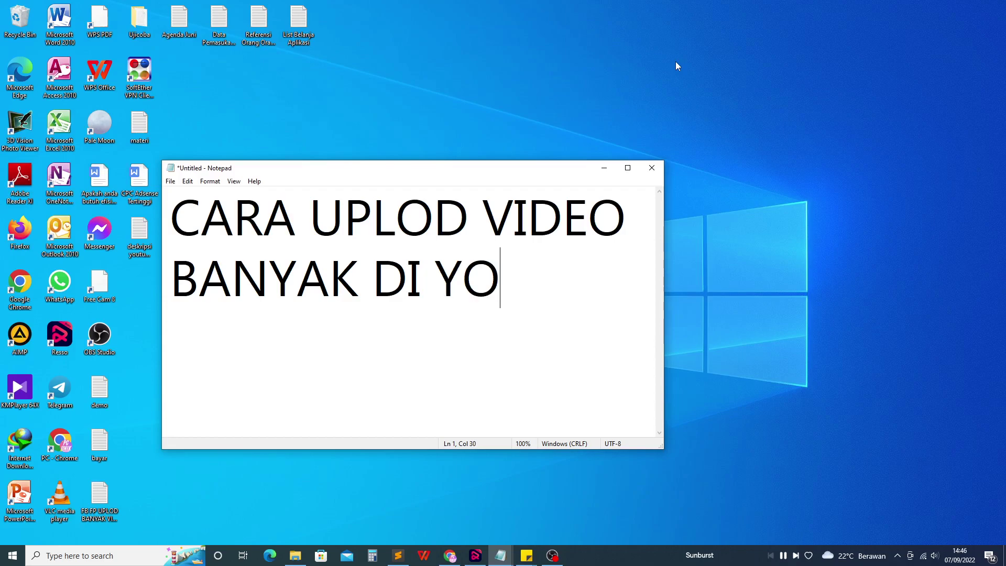
Complete the Notepad title "CARA UPLOD VIDEO BANYAK DI YOUTUBE DALAM SATU WAKTU", zoom it to fit, and reposition the window.
type("TU WAKTU")
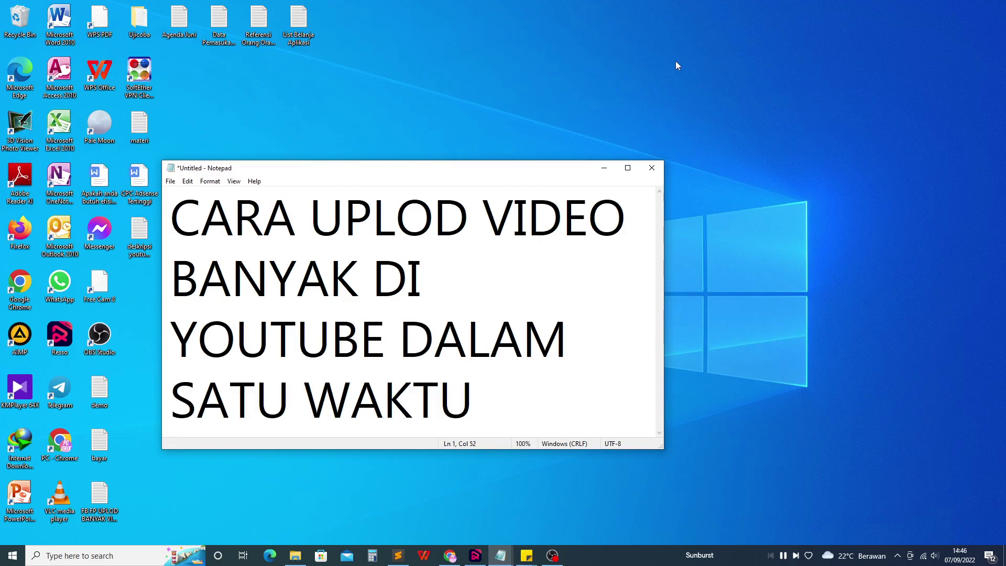
scroll(449, 249, "down", 5)
scroll(440, 210, "up", 4)
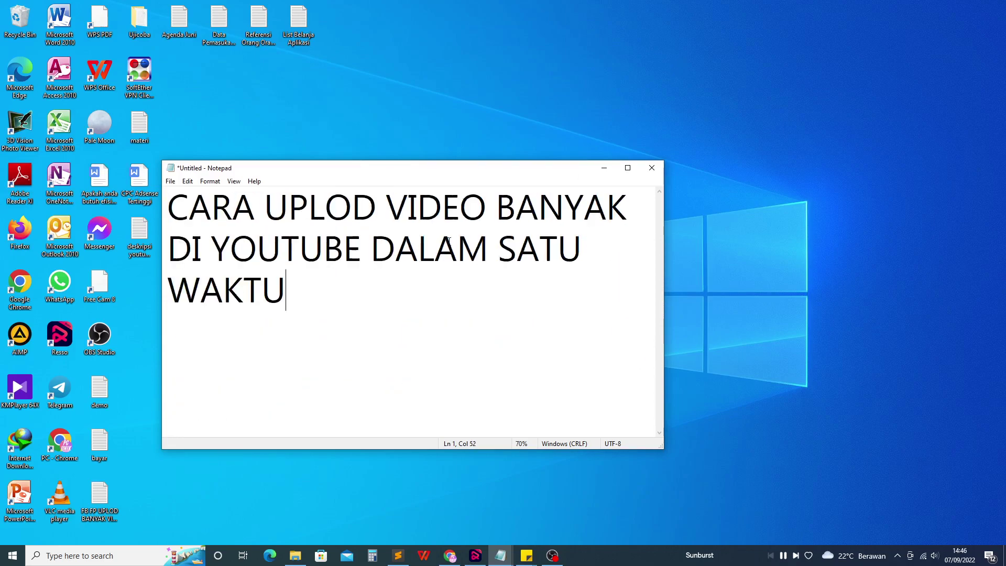
left_click_drag(438, 169, 542, 134)
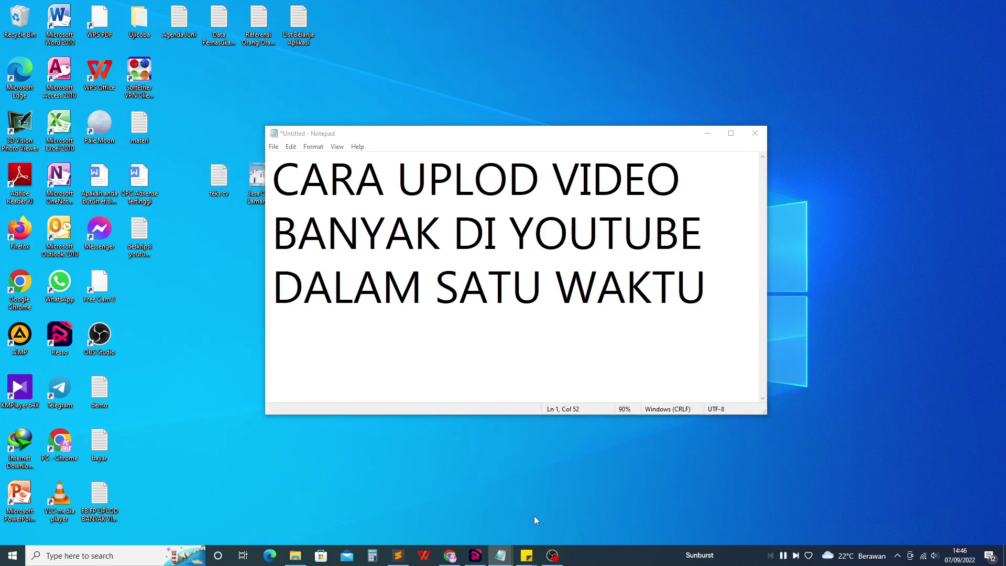
Show the Setup Pc folder with the gaming PC setup videos and return to the Notepad note.
left_click(295, 556)
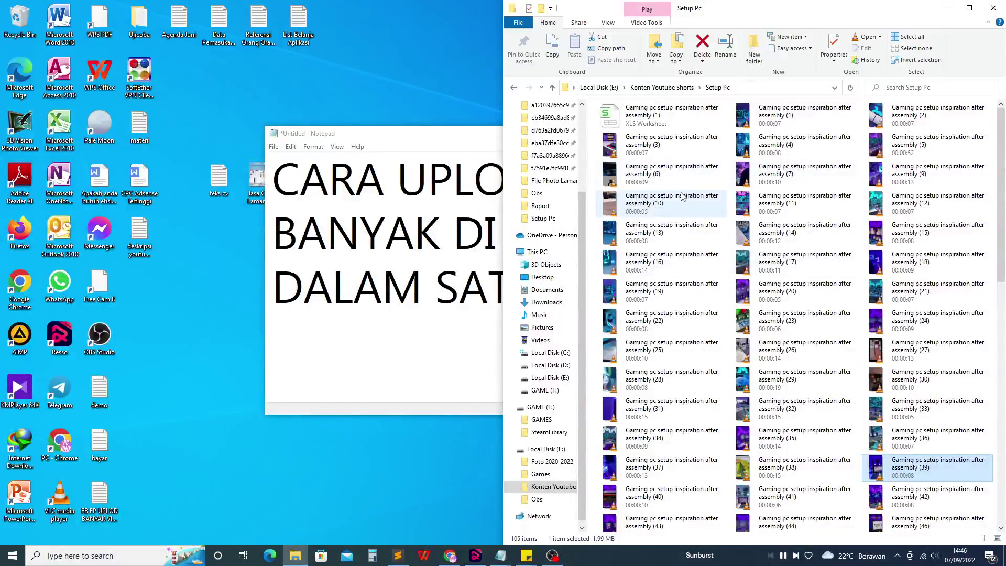
left_click(682, 196)
left_click(455, 150)
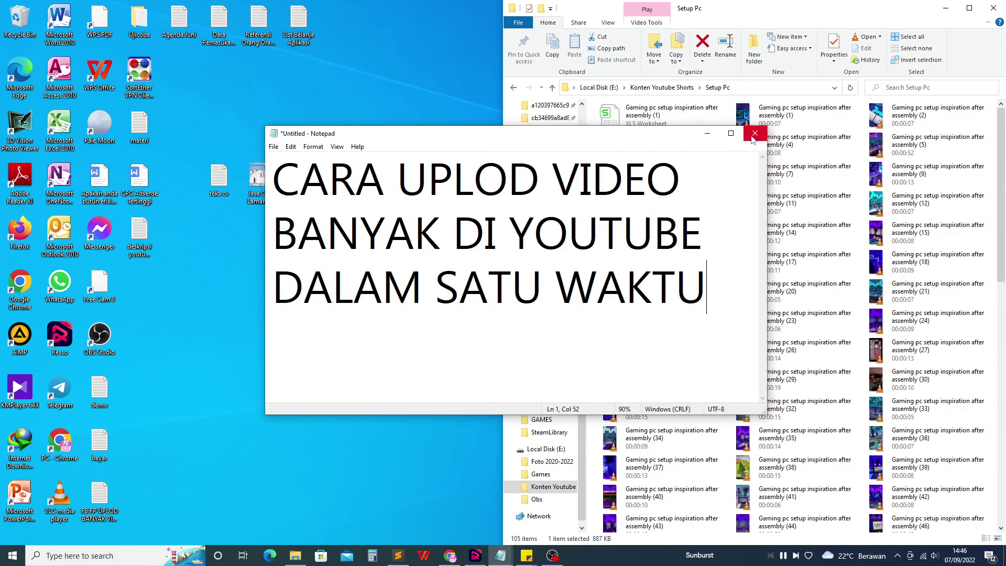
Put the note away and switch to Chrome, showing the channel's YouTube Studio page.
left_click(708, 134)
left_click(452, 556)
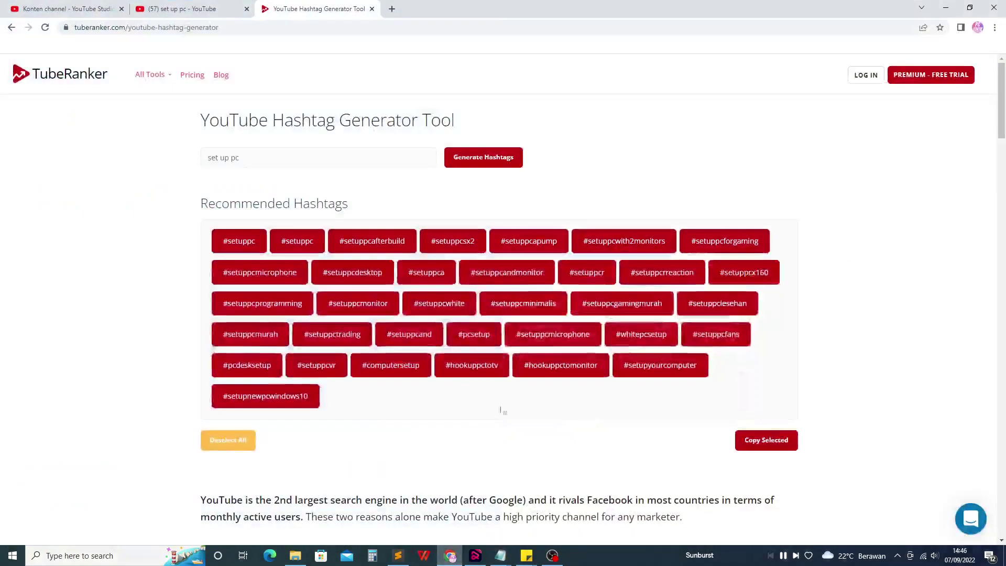
left_click(181, 5)
left_click(66, 8)
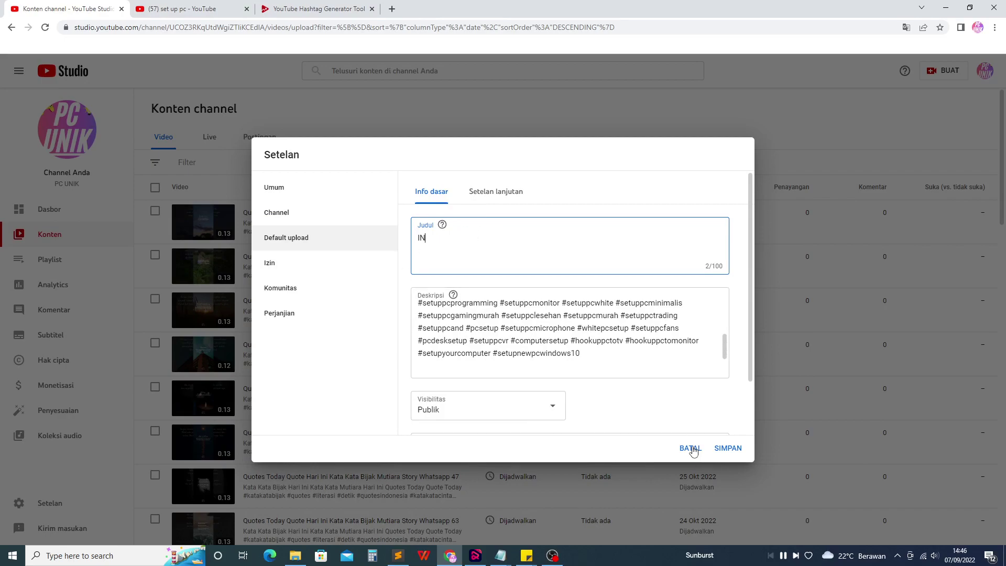
Set the default upload title to #shorts and save the settings.
key("BackSpace")
type("#shorts")
left_click(728, 449)
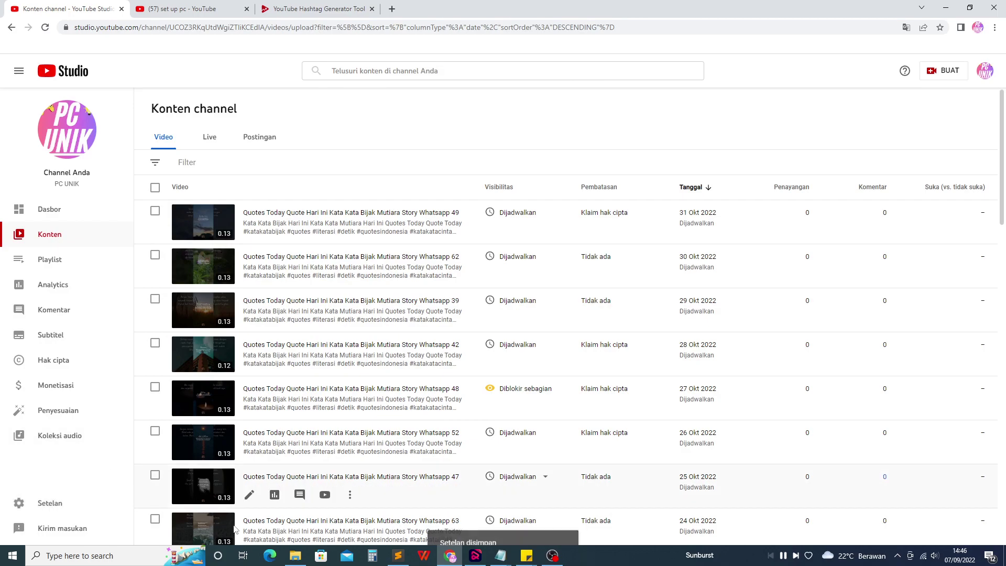
Switch to Notepad and replace the note's text with "setting setelan uplod", closing the stray Run dialog.
key("super+r")
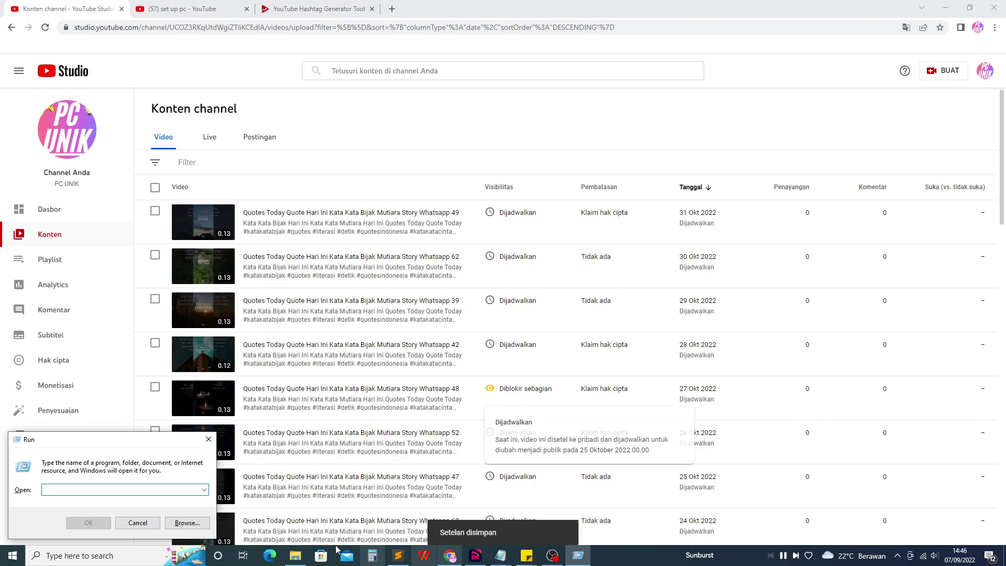
left_click(501, 555)
left_click(532, 505)
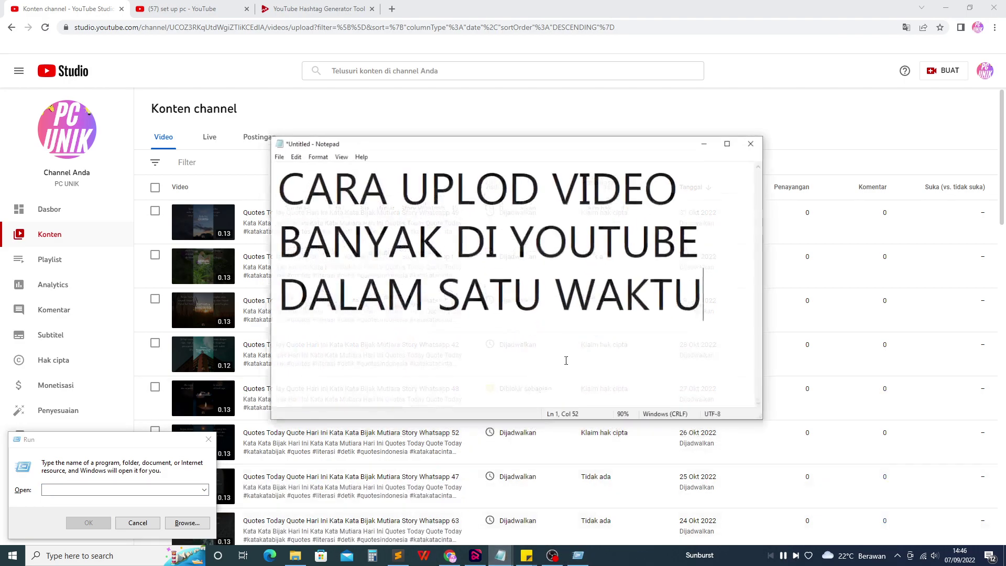
key("ctrl+a")
type("setting setelan")
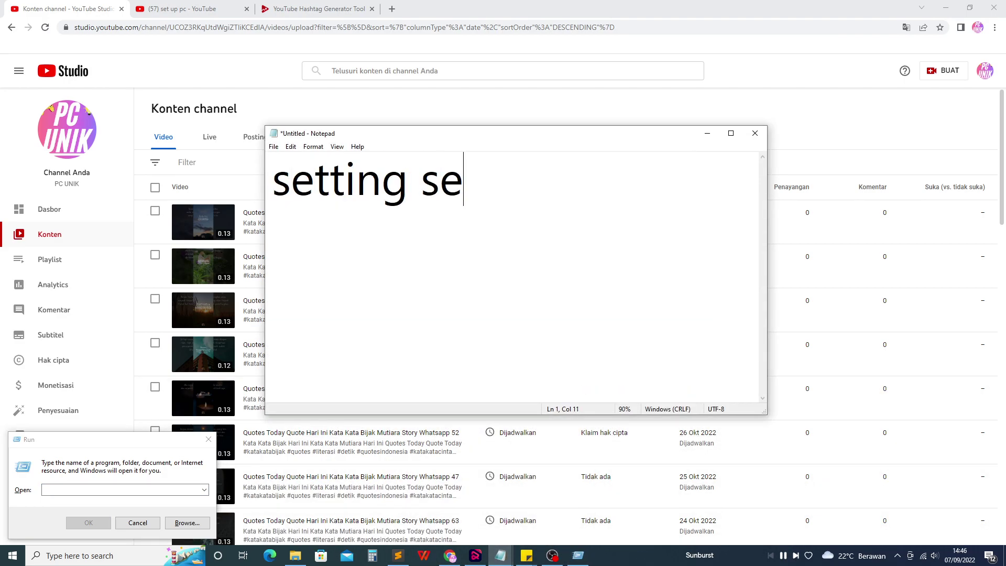
left_click(209, 439)
type("uplod")
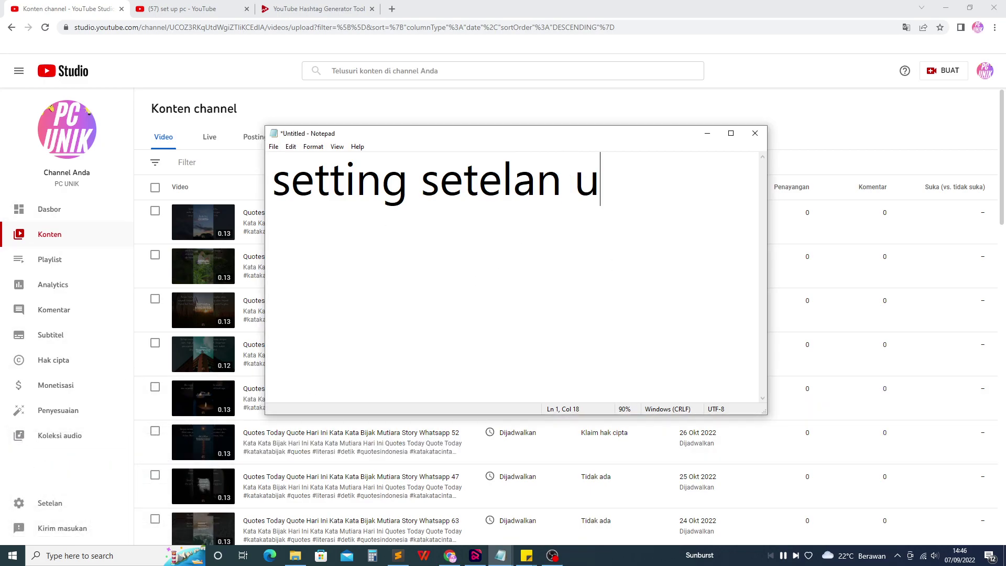
Open the YouTube Studio settings at the channel's basic info.
left_click(47, 504)
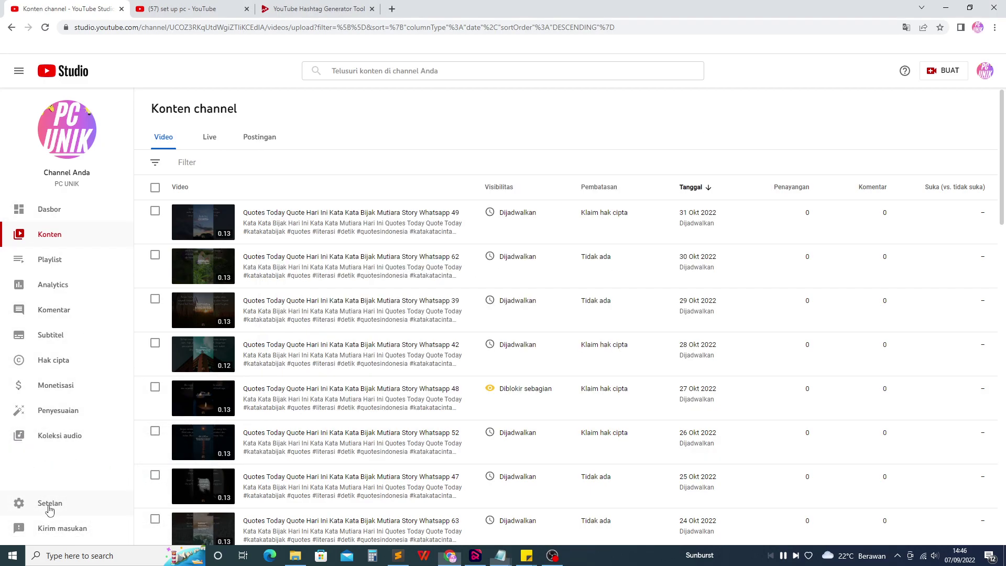
left_click(287, 212)
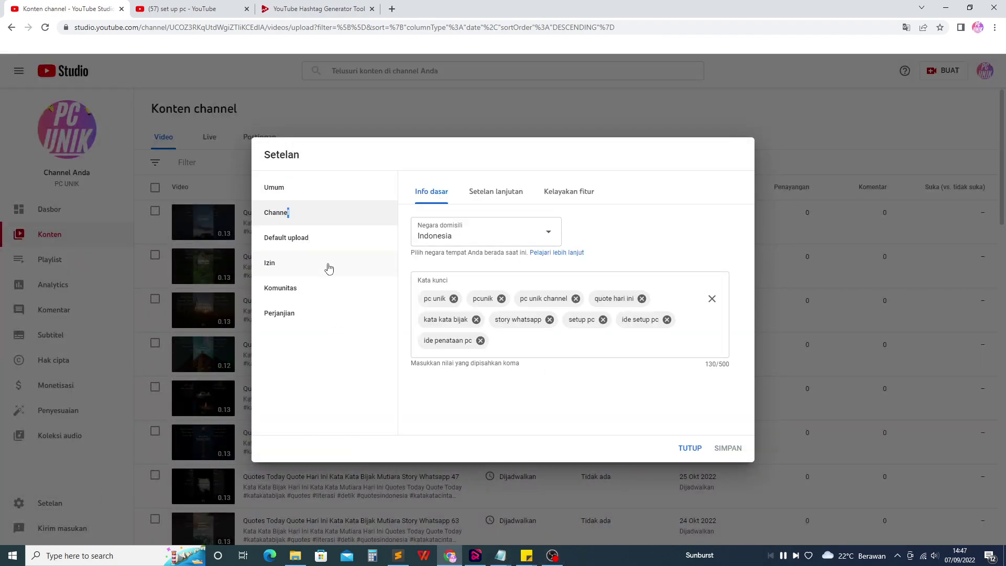
Try Amerika Serikat as the channel's country of residence and restore it to Indonesia.
left_click(545, 231)
scroll(519, 321, "up", 8)
scroll(524, 310, "down", 11)
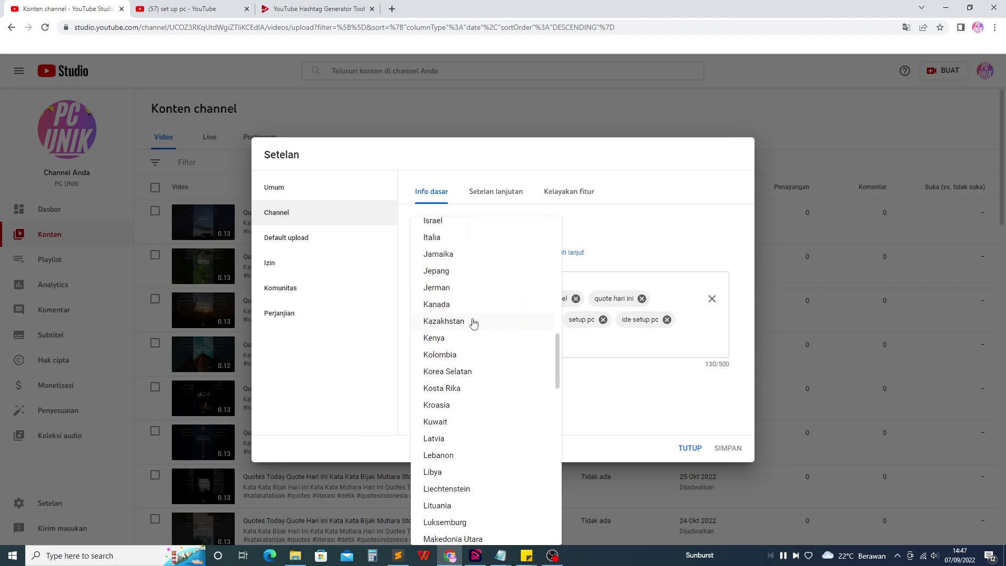
scroll(472, 314, "up", 2)
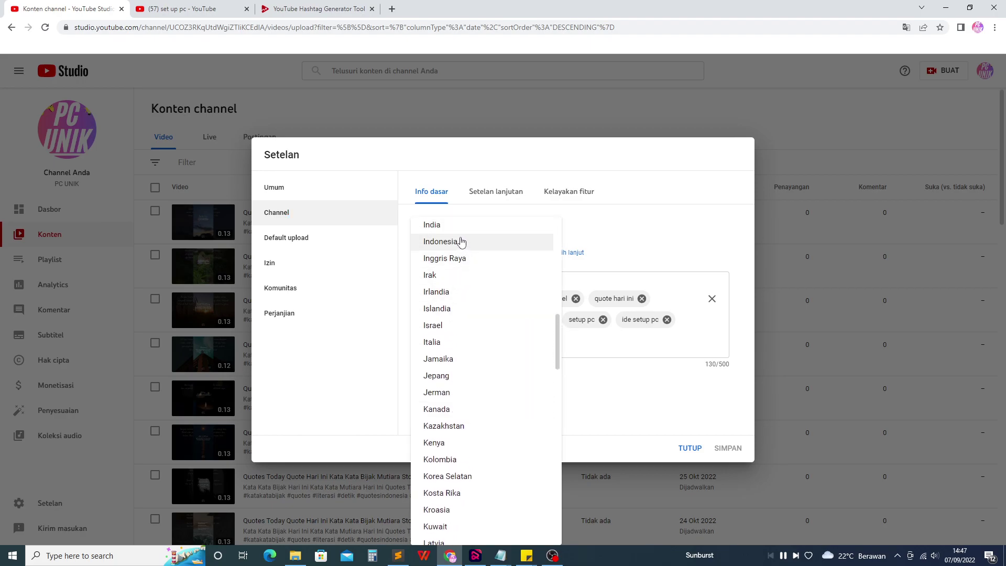
scroll(466, 274, "up", 10)
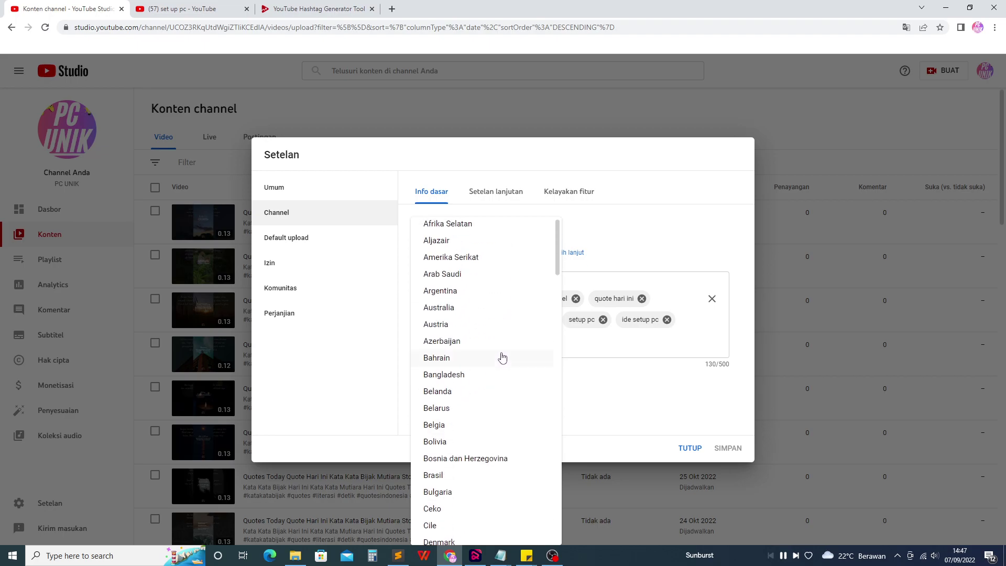
left_click(453, 264)
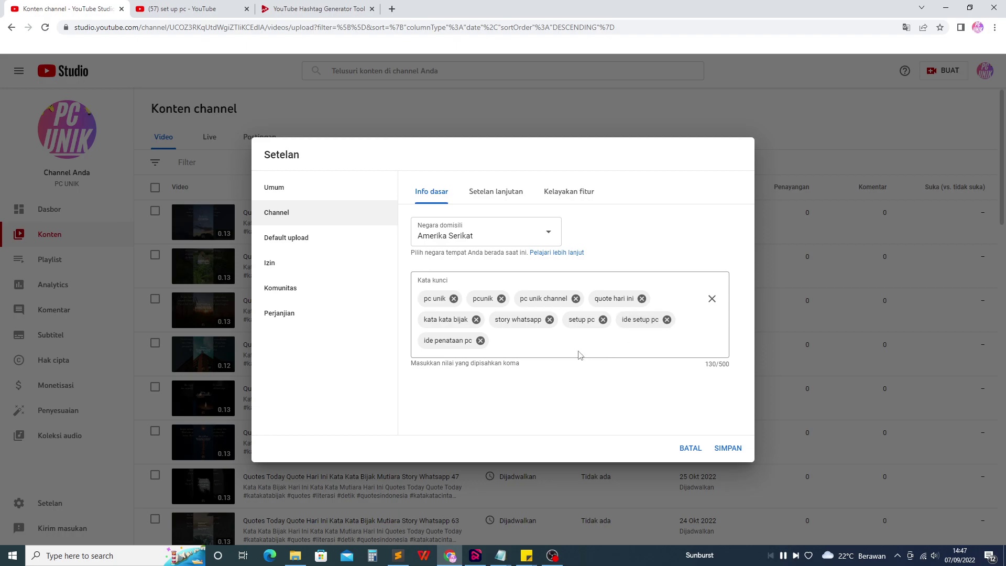
left_click(461, 232)
scroll(471, 377, "down", 5)
scroll(478, 388, "down", 3)
scroll(478, 382, "up", 2)
left_click(460, 400)
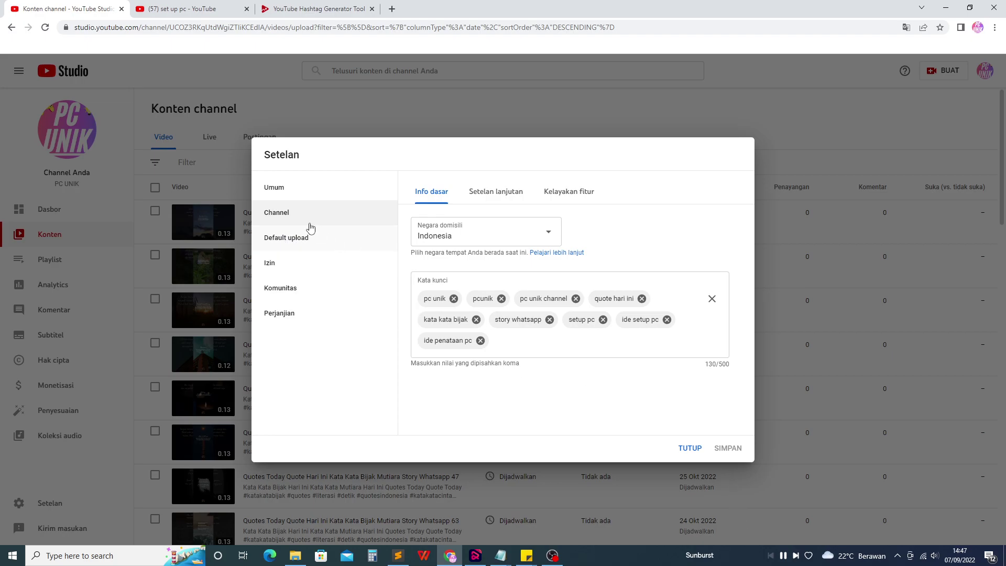
Open the default upload settings and review the title, description, visibility and tag fields.
left_click(286, 188)
left_click(295, 249)
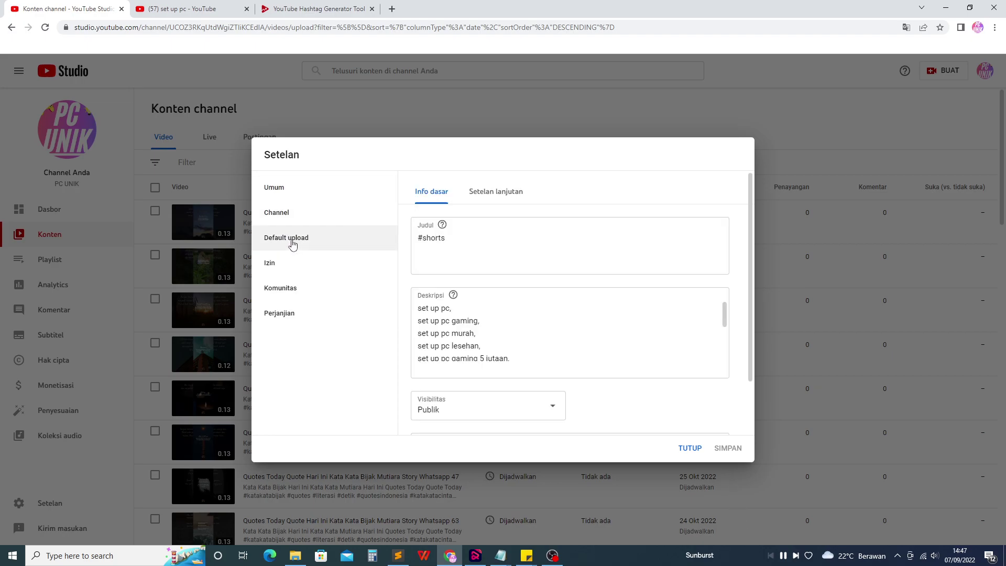
triple_click(490, 254)
left_click(490, 253)
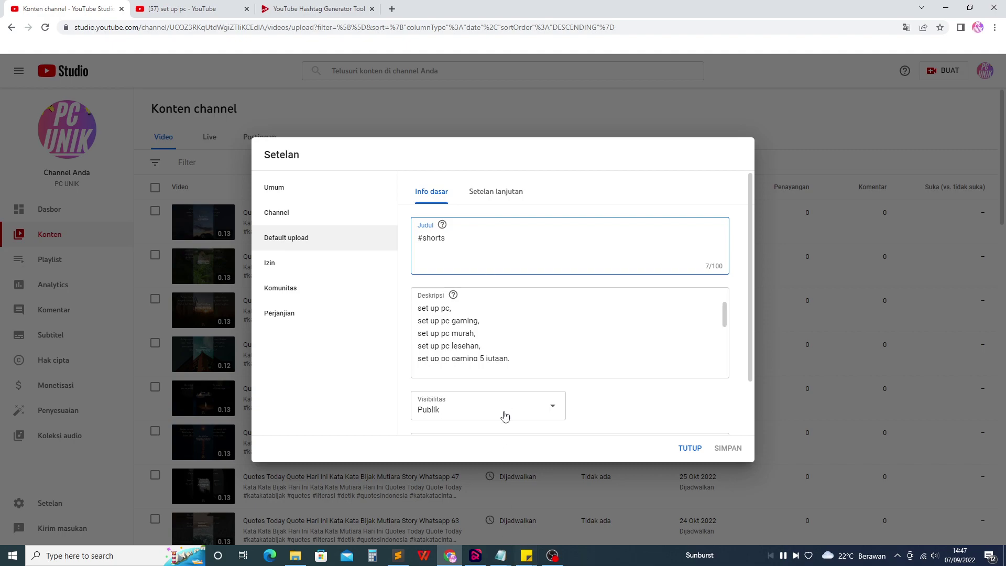
left_click(454, 291)
scroll(454, 315, "down", 10)
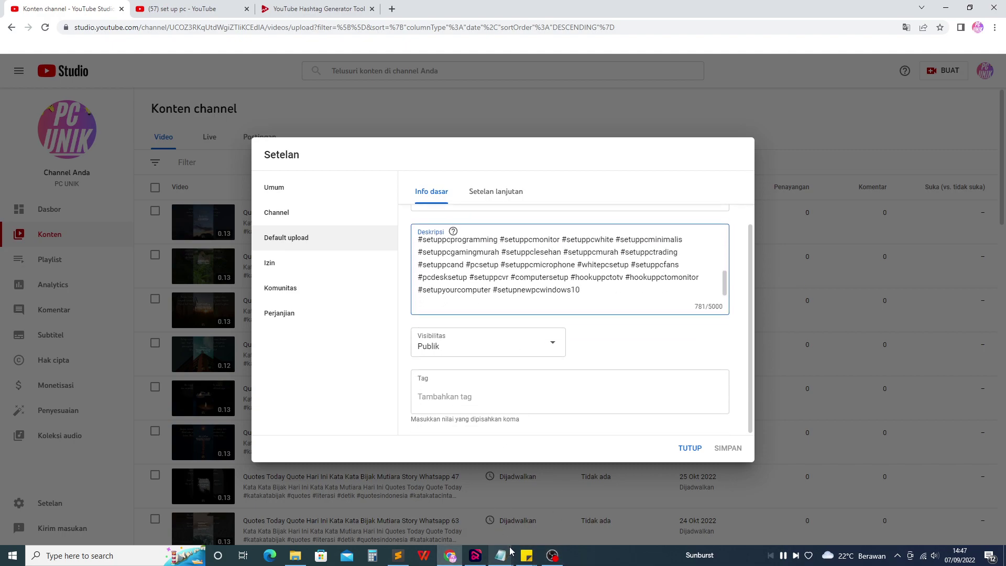
Replace the Notepad note with the heading "setting" and the lines "judul", "deskripsi" and "hastag".
mouse_move(501, 556)
left_click(514, 513)
key("ctrl+a")
type("setting")
key("Return")
type("judul desk")
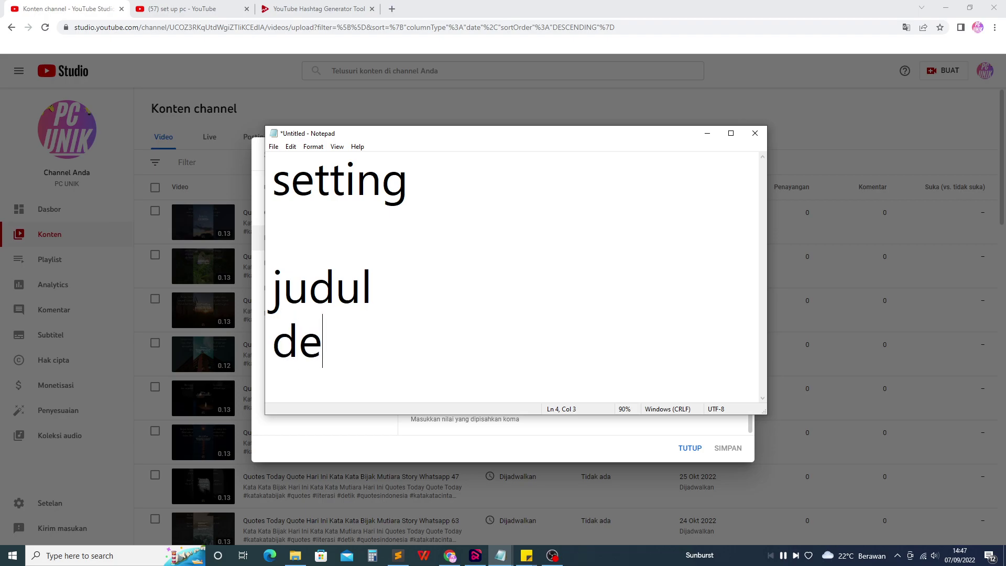
key("BackSpace")
type("skripsi")
key("Return")
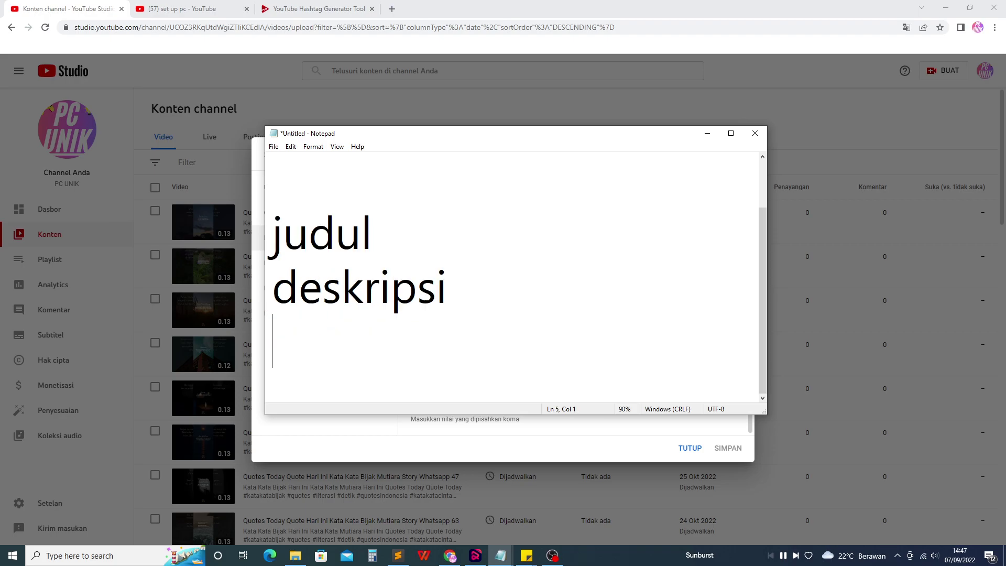
type("hastag")
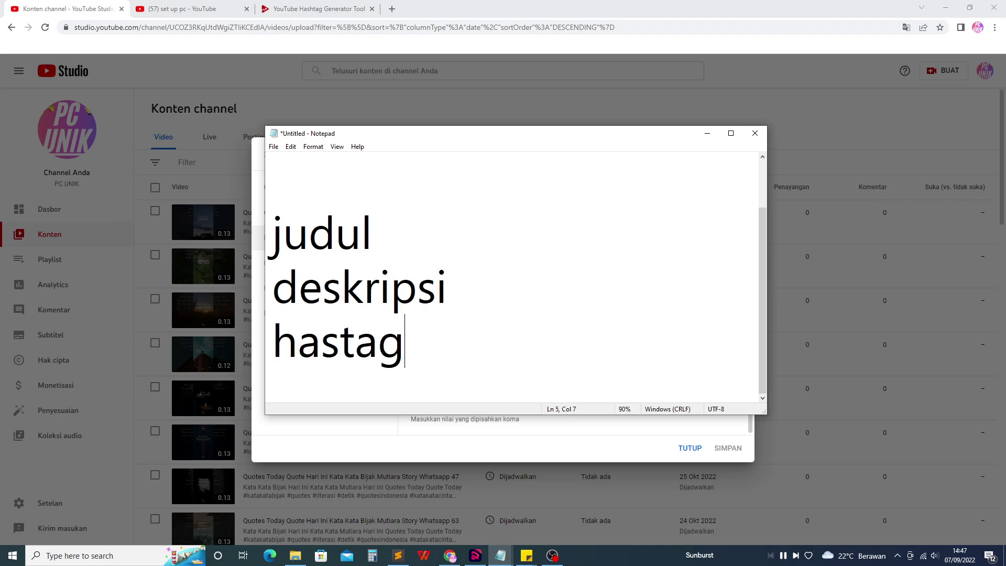
Move the note beside the settings dialog and replace its last line, "hastag", with "tag".
left_click_drag(527, 127, 937, 171)
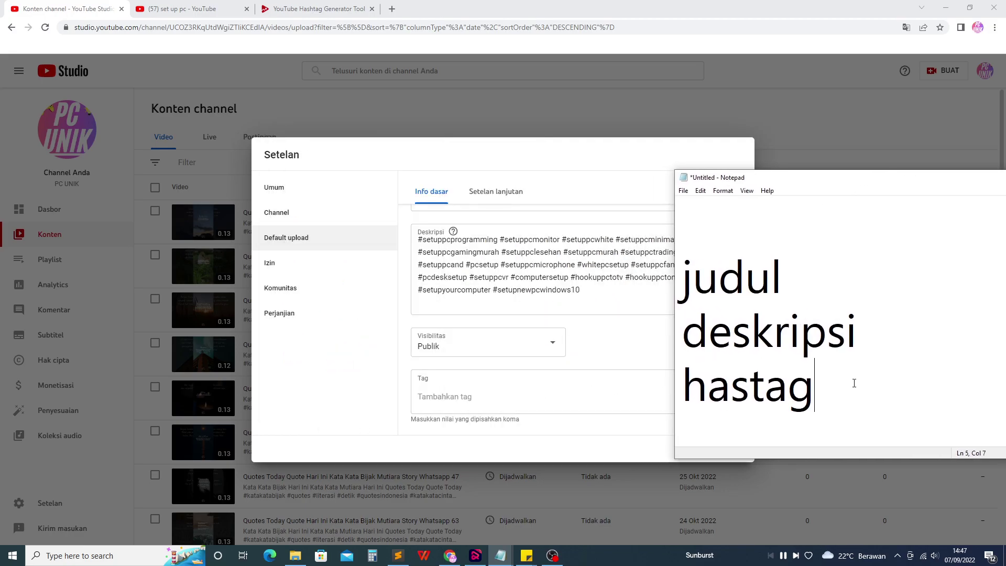
key("BackSpace")
key("BackSpace")
key("BackSpace")
key("BackSpace")
key("BackSpace")
key("BackSpace")
type("tag")
Bring up the Notepad list of set up pc keywords and hashtags, close its Find dialog, and select all its text.
left_click(519, 403)
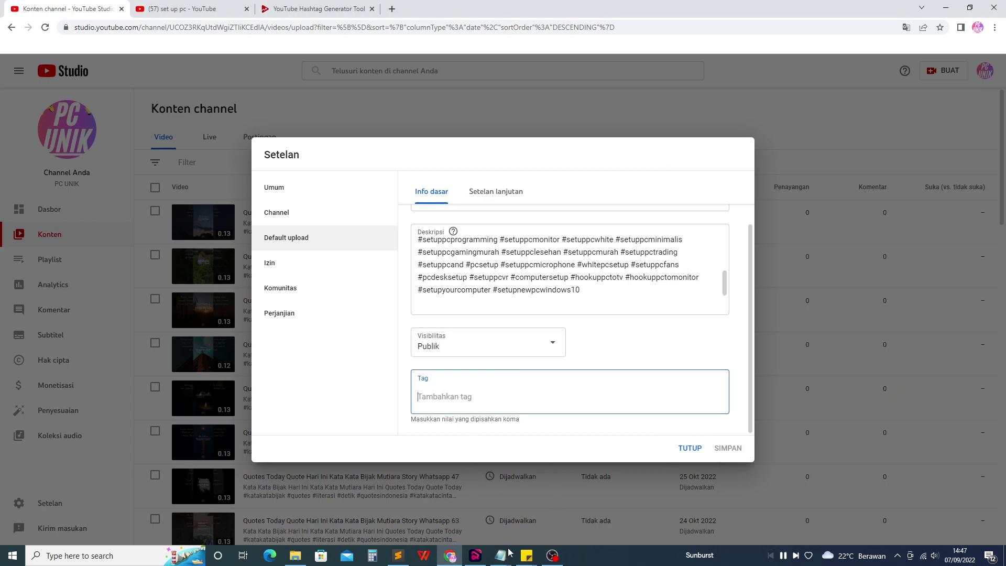
mouse_move(503, 552)
left_click(443, 500)
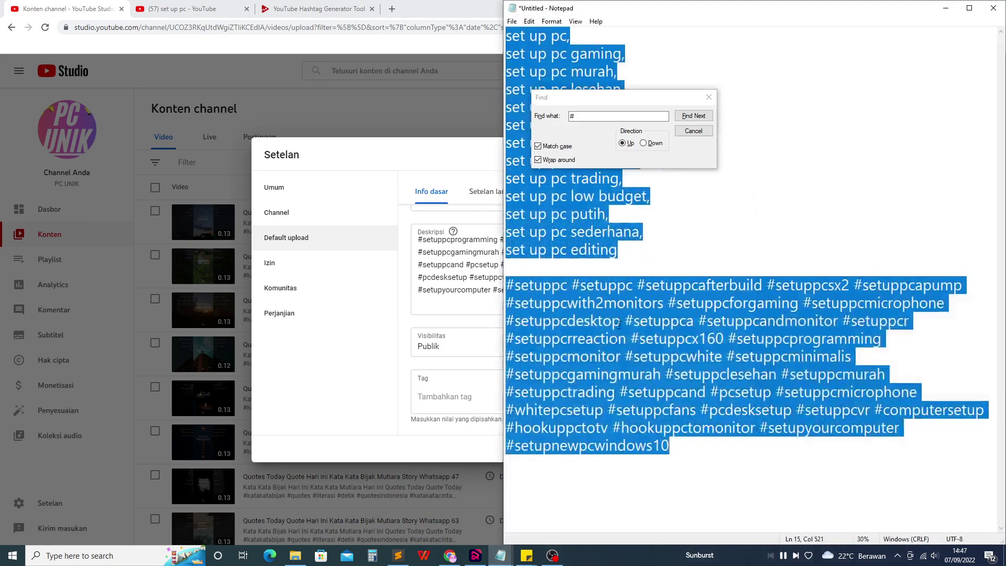
left_click(632, 321)
left_click(709, 97)
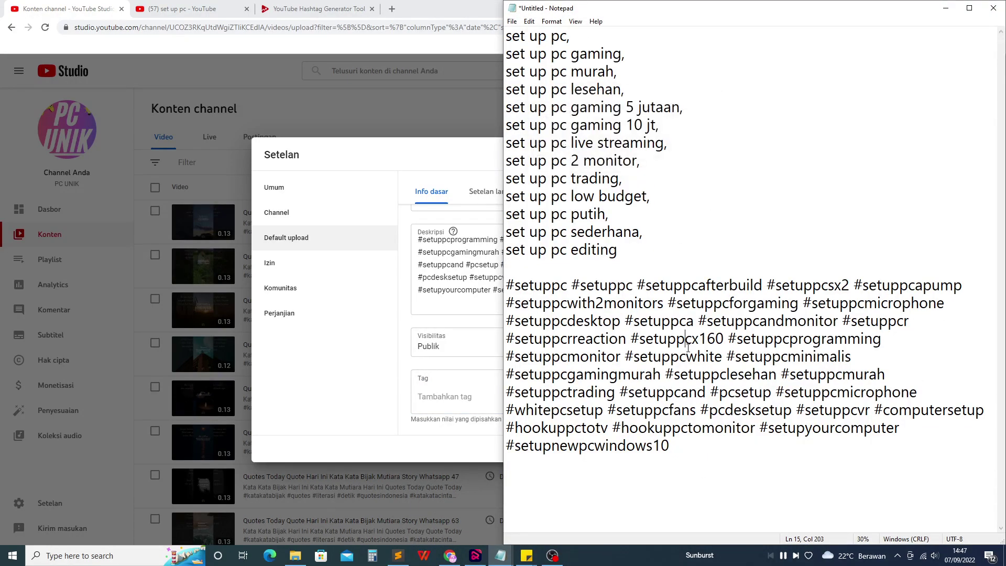
key("ctrl+a")
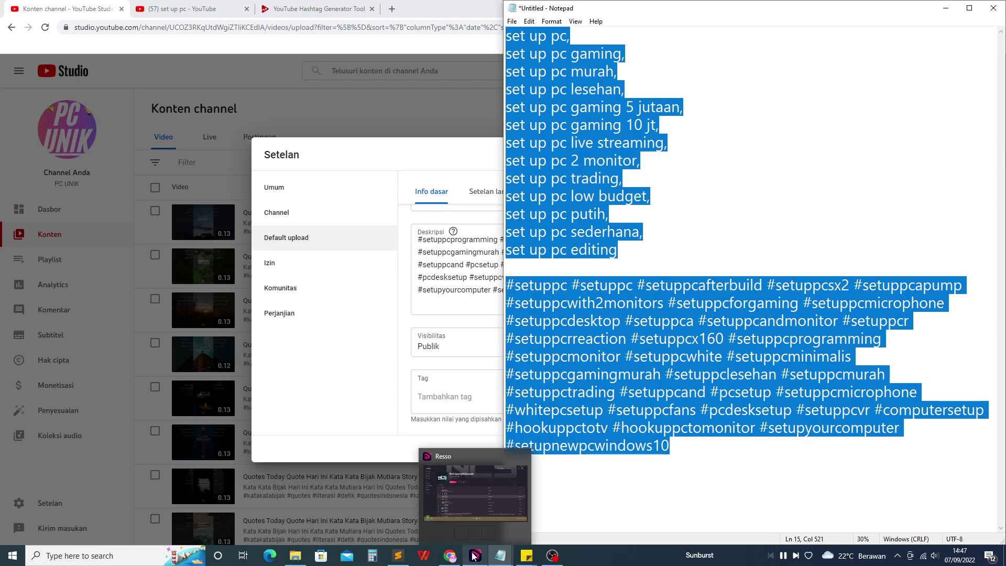
Switch to Sublime Text and replace the old text with the copied set up pc keywords and hashtags.
left_click(398, 556)
left_click(776, 117)
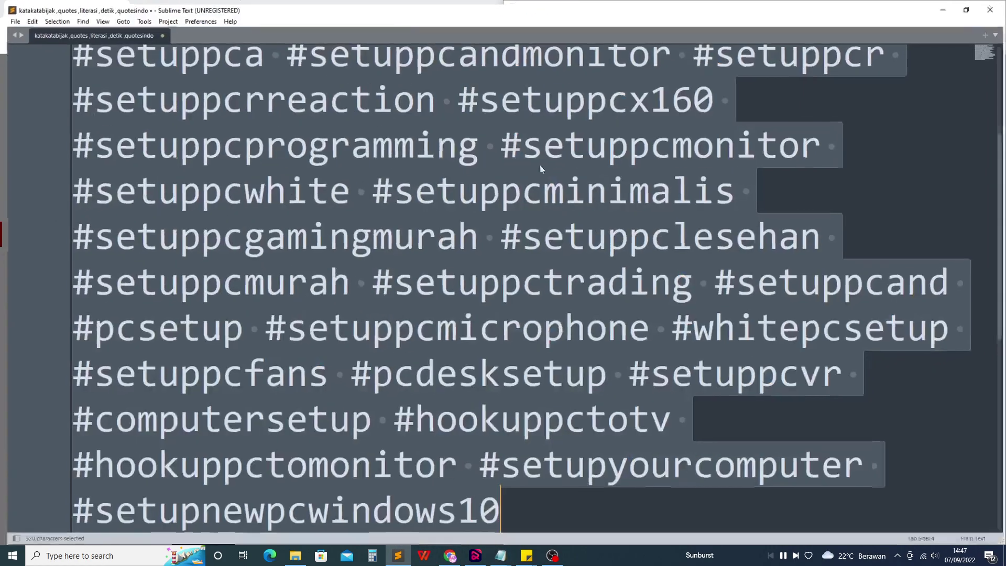
key("ctrl+v")
key("ctrl+minus")
key("ctrl+minus")
key("ctrl+minus")
key("ctrl+minus")
scroll(406, 266, "up", 10)
key("ctrl+equal")
key("ctrl+equal")
key("ctrl+minus")
key("ctrl+minus")
key("ctrl+minus")
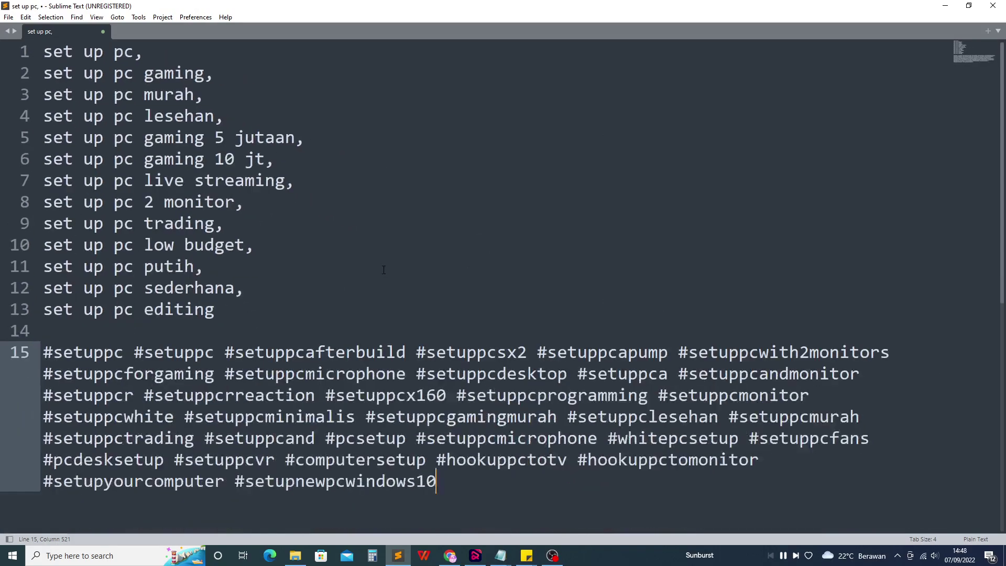
key("ctrl+a")
key("ctrl+f")
type("#")
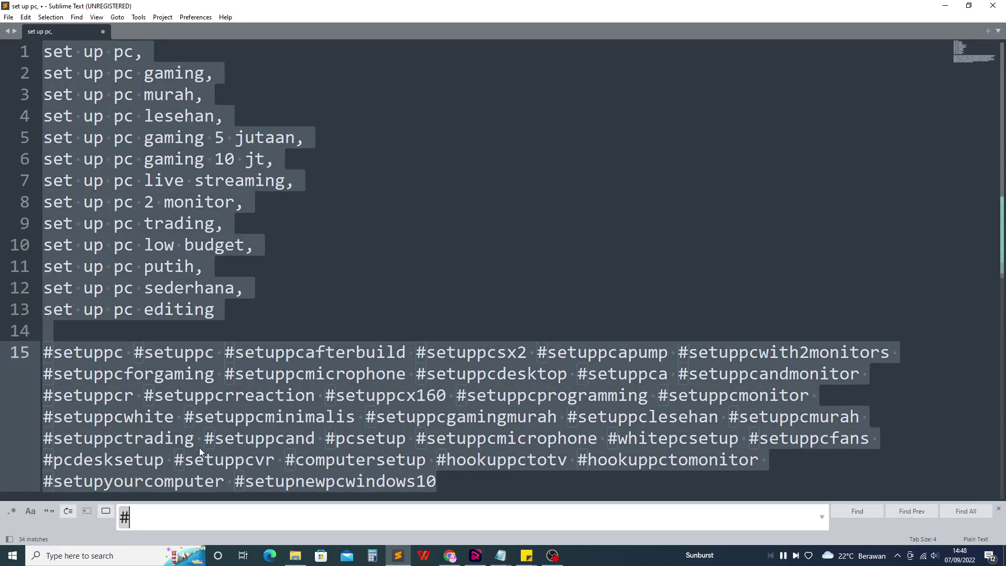
key("BackSpace")
type(",")
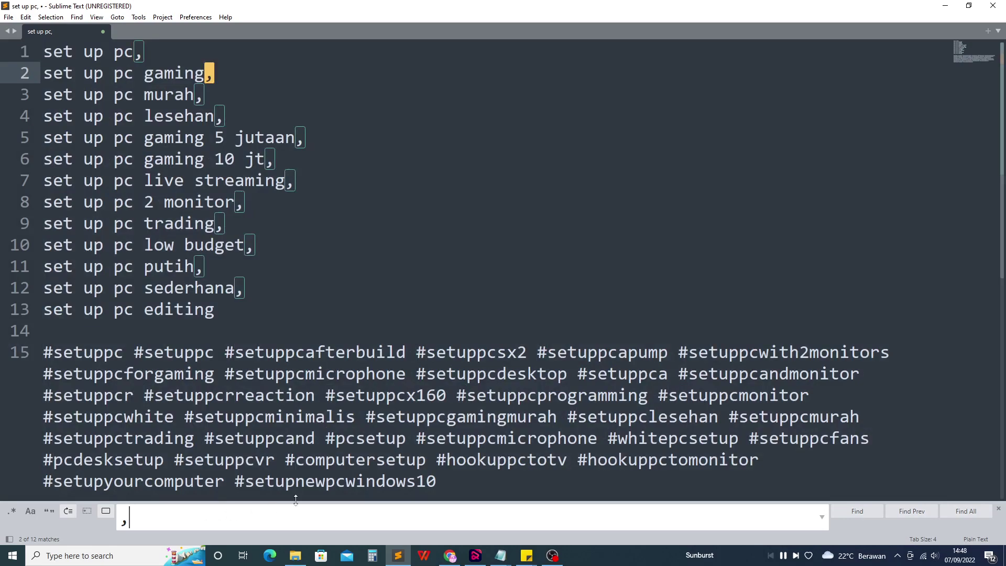
left_click(966, 513)
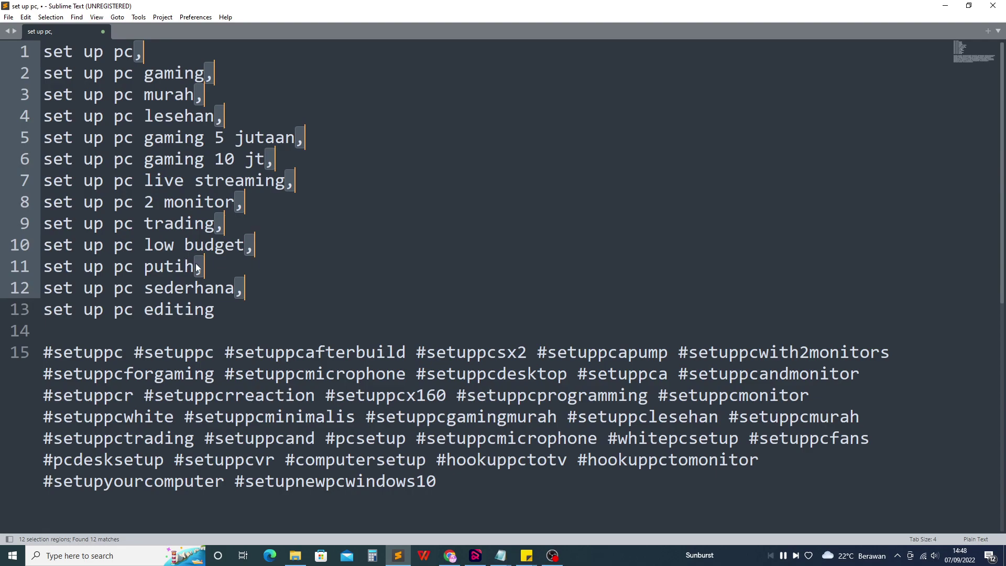
key("Right")
left_click(135, 352)
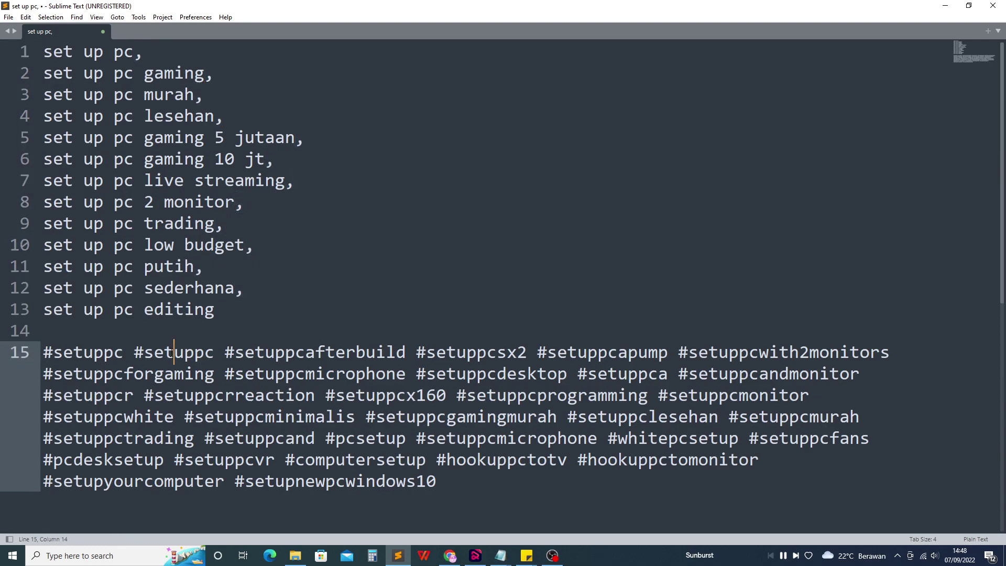
Replace every "#" in the Sublime Text hashtag line with a comma.
key("ctrl+a")
key("ctrl+f")
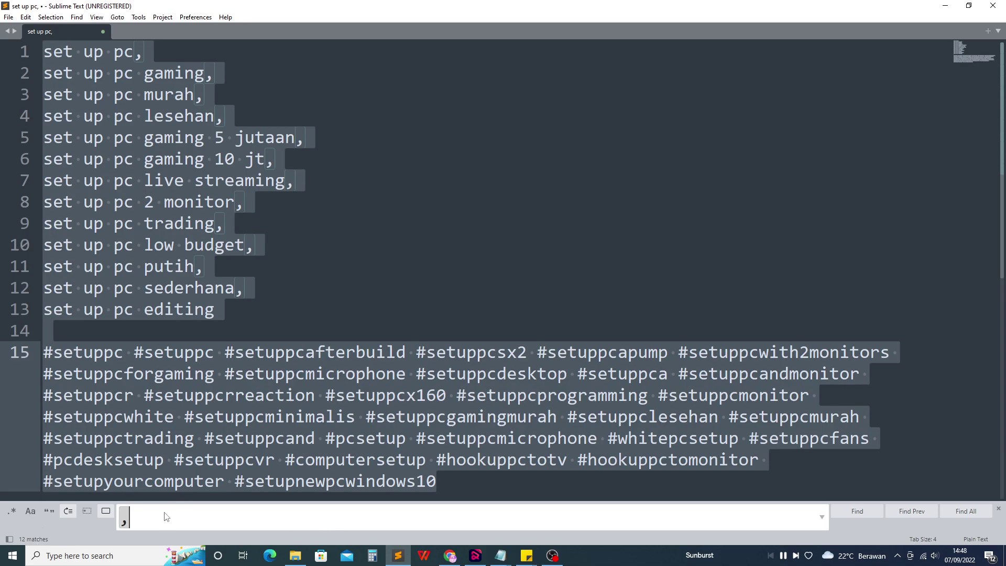
type("#")
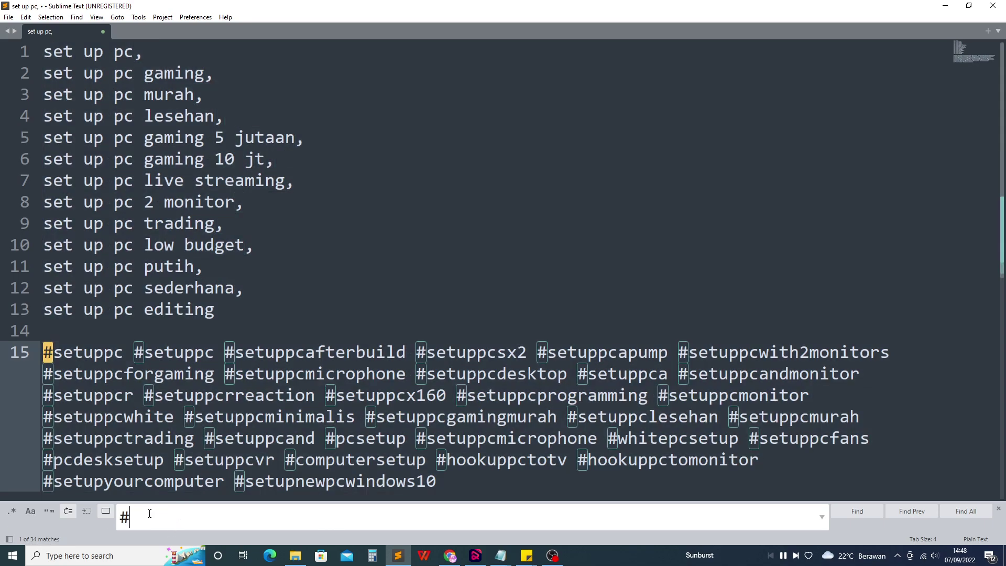
left_click(960, 512)
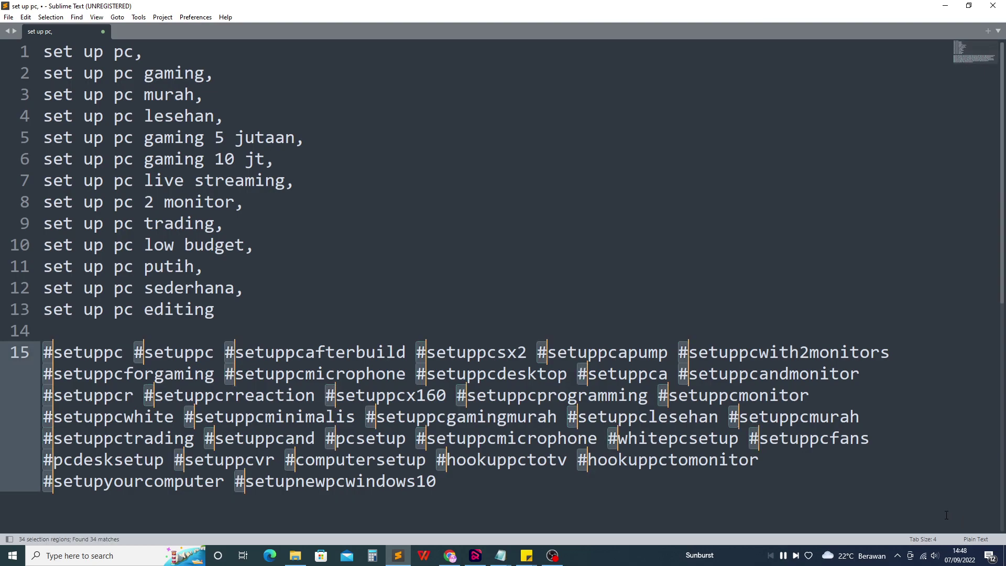
key("BackSpace")
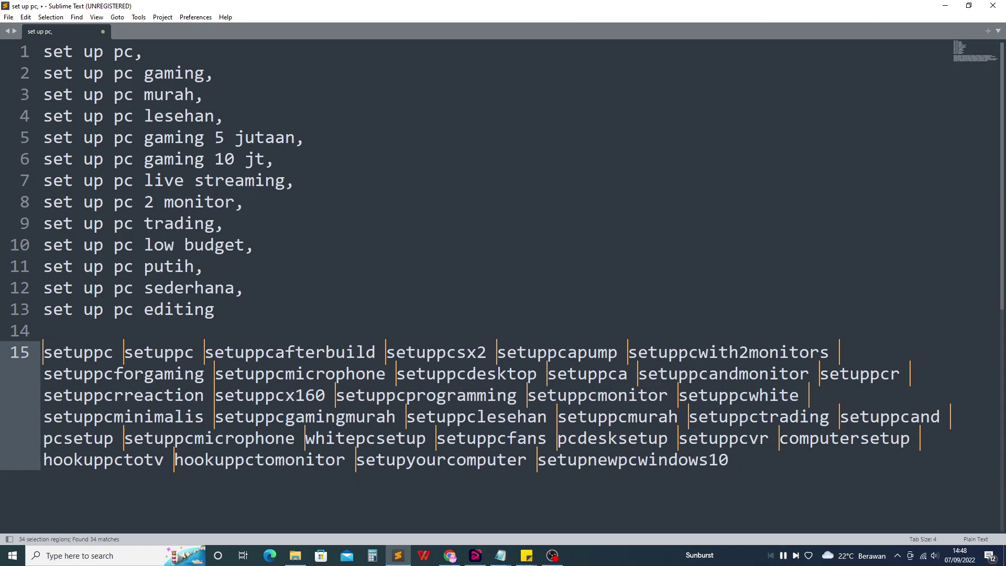
type(",")
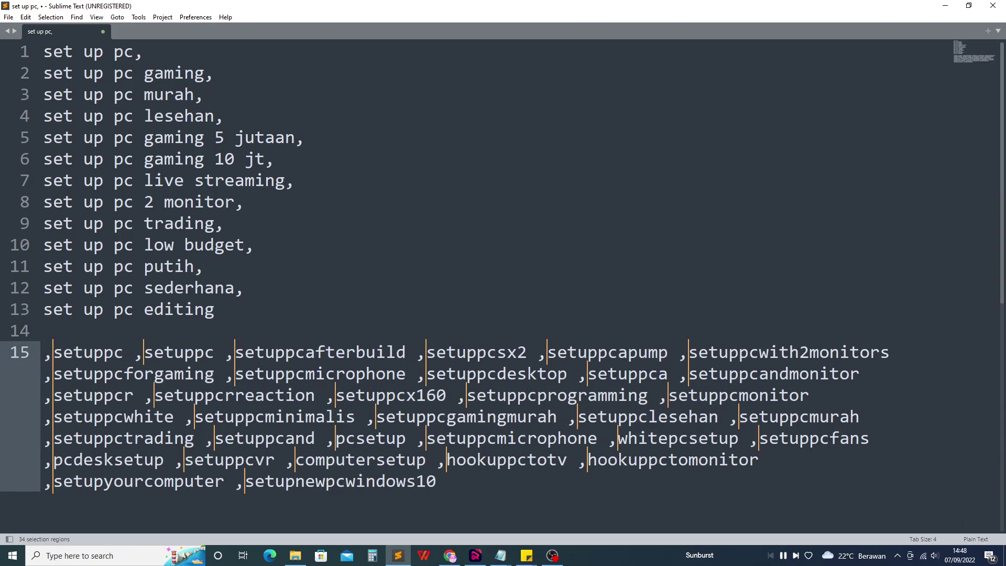
left_click(368, 333)
Copy the comma-separated setuppc keywords and paste them into the Tag field of YouTube Studio's default upload settings in the browser.
left_click(222, 311)
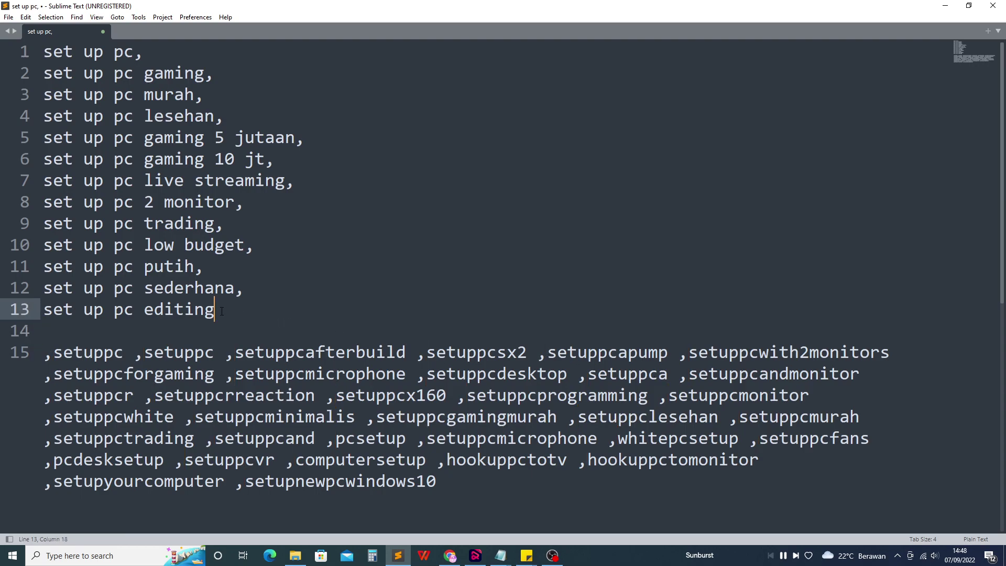
key("ctrl+shift+End")
left_click(450, 556)
key("ctrl+v")
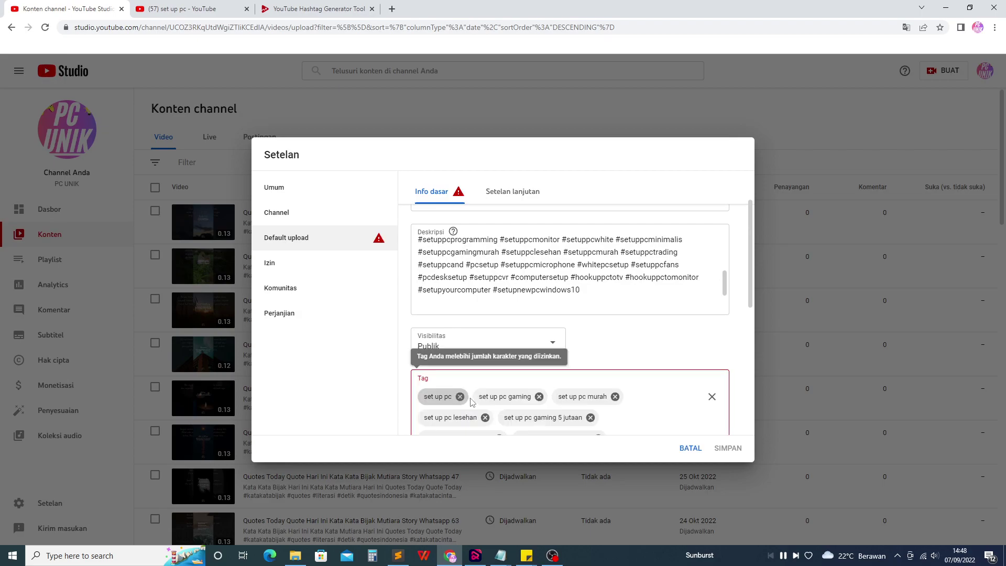
Remove the tags hookuppctotv, setuppcx160, setuppcr and setuppca from the default upload tags.
scroll(584, 366, "up", 10)
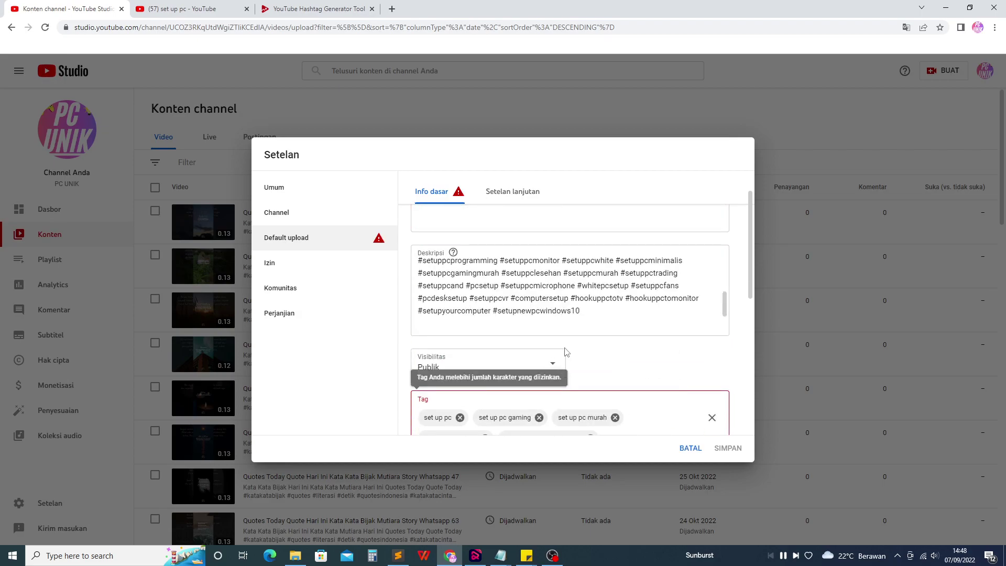
scroll(551, 297, "down", 8)
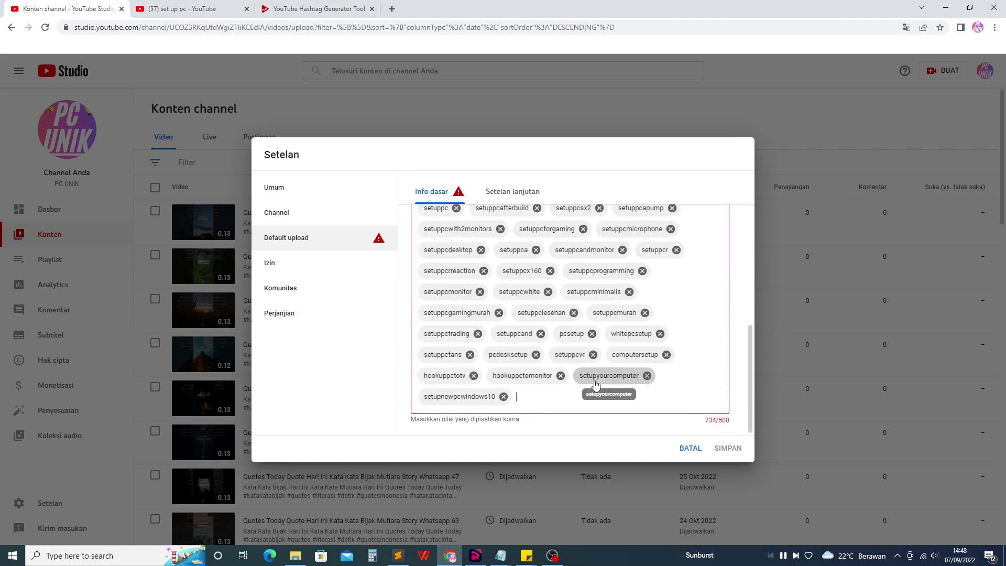
scroll(576, 335, "up", 5)
scroll(494, 317, "up", 5)
scroll(471, 340, "down", 10)
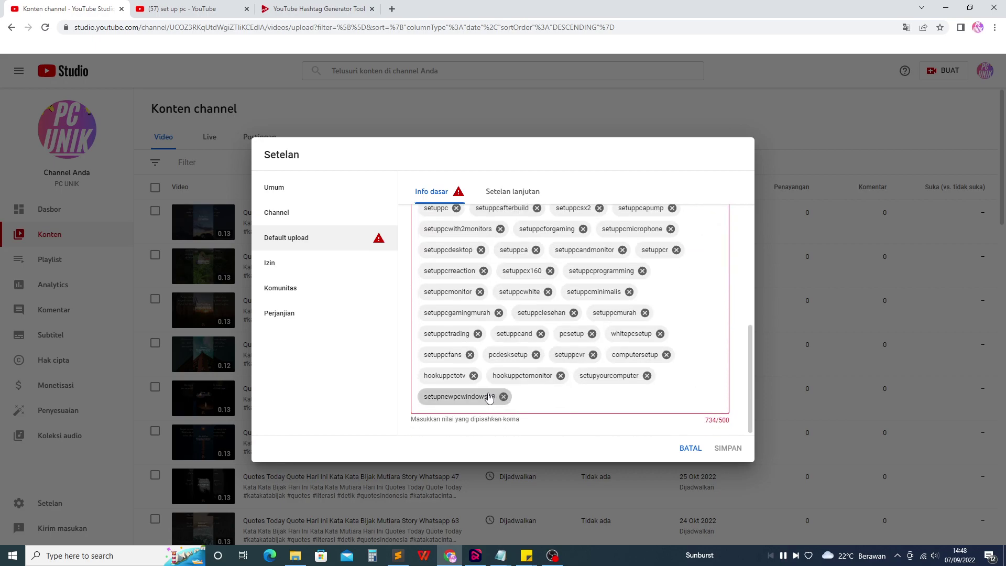
left_click(473, 376)
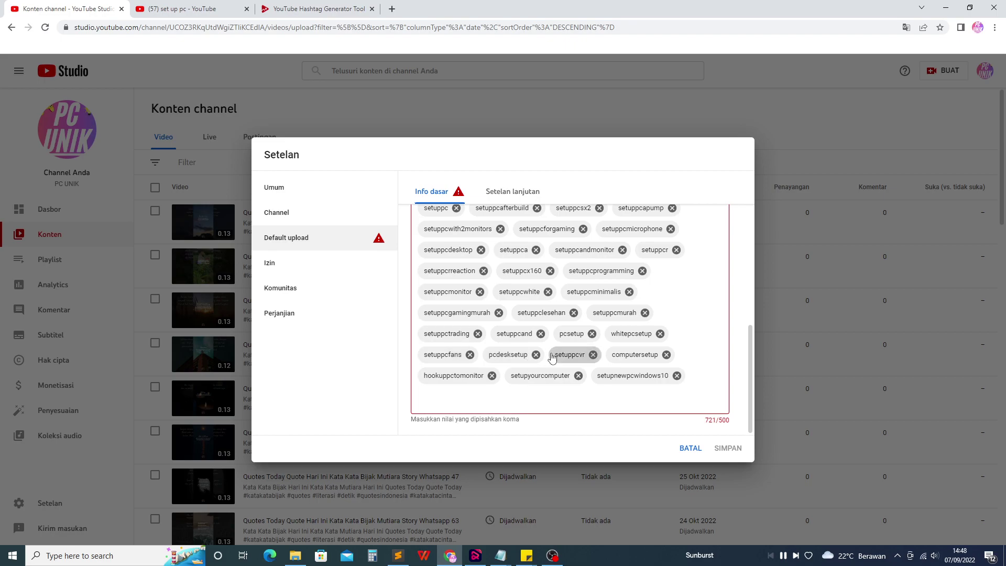
scroll(550, 361, "up", 1)
scroll(577, 372, "up", 1)
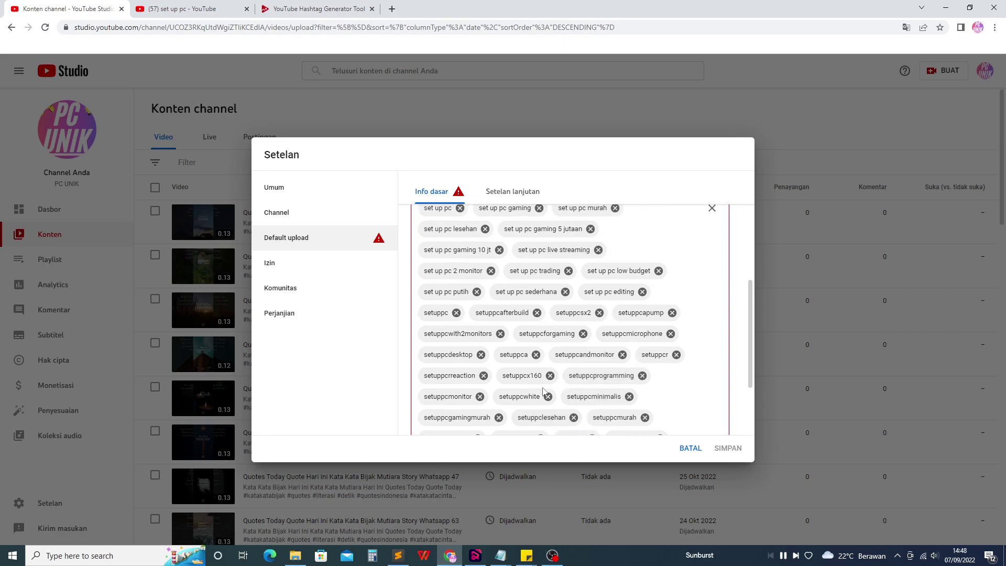
left_click(551, 376)
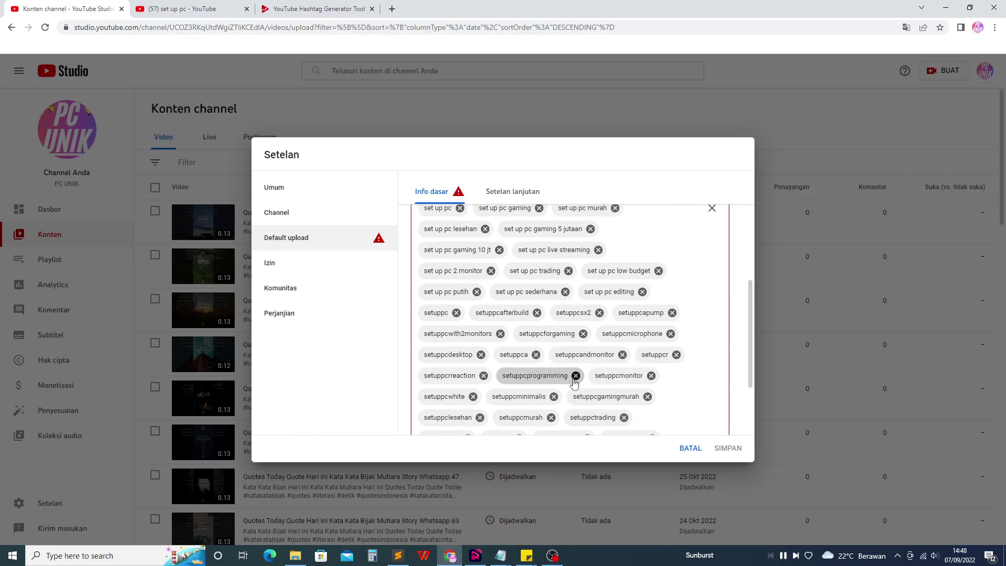
left_click(676, 355)
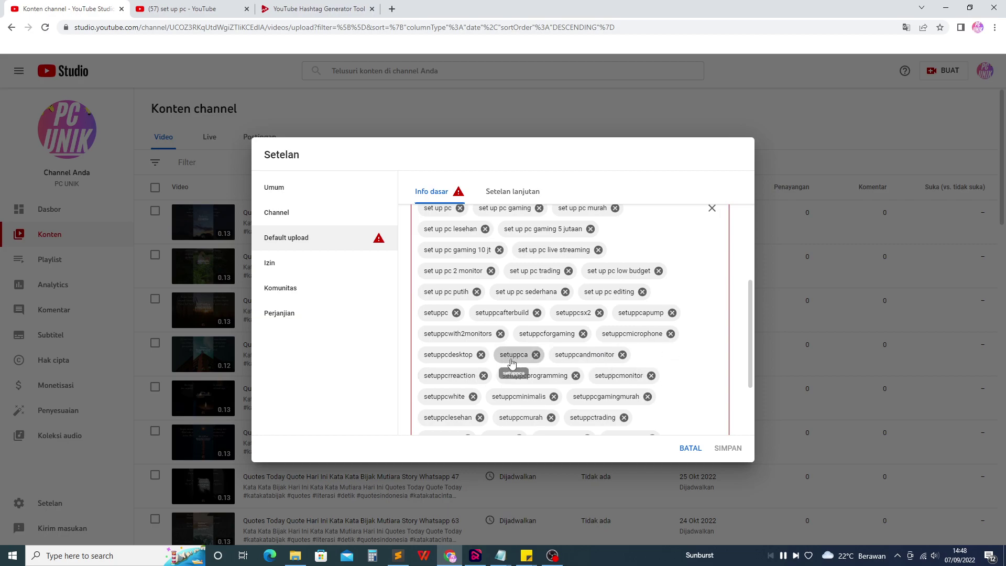
left_click(535, 354)
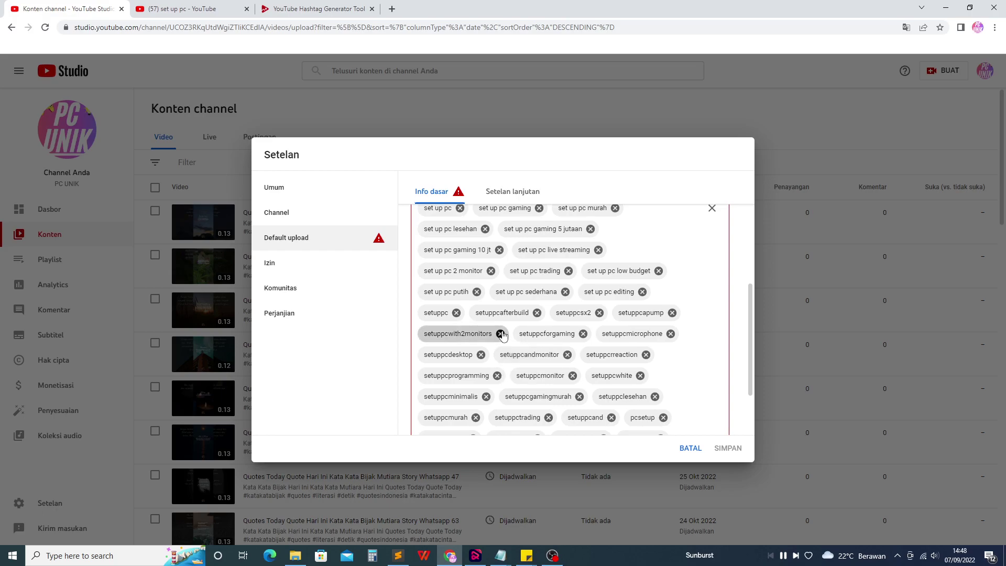
Remove the tags setuppcsx2 and setuppcand from the default upload tags.
scroll(673, 345, "up", 1)
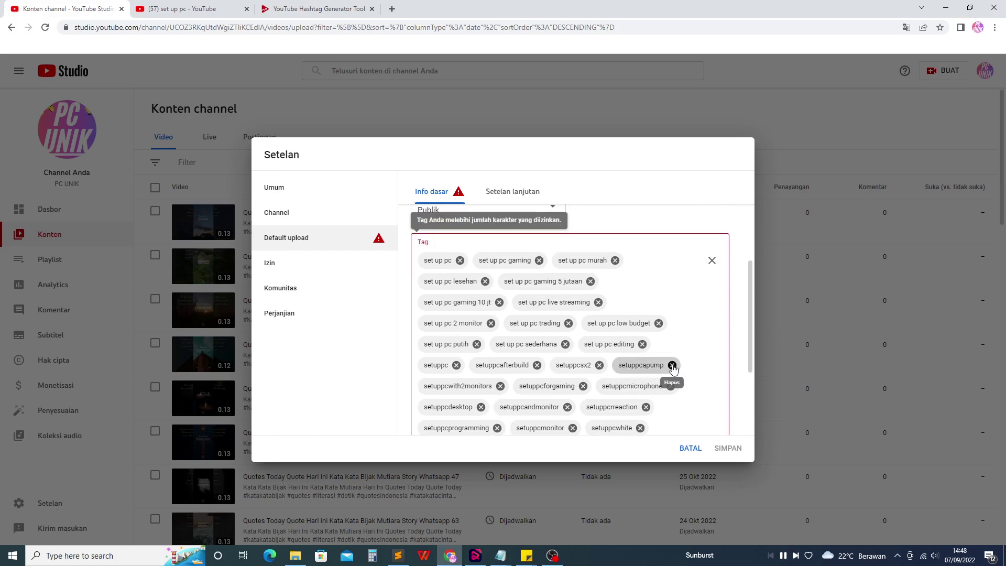
left_click(599, 365)
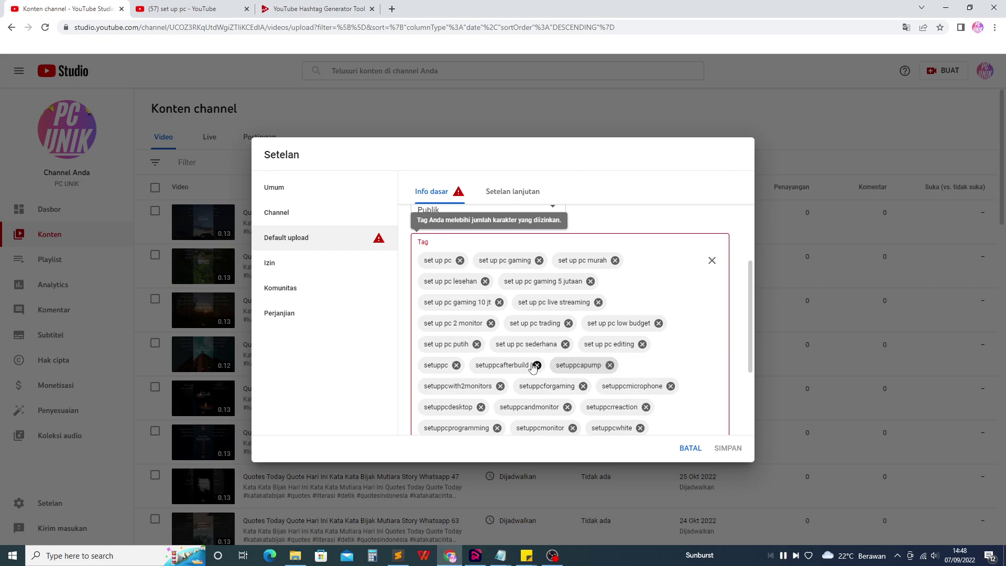
scroll(456, 361, "up", 1)
scroll(573, 393, "down", 4)
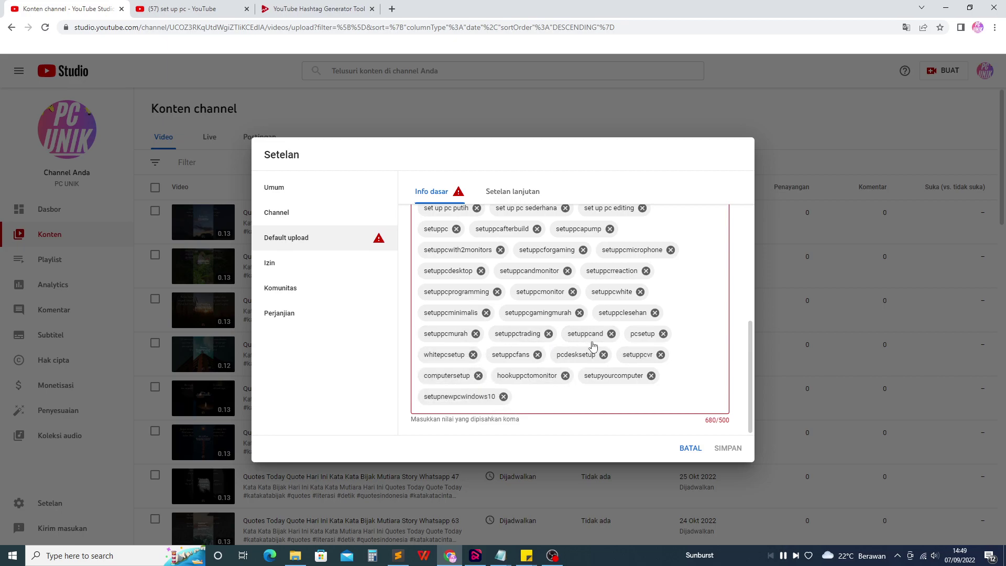
left_click(611, 334)
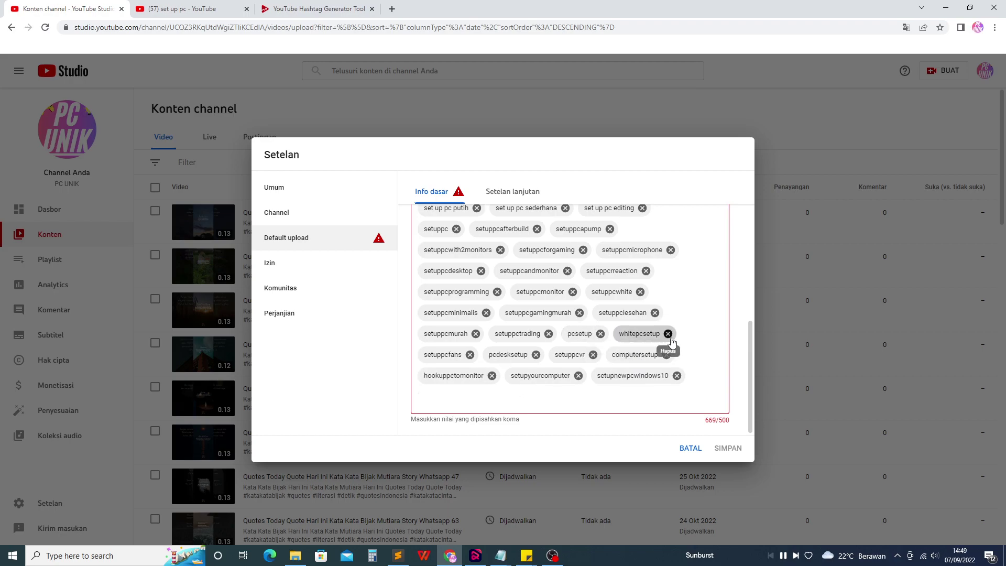
Remove the tags setuppcandmonitor, setuppcrreaction and setuppcgamingmurah from the default upload tags.
scroll(521, 369, "up", 1)
scroll(520, 368, "up", 3)
scroll(512, 353, "down", 2)
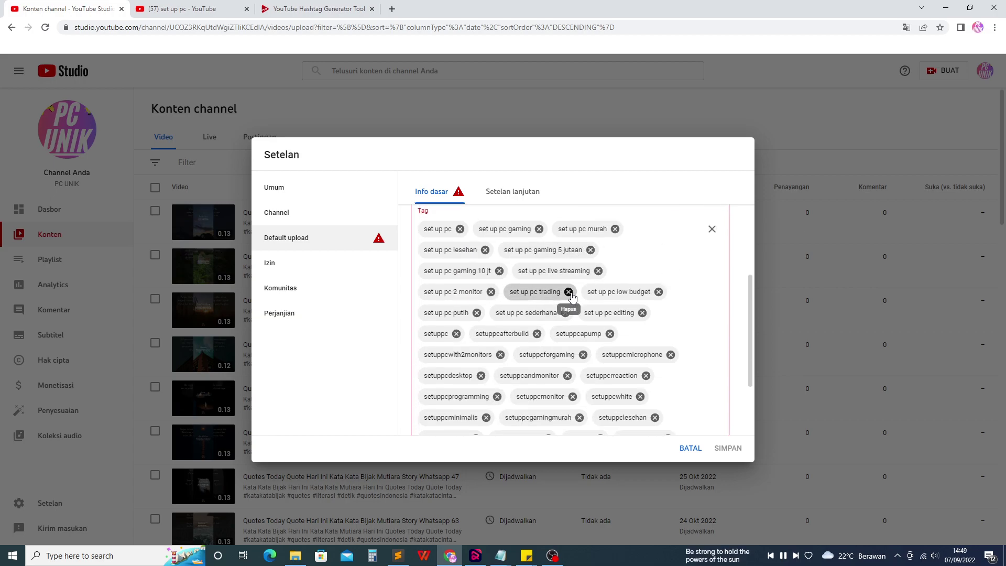
scroll(502, 353, "down", 1)
scroll(502, 353, "down", 1)
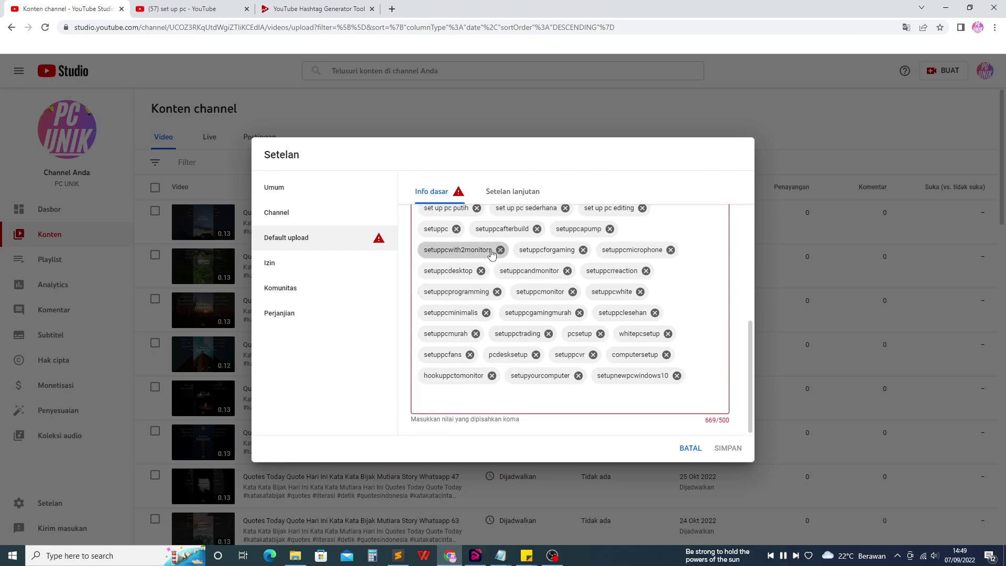
left_click(568, 271)
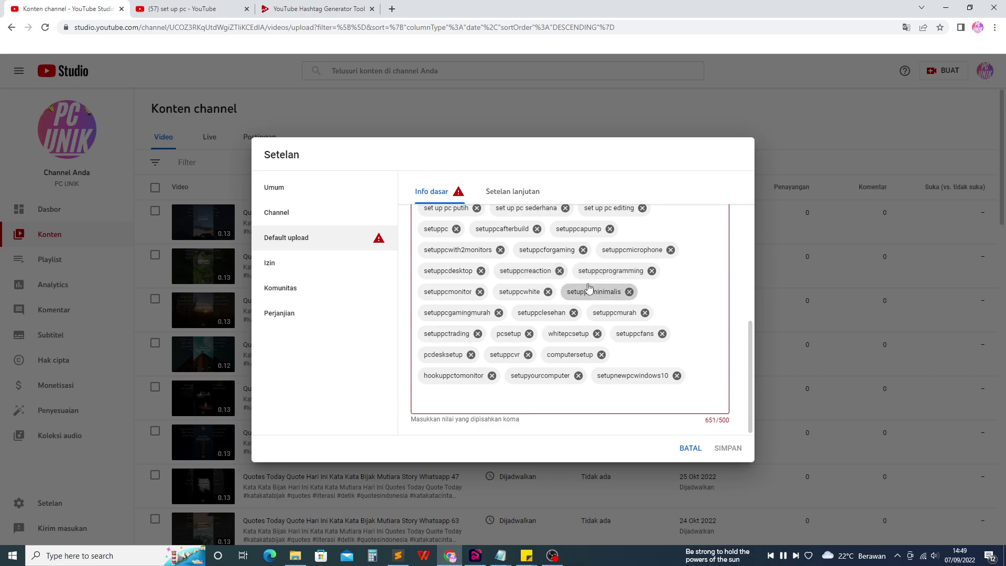
left_click(560, 271)
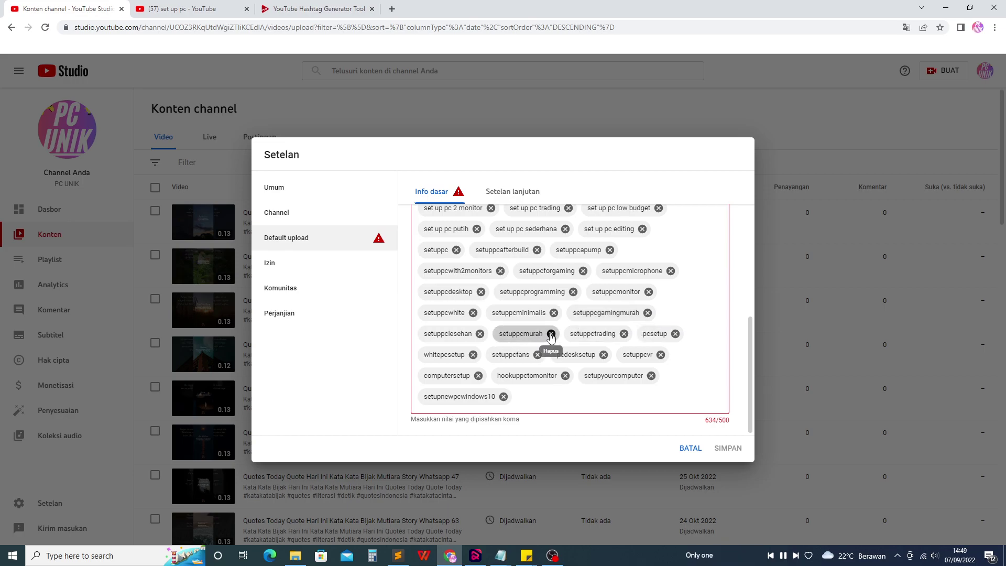
left_click(647, 313)
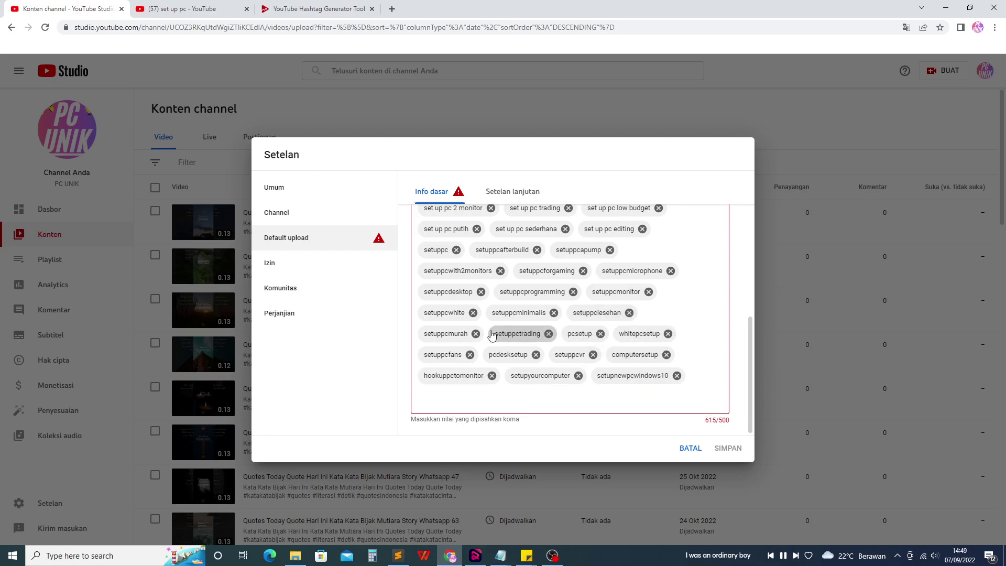
Remove the tags pcsetup and setuppcvr from the default upload tags.
scroll(597, 367, "up", 6)
scroll(599, 373, "down", 3)
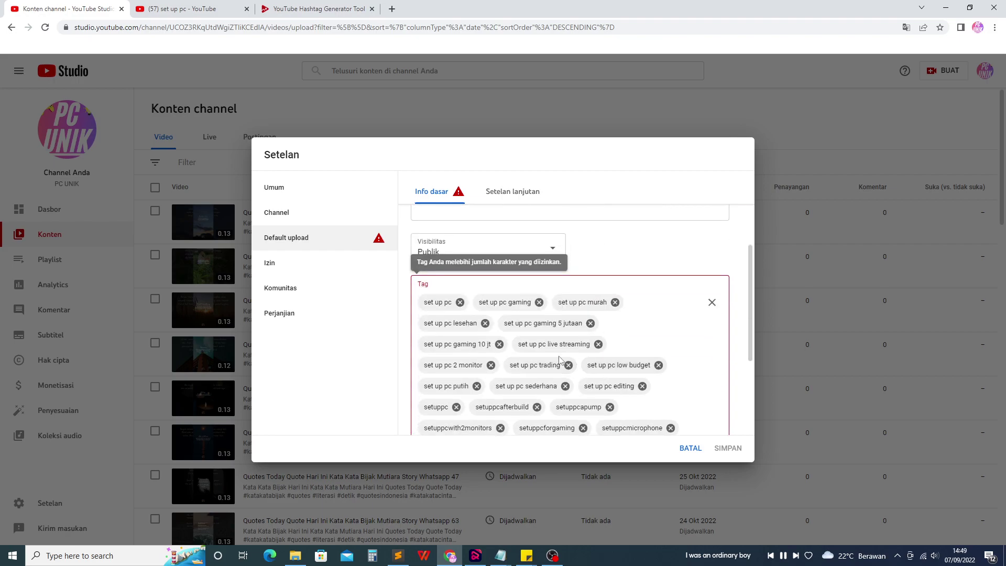
scroll(598, 367, "down", 3)
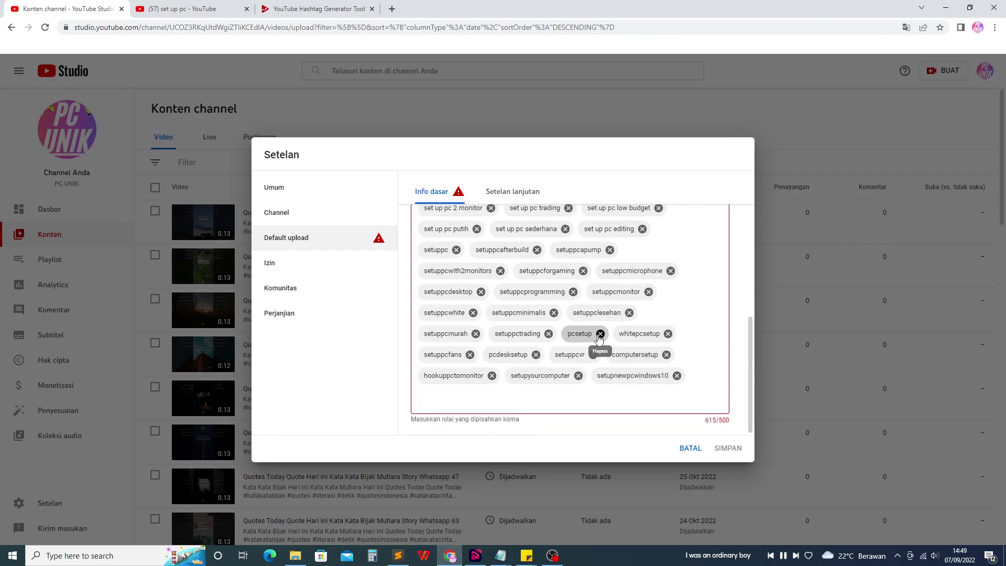
left_click(600, 334)
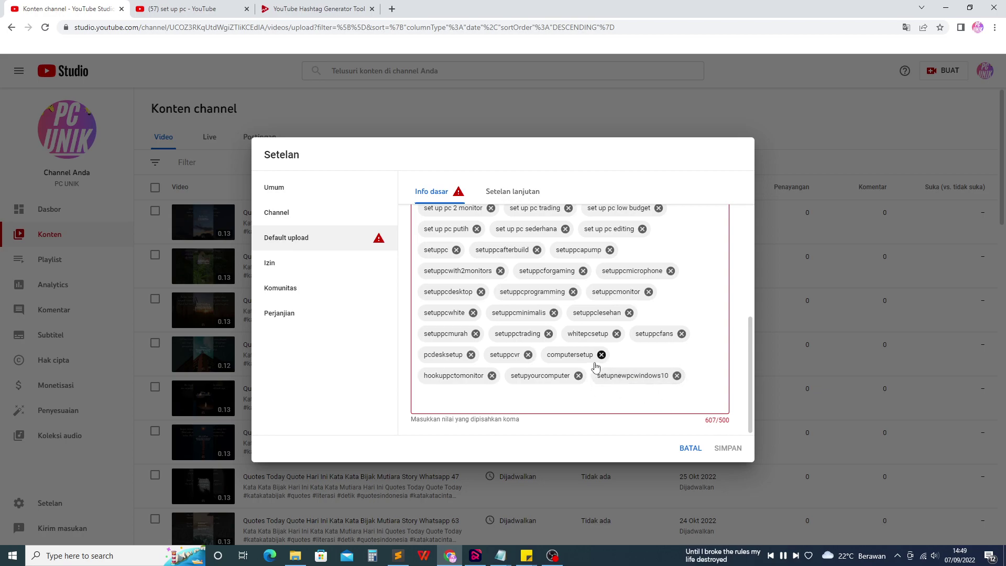
left_click(528, 354)
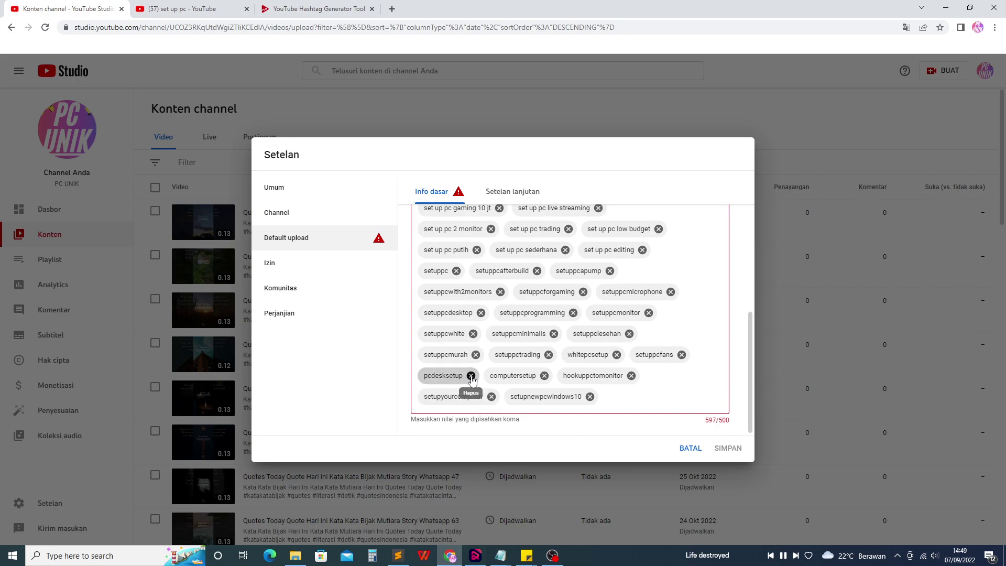
Remove the tags "set up pc gaming 5 jutaan" and "set up pc gaming 10 jt" from the default upload tags.
scroll(471, 378, "up", 1)
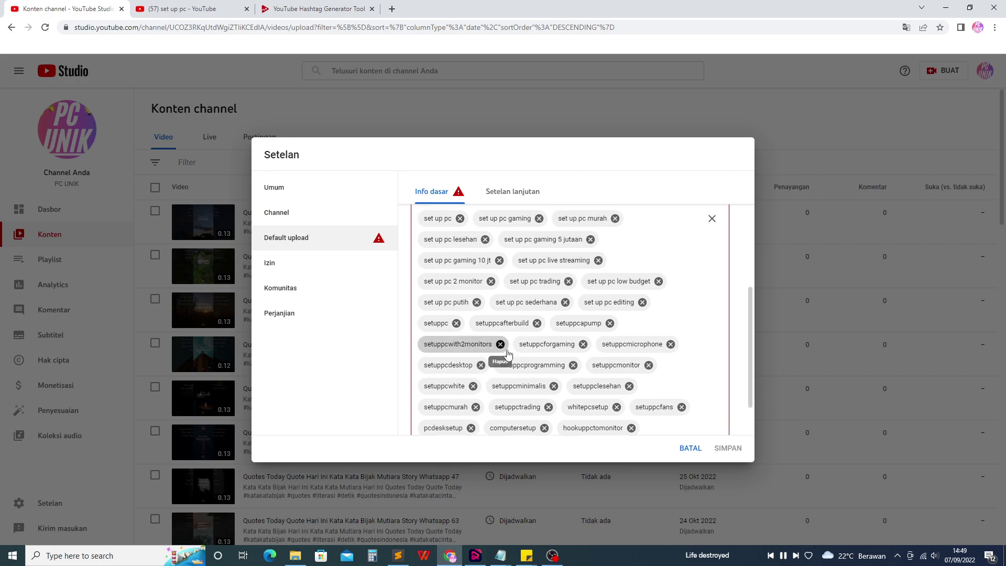
scroll(503, 356, "up", 4)
scroll(629, 309, "down", 3)
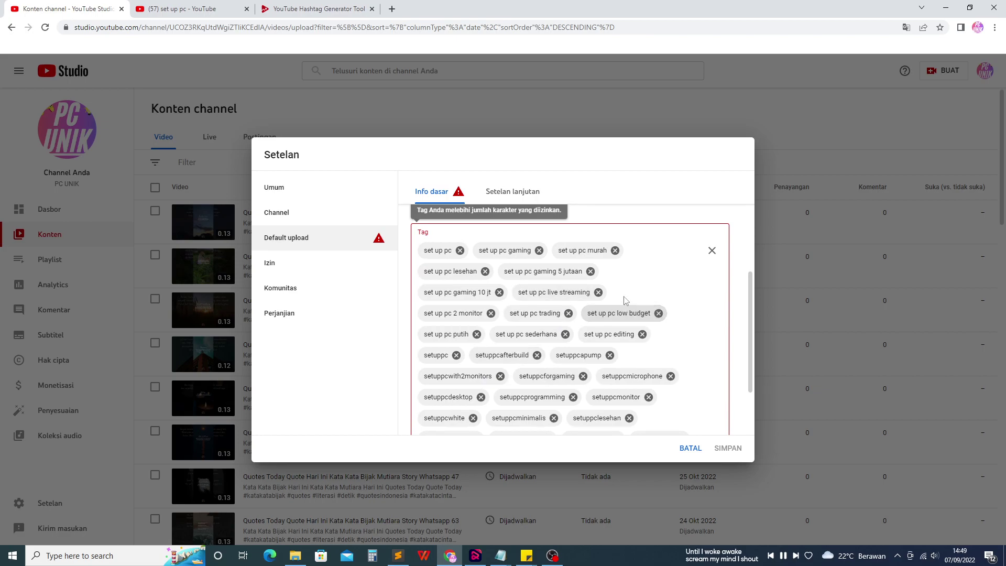
left_click(590, 271)
left_click(579, 271)
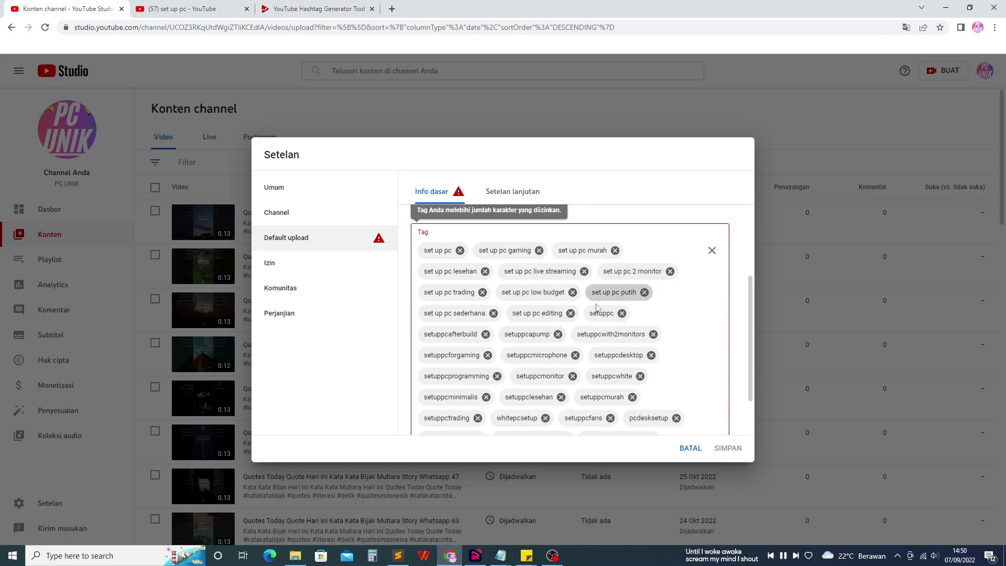
Remove the tag setuppcapump from the default upload tags.
scroll(607, 307, "down", 2)
scroll(603, 377, "up", 3)
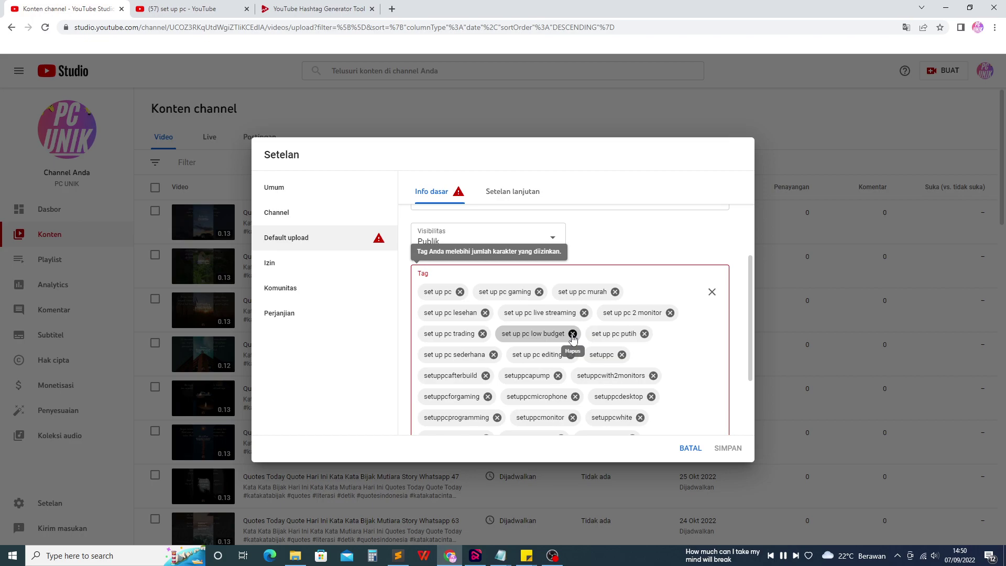
scroll(608, 309, "down", 1)
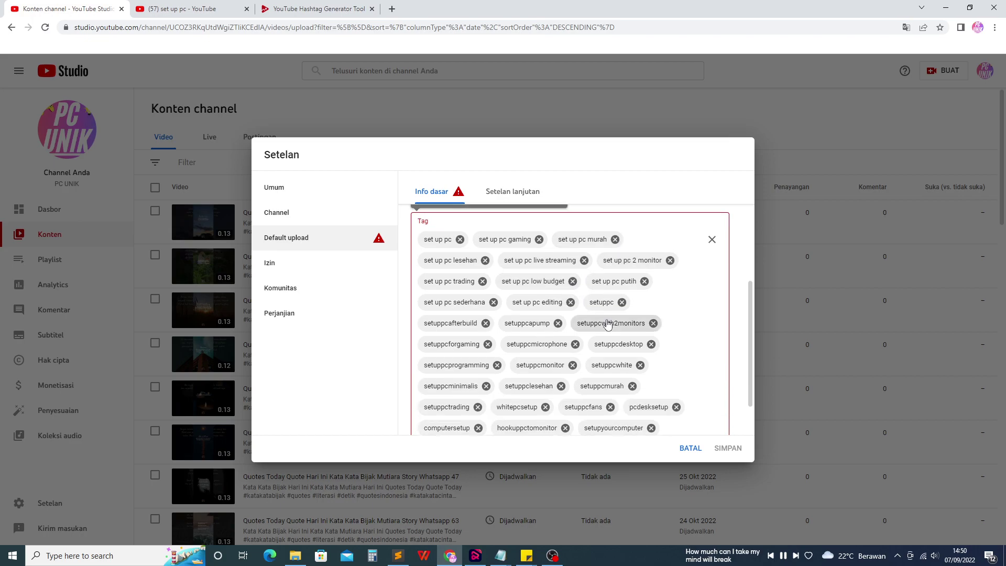
left_click(558, 323)
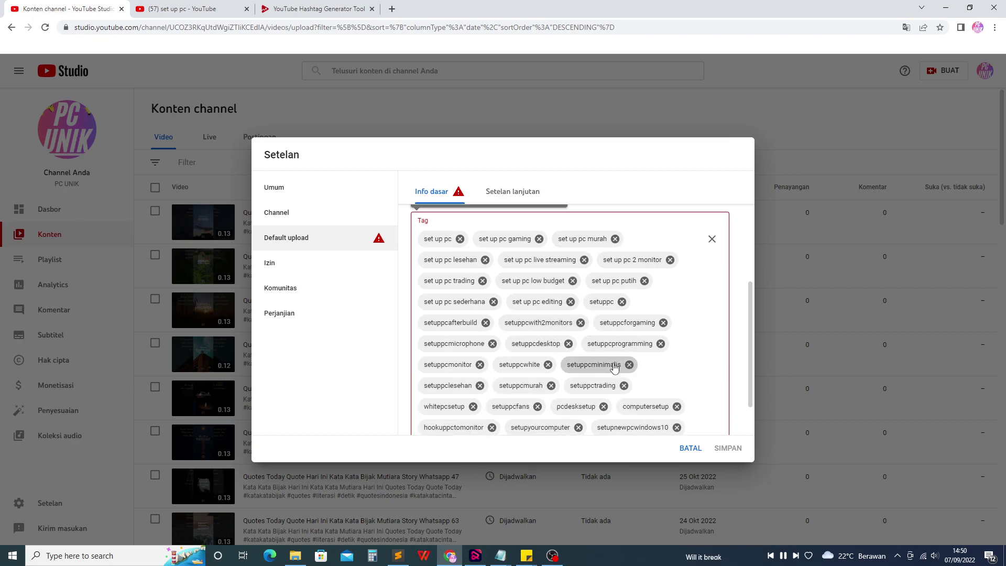
scroll(612, 364, "down", 1)
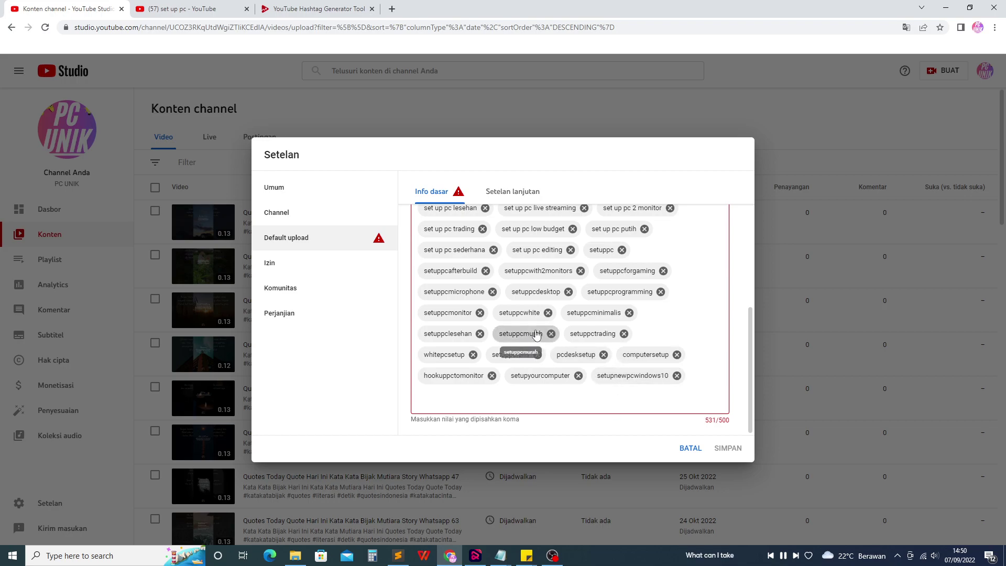
Remove the tags "set up pc sederhana" and "set up pc putih" and save the default upload settings.
scroll(560, 310, "up", 1)
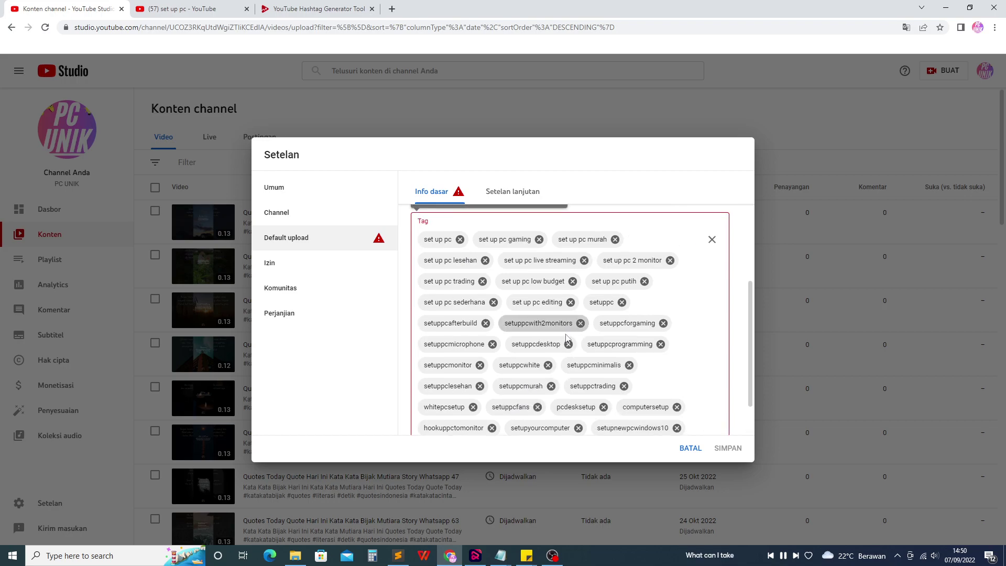
left_click(494, 302)
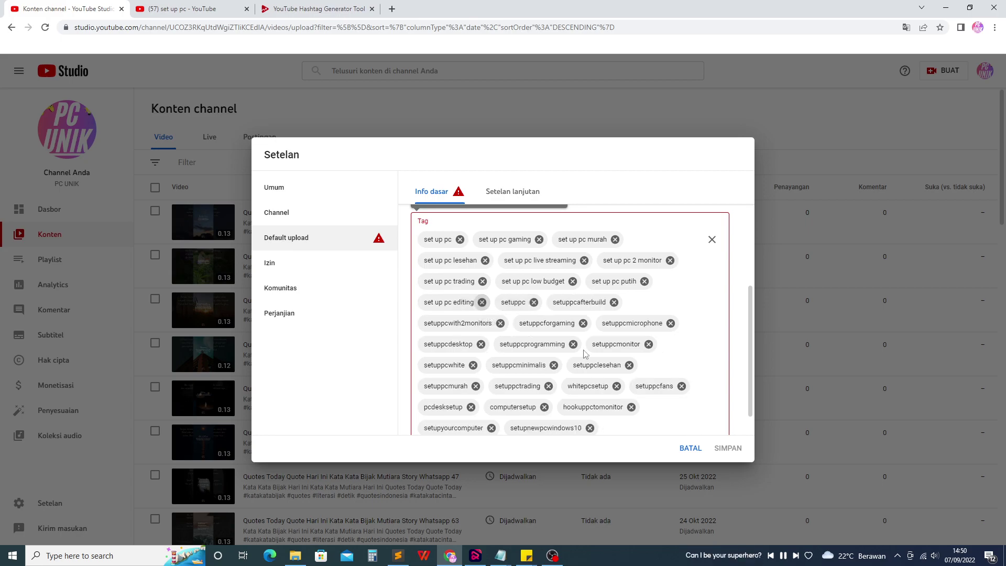
scroll(653, 367, "up", 1)
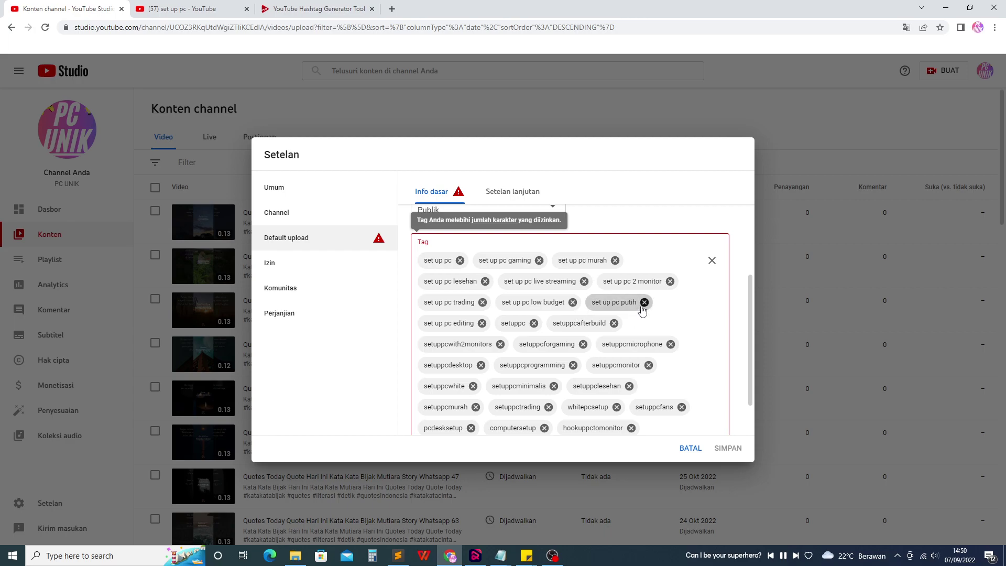
left_click(644, 303)
scroll(721, 405, "down", 1)
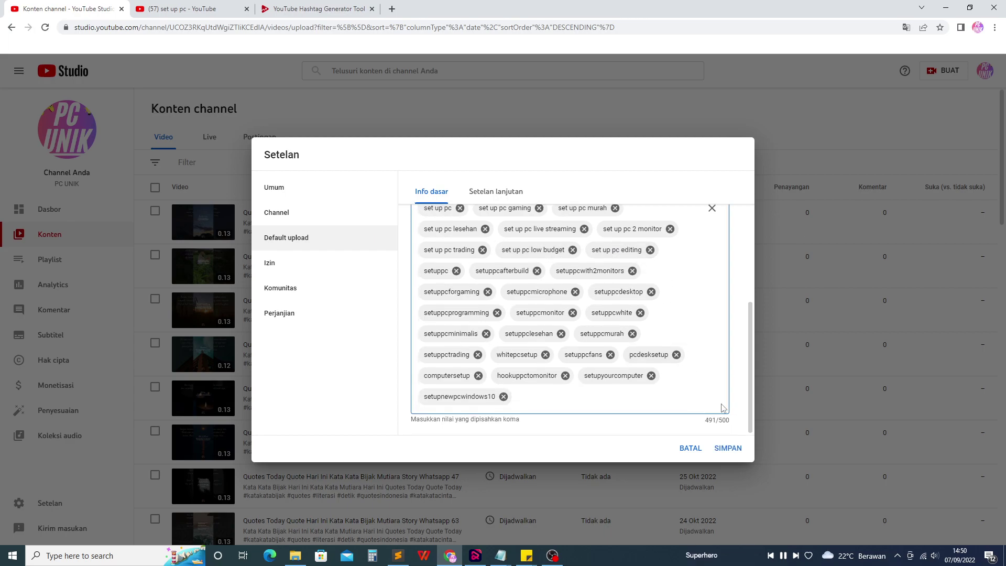
left_click(729, 448)
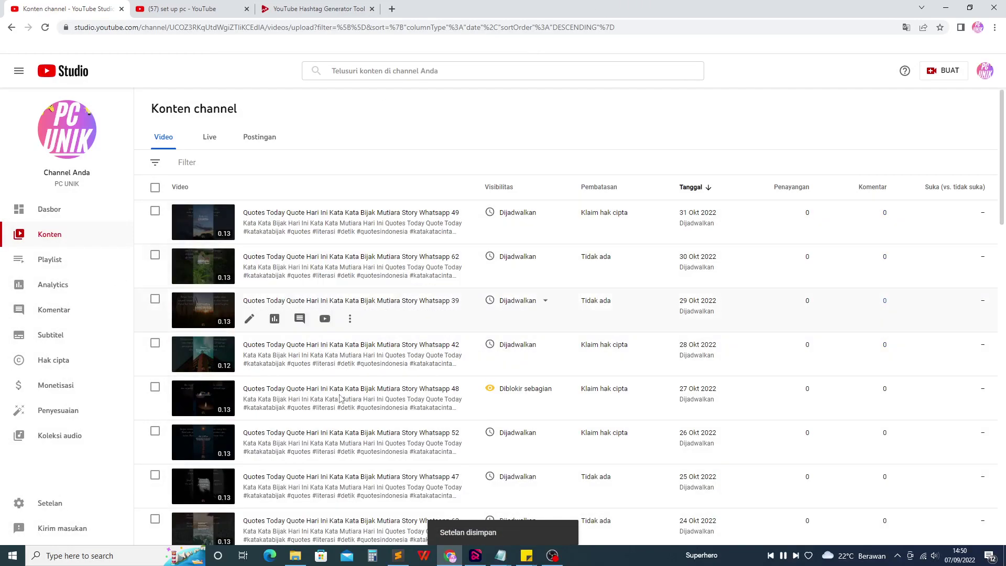
Open the video upload dialog and close the "set up pc" YouTube search and the YouTube Hashtag Generator Tool pages.
left_click(942, 70)
left_click(914, 92)
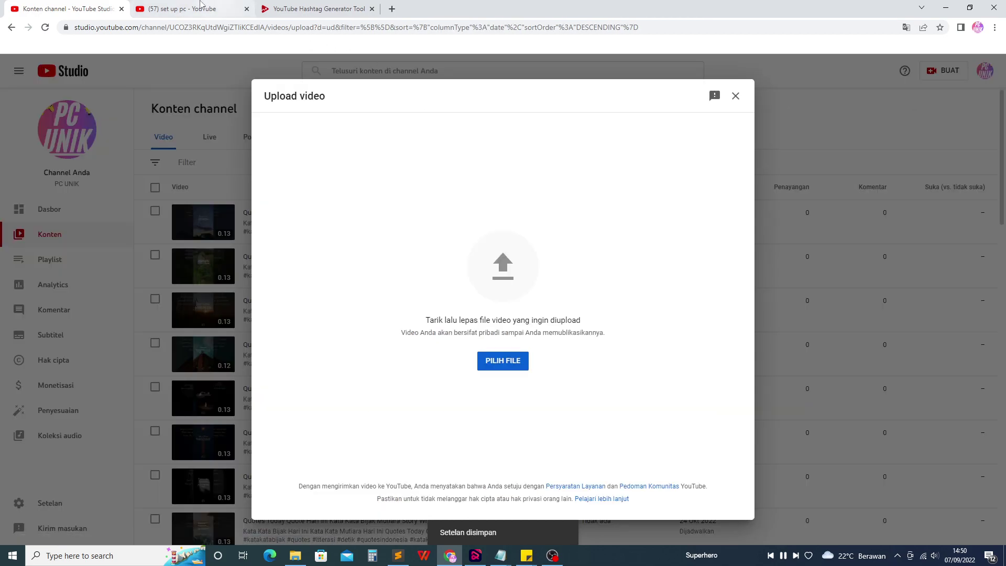
left_click(236, 10)
left_click(246, 9)
left_click(247, 9)
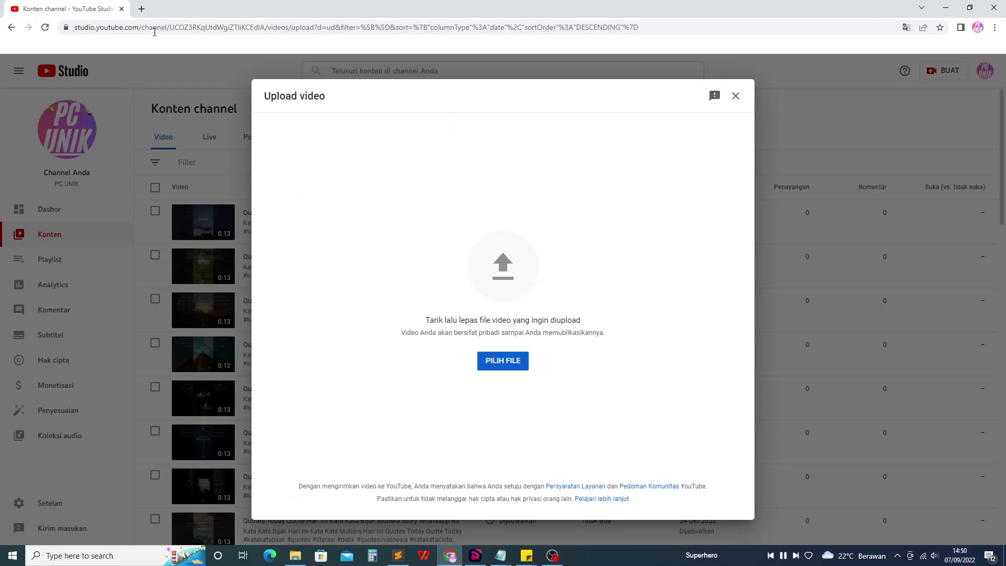
Copy the upload page's address and open it in eight additional browser tabs.
left_click(197, 31)
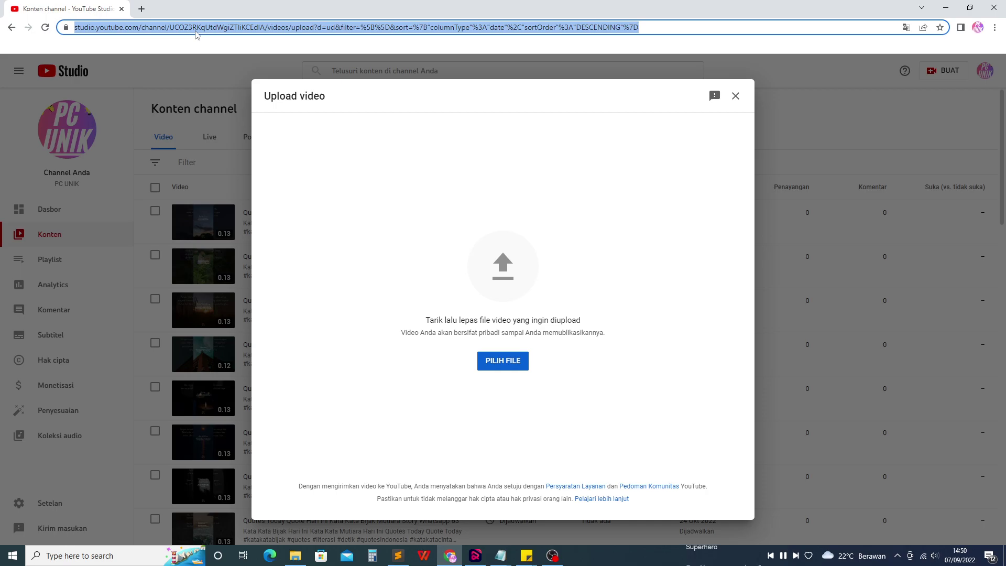
key("ctrl+c")
key("ctrl+t")
key("ctrl+v")
key("Return")
key("ctrl+t")
key("ctrl+v")
key("Return")
key("ctrl+t")
key("ctrl+v")
key("Return")
key("ctrl+t")
key("ctrl+v")
key("Return")
key("ctrl+t")
key("ctrl+v")
key("Return")
key("ctrl+t")
key("ctrl+v")
key("Return")
key("ctrl+t")
key("ctrl+v")
key("Return")
key("ctrl+t")
key("ctrl+v")
key("Return")
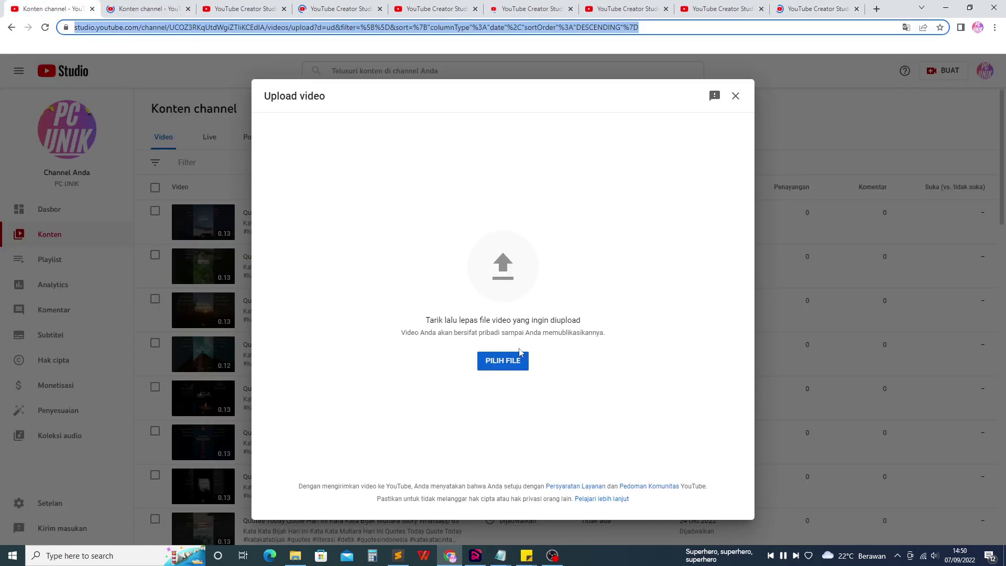
Switch to Notepad and replace the note with "siapkan video dan 1x tab, / 1halam browser bisa uplod 15 video max. kita perbanyak tabnya aja".
left_click(305, 551)
mouse_move(501, 556)
left_click(471, 505)
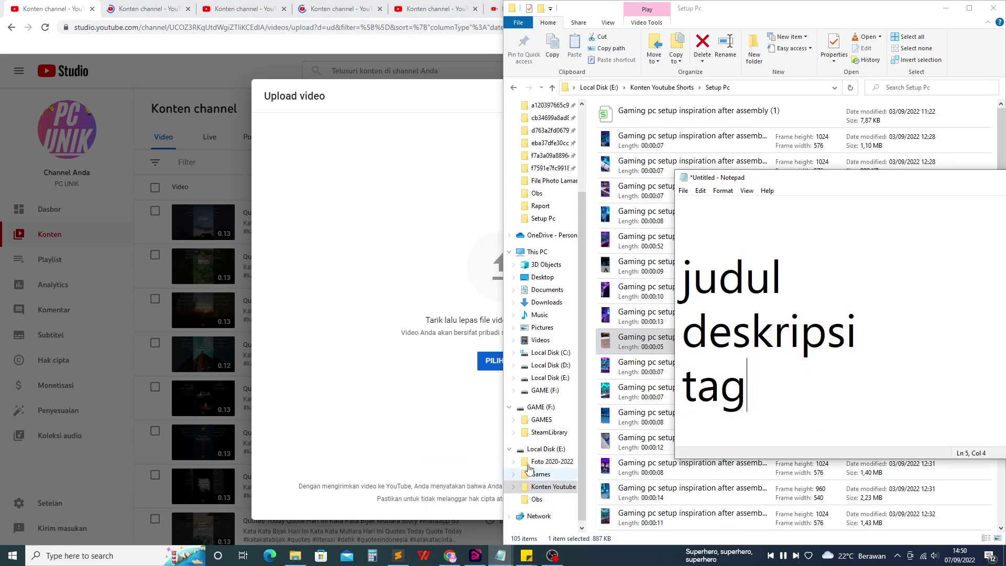
key("ctrl+a")
left_click_drag(807, 180, 97, 160)
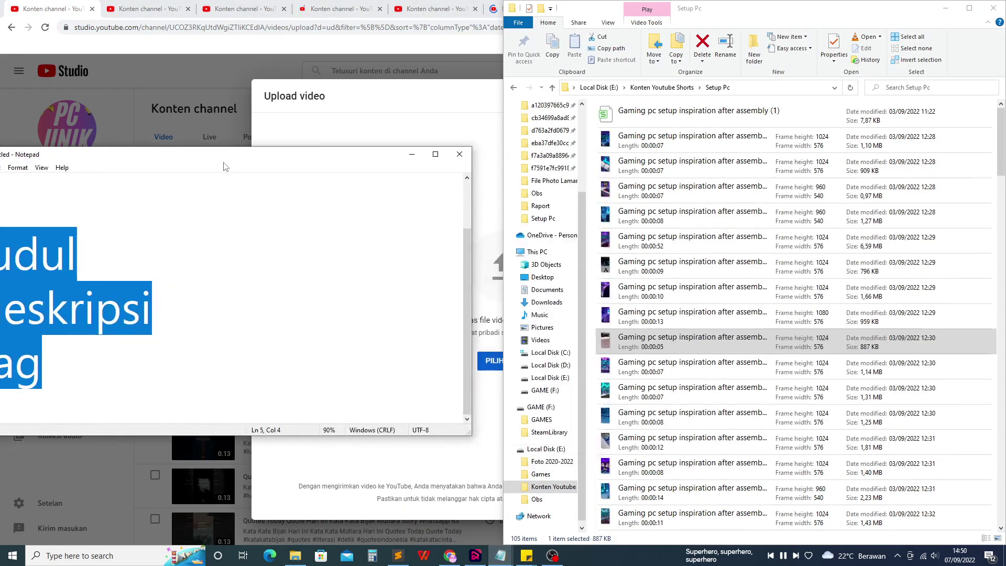
left_click_drag(225, 166, 334, 166)
type("siapkan video dan 1")
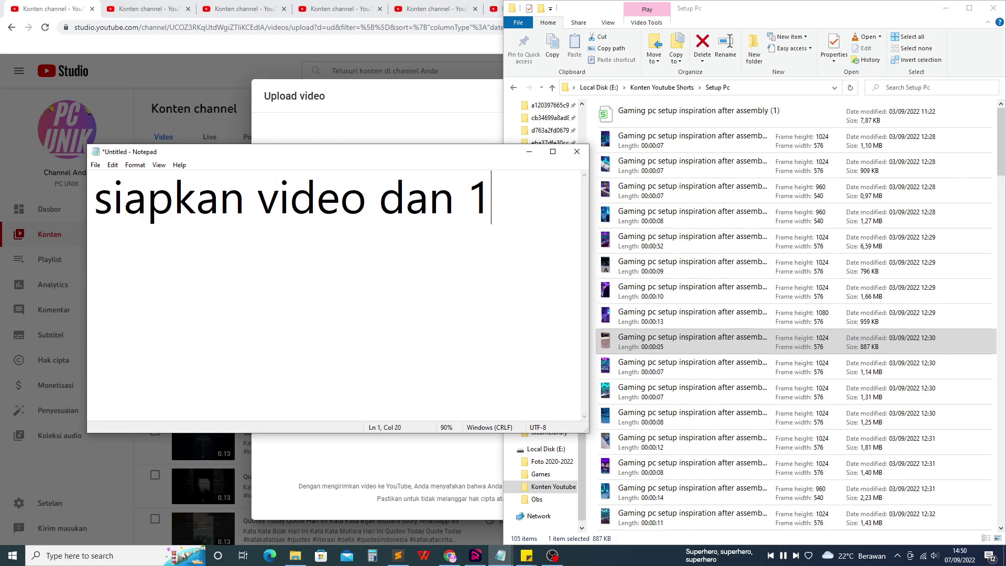
type("x tab,")
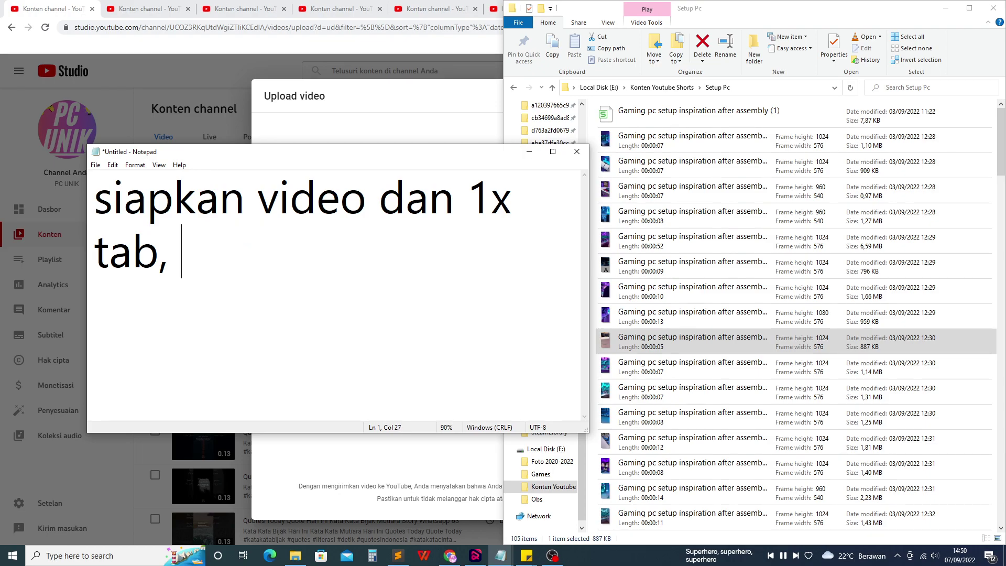
type(" / 1halam b")
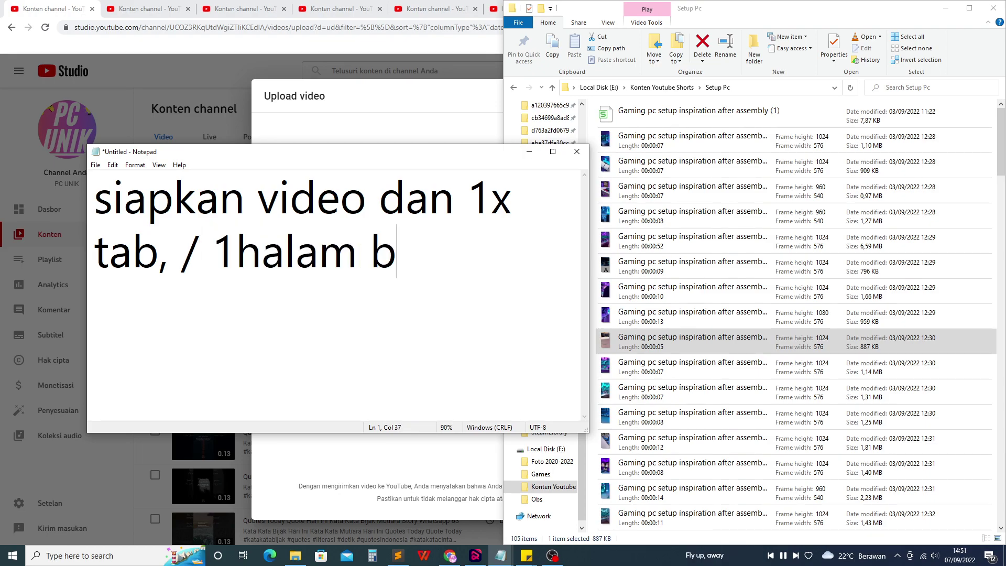
type("rowser bisa ")
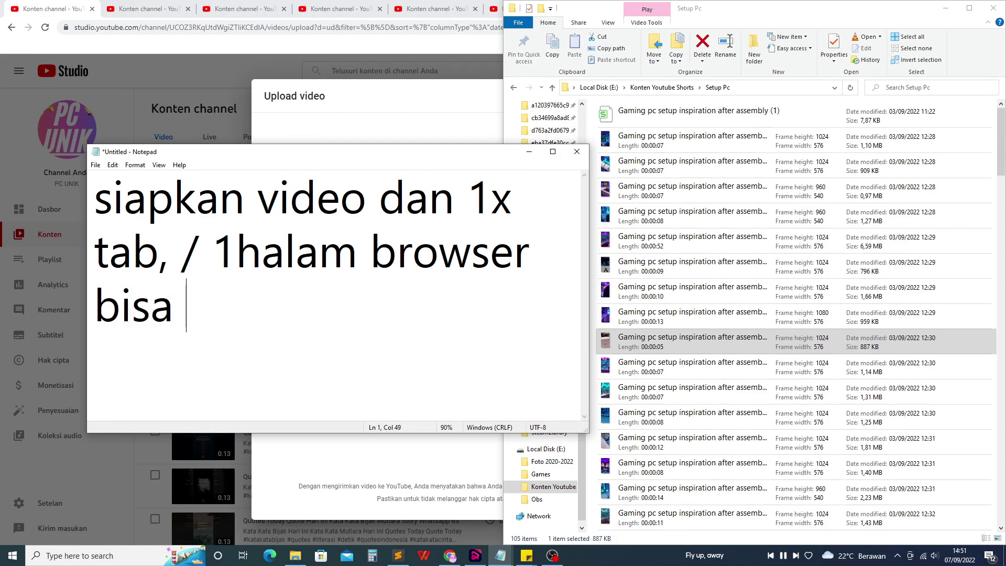
type("uplod 15 video max. kita")
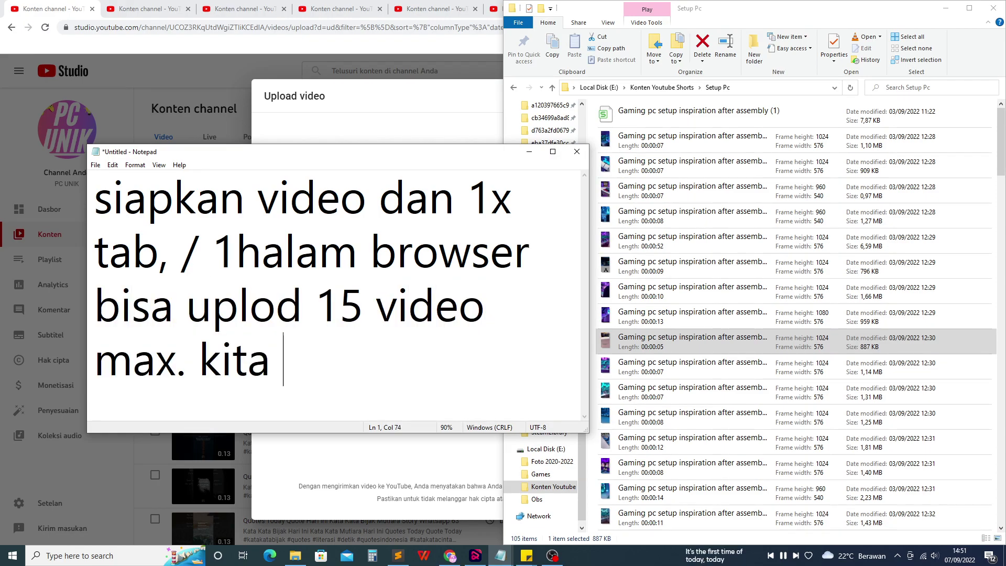
type(" perbanyak tabnya aja")
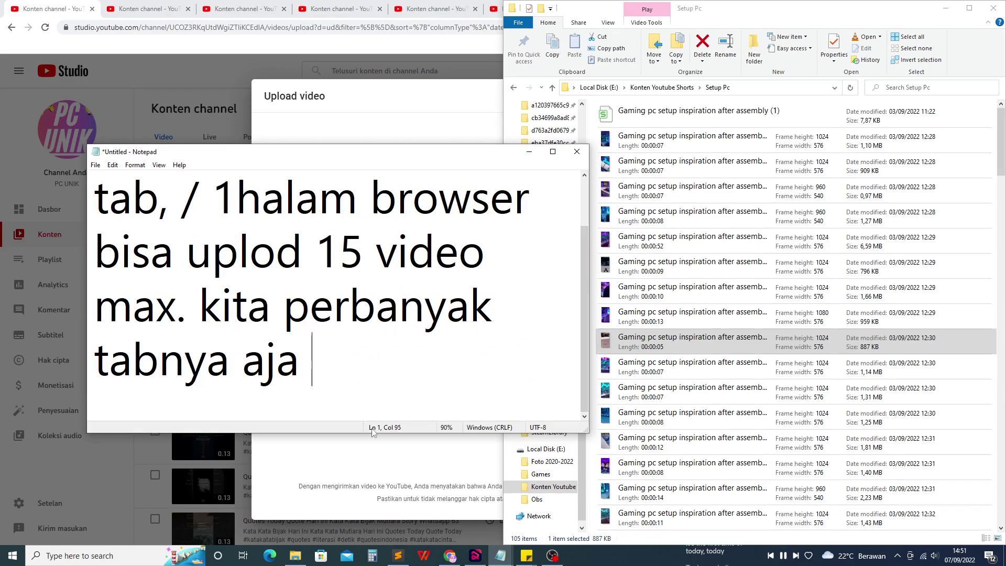
Switch back to Chrome, fit it to half the screen and browse to the Setup Pc folder for the files to upload.
key("alt+Tab")
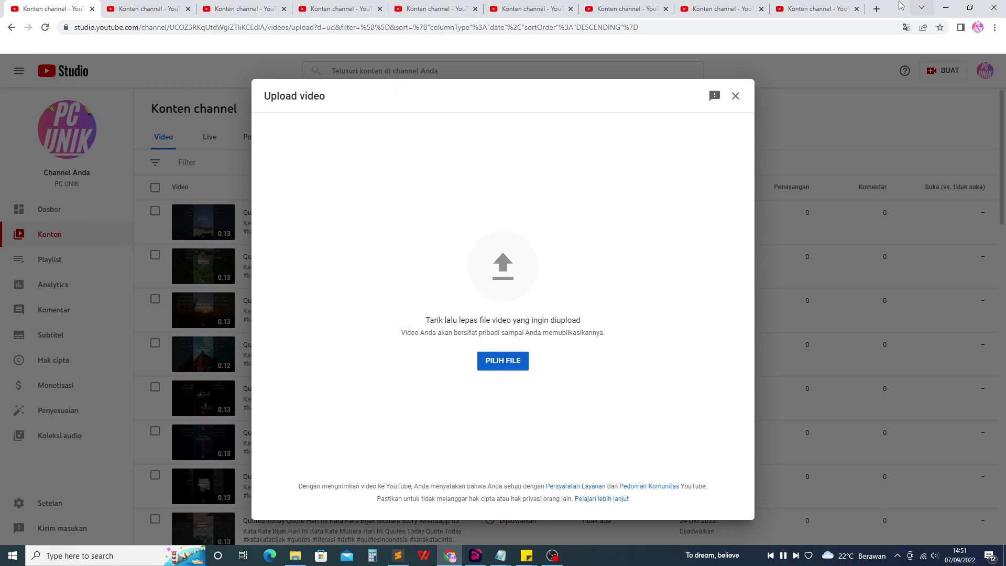
key("super+Left")
left_click(241, 367)
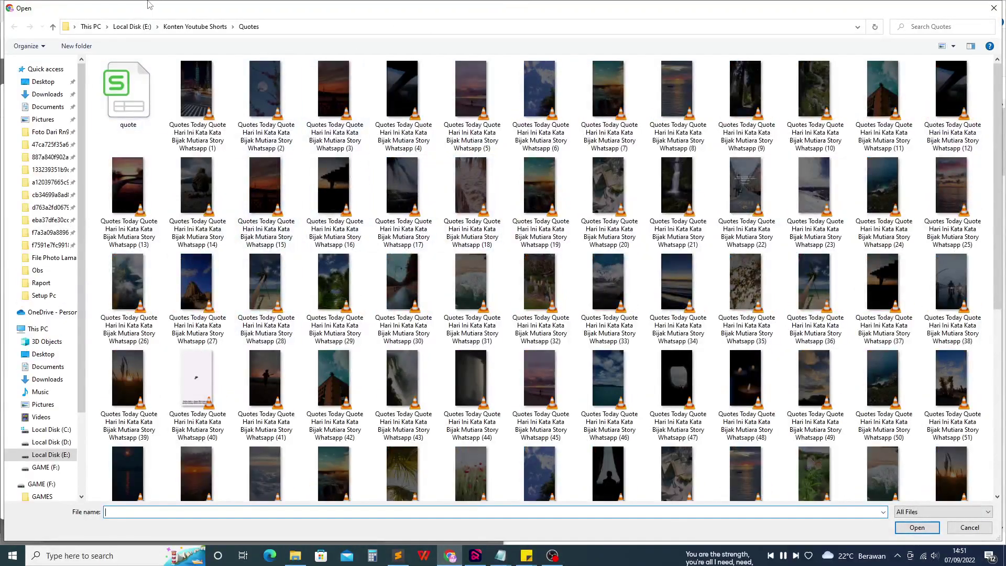
left_click(195, 27)
left_click(159, 122)
key("Return")
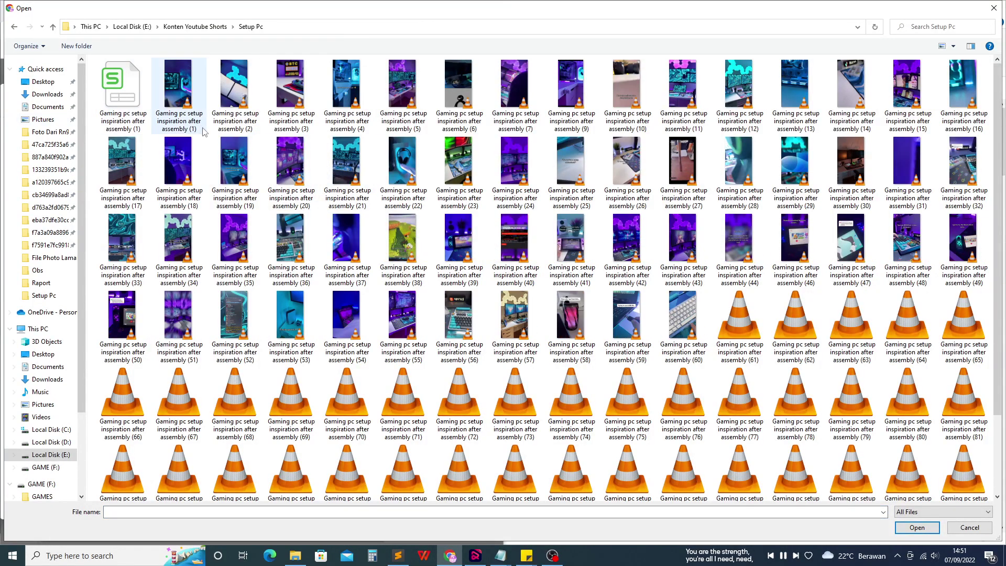
Try to upload all files in the Setup Pc folder at once.
left_click(179, 92)
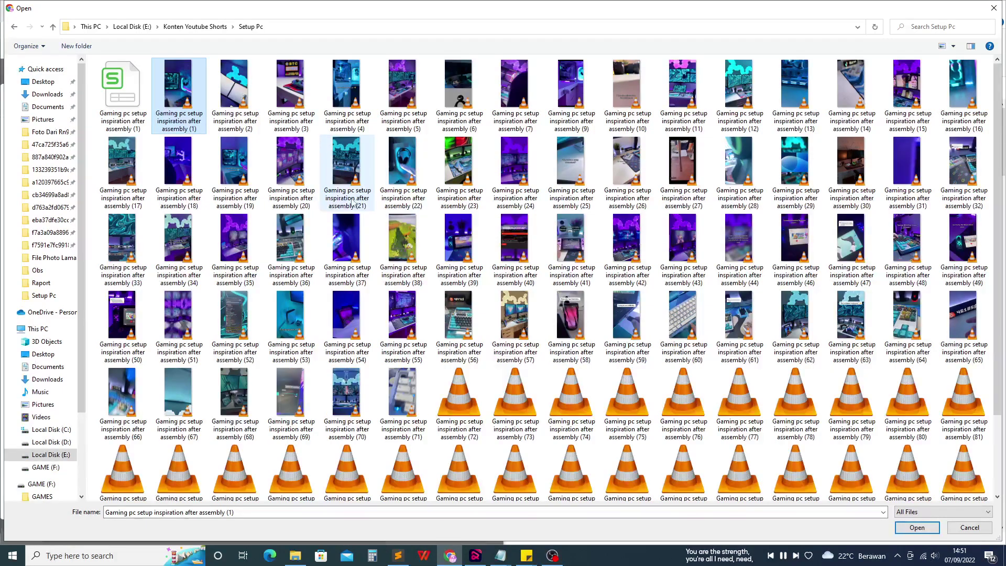
scroll(756, 474, "down", 2)
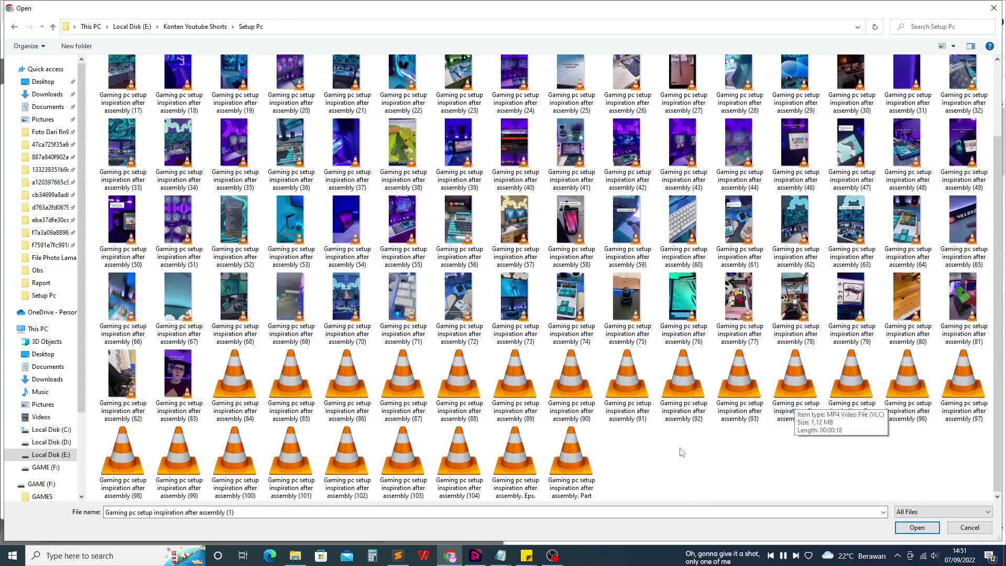
key("ctrl+a")
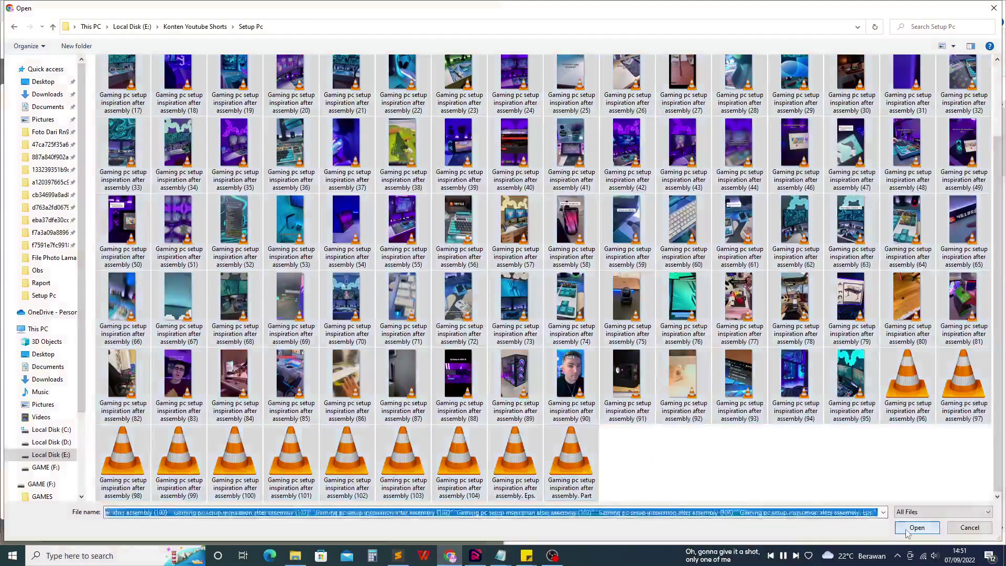
left_click(917, 527)
triple_click(292, 347)
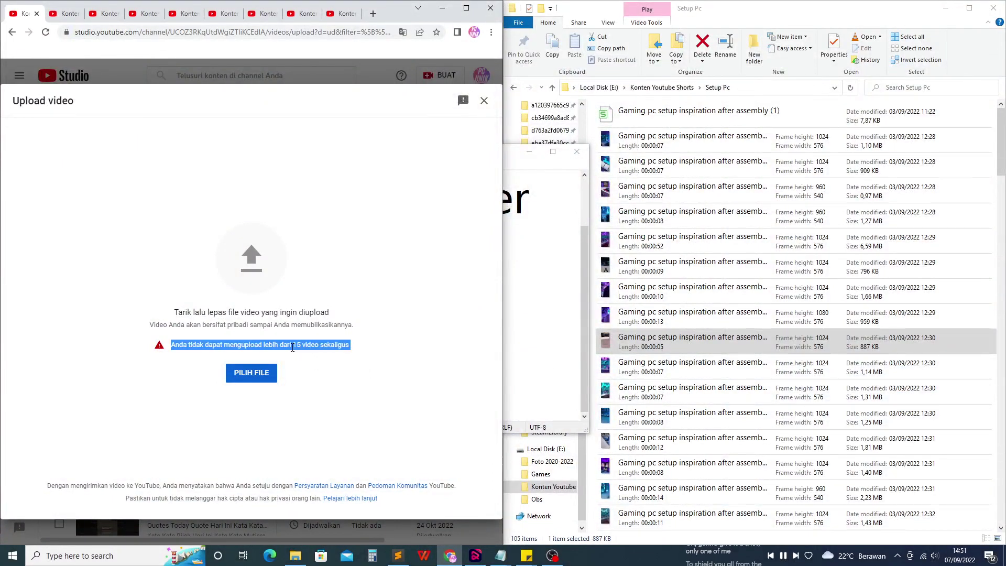
Upload the videos "Gaming pc setup inspiration after assembly" (1) through (15) in the first upload page.
left_click(266, 376)
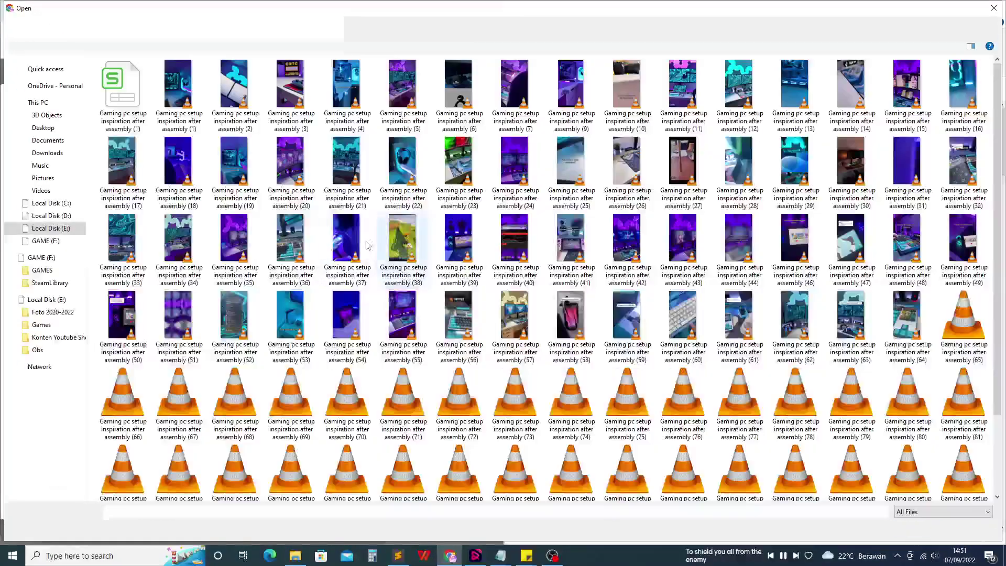
left_click(188, 107)
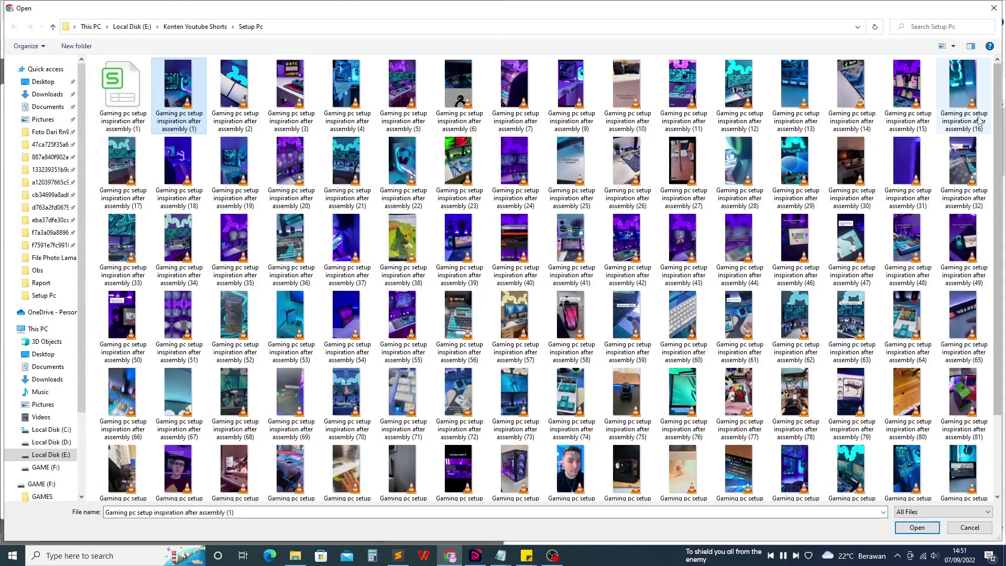
left_click(908, 94, "shift")
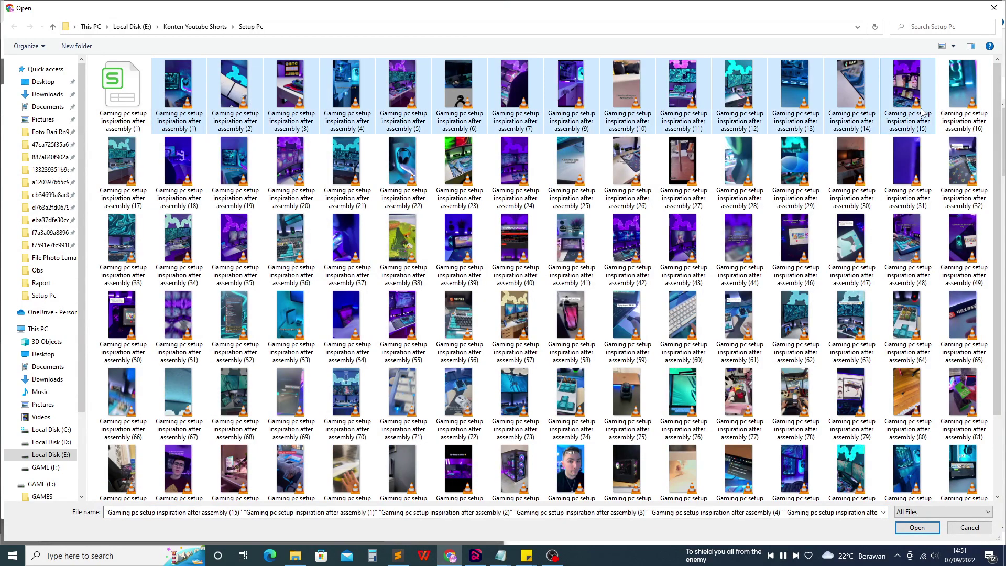
left_click(902, 530)
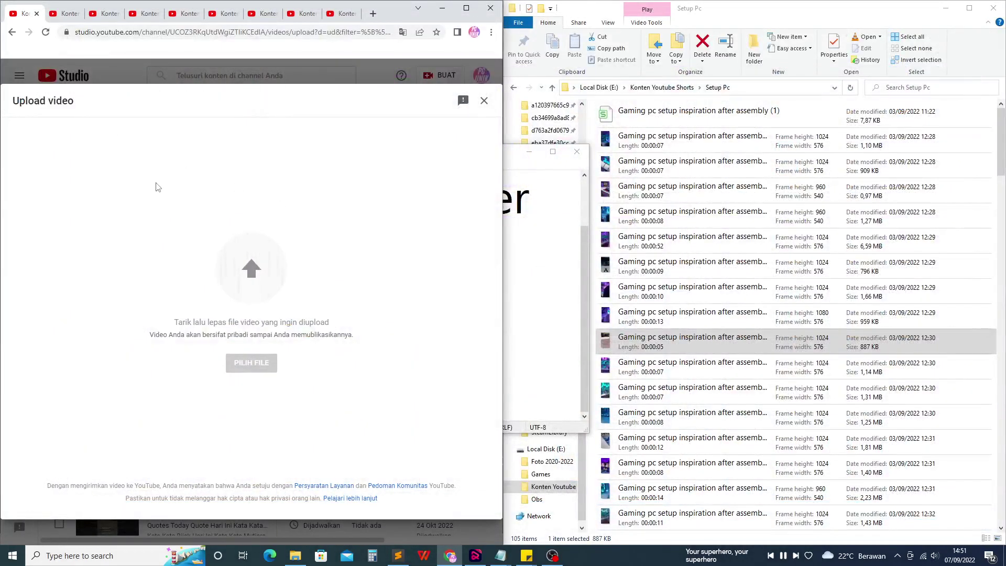
Upload the videos "Gaming pc setup inspiration after assembly" (16) through (30) in the second upload page.
left_click(61, 15)
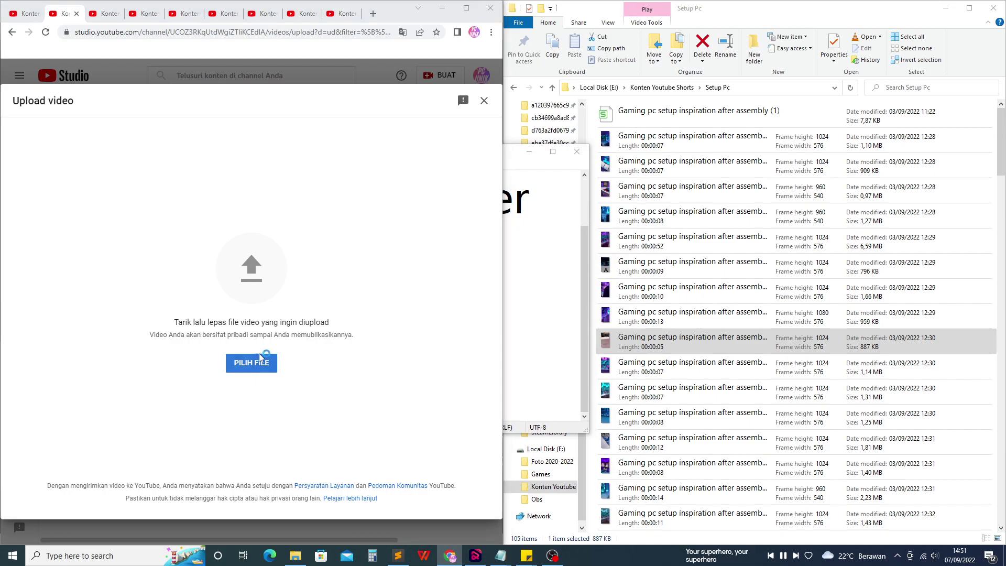
left_click(251, 369)
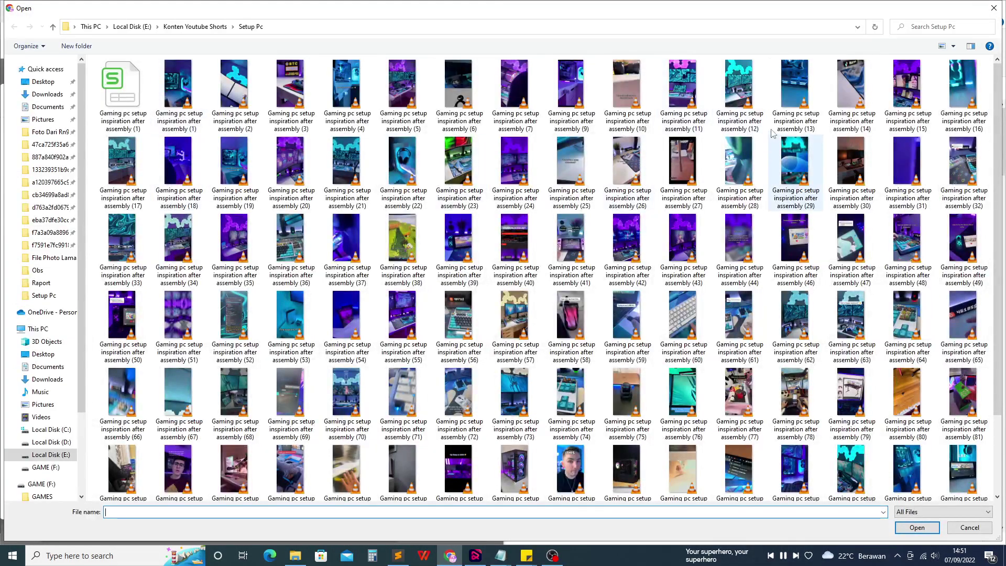
left_click(958, 109)
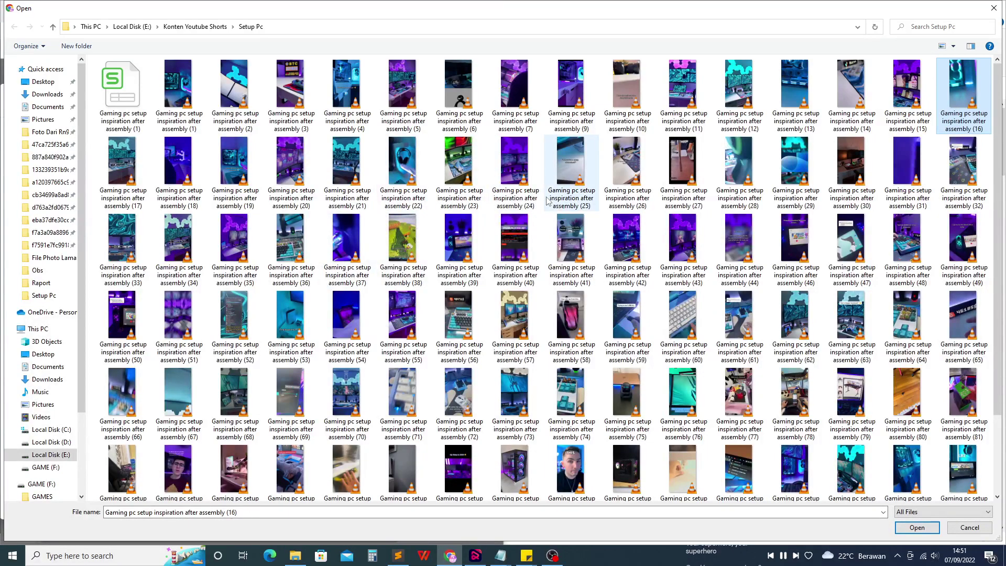
left_click(867, 174, "shift")
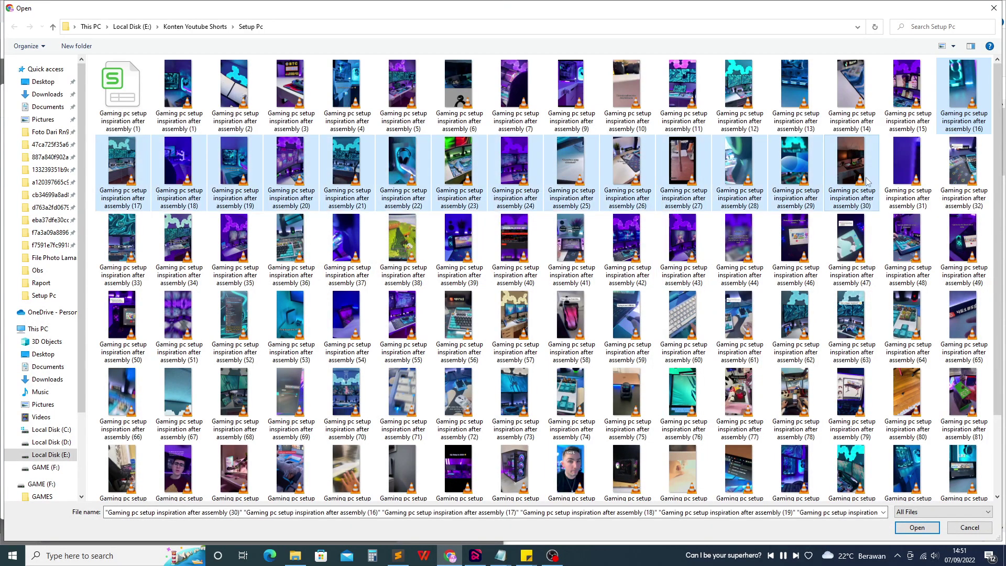
left_click(916, 528)
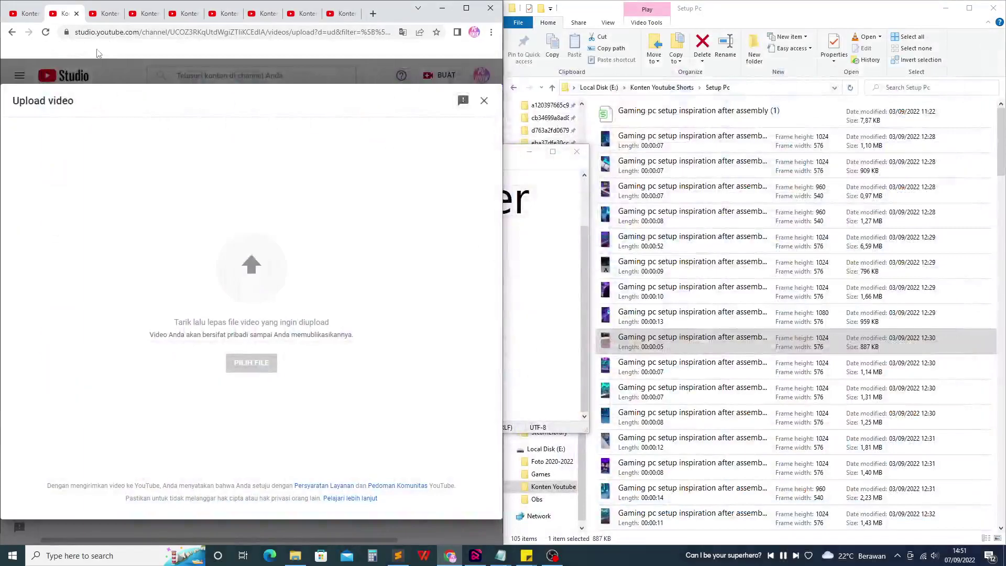
Upload the videos "Gaming pc setup inspiration after assembly" (31) through (44) in the third upload page.
left_click(242, 358)
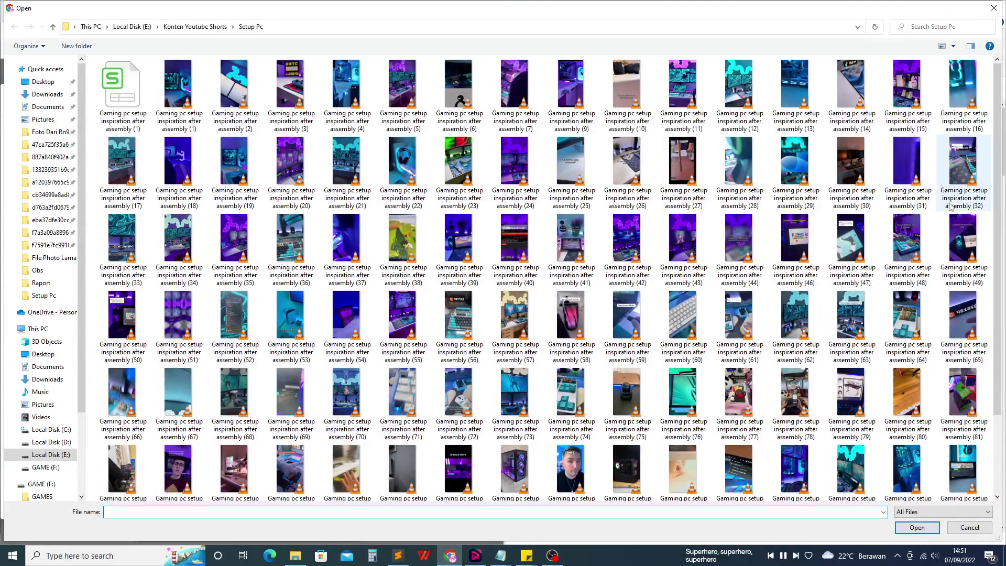
left_click(903, 205)
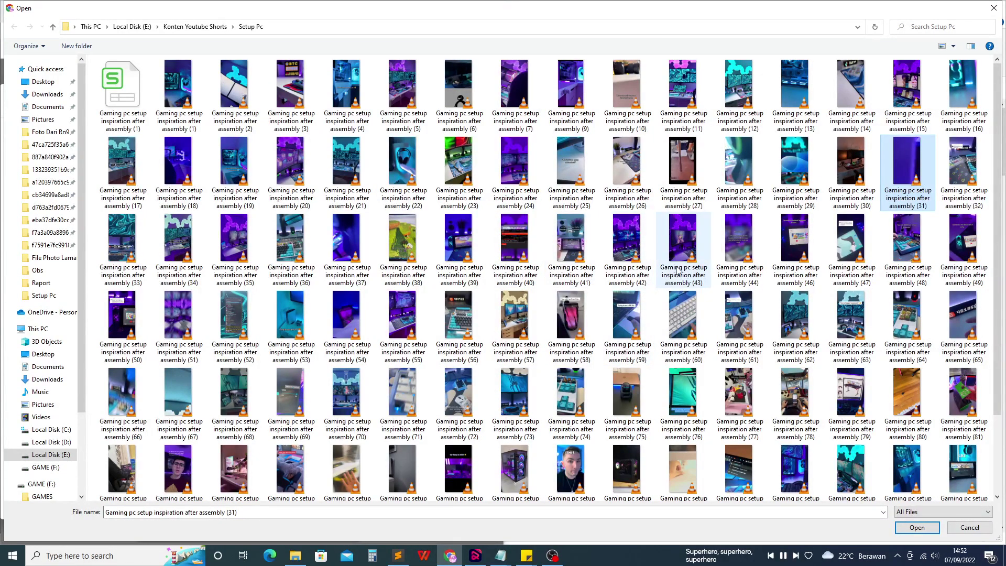
left_click(743, 282, "shift")
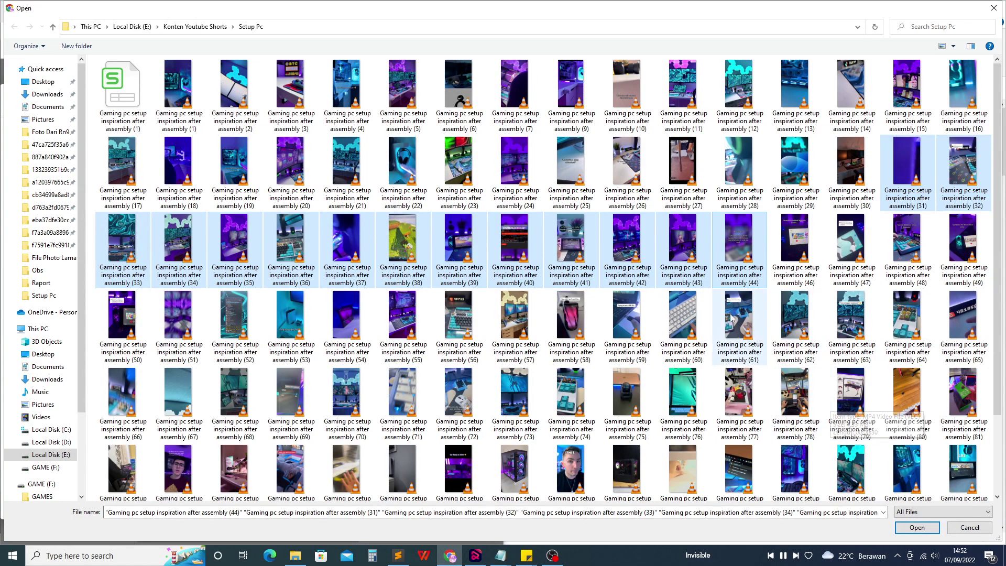
left_click(916, 528)
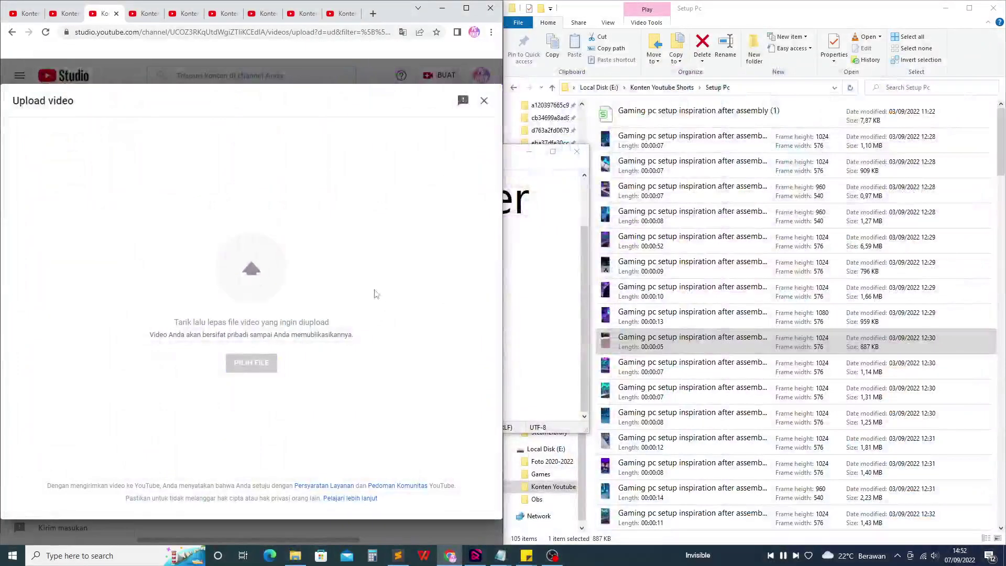
Upload the videos "Gaming pc setup inspiration after assembly" (43) through (57) in the fourth upload page.
left_click(257, 362)
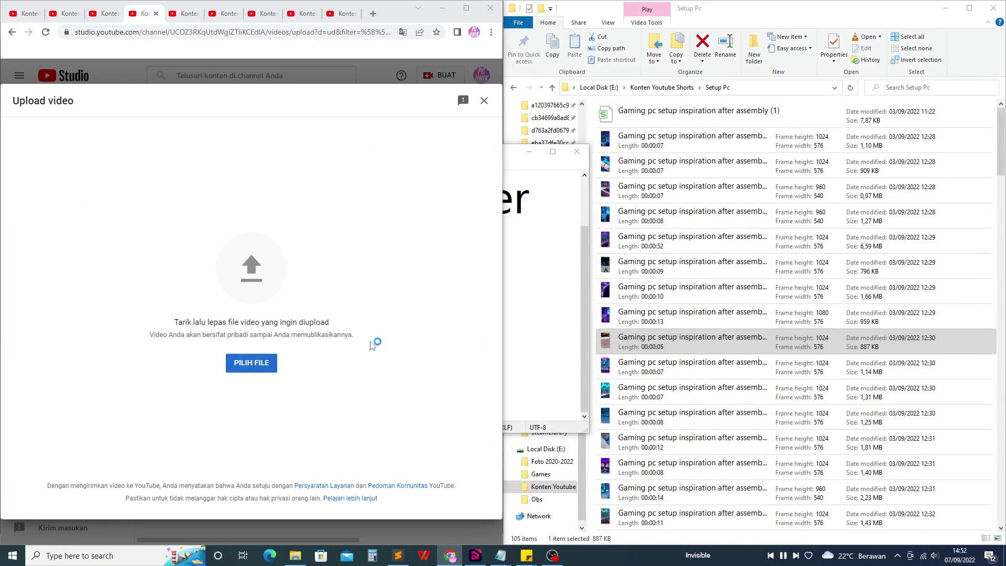
left_click(683, 246)
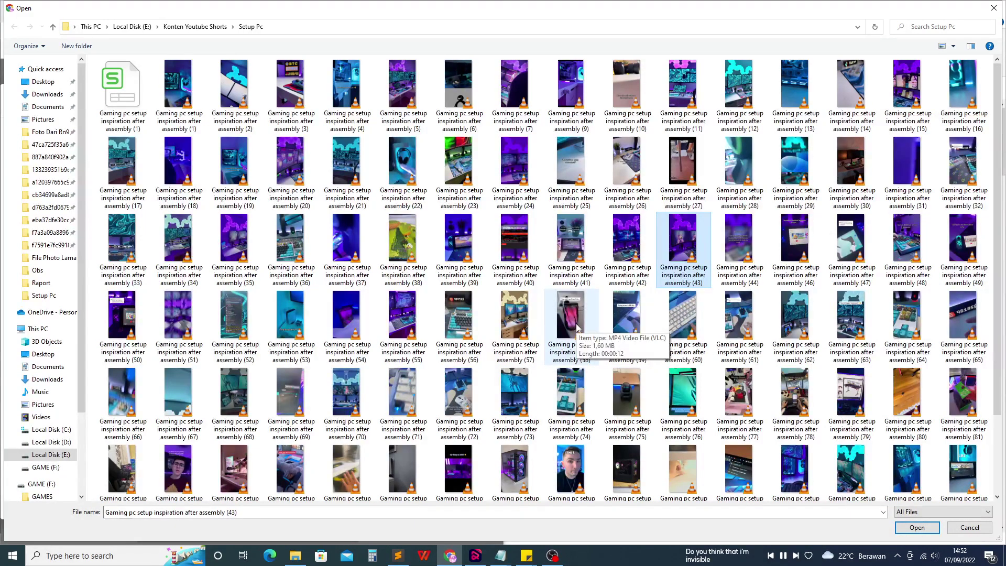
left_click(514, 320, "shift")
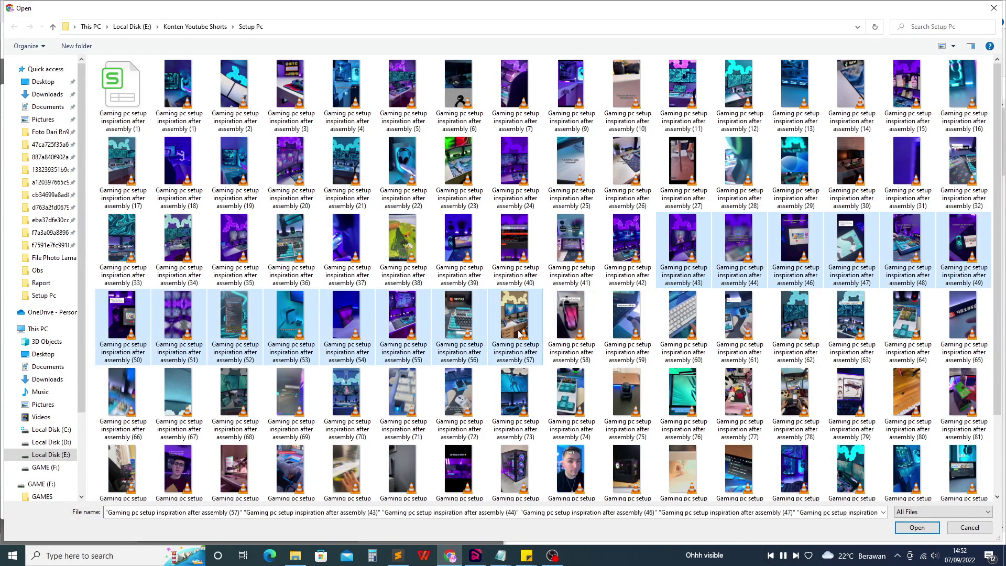
left_click(917, 528)
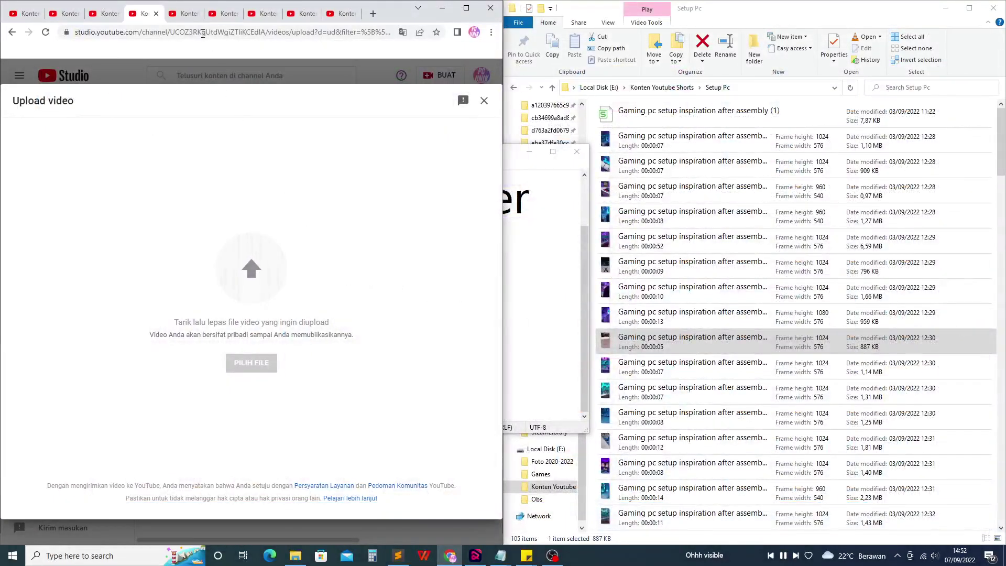
Upload the videos "Gaming pc setup inspiration after assembly" (58) through (72) in the fifth upload page.
left_click(250, 367)
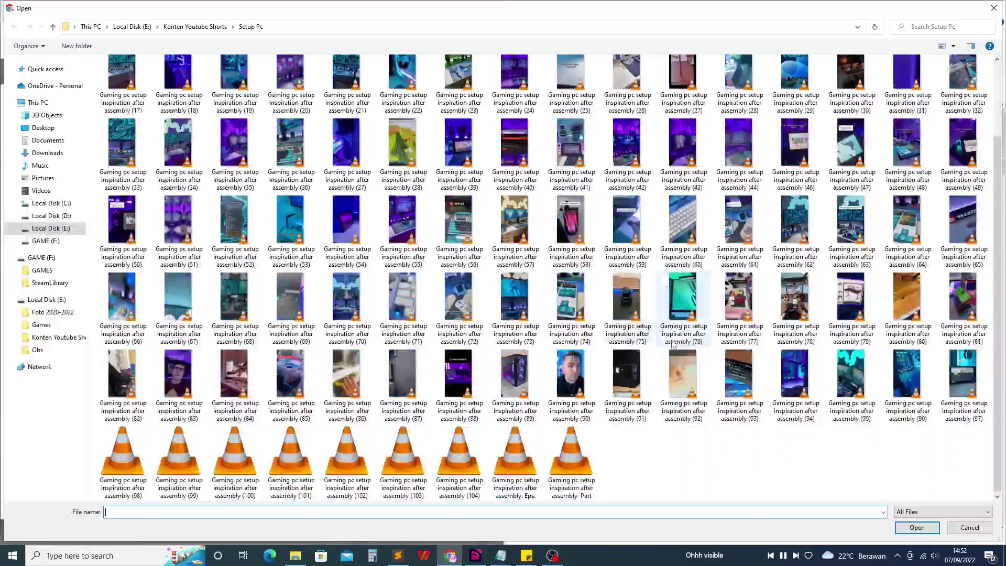
left_click(572, 220)
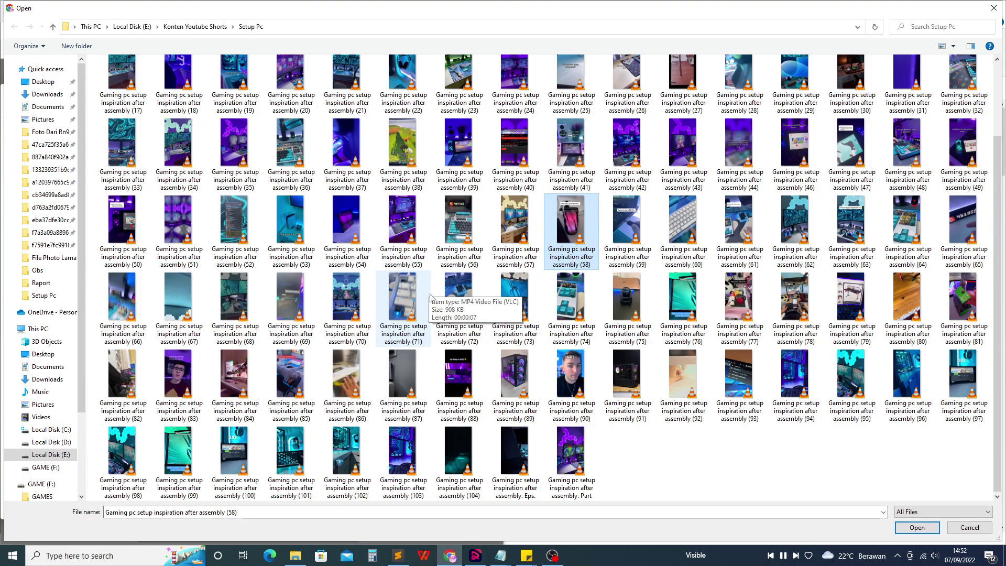
left_click(461, 321, "shift")
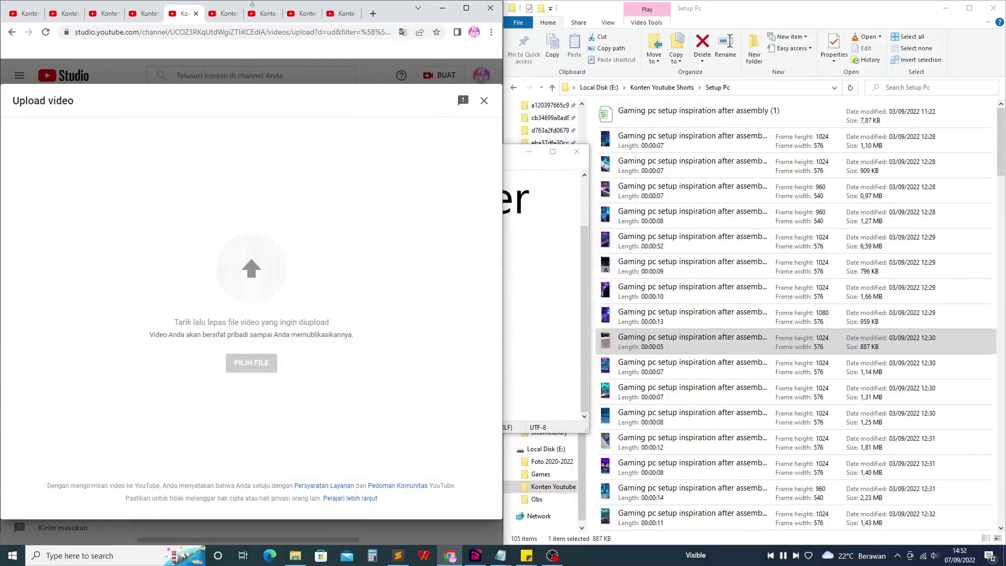
Upload the videos "Gaming pc setup inspiration after assembly" (73) through (86) in the sixth upload page.
left_click(227, 16)
left_click(252, 363)
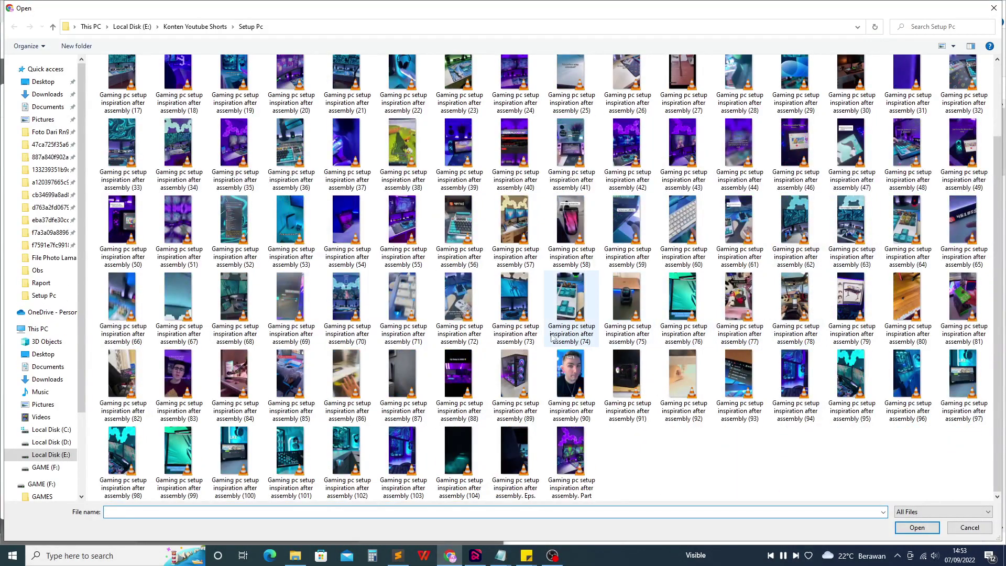
left_click(514, 299)
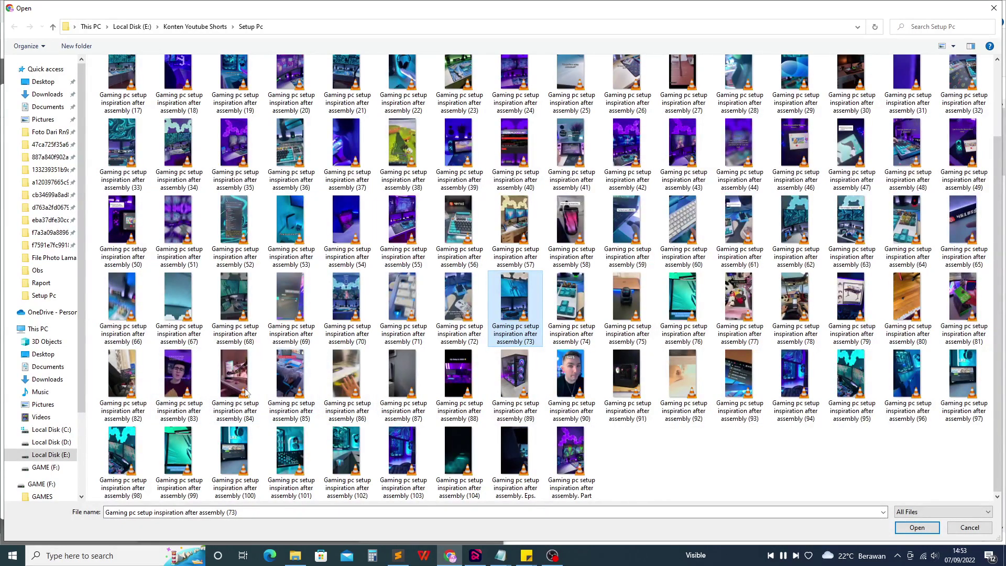
left_click(124, 394, "shift")
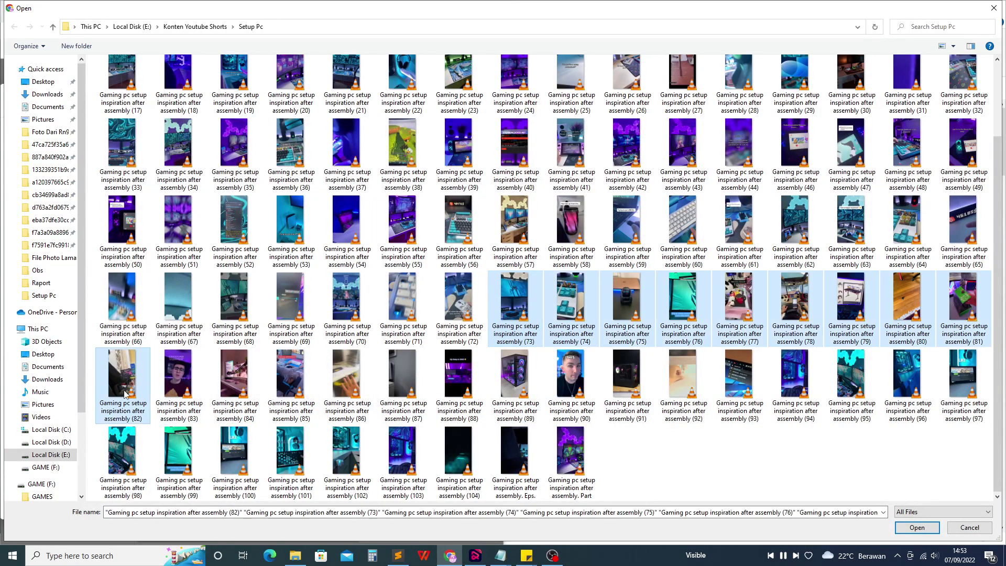
left_click(359, 398, "shift")
left_click(922, 530)
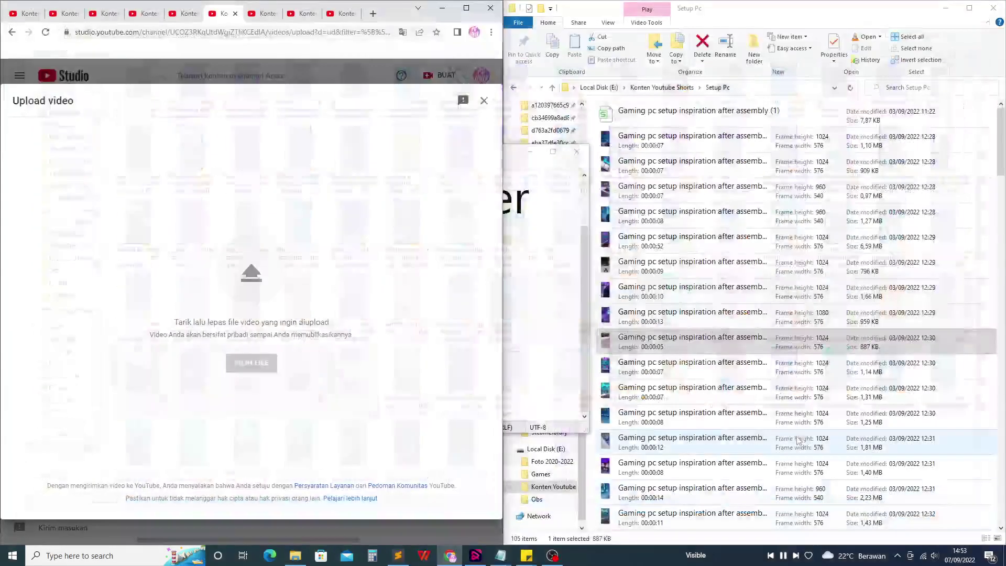
Upload the videos "Gaming pc setup inspiration after assembly" (87) through (99) in the seventh upload page.
left_click(250, 17)
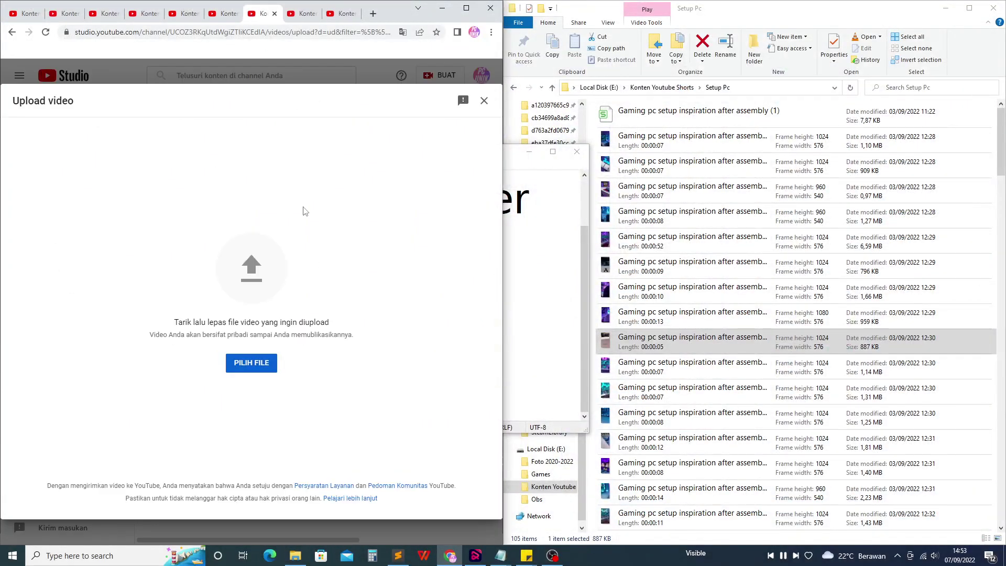
left_click(257, 362)
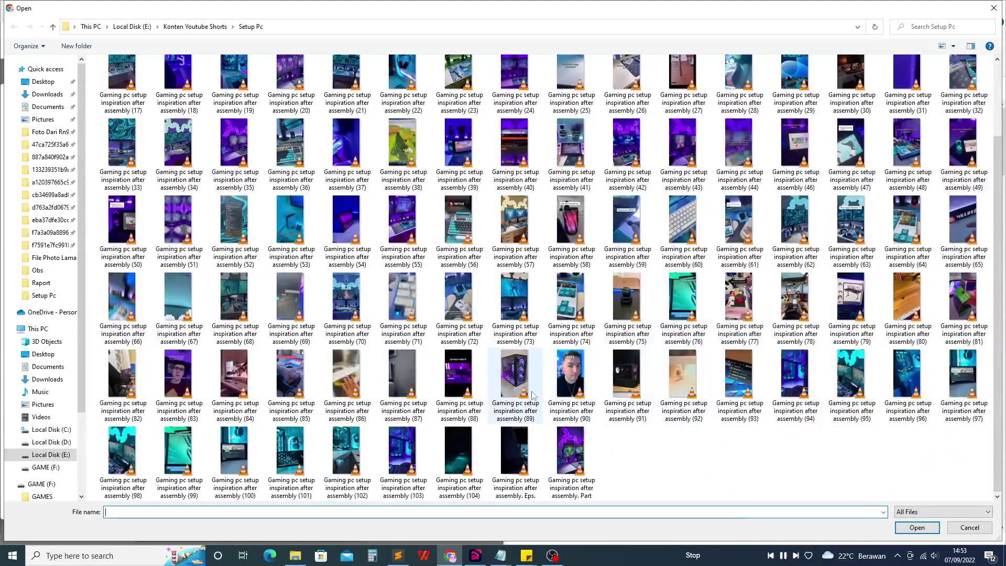
left_click(403, 388)
left_click(187, 477, "shift")
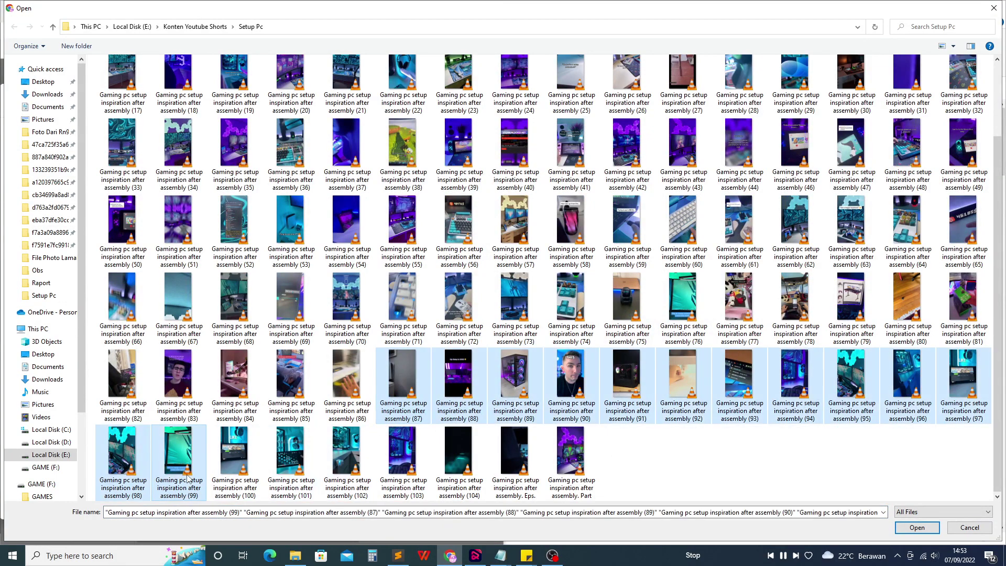
left_click(909, 530)
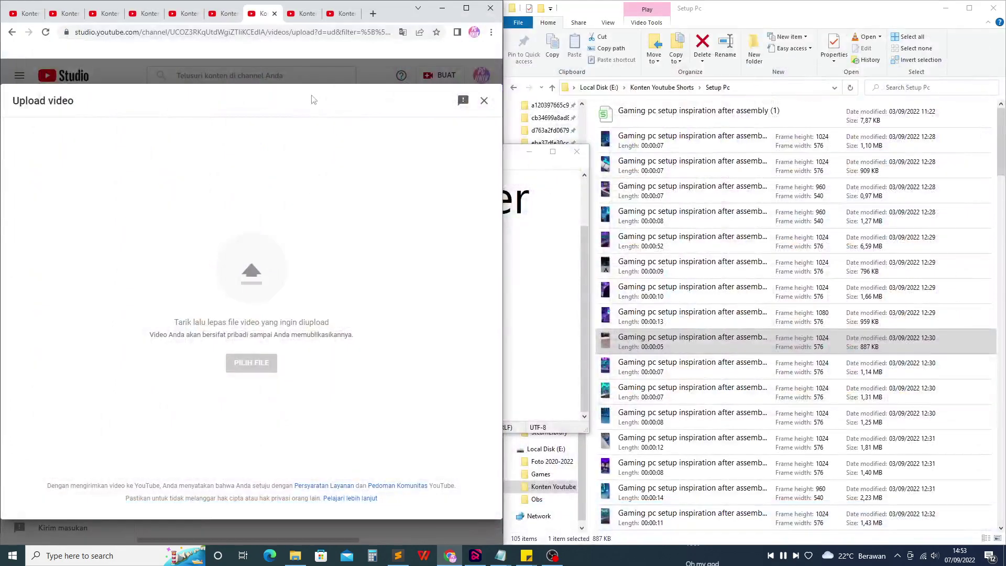
Upload the remaining videos, from "Gaming pc setup inspiration after assembly (100)" through the "Part" file, in the eighth upload page.
left_click(303, 16)
left_click(268, 364)
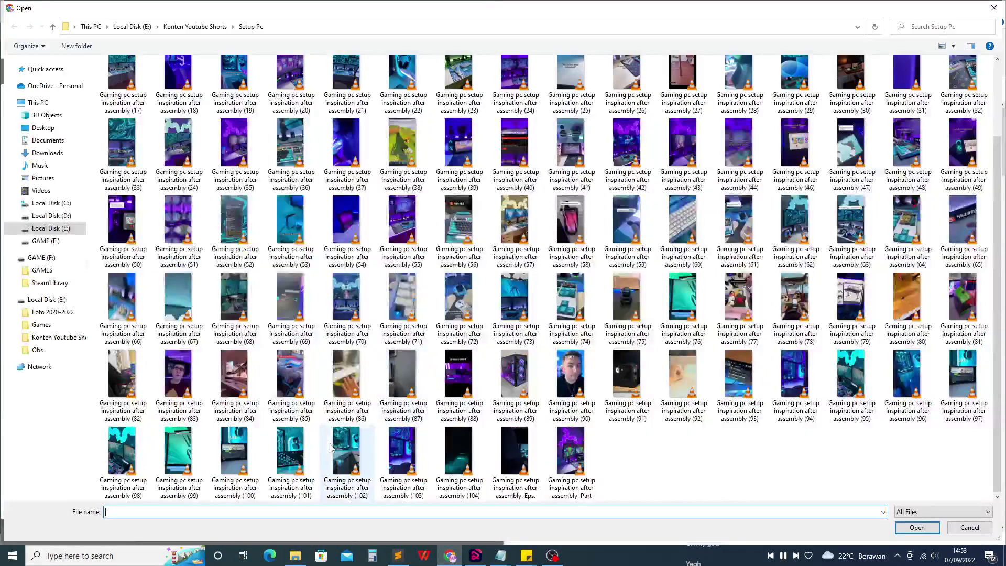
left_click(237, 470)
left_click(571, 456, "shift")
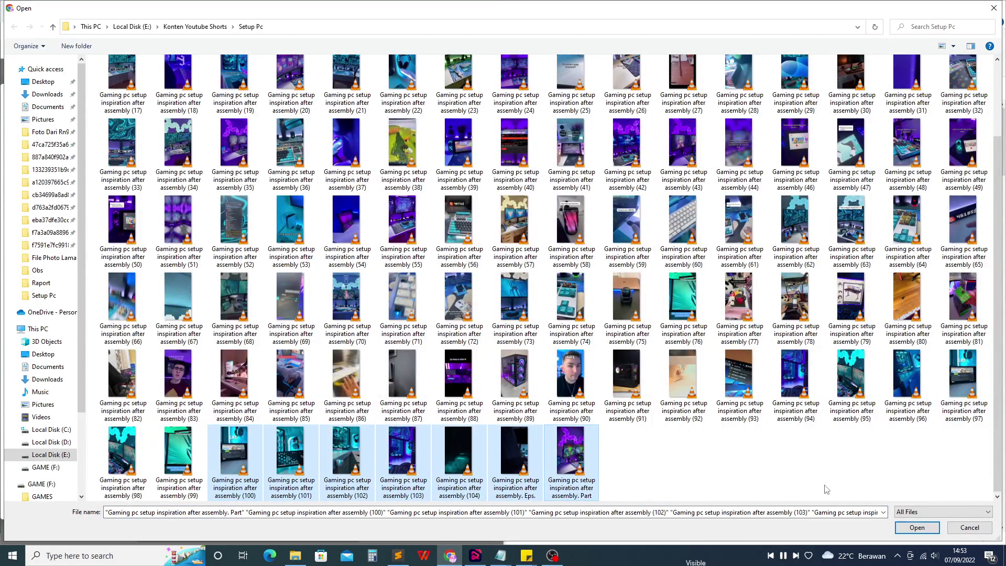
left_click(917, 528)
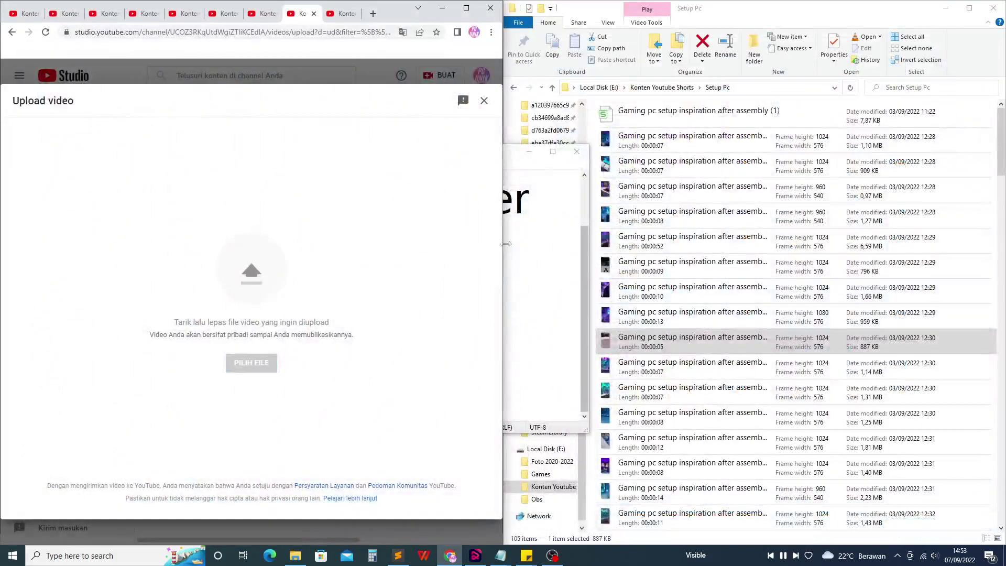
Switch to Notepad, move it clear of the browser's upload list and replace the note with "ok kita sudah uplod 100video ++".
left_click(500, 555)
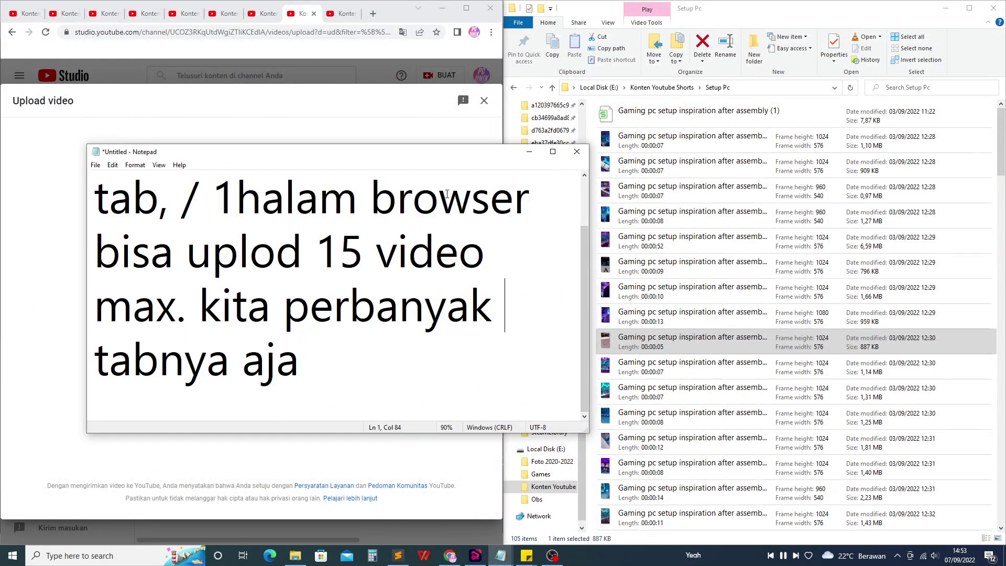
left_click_drag(335, 151, 713, 145)
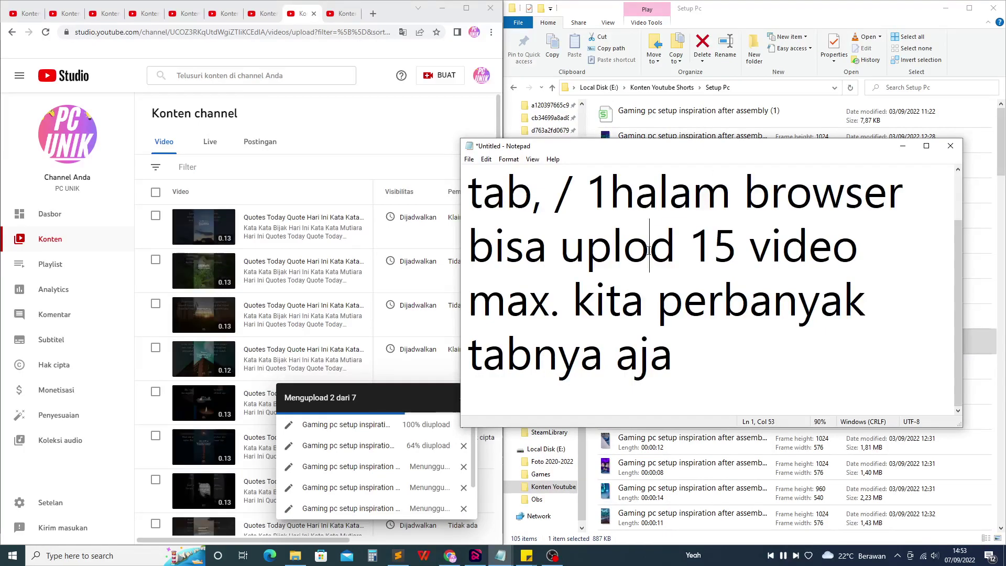
key("ctrl+a")
type("ok kita")
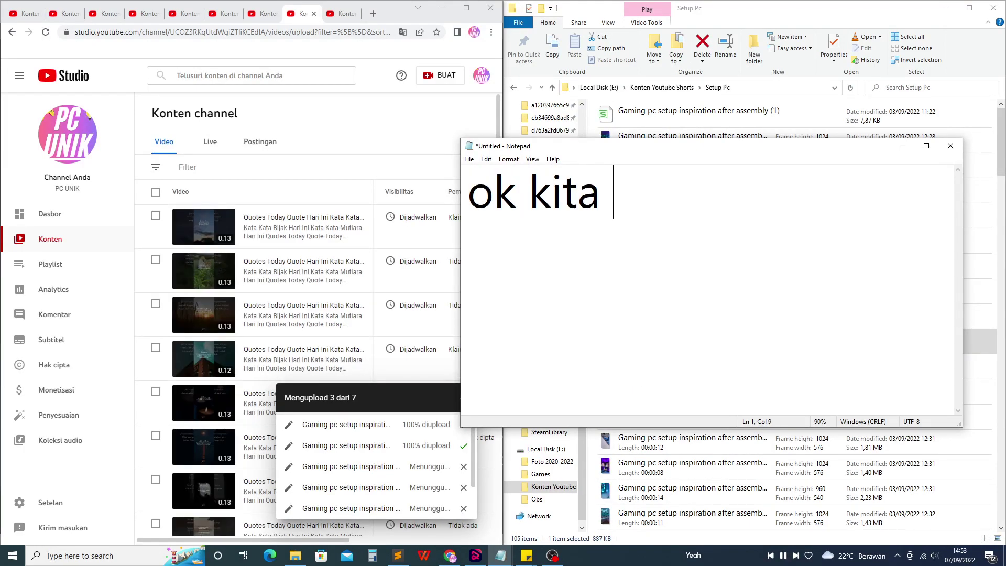
type(" sudah ")
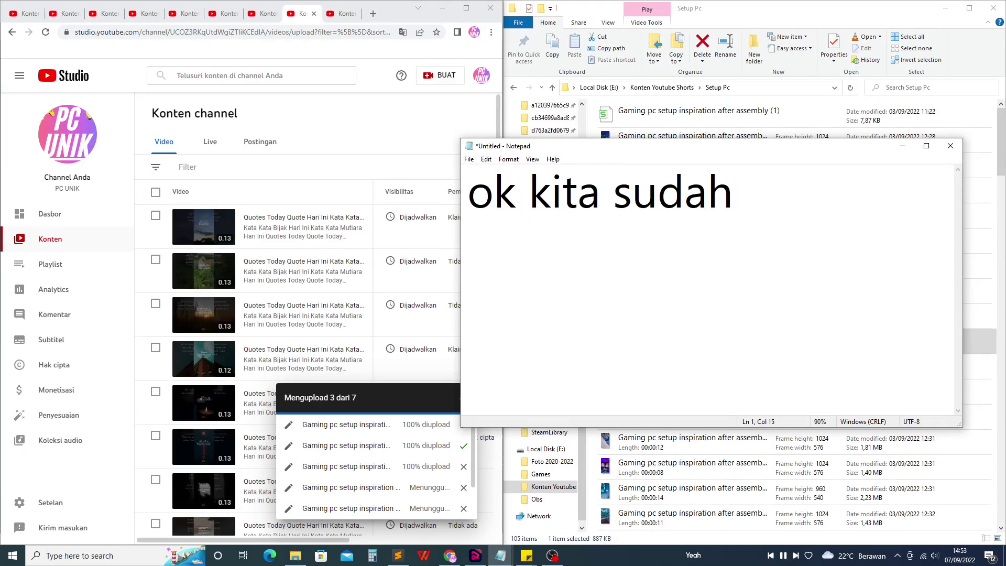
type("u")
key("BackSpace")
type("uplod 100")
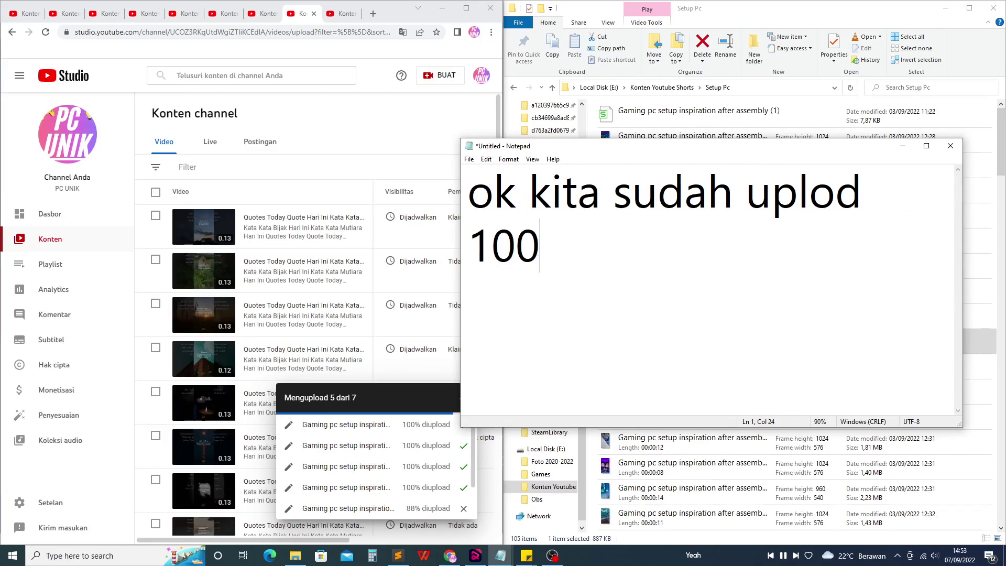
type("video ++")
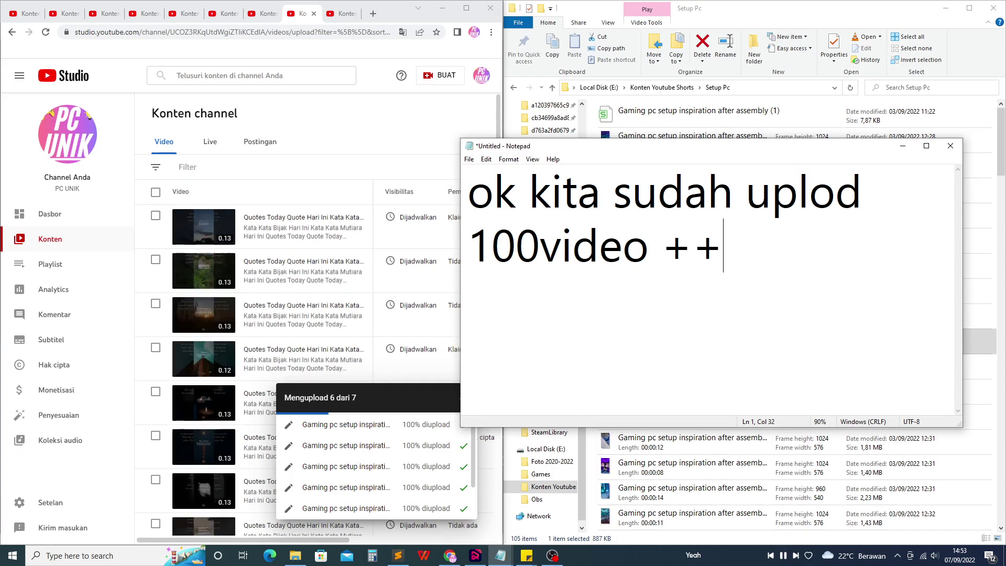
Leave a blank line below the note and add "tinggal setting kategori dan uplod".
key("Return")
key("Return")
type("tinggal ")
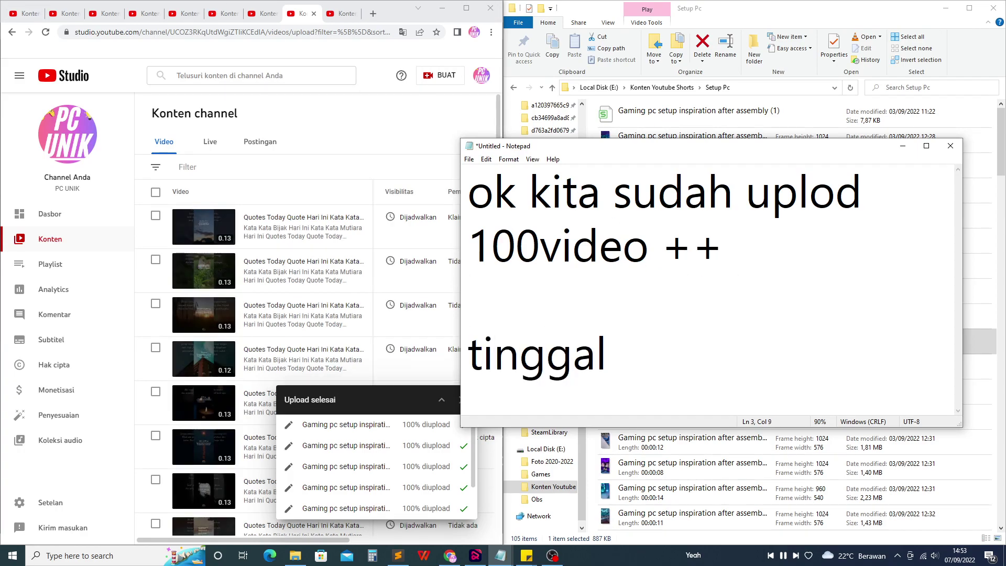
type("setting kategoru")
key("BackSpace")
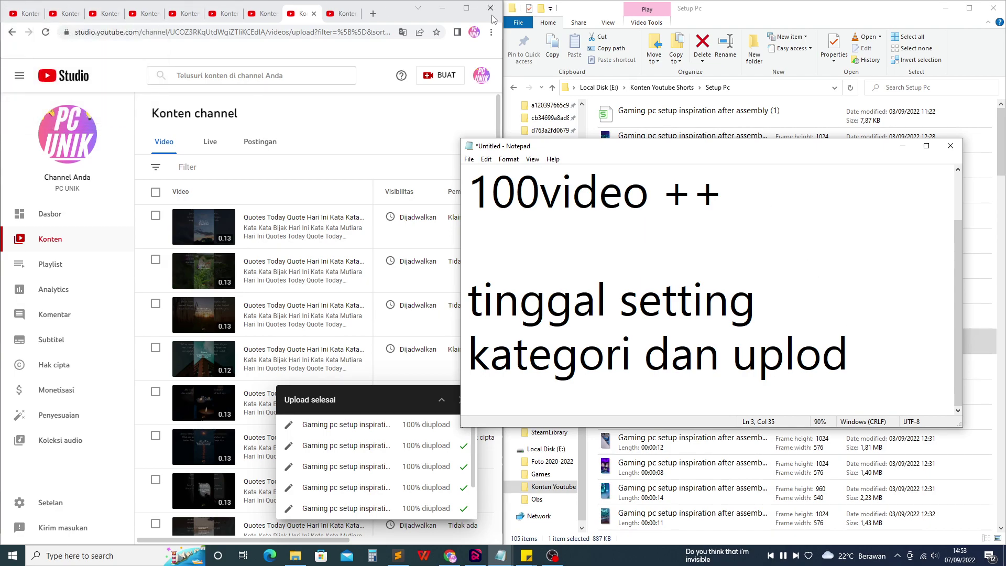
Maximize the browser window and look through the channel's video list and the completed uploads in the first upload tab.
left_click(461, 21)
left_click(468, 9)
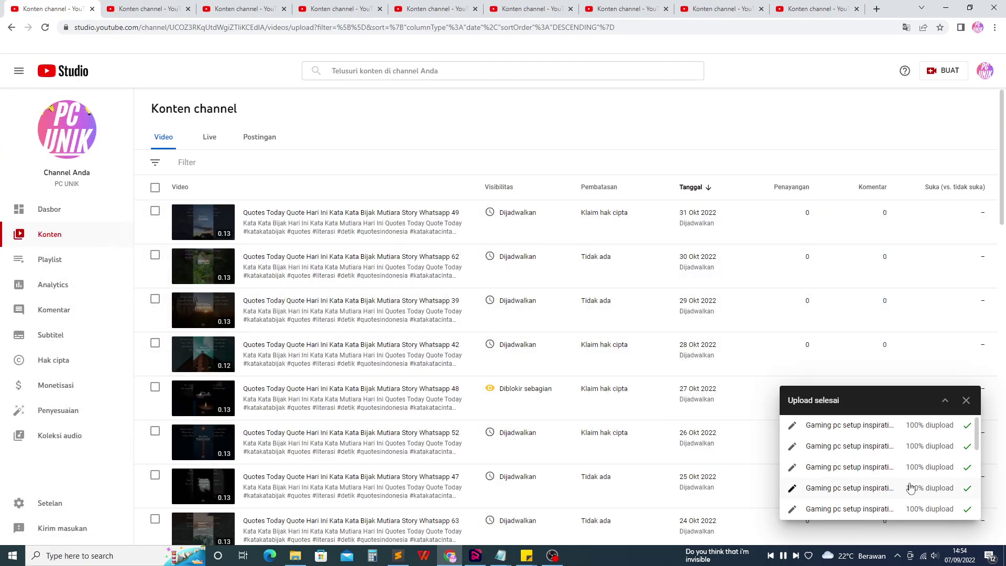
scroll(359, 353, "down", 15)
scroll(325, 319, "up", 10)
scroll(309, 304, "down", 10)
scroll(301, 296, "up", 1)
scroll(301, 296, "down", 5)
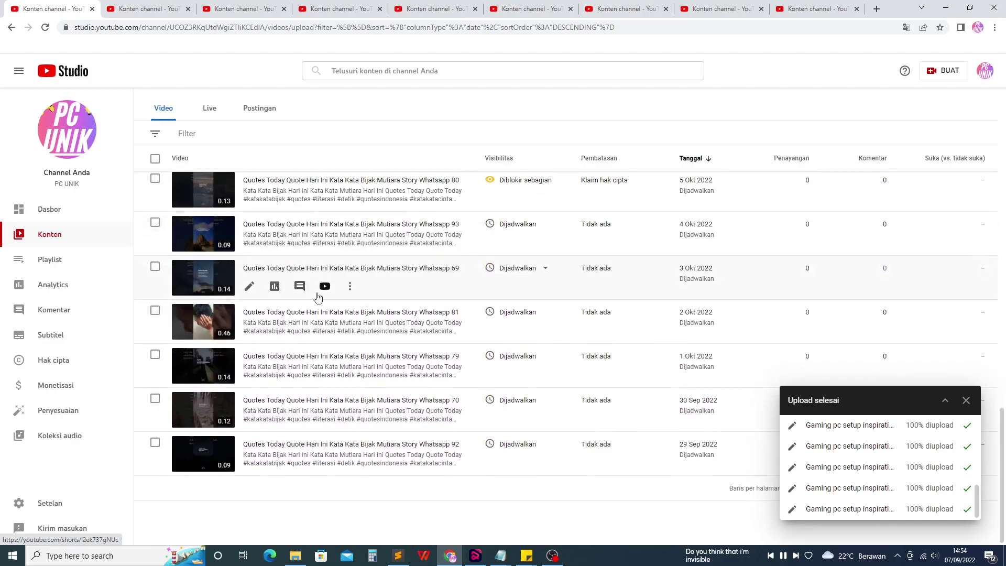
Open the details of an uploaded #shorts video, close them without changes and dismiss the finished upload list.
left_click(860, 433)
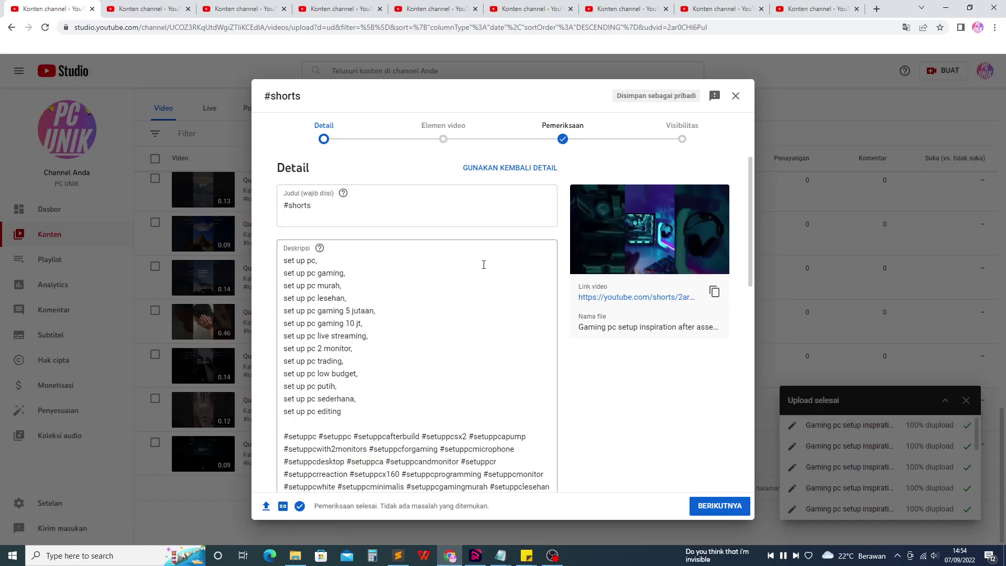
left_click(283, 206)
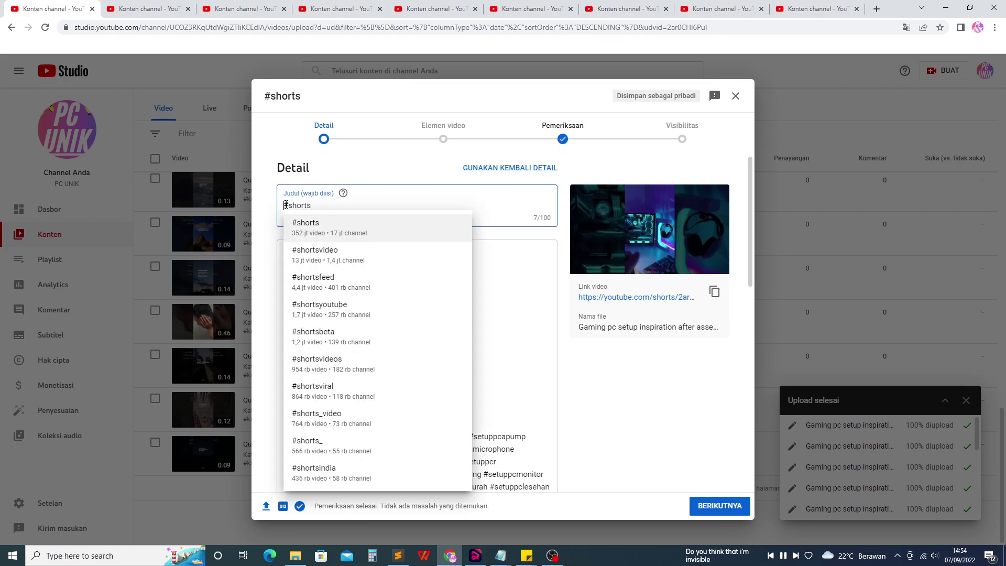
left_click(697, 422)
left_click(736, 96)
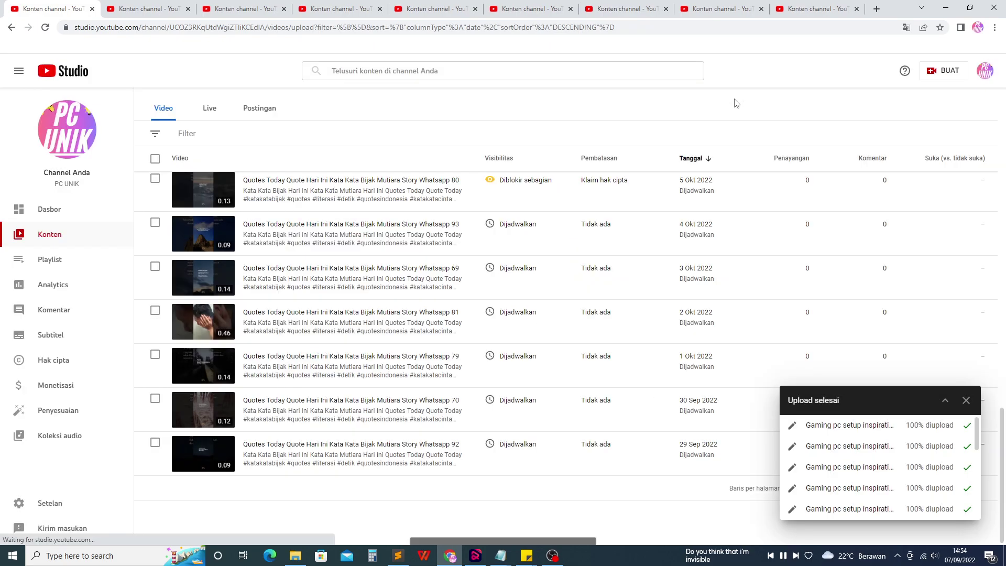
left_click(965, 401)
Check the channel's Postingan and Video content lists and look over the channel dashboard.
scroll(294, 367, "up", 15)
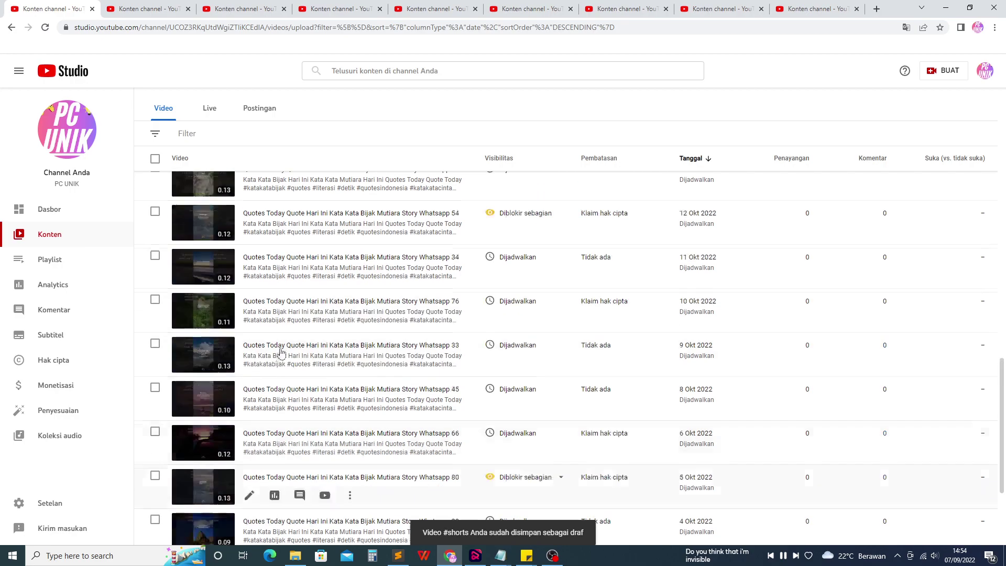
left_click(254, 137)
left_click(207, 137)
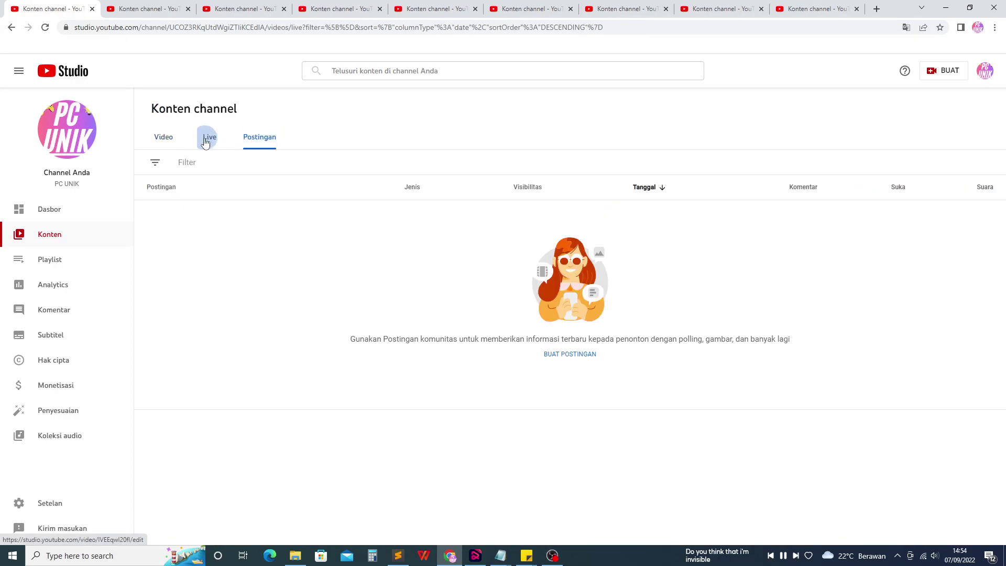
left_click(161, 140)
left_click(53, 212)
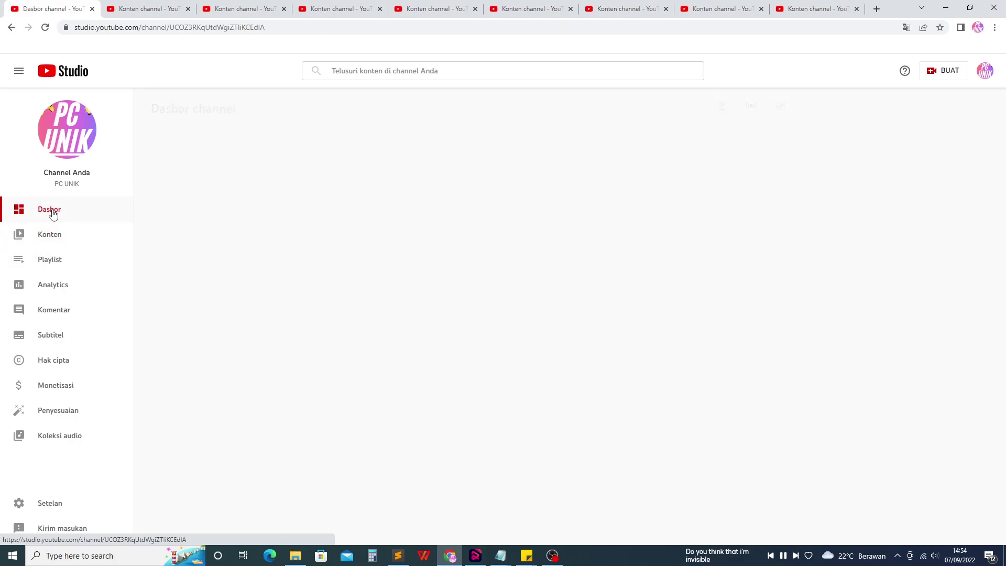
scroll(97, 230, "down", 5)
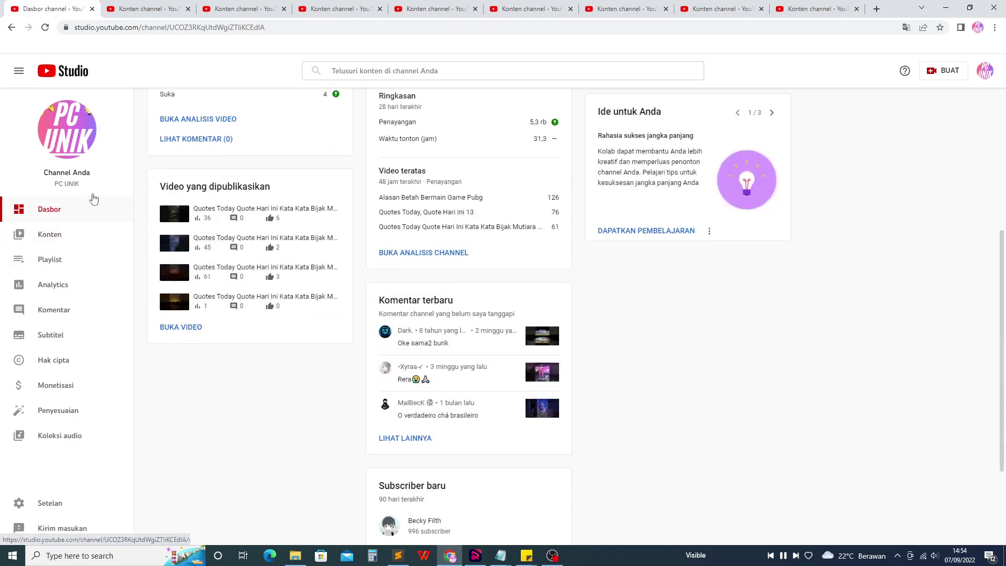
Open the public channel page in a new tab and view the details of an uploaded #shorts video in the next upload tab.
left_click(61, 139)
key("ctrl+Tab")
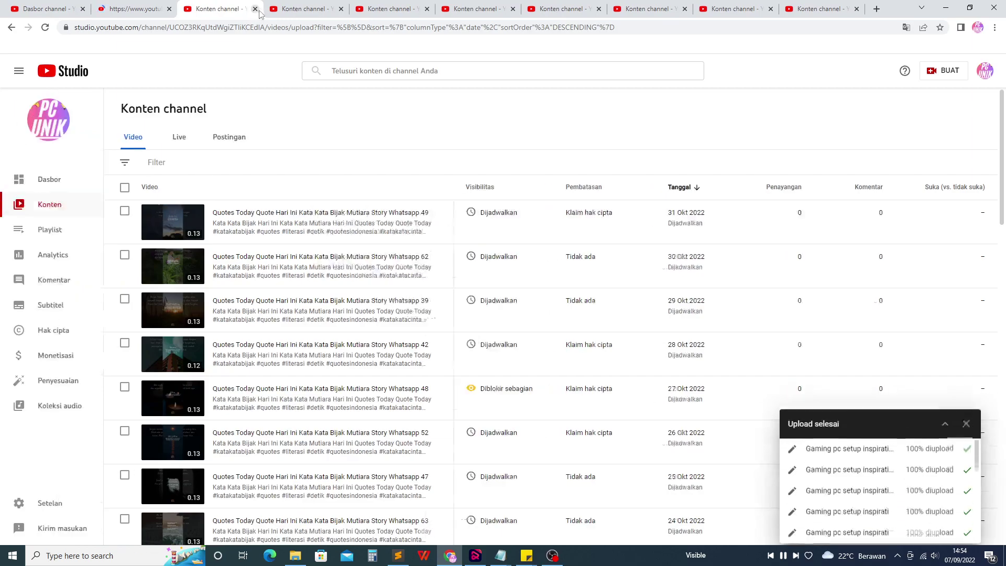
scroll(838, 462, "down", 3)
left_click(845, 464)
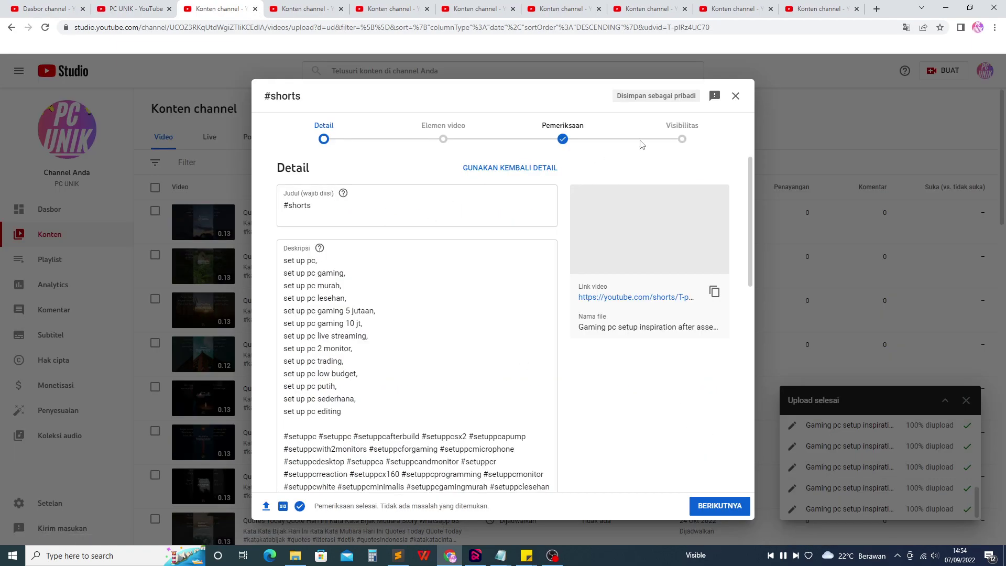
left_click(736, 95)
key("ctrl+Tab")
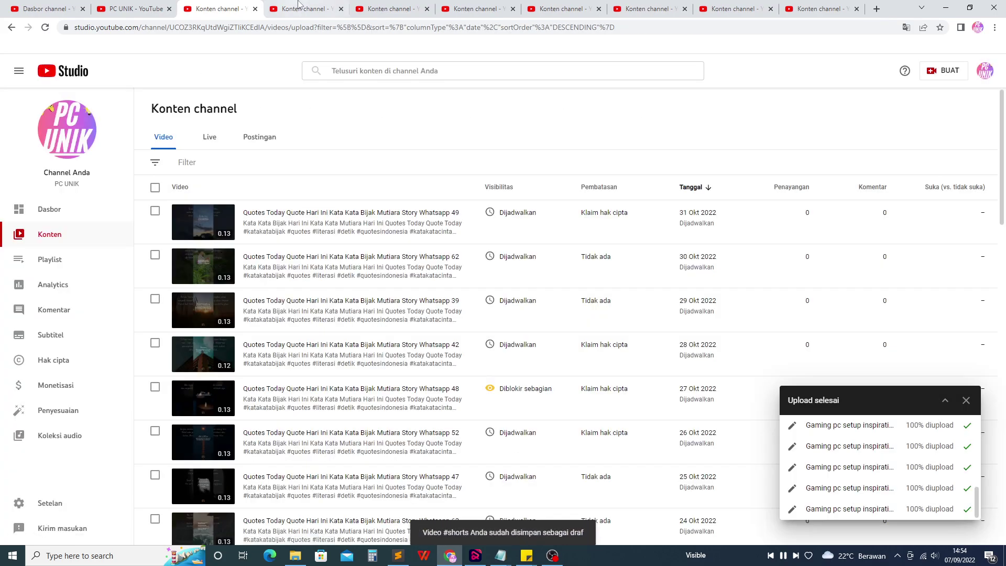
left_click(137, 8)
key("ctrl+Tab")
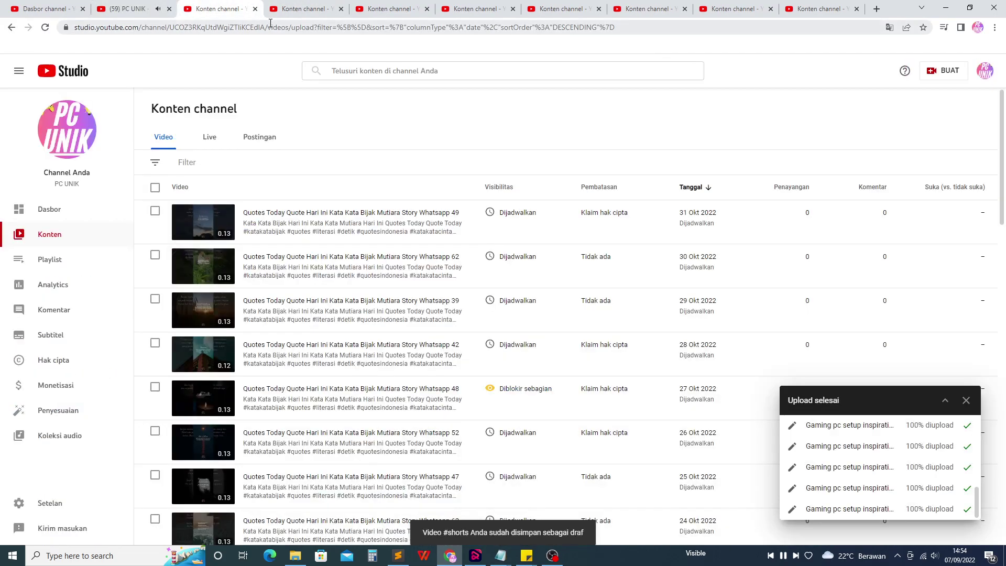
Close all the remaining upload tabs and the public channel page, and show the channel content list in the dashboard tab.
left_click(255, 9)
left_click(255, 9)
left_click(256, 8)
left_click(255, 8)
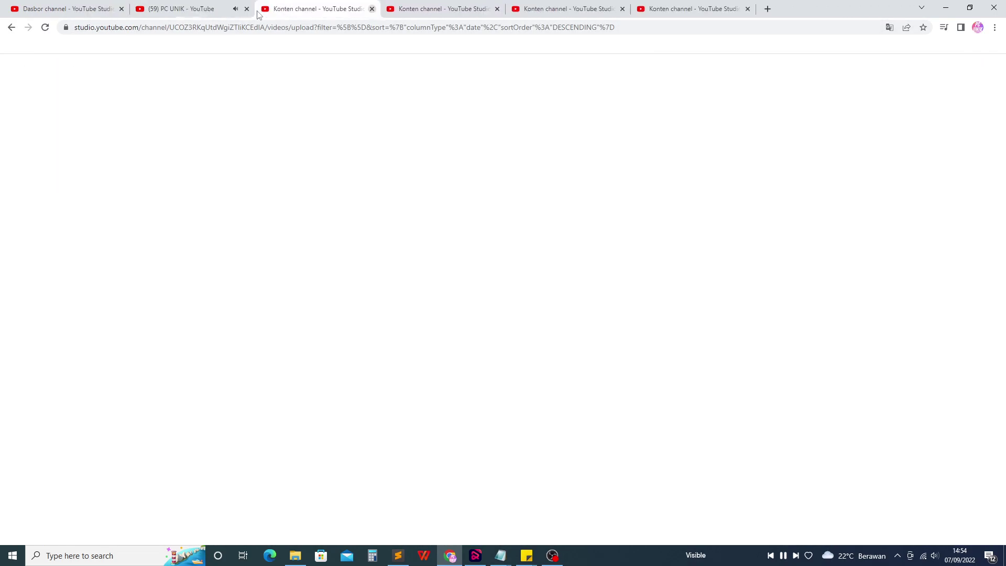
left_click(255, 9)
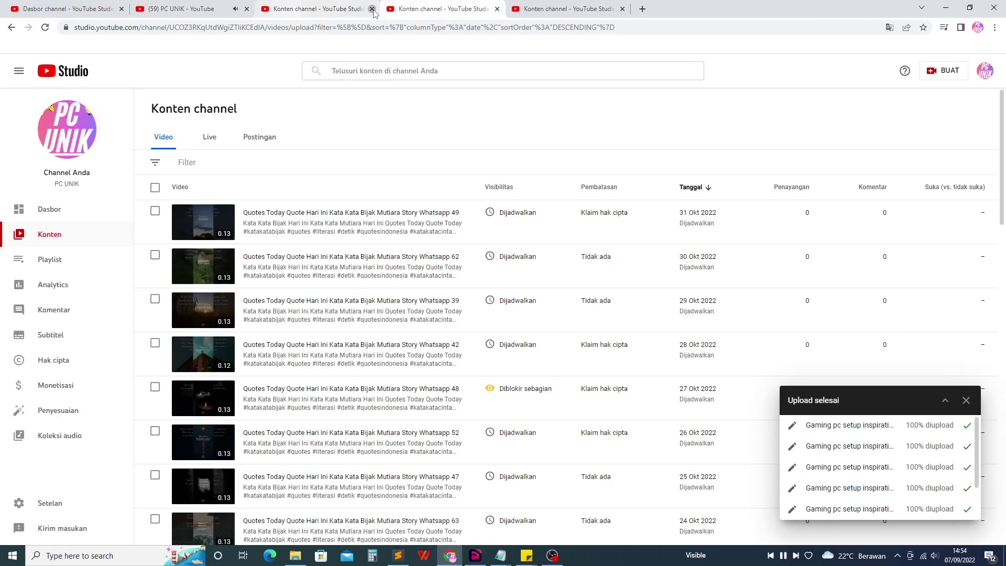
left_click(372, 9)
left_click(372, 9)
left_click(372, 8)
left_click(26, 8)
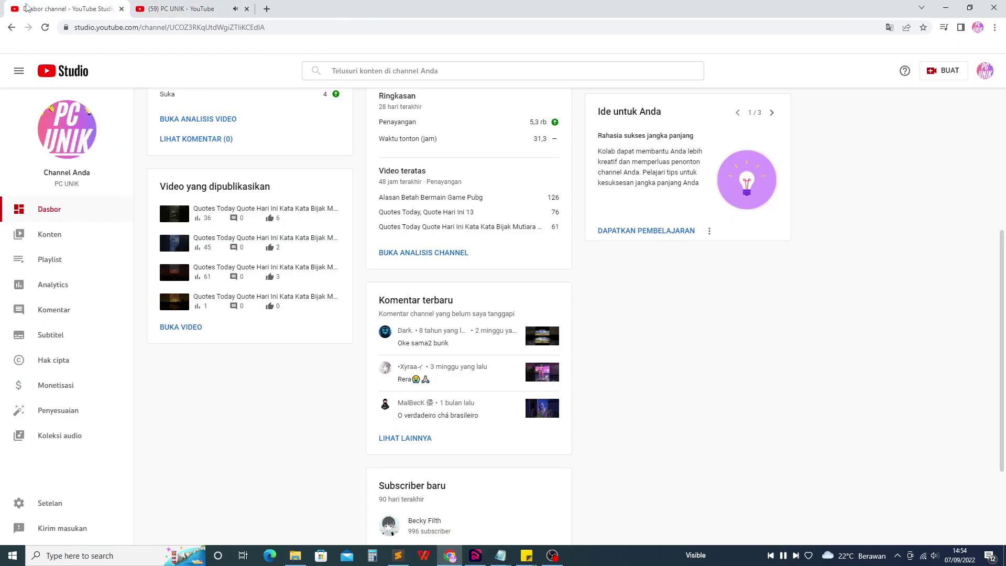
left_click(247, 9)
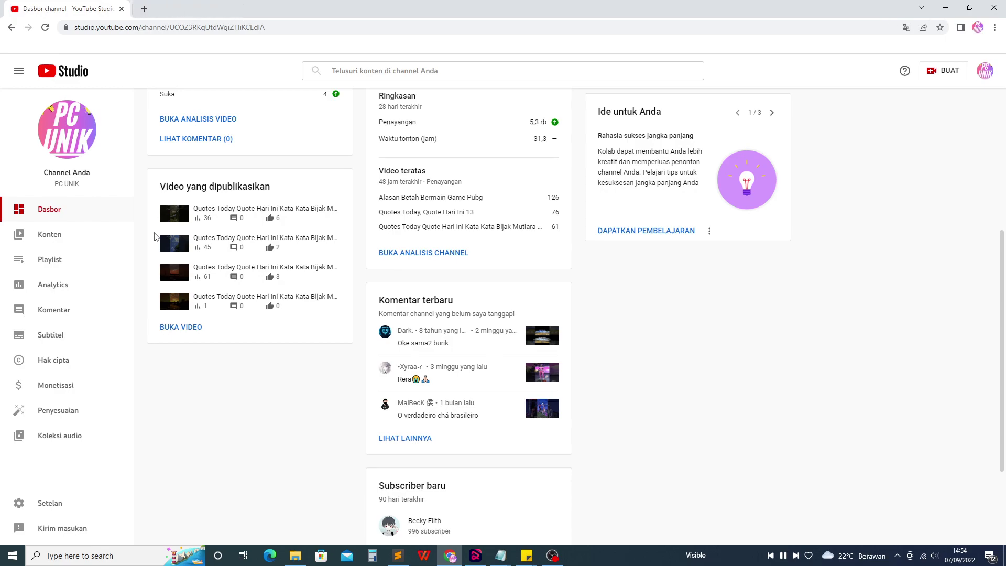
left_click(73, 233)
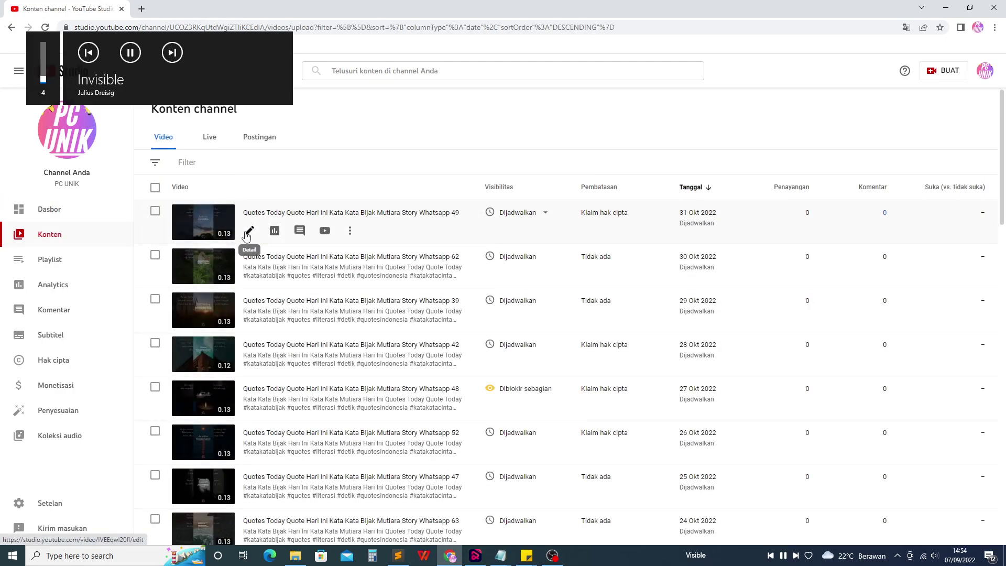
Switch to the Resso music player, skip to the next song and return to the browser.
left_click(475, 555)
left_click(543, 512)
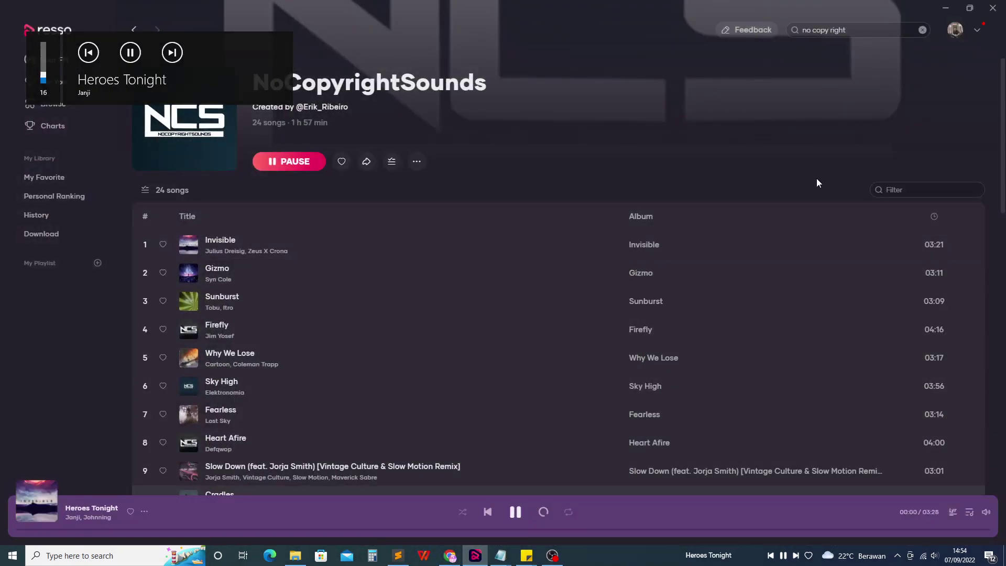
key("alt+Tab")
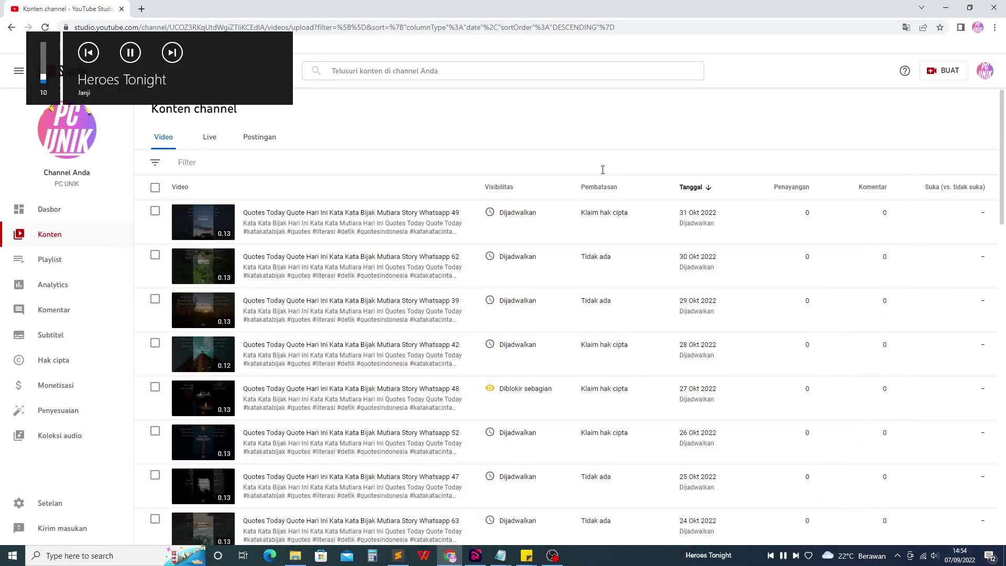
Examine the content filter options, the playlists, the Live and Postingan lists and the dashboard, ending on the channel content list.
left_click(187, 162)
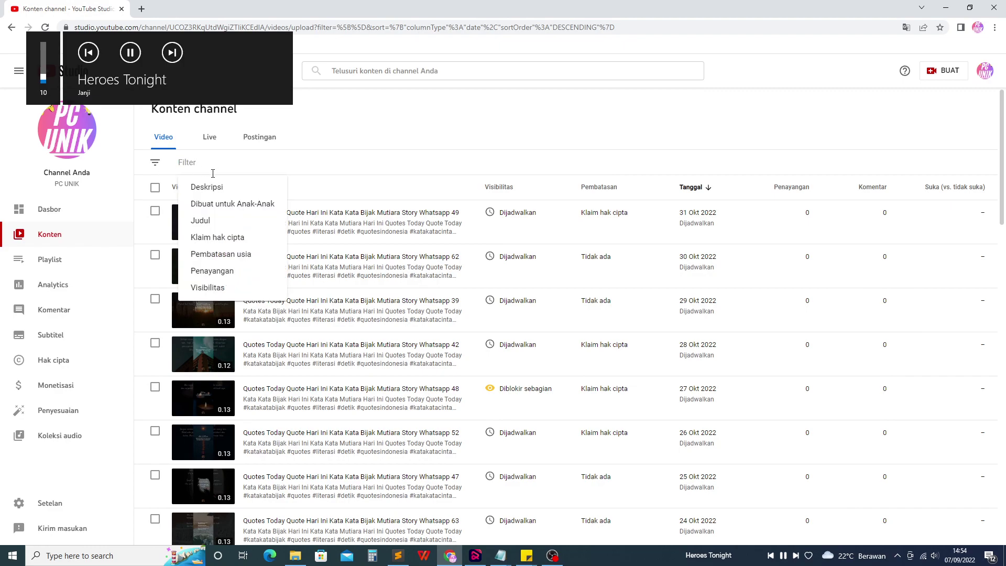
left_click(633, 138)
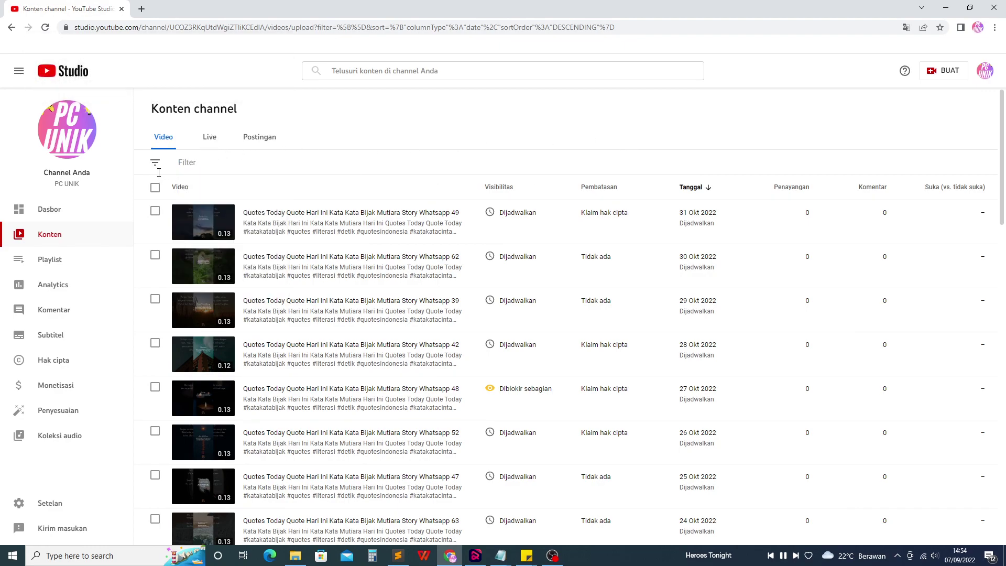
left_click(47, 259)
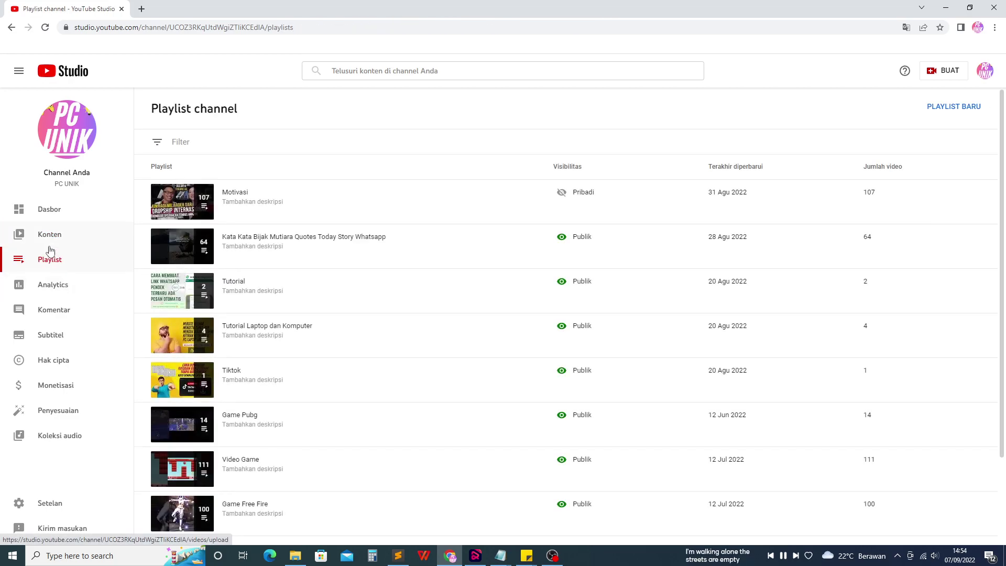
left_click(50, 247)
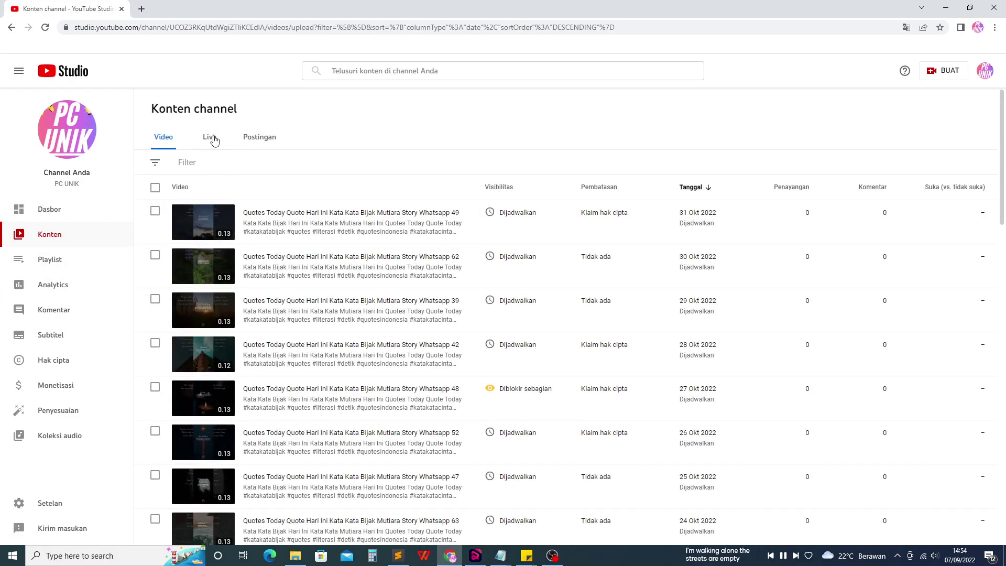
left_click(212, 137)
left_click(258, 137)
left_click(168, 138)
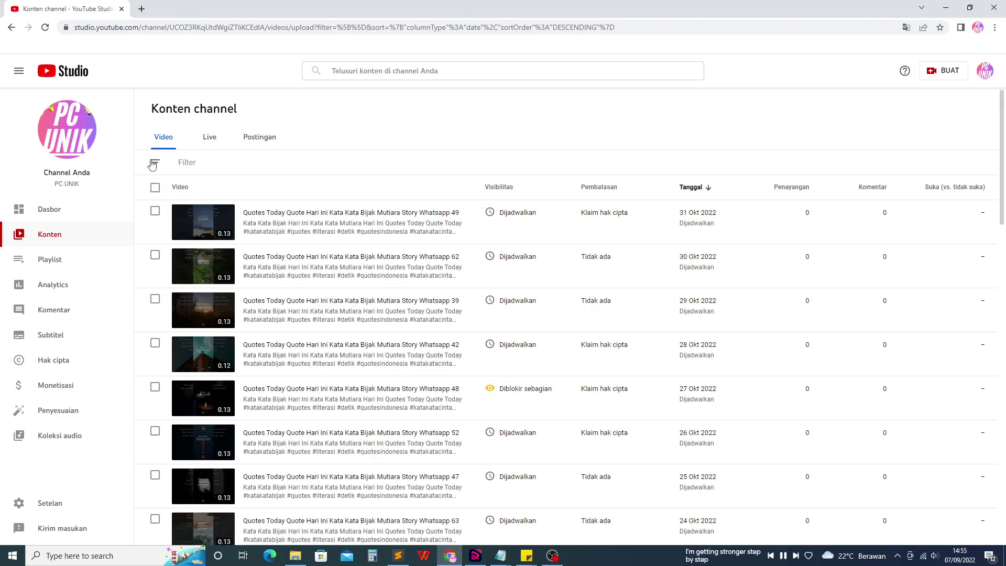
left_click(152, 165)
left_click(32, 216)
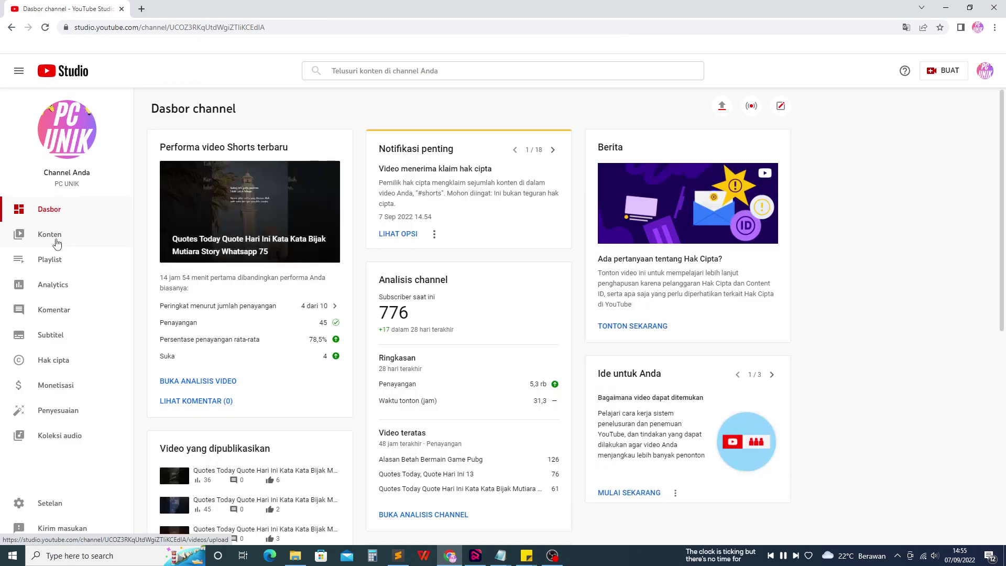
left_click(58, 243)
Set the content list to show 50 rows per page and look through the listed videos.
scroll(383, 315, "down", 20)
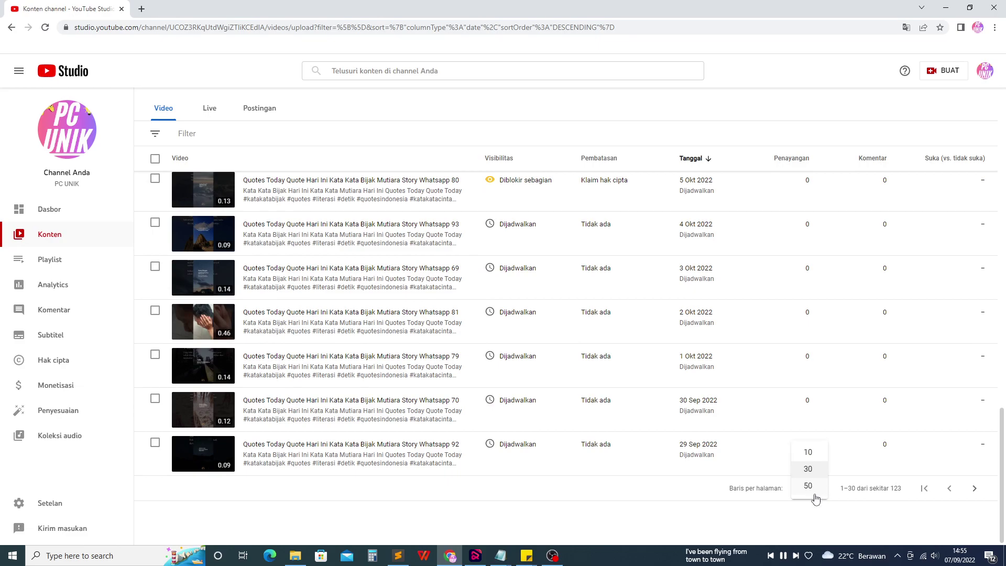
left_click(814, 495)
scroll(326, 428, "down", 1)
scroll(326, 428, "down", 10)
scroll(345, 446, "up", 15)
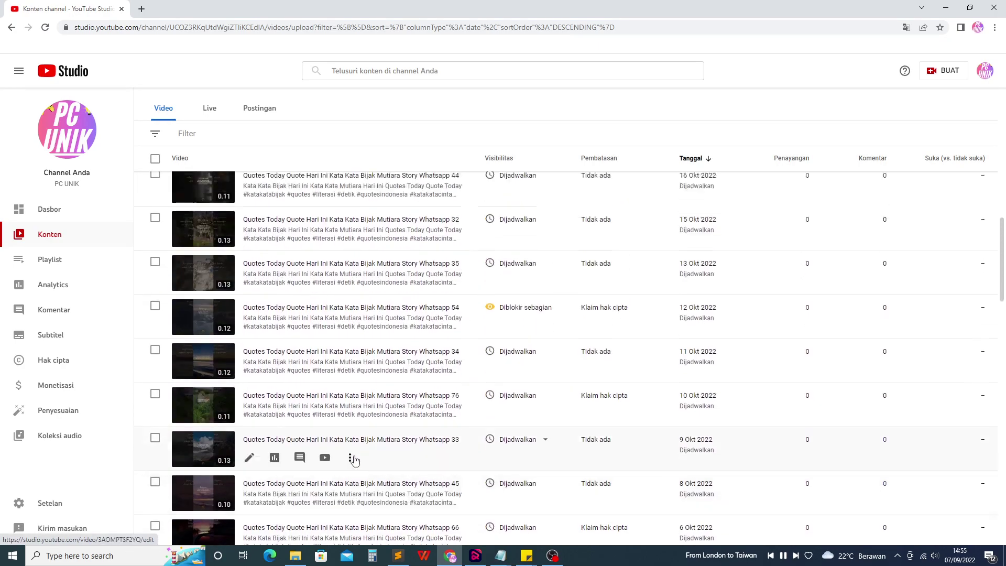
Select all videos in the content list, examine the bulk-edit options and clear the selection.
scroll(355, 456, "up", 12)
left_click(153, 187)
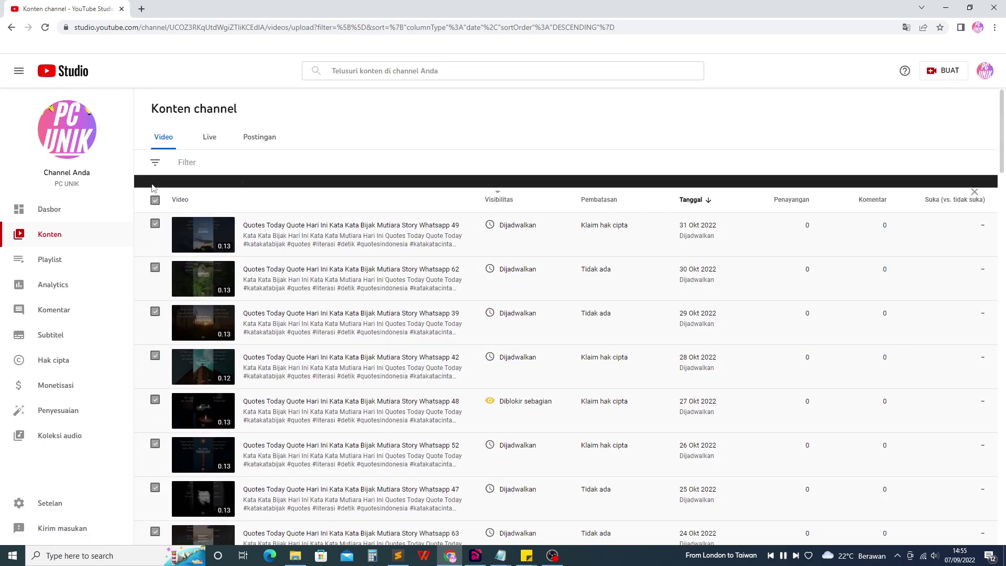
left_click(224, 192)
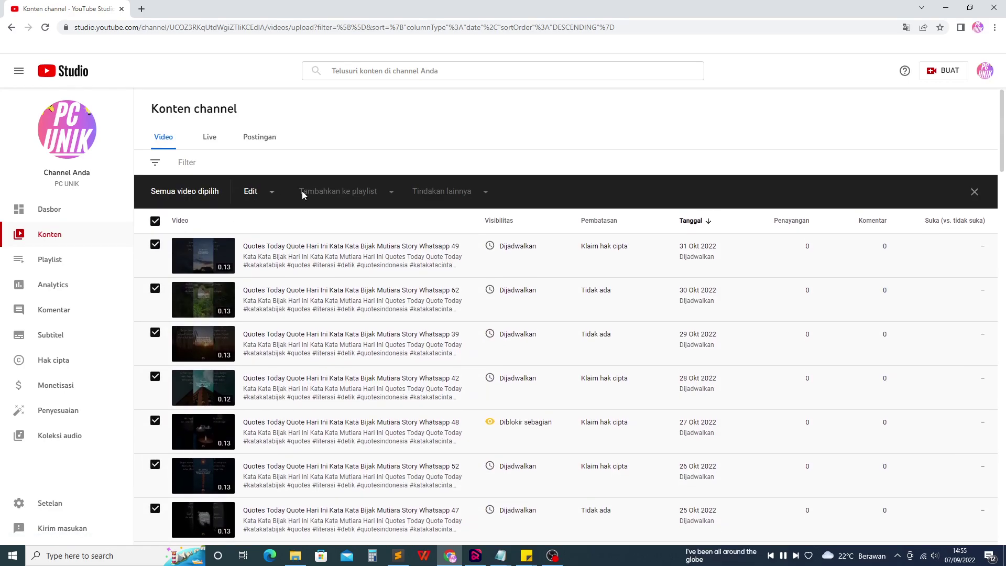
left_click(272, 192)
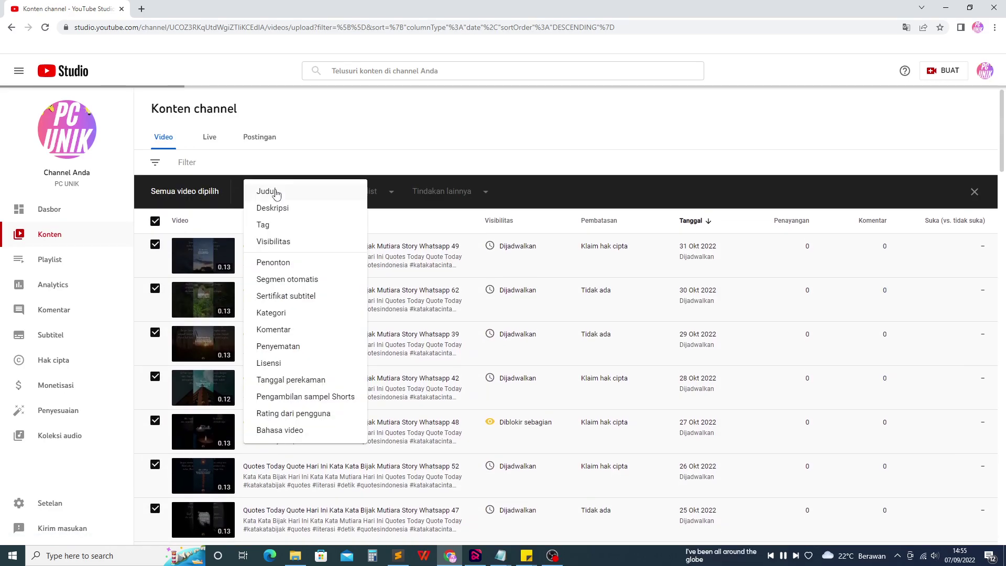
left_click(235, 206)
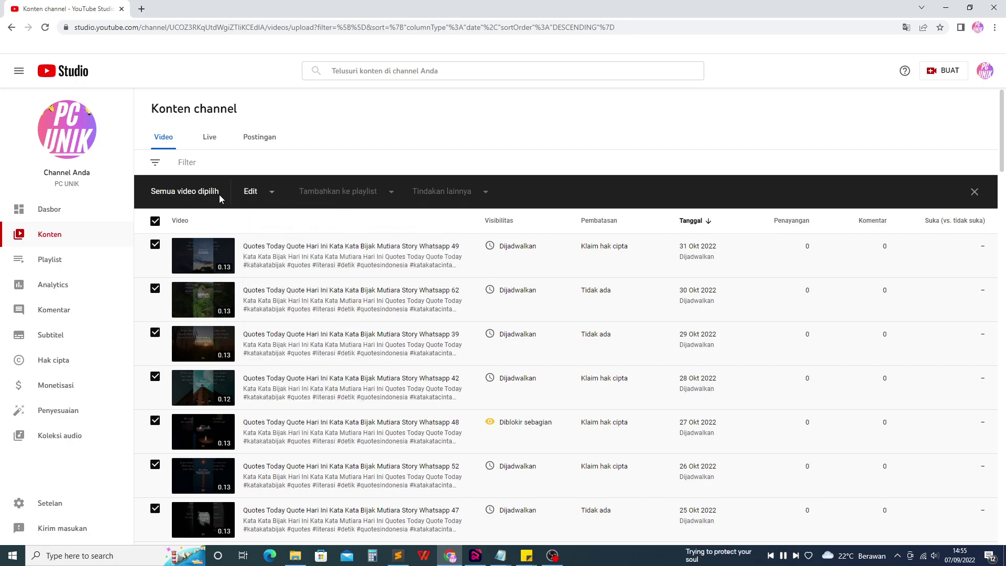
left_click(268, 192)
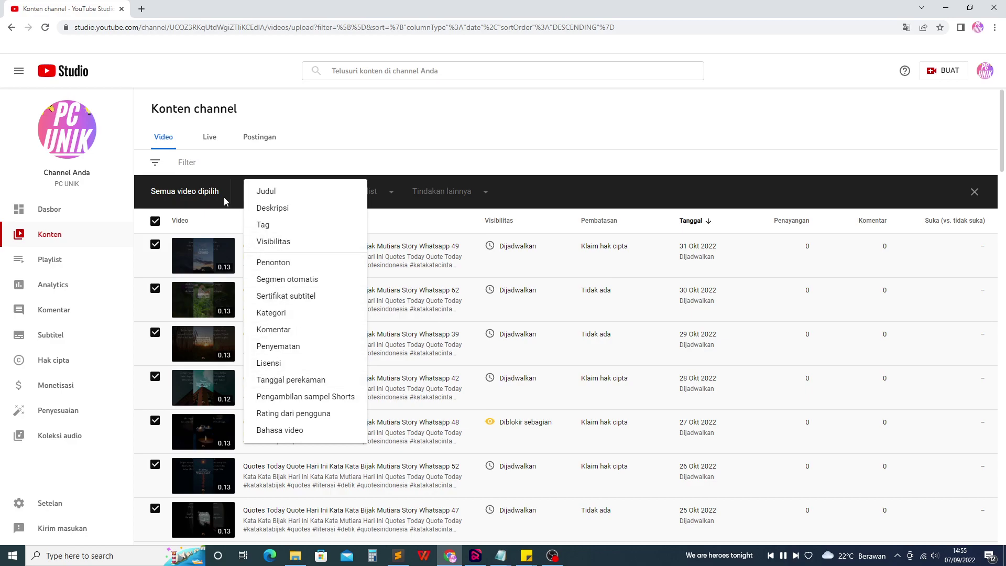
left_click(207, 195)
left_click(152, 226)
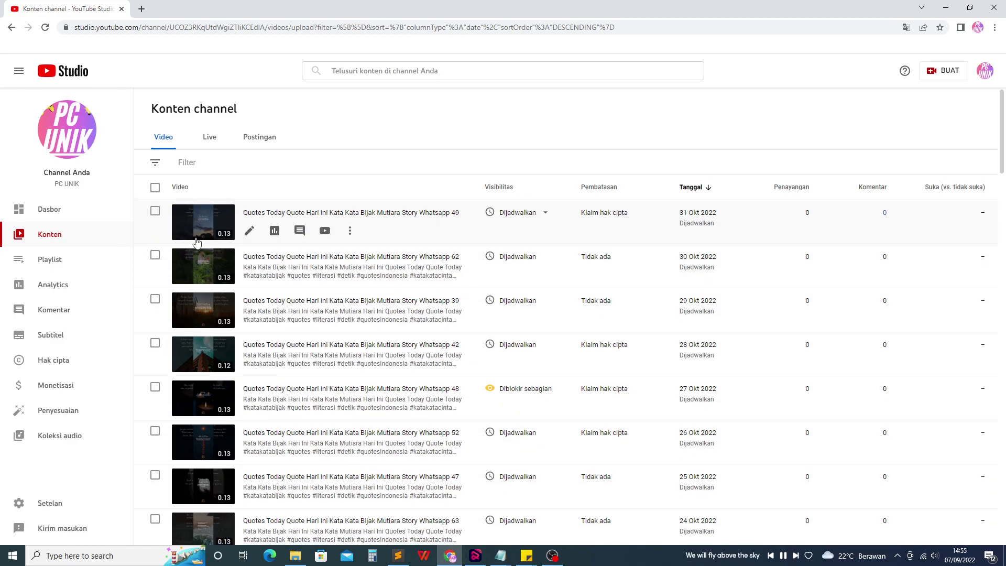
Go to the second page of the content list and look through the #shorts drafts.
scroll(755, 471, "down", 20)
scroll(755, 482, "down", 5)
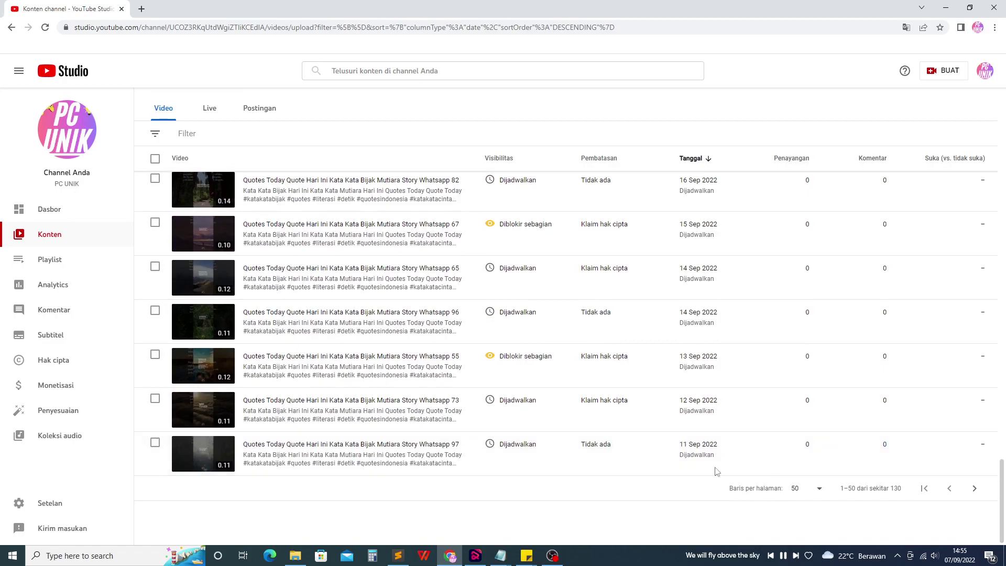
left_click(976, 489)
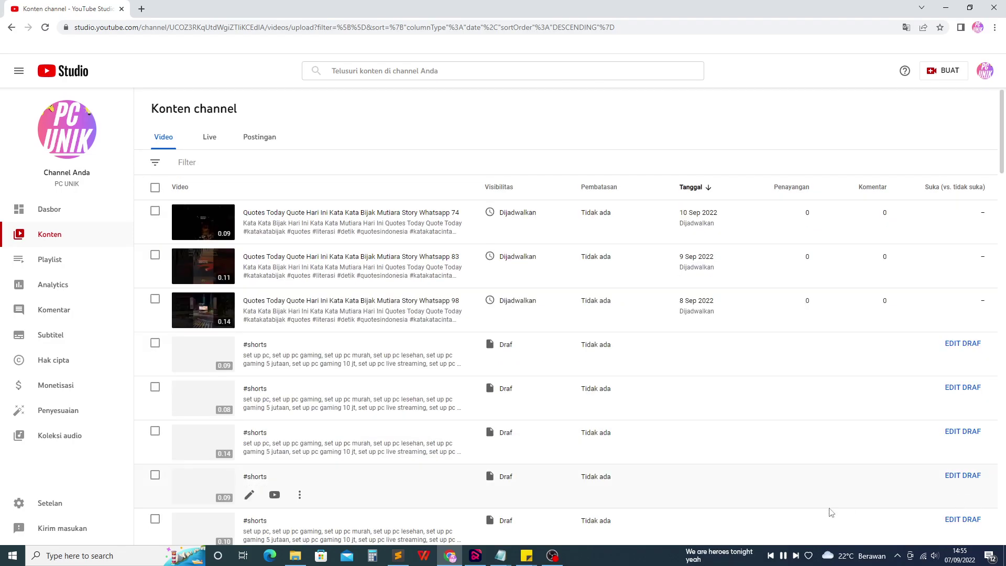
scroll(830, 501, "down", 3)
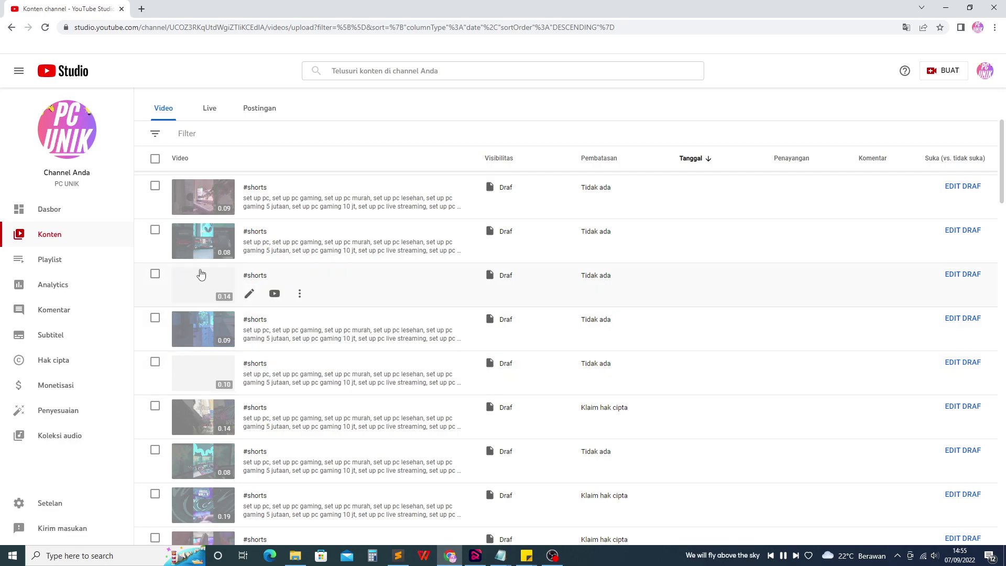
scroll(241, 315, "up", 3)
scroll(273, 348, "down", 6)
scroll(279, 346, "down", 10)
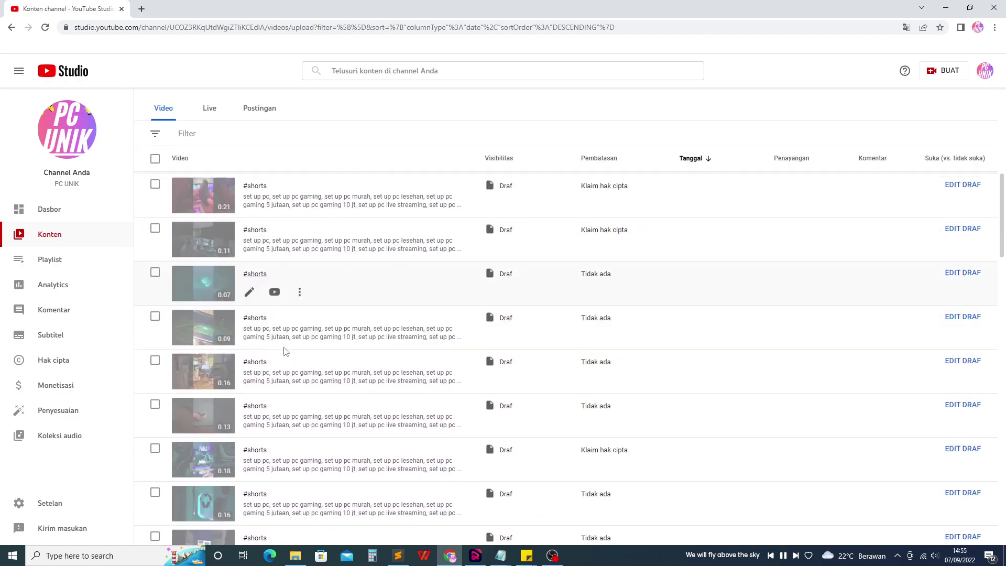
scroll(294, 359, "down", 5)
scroll(292, 359, "up", 20)
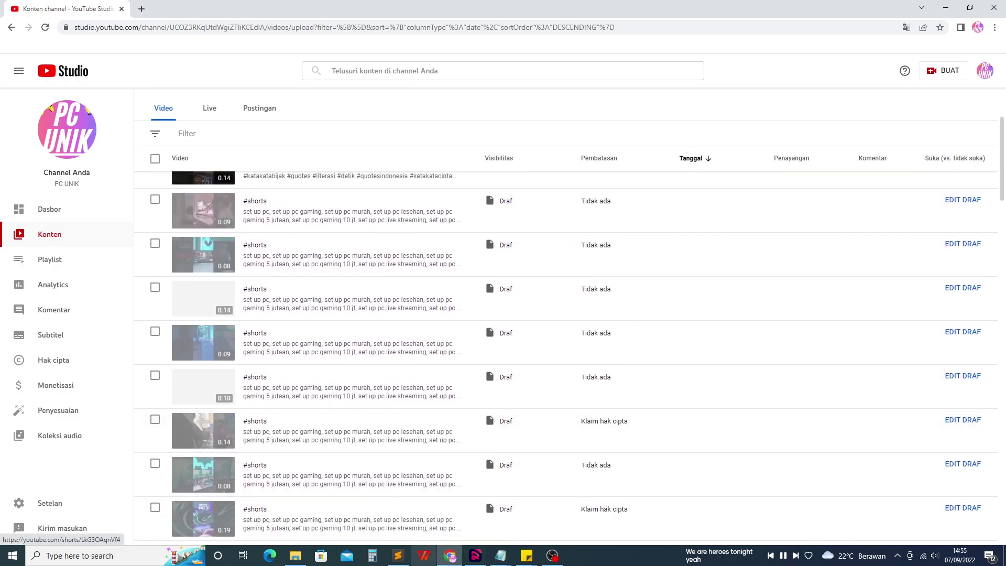
Bring up the Setup Pc folder, select the first #shorts draft in the content list and open its title for editing.
left_click(295, 555)
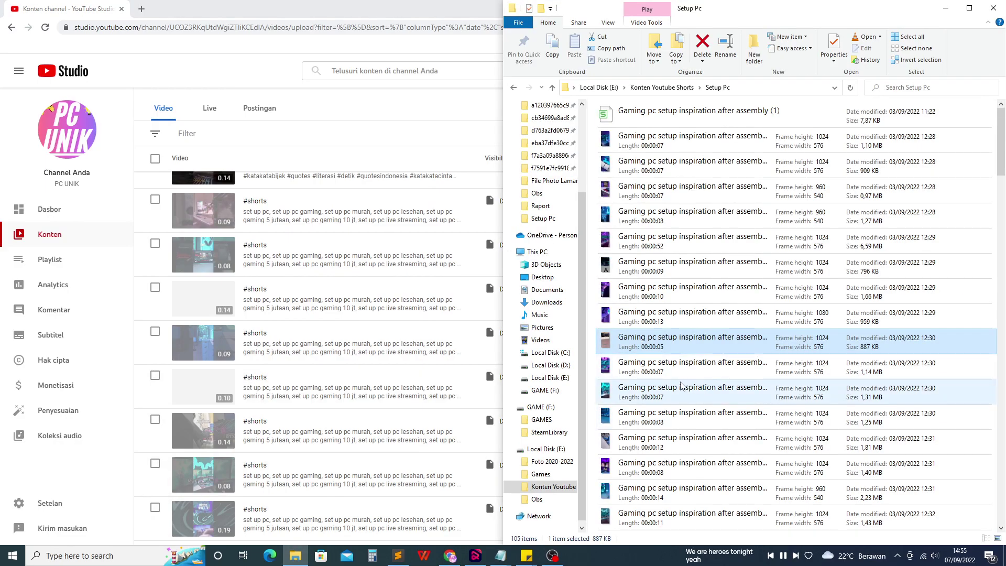
scroll(246, 350, "up", 1)
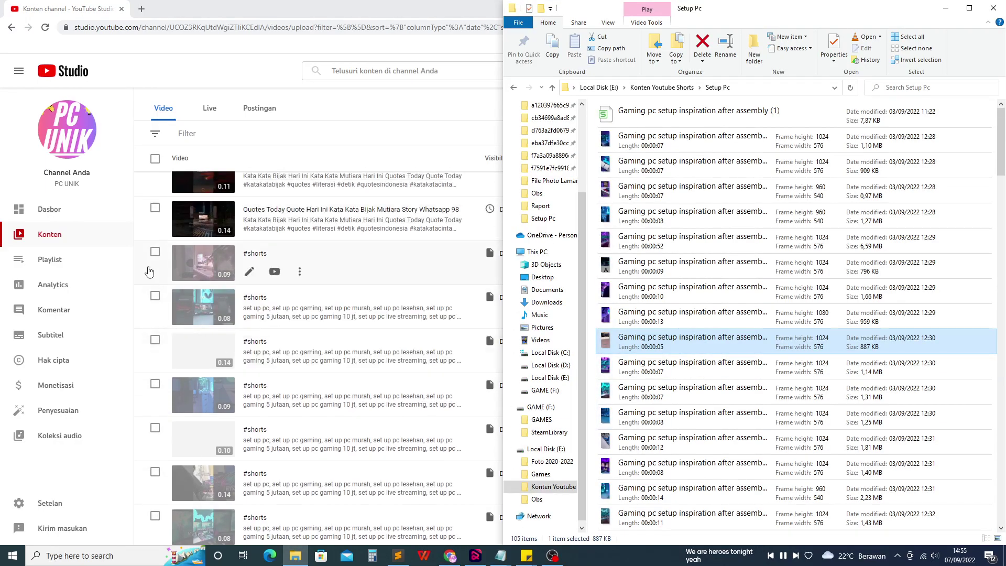
left_click(155, 252)
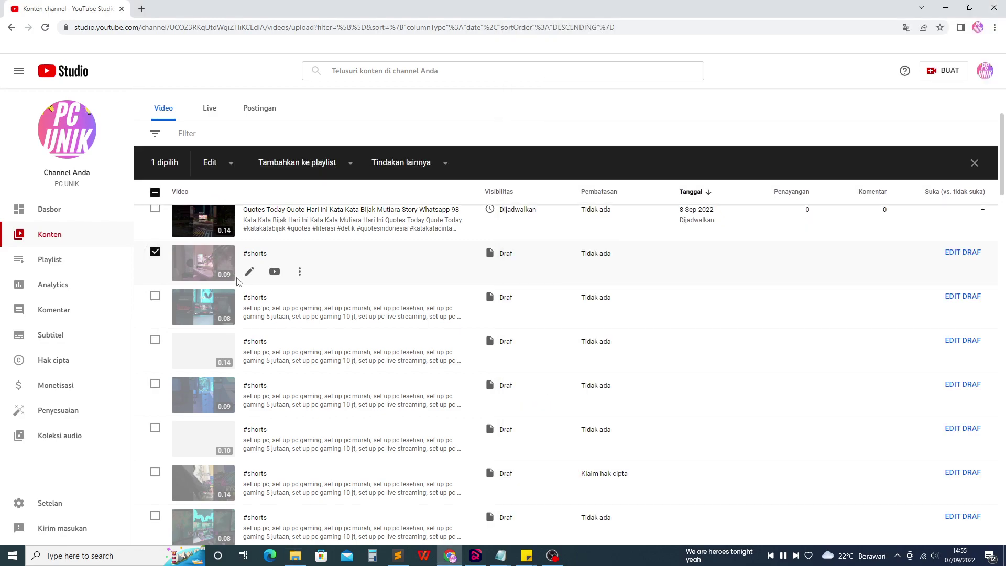
left_click(249, 272)
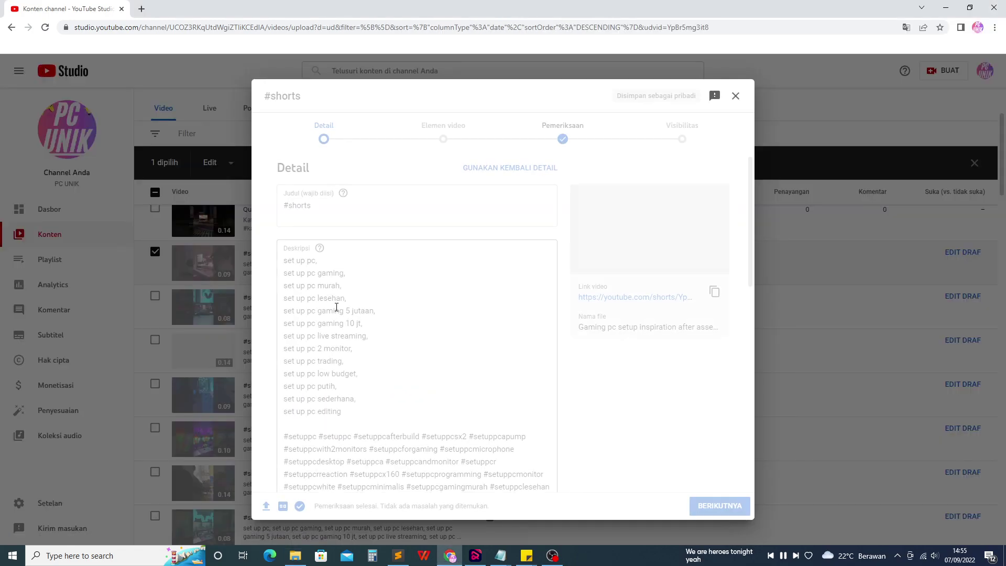
left_click(329, 204)
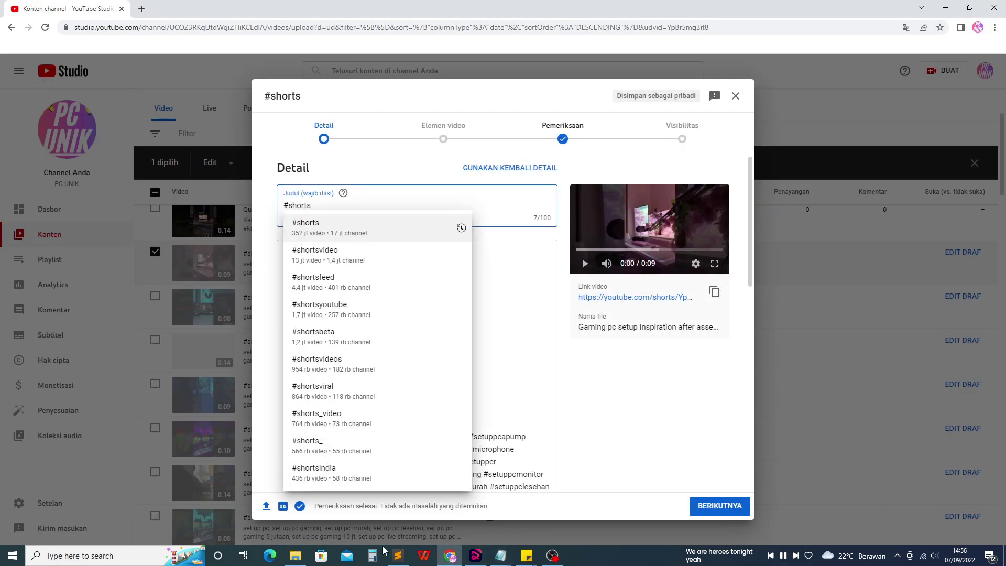
Open the name of the file Gaming pc setup inspiration after assembly (10) for editing, select the draft's title text and close the draft.
left_click(294, 556)
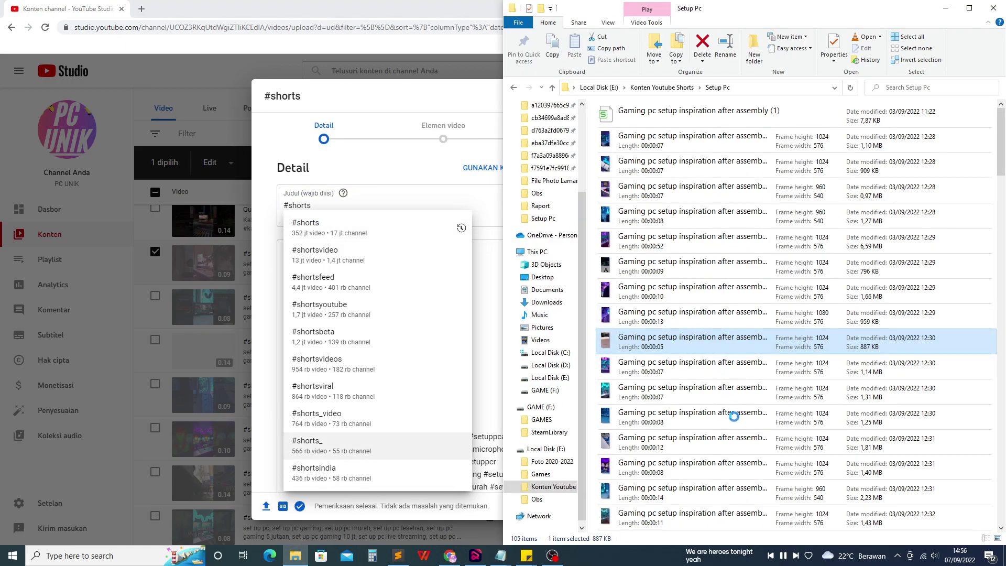
right_click(676, 337)
left_click(754, 317)
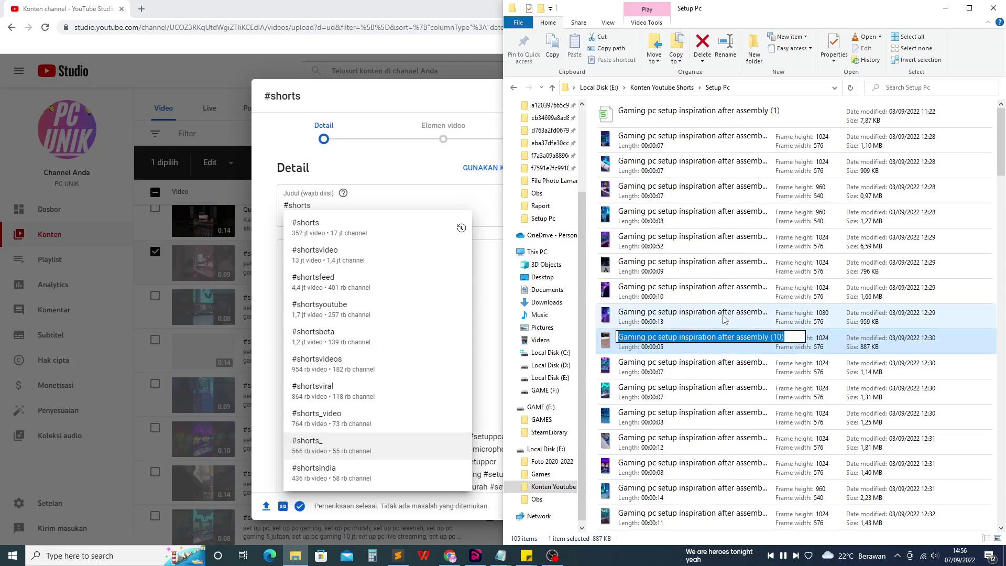
left_click(324, 207)
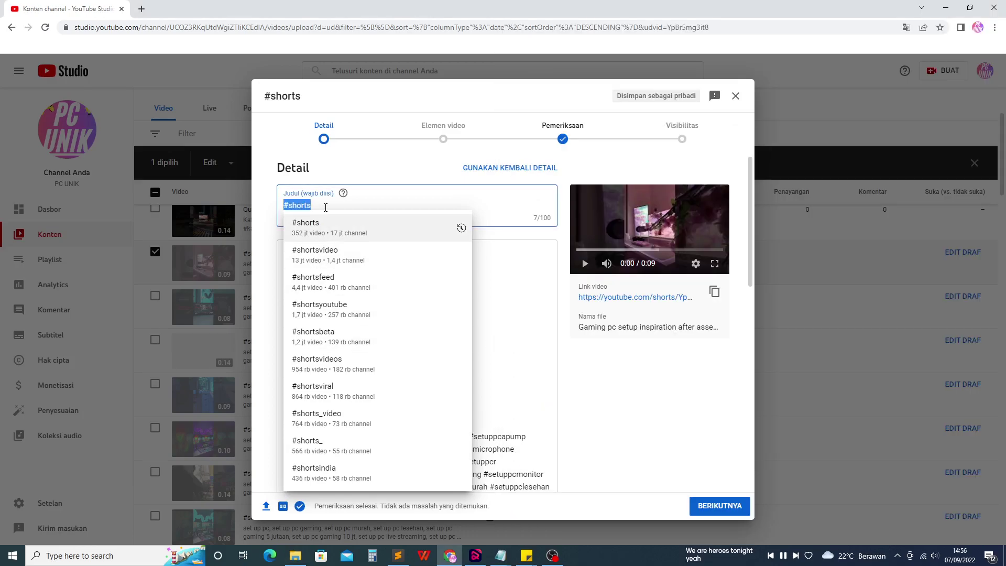
left_click(738, 96)
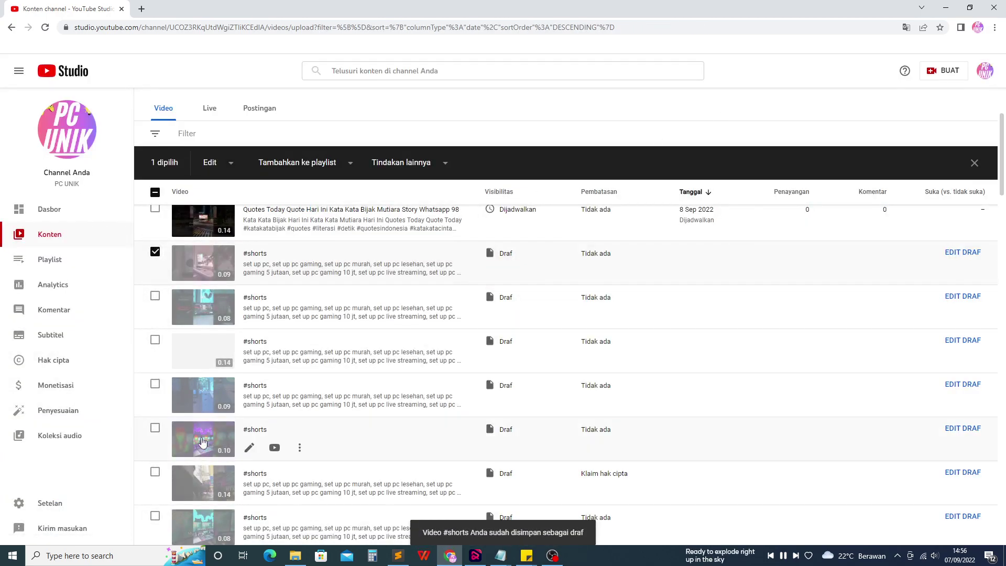
Look through the #shorts drafts on the second page, and select and deselect the last one.
scroll(294, 413, "down", 3)
scroll(294, 414, "up", 8)
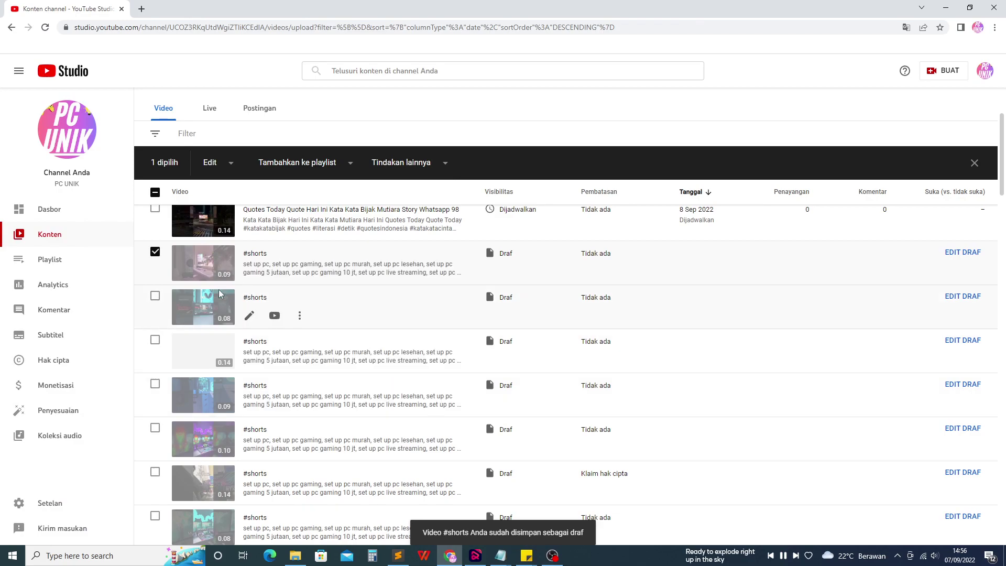
scroll(225, 347, "up", 1)
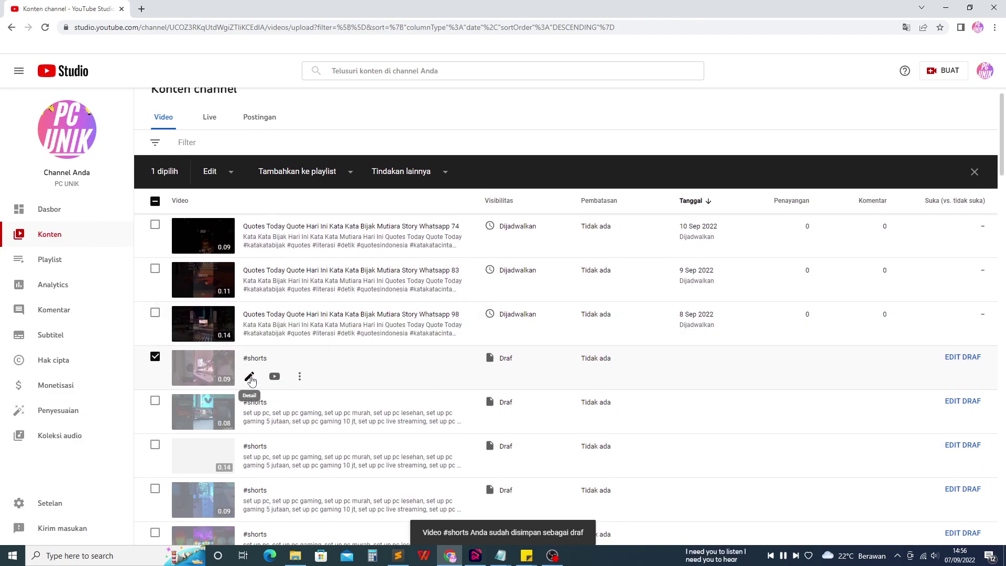
scroll(373, 438, "down", 10)
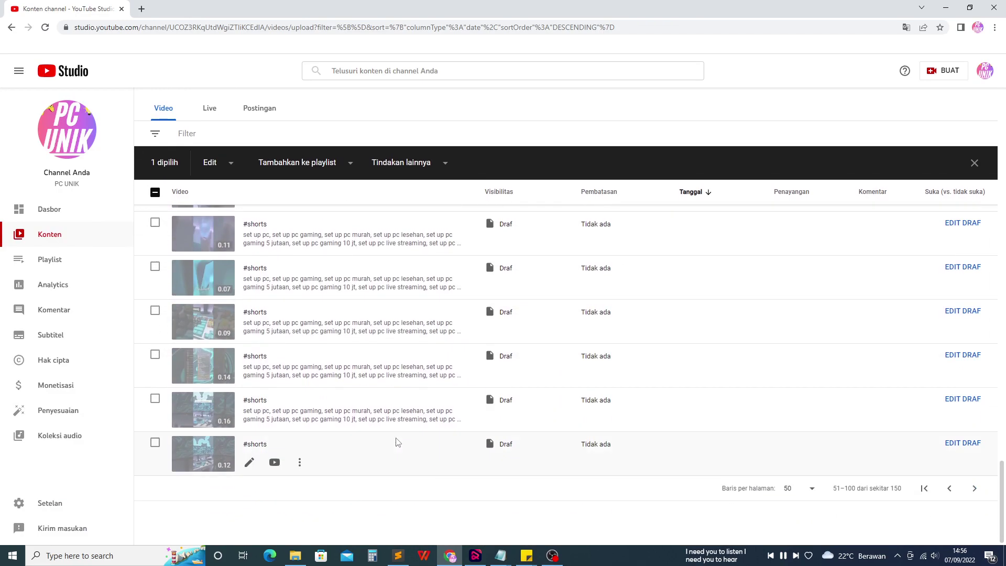
scroll(209, 413, "up", 5)
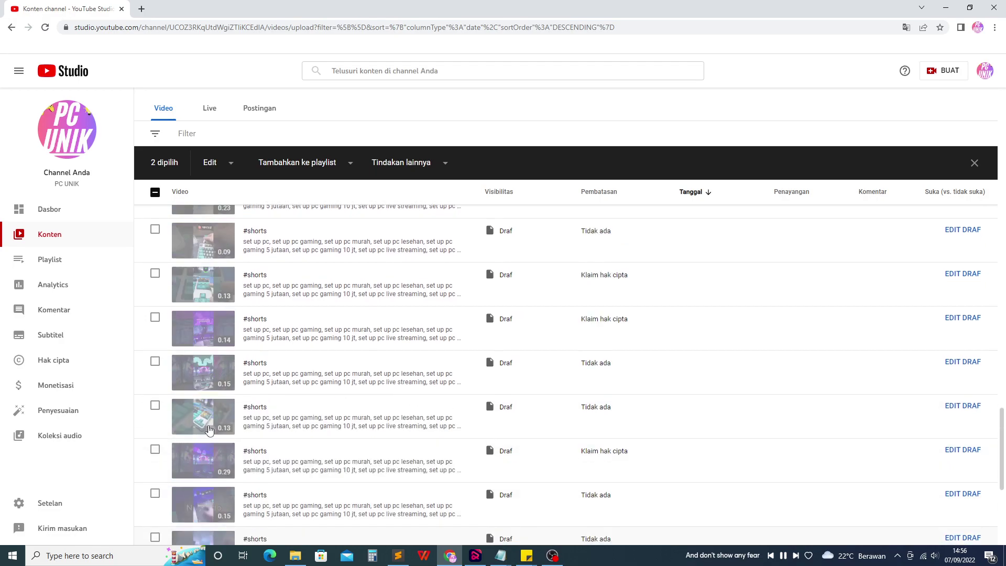
scroll(244, 445, "up", 5)
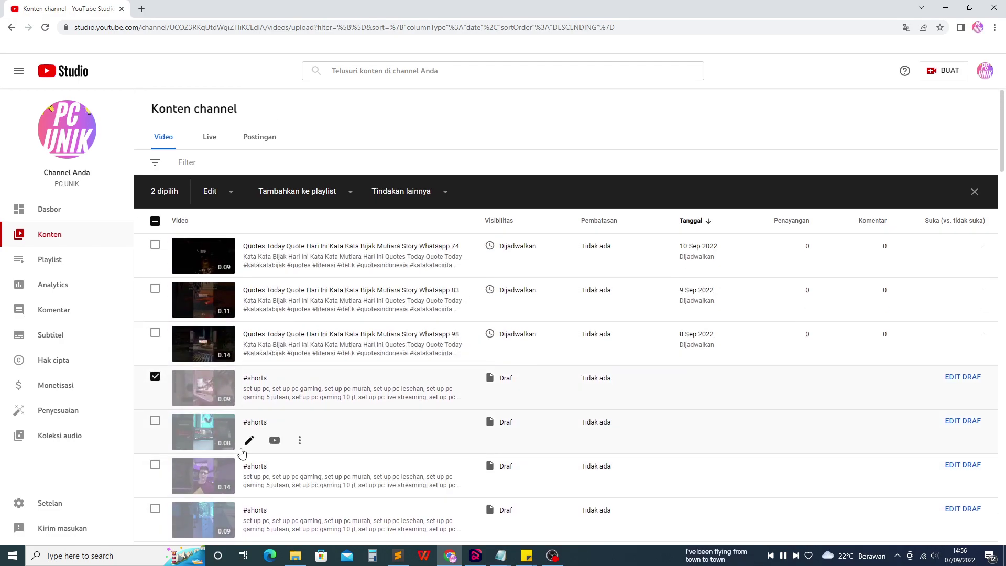
scroll(245, 446, "down", 8)
scroll(246, 449, "down", 5)
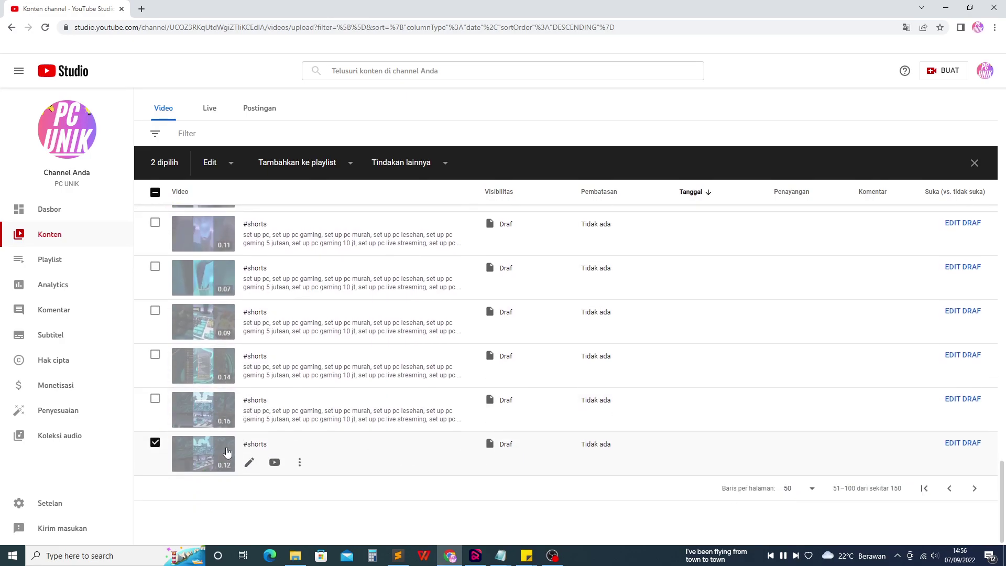
left_click(155, 443)
scroll(393, 476, "up", 5)
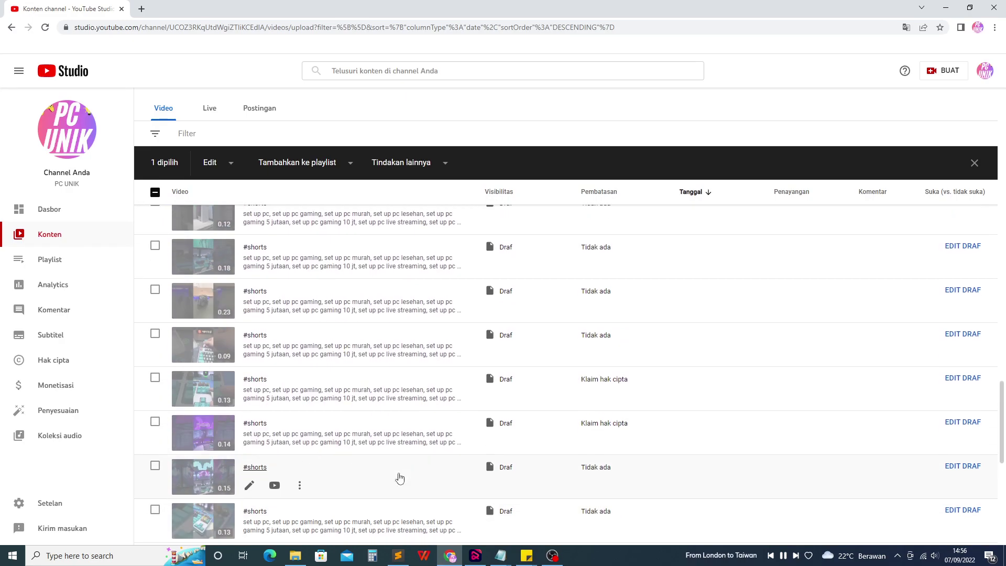
left_click(42, 524)
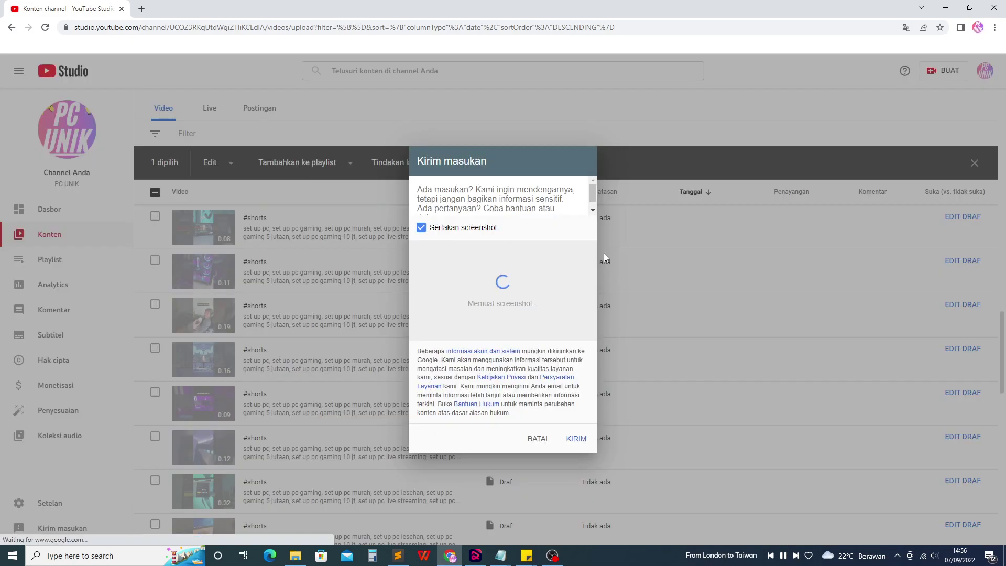
left_click(544, 439)
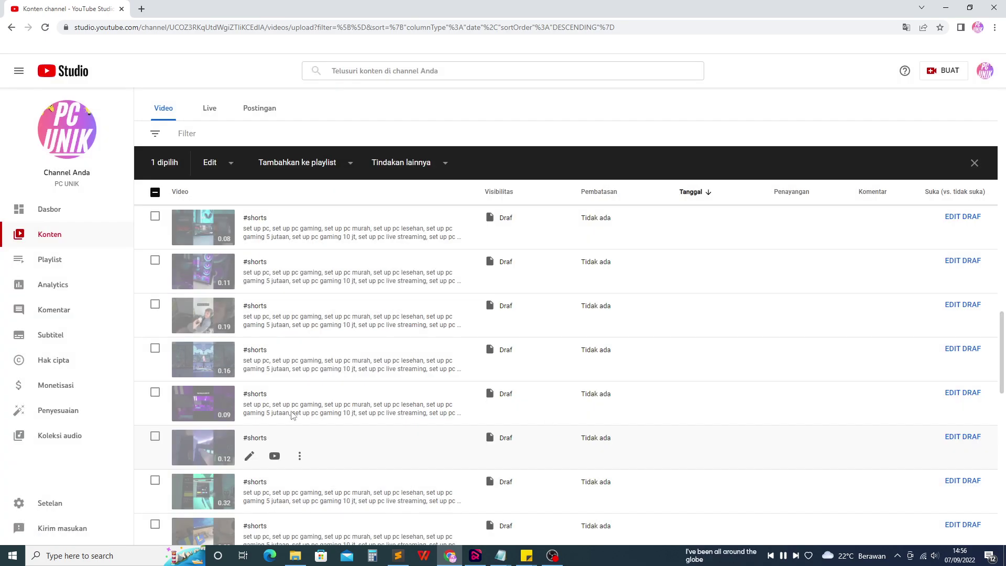
left_click(50, 505)
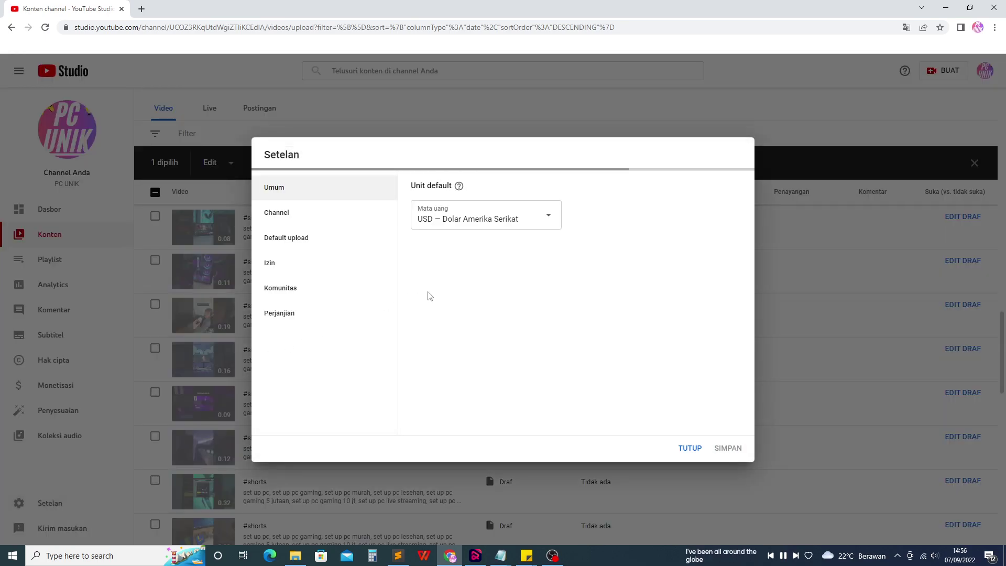
key("Escape")
Deselect the first #shorts draft in the content list.
scroll(196, 321, "up", 5)
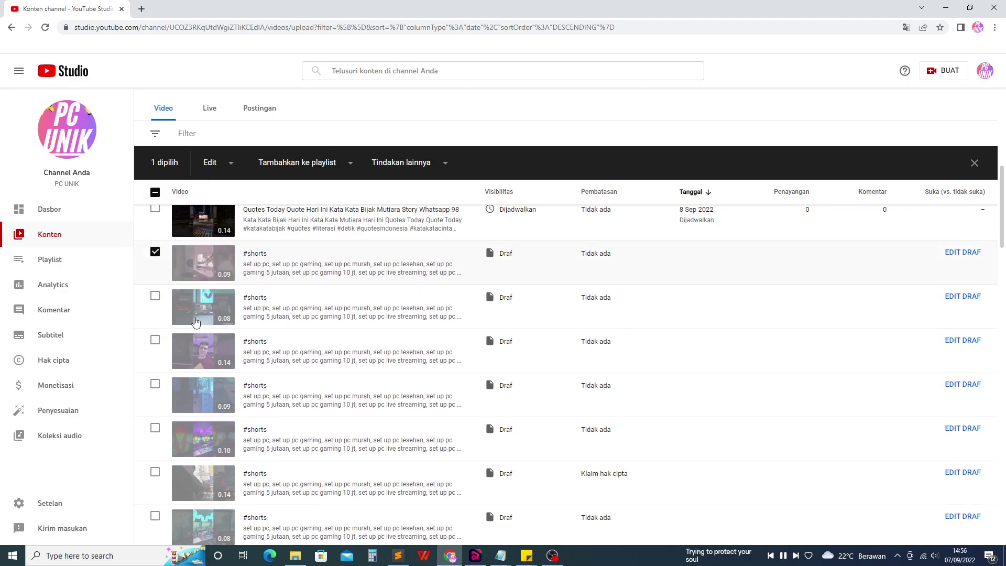
scroll(195, 322, "up", 3)
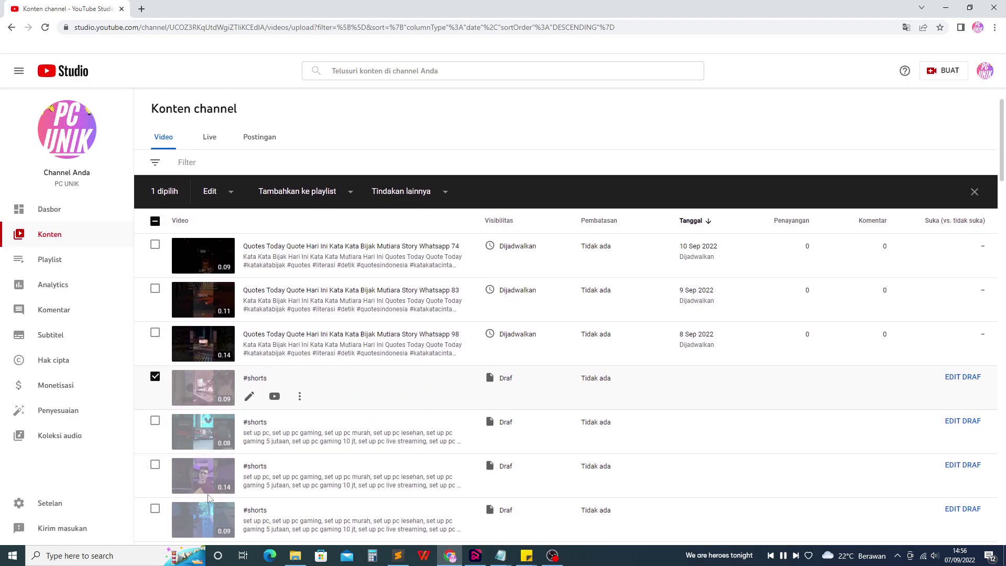
left_click(155, 377)
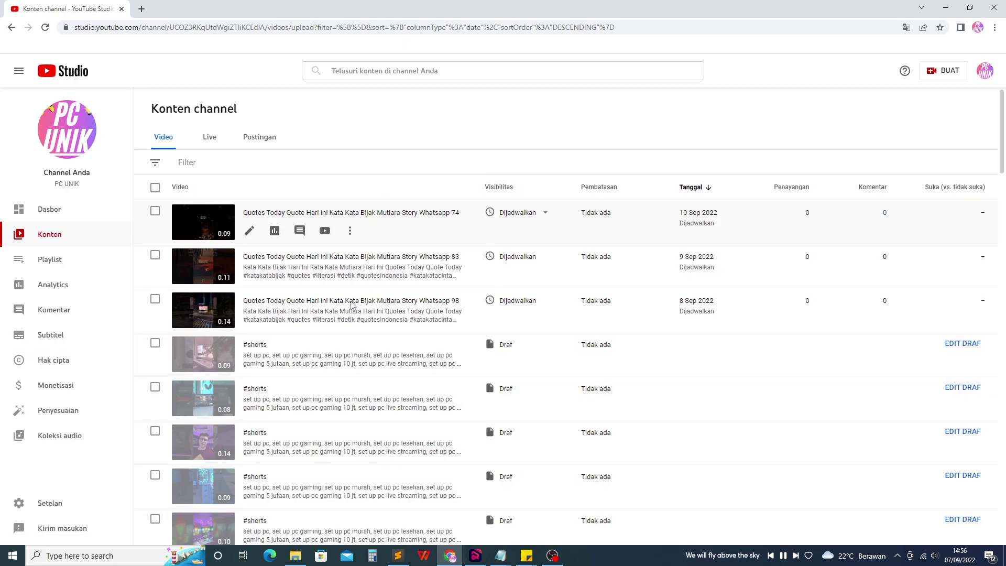
Clear the default title in the channel's default upload settings and save the settings.
left_click(63, 512)
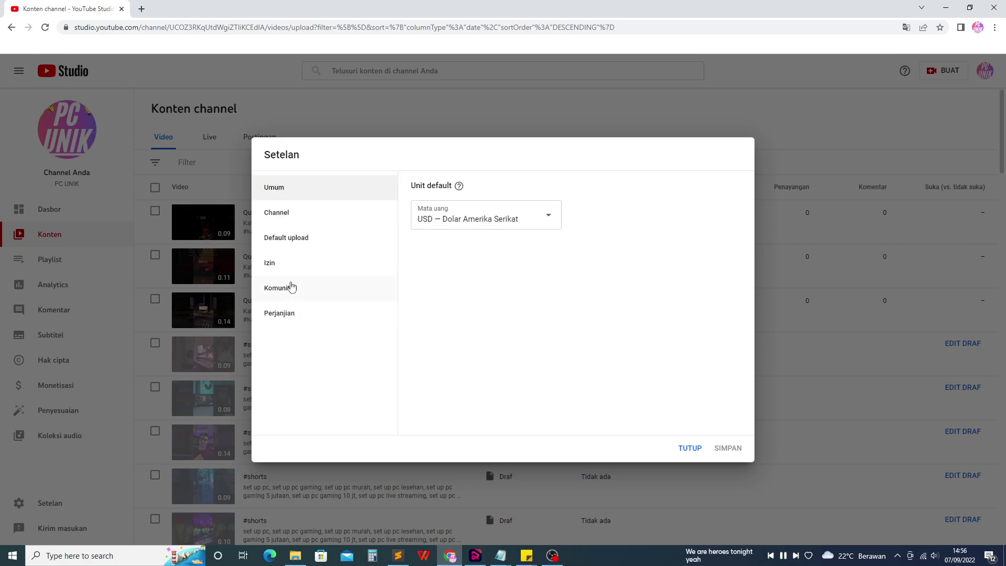
left_click(307, 251)
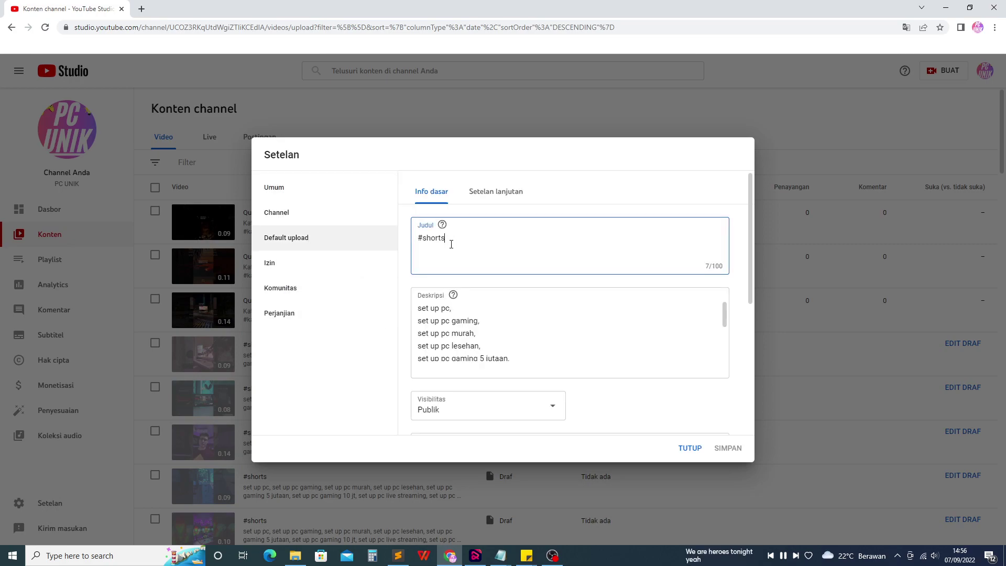
key("BackSpace")
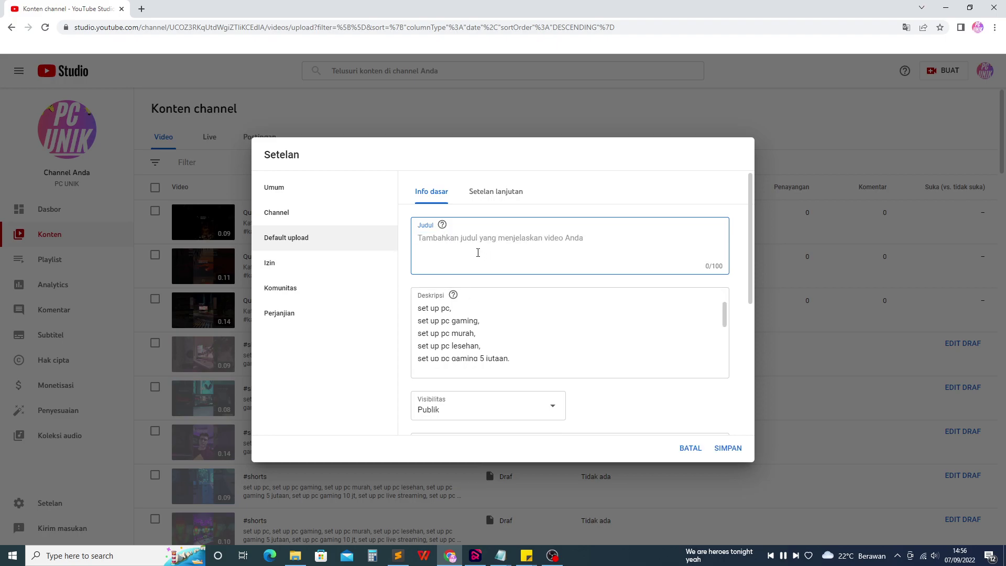
left_click(727, 448)
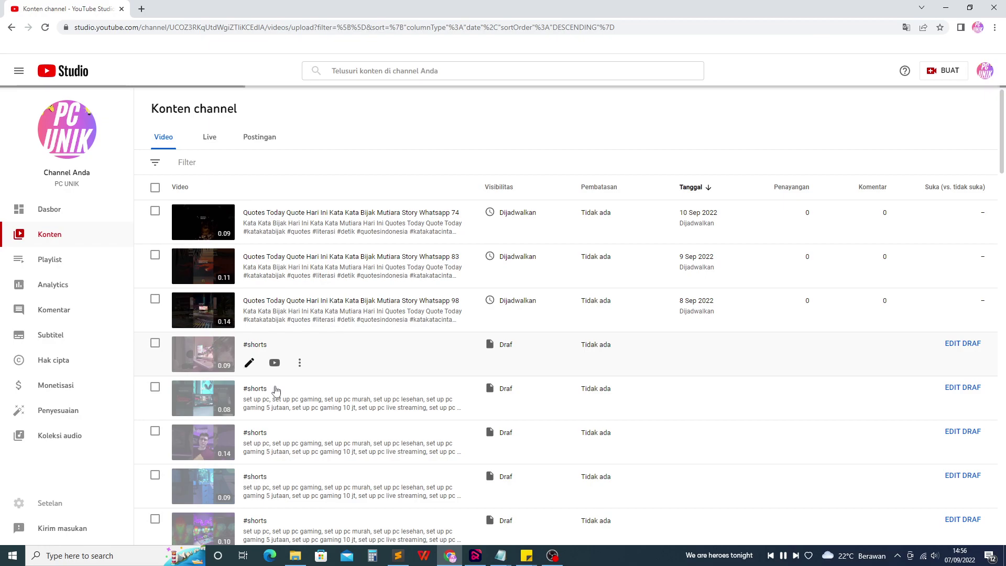
Try to upload the videos Gaming pc setup inspiration after assembly (1) through (15) from the Setup Pc folder and check their upload status.
left_click(934, 73)
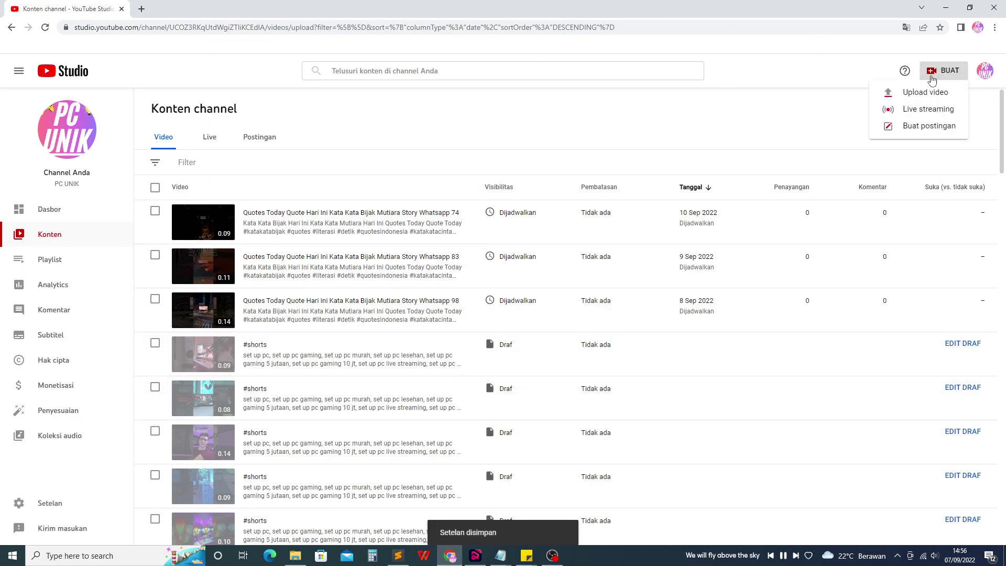
left_click(907, 93)
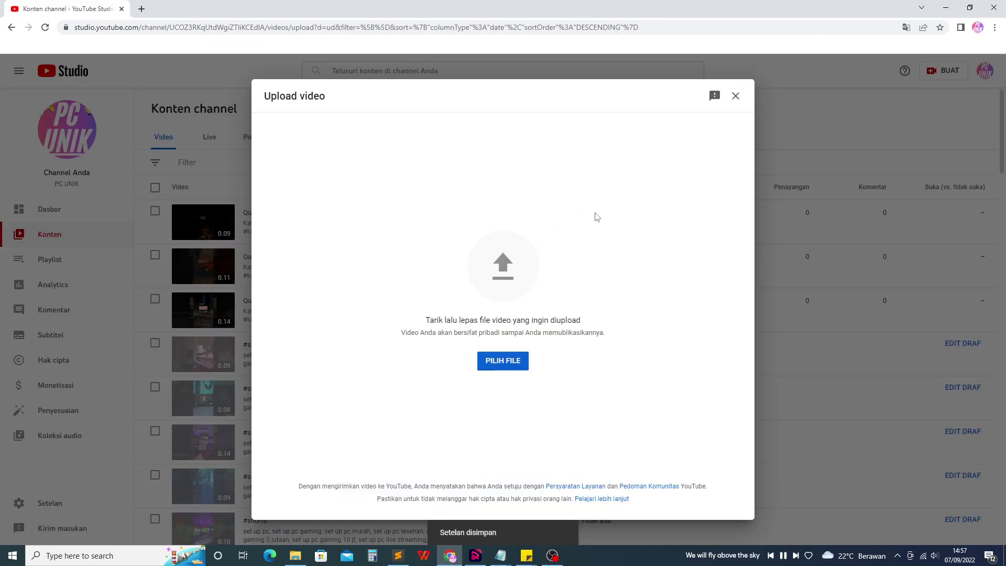
left_click(523, 358)
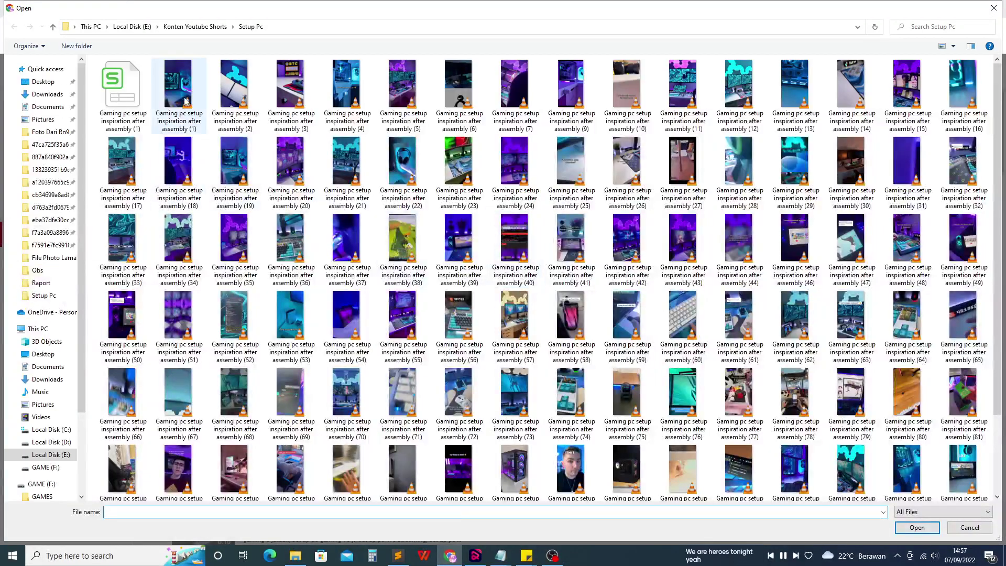
left_click(198, 98)
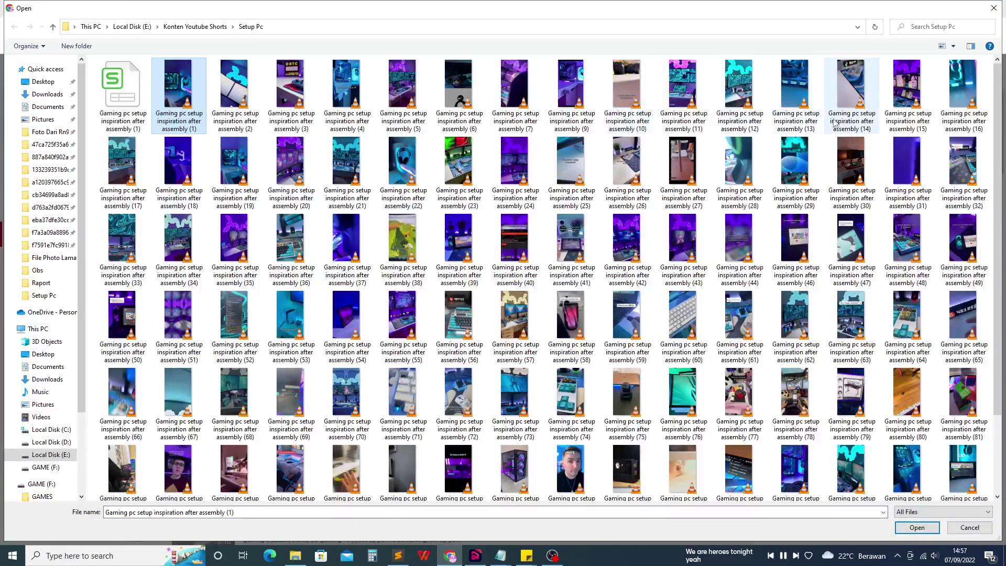
left_click(950, 121, "shift")
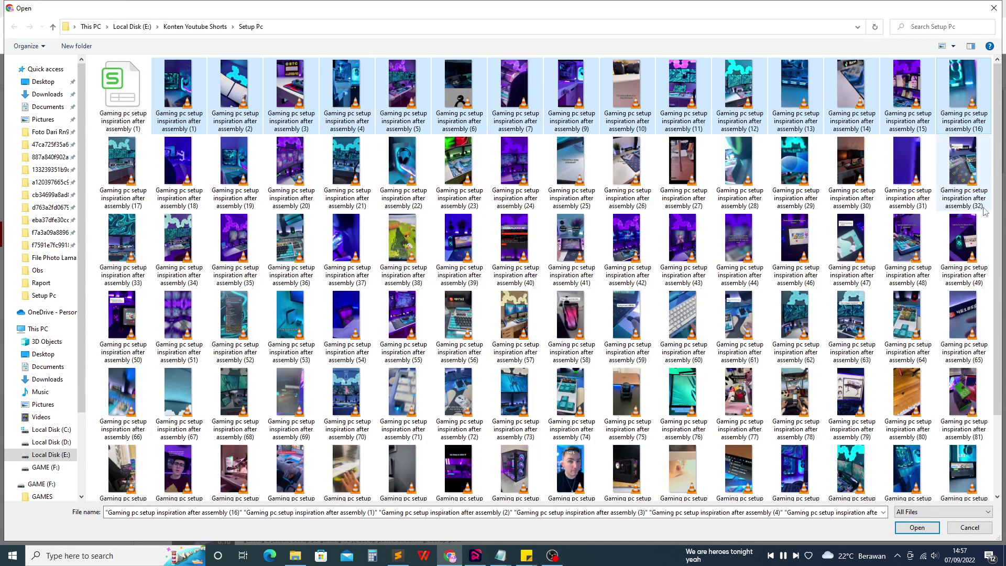
left_click(962, 107, "ctrl")
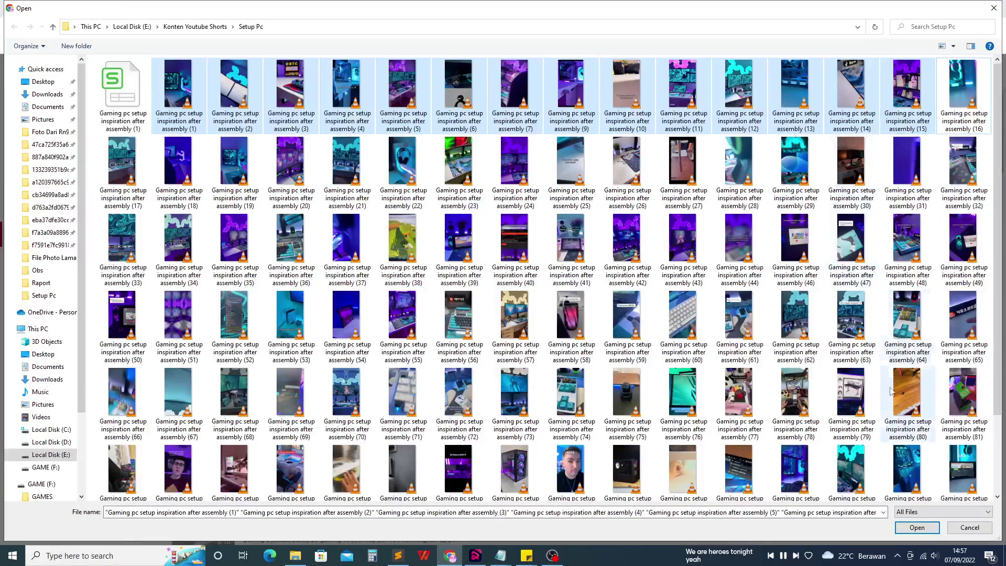
left_click(917, 528)
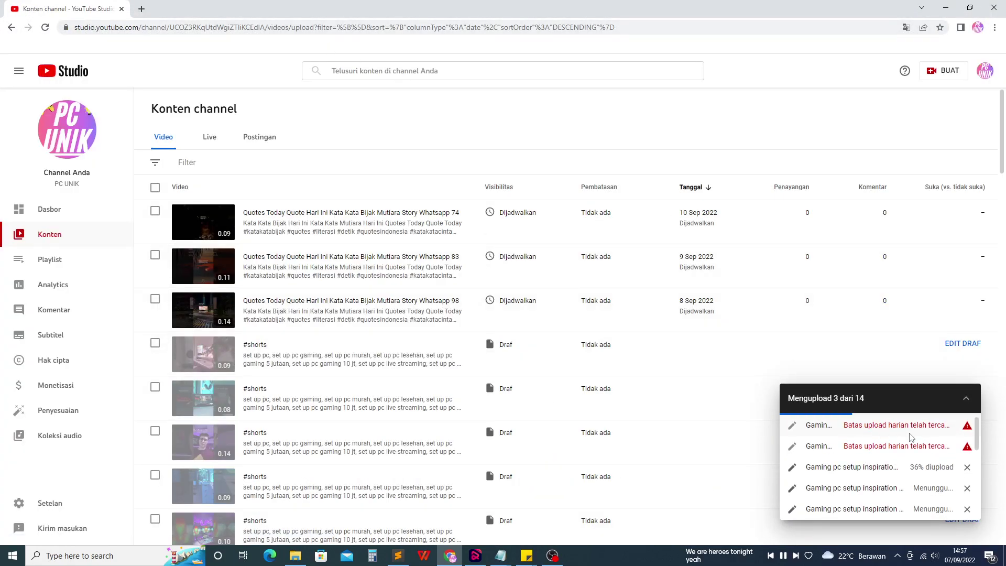
mouse_move(954, 445)
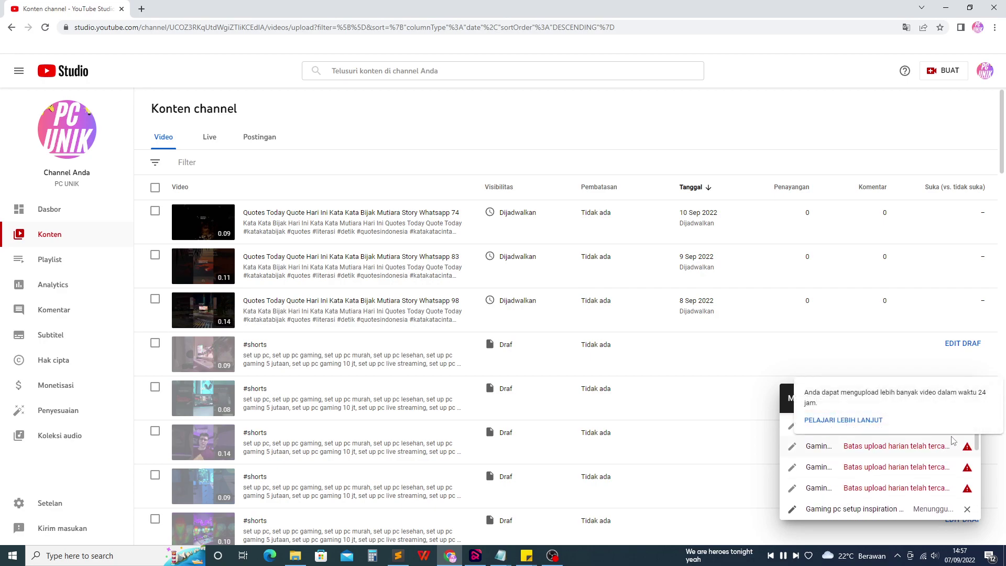
mouse_move(935, 473)
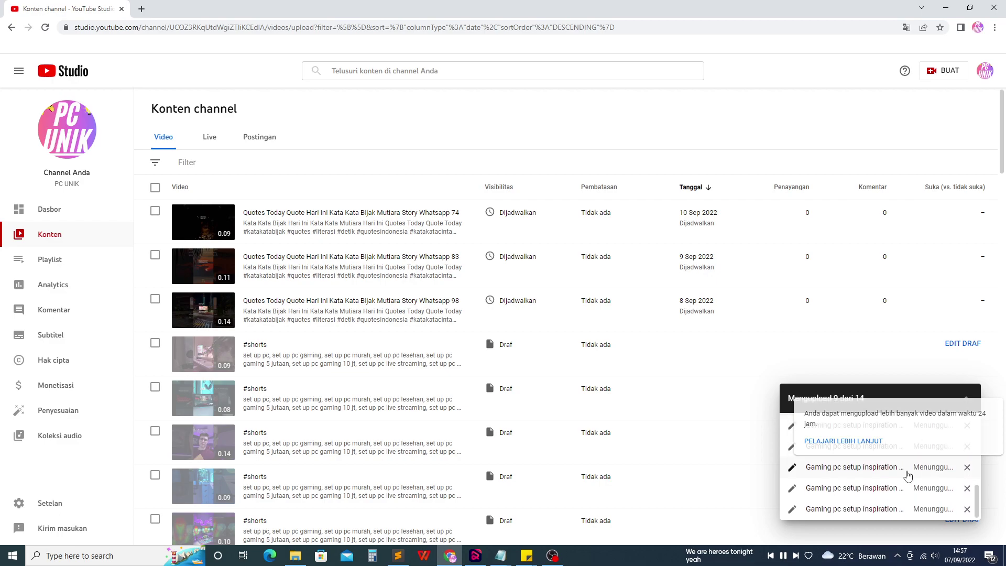
mouse_move(921, 452)
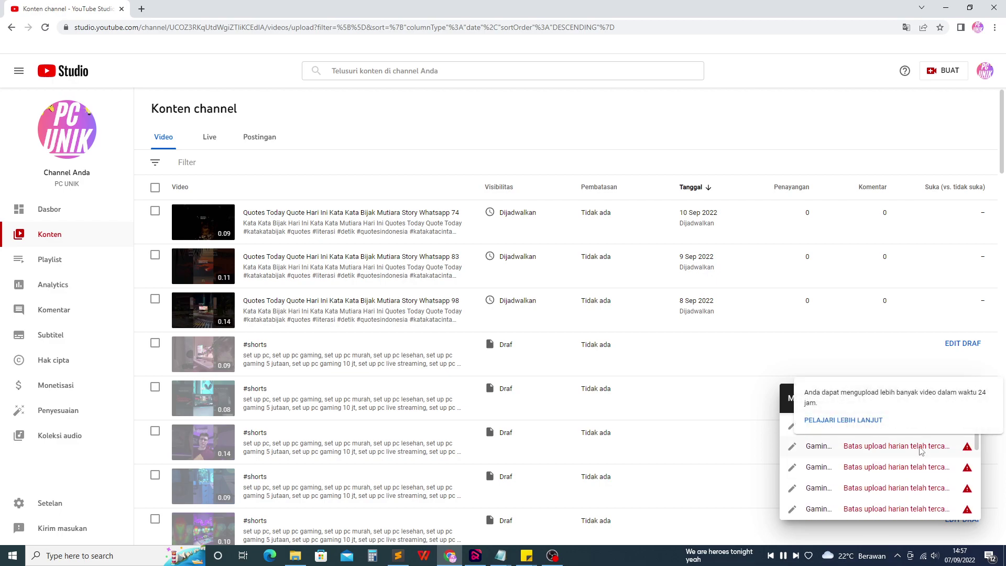
Copy the name of the video file Gaming pc setup inspiration after assembly (10) in the Setup Pc folder.
mouse_move(273, 365)
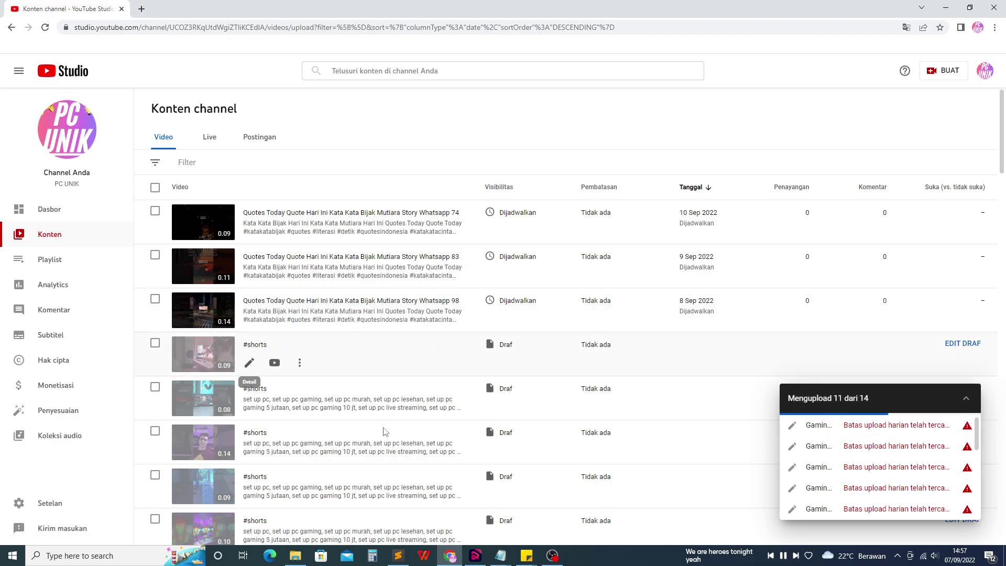
left_click(295, 556)
key("F2")
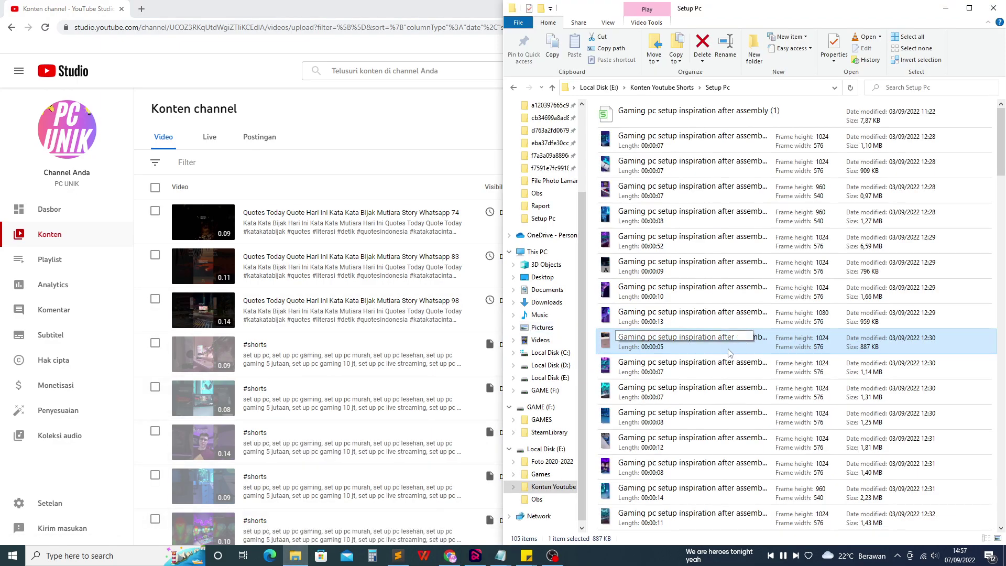
right_click(729, 350)
left_click(760, 324)
key("ctrl+c")
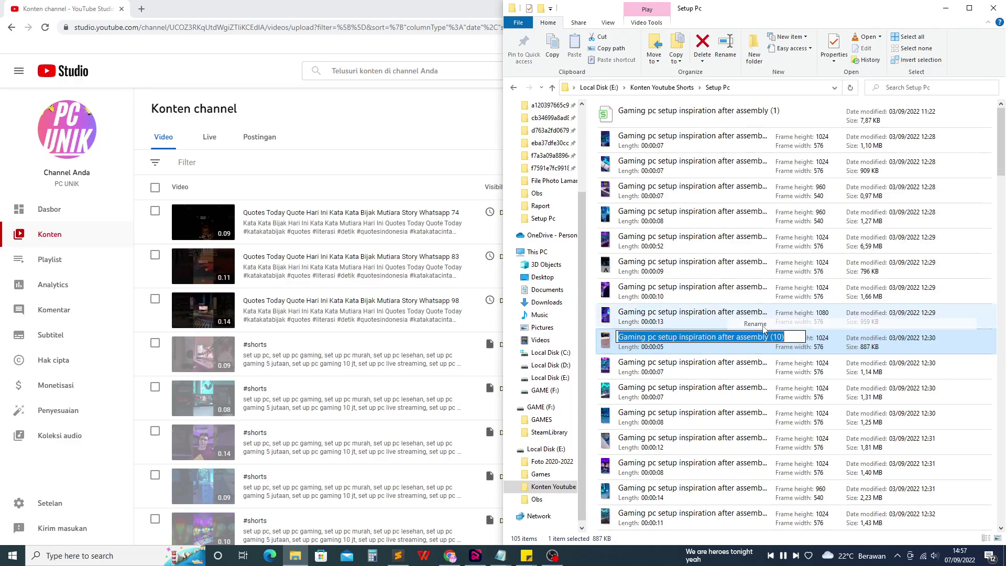
Open the first #shorts draft and set its title to "Gaming pc setup inspiration after assembly (1) #shorts".
mouse_move(377, 362)
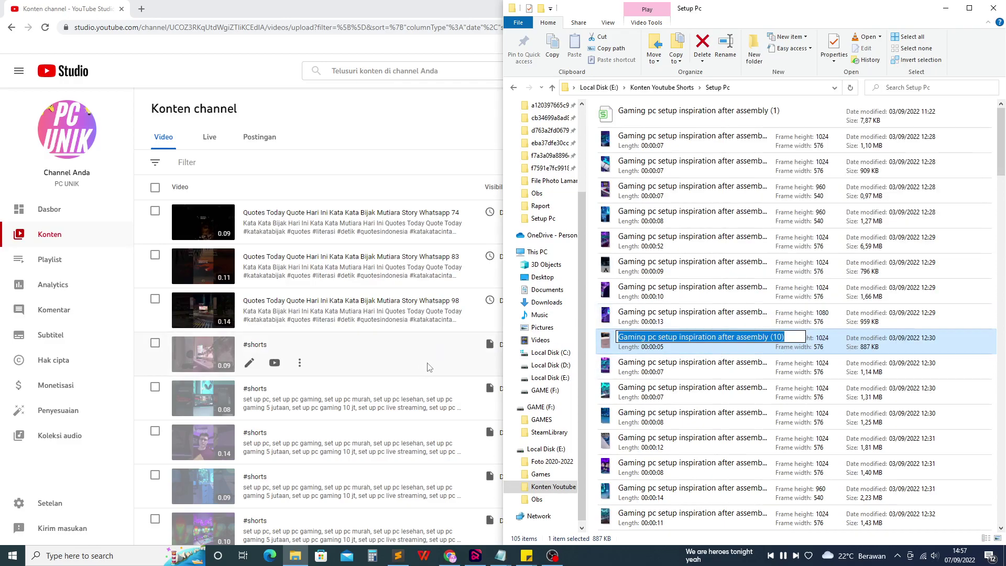
left_click(249, 363)
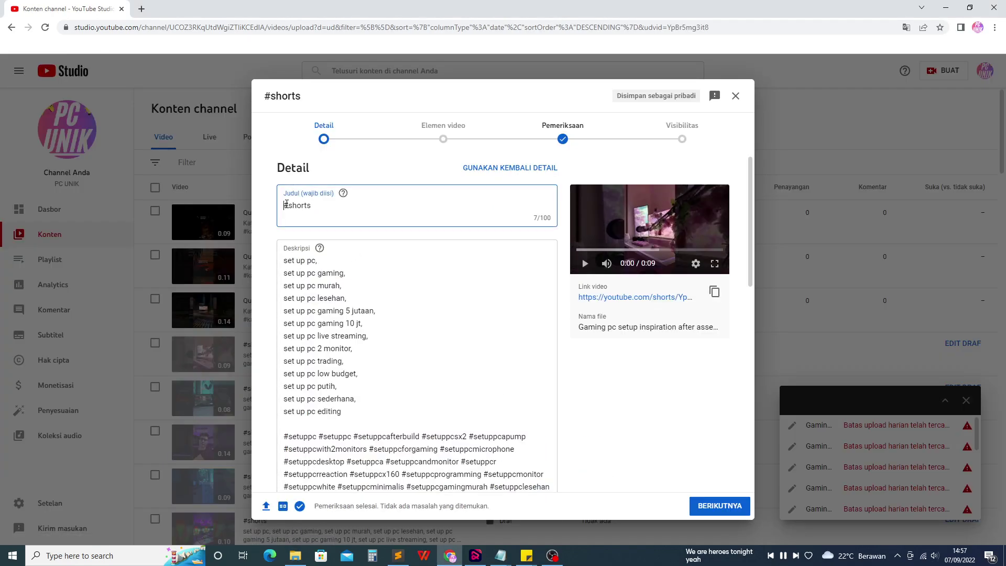
key("ctrl+v")
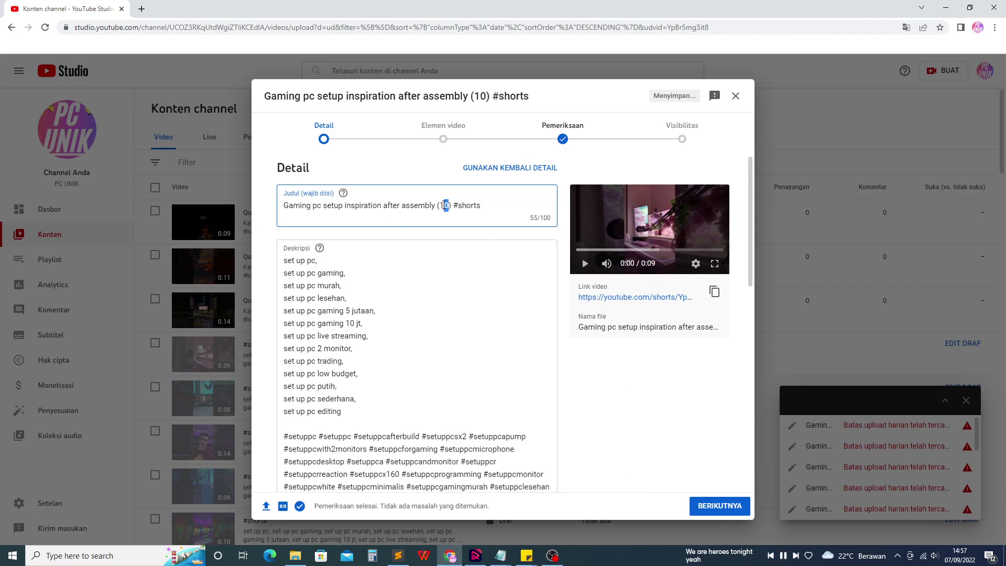
type("1")
key("ctrl+a")
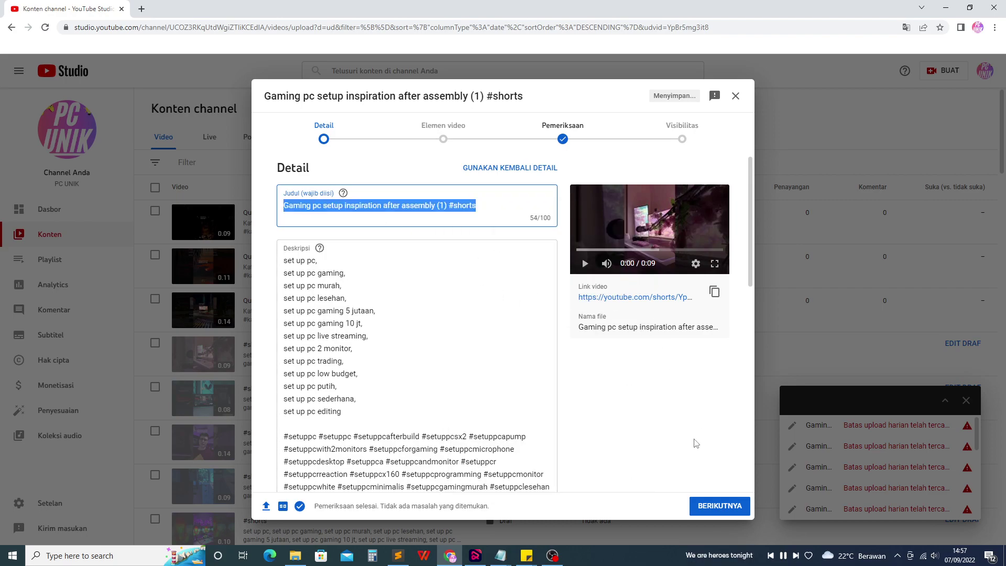
Publish the retitled draft as public, close the sharing dialog and return to the start of the content list.
left_click(721, 506)
left_click(721, 506)
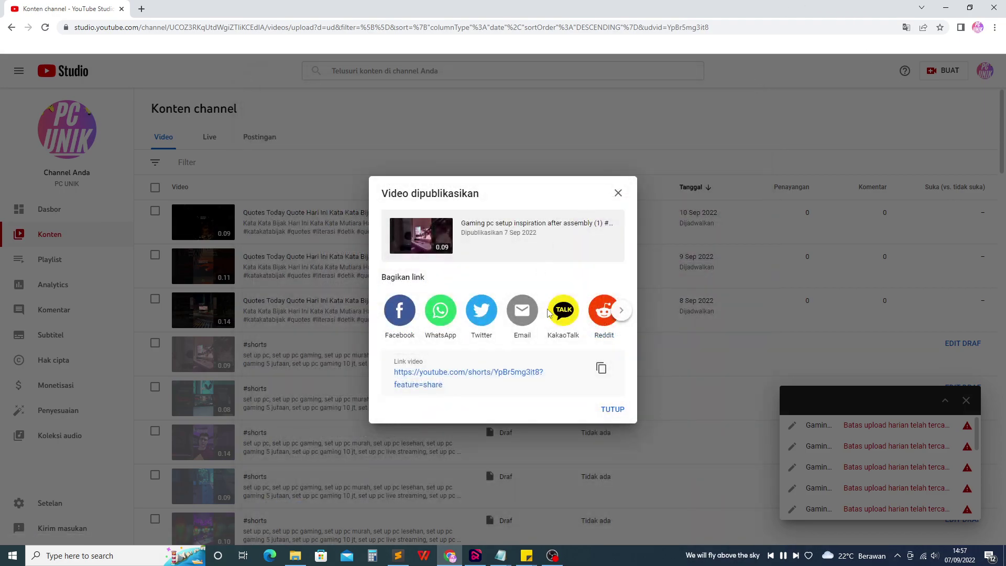
left_click(617, 194)
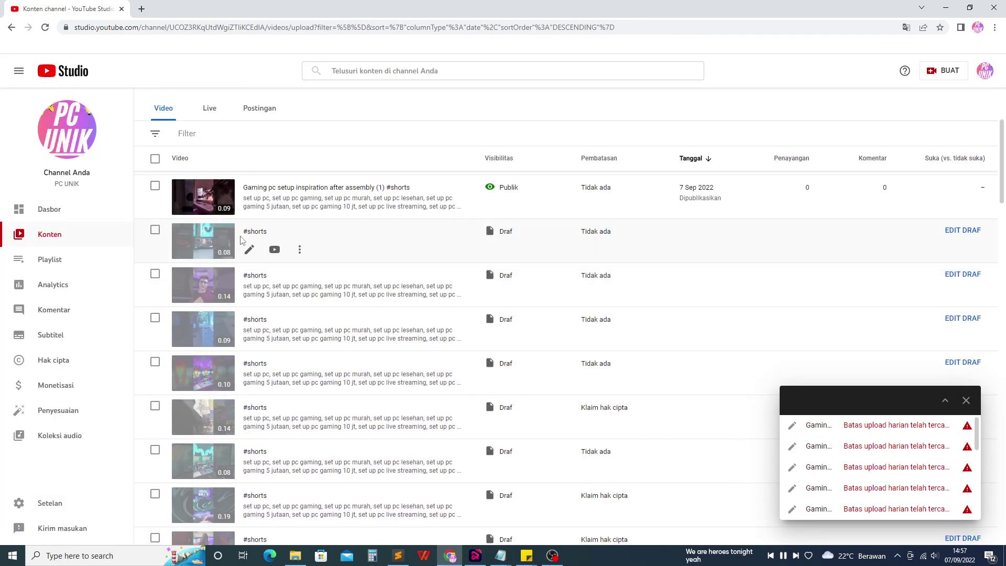
scroll(215, 209, "up", 3)
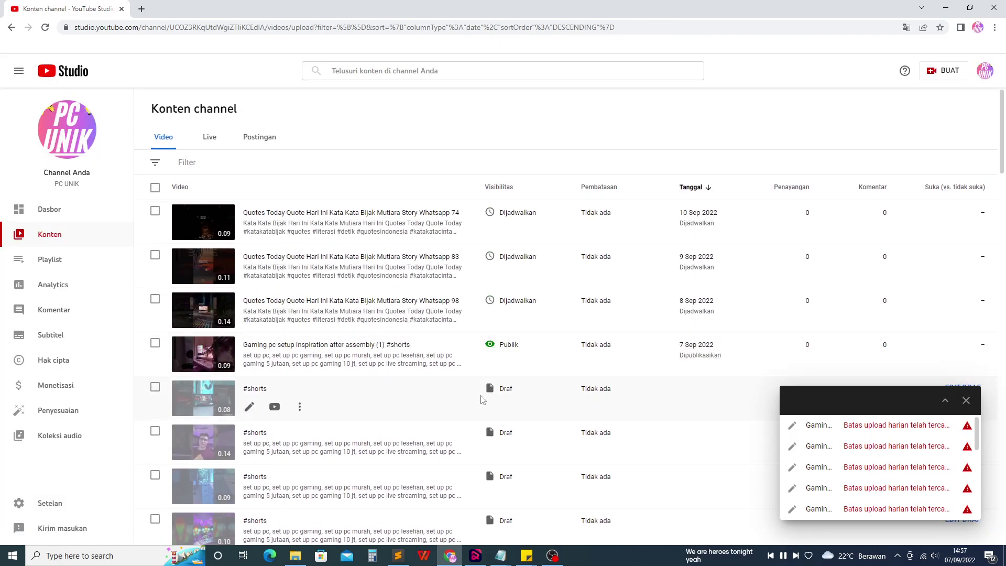
Open the same channel content page in a second browser tab.
left_click(203, 31)
key("ctrl+c")
key("ctrl+t")
key("ctrl+v")
key("Return")
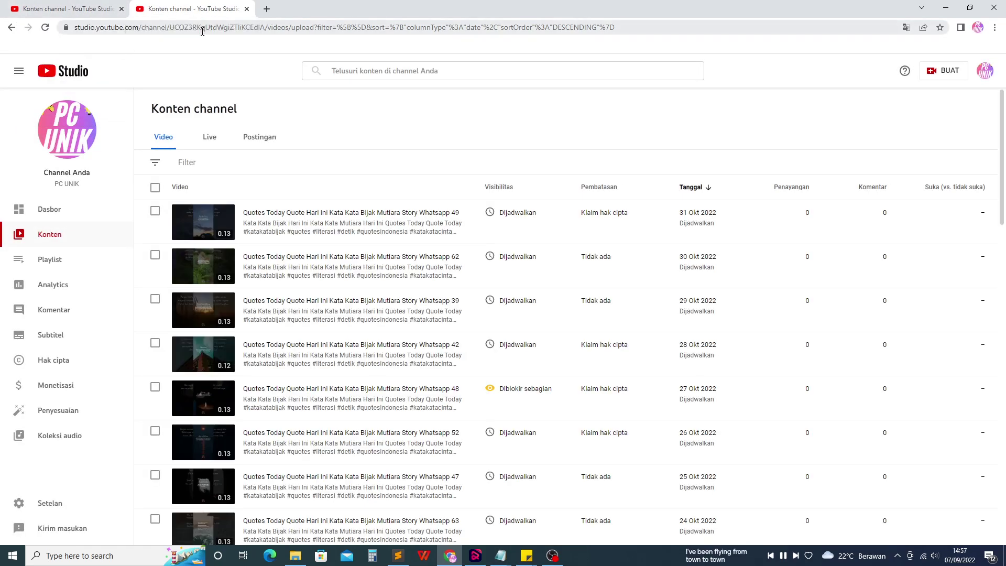
Set the content list to show 50 rows per page.
scroll(355, 254, "down", 20)
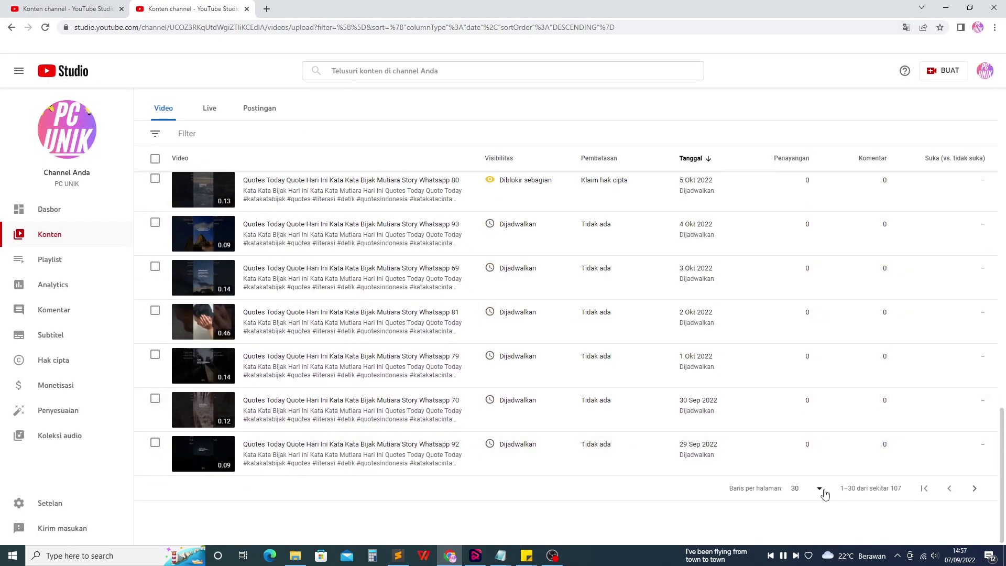
left_click(809, 486)
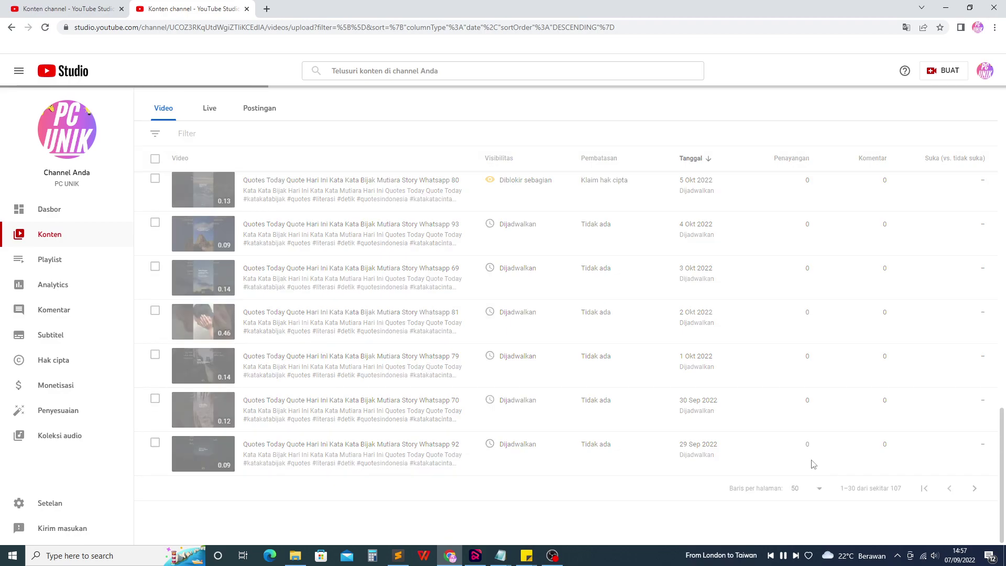
scroll(814, 452, "down", 6)
scroll(814, 452, "up", 20)
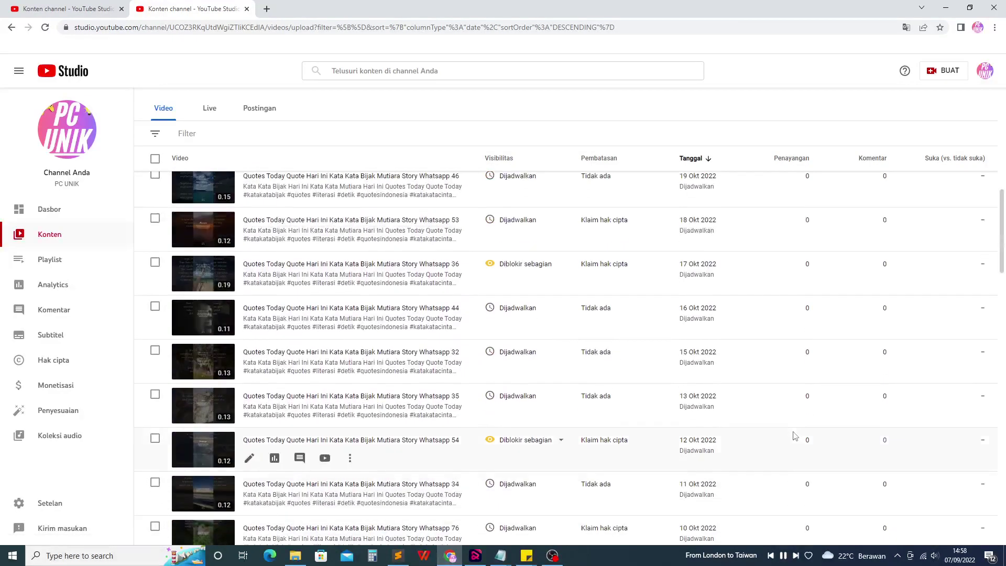
Sort the channel content by views in ascending order and look through the #shorts drafts.
left_click(703, 189)
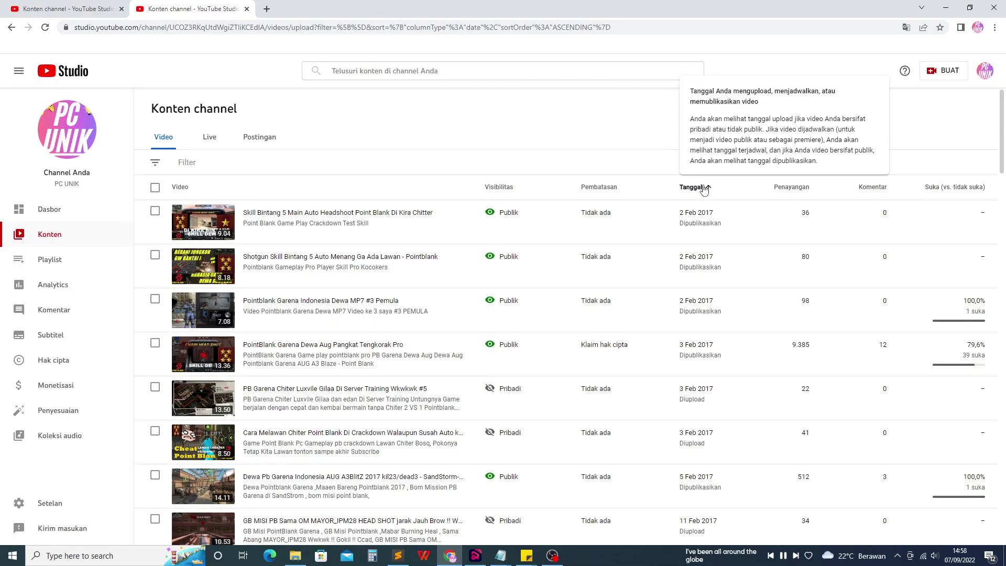
left_click(703, 189)
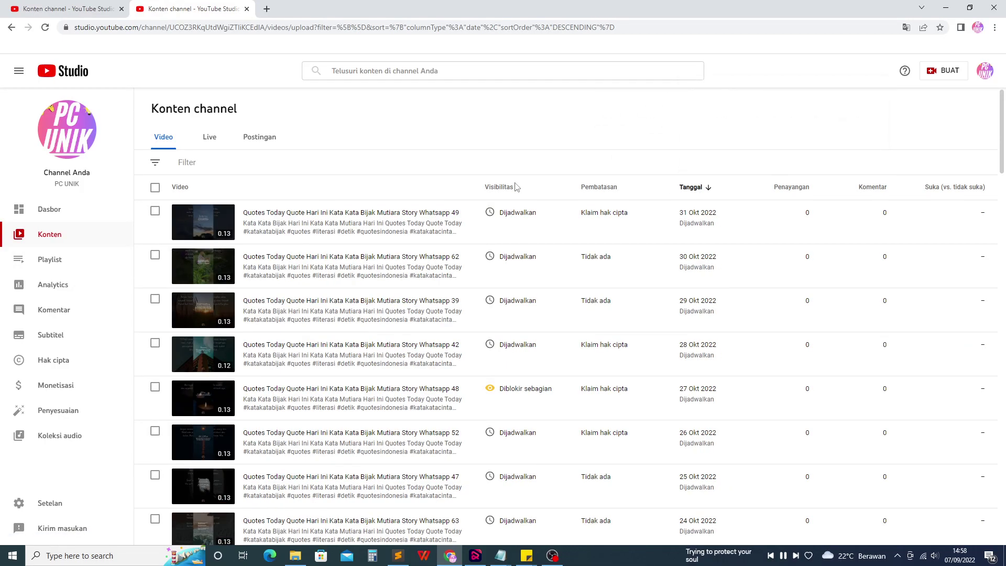
left_click(798, 187)
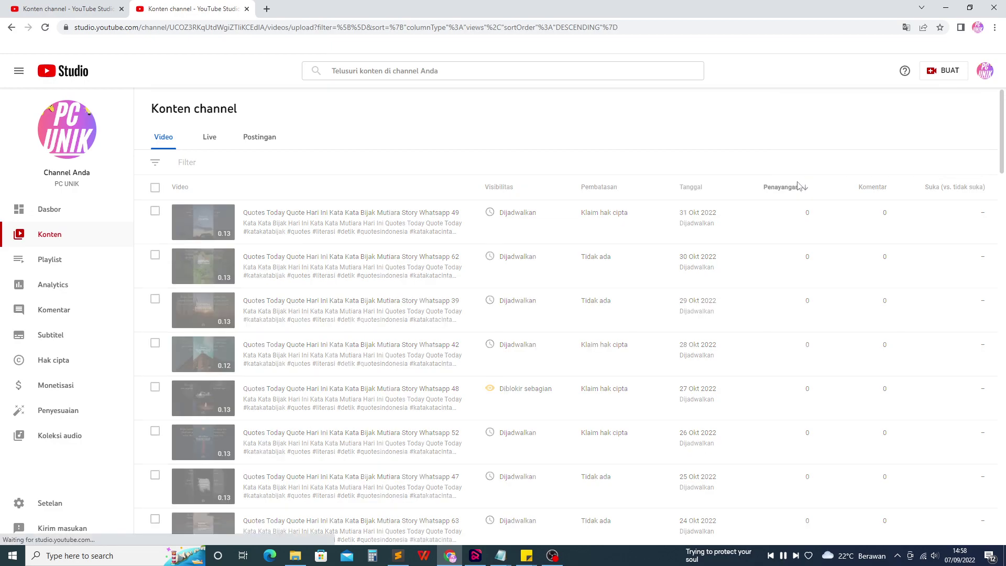
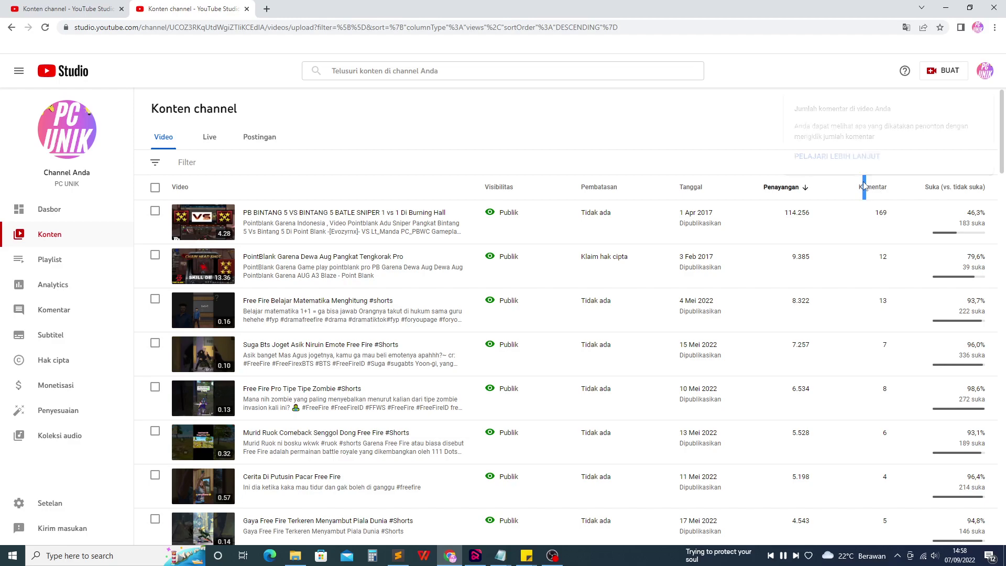
left_click(803, 189)
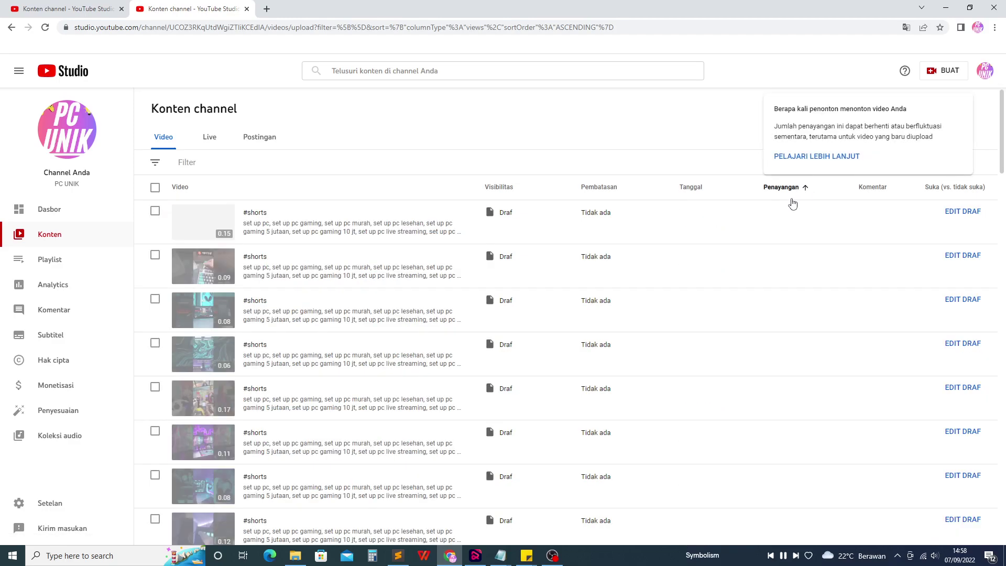
scroll(640, 430, "down", 8)
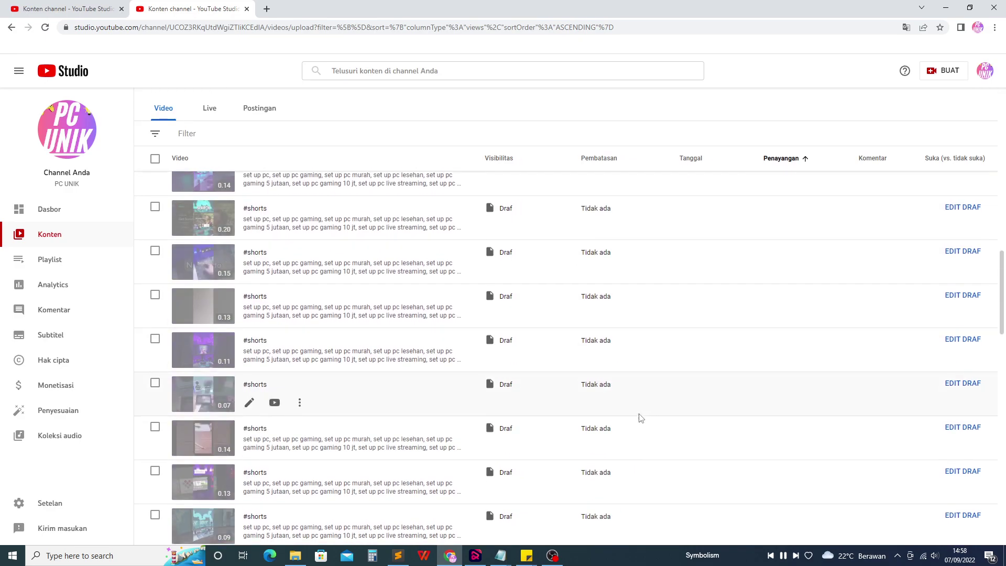
scroll(644, 425, "down", 5)
scroll(456, 411, "up", 5)
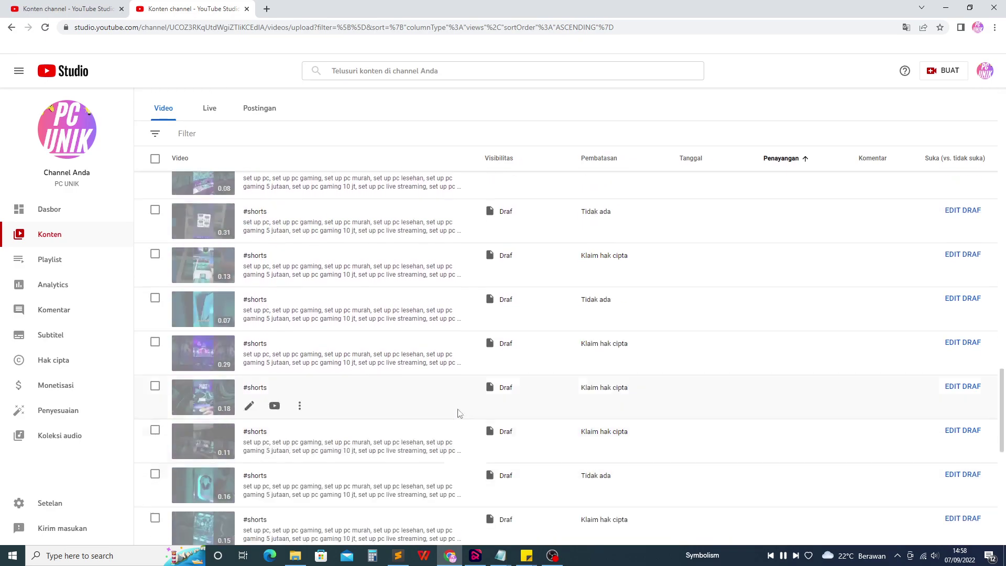
scroll(429, 401, "up", 3)
Open the content page sorted by ascending views in a third browser tab.
left_click(267, 27)
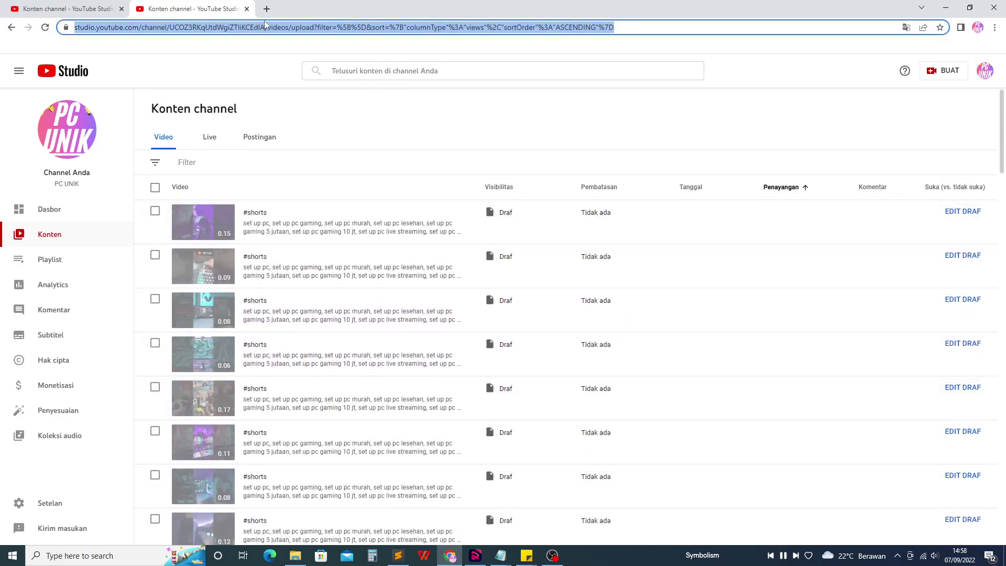
left_click(267, 9)
type("studio.youtube.com/channel/UCOZ3RKqUtdWgiZTliKCEdlA/videos/upload?filter=%5B%5D&sort=%7B\"columnType\"%3A\"views\"%2C\"sortOrder\"%3A\"ASCENDING\"%7D")
key("Return")
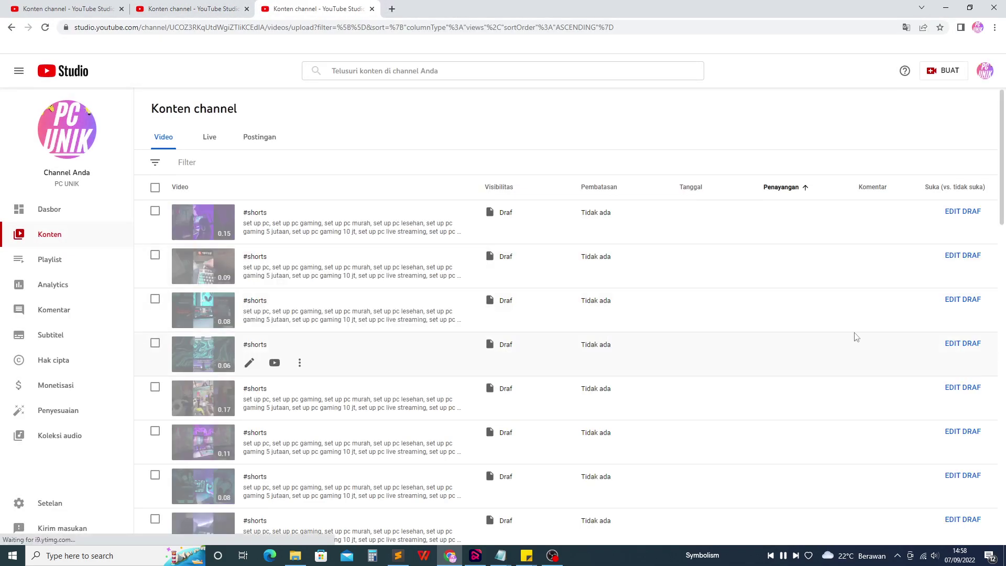
Split one views-sorted content tab into its own window, place both browser windows side by side, and go to the end of the other window's list.
left_click(186, 9)
left_click_drag(304, 9, 1, 209)
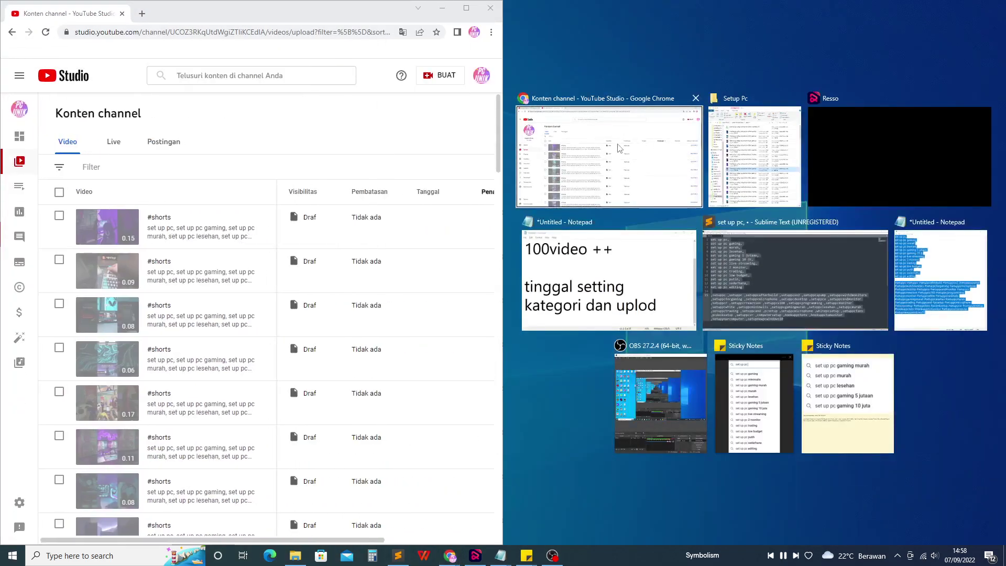
left_click(620, 148)
scroll(952, 452, "down", 15)
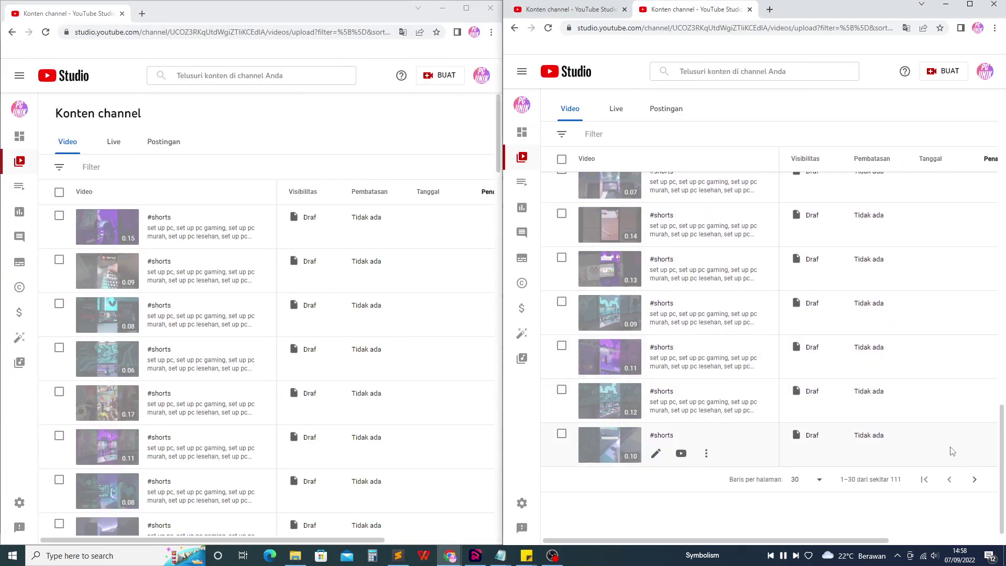
Advance one window's content list to its second page and open the first #shorts draft in the other window.
left_click(973, 481)
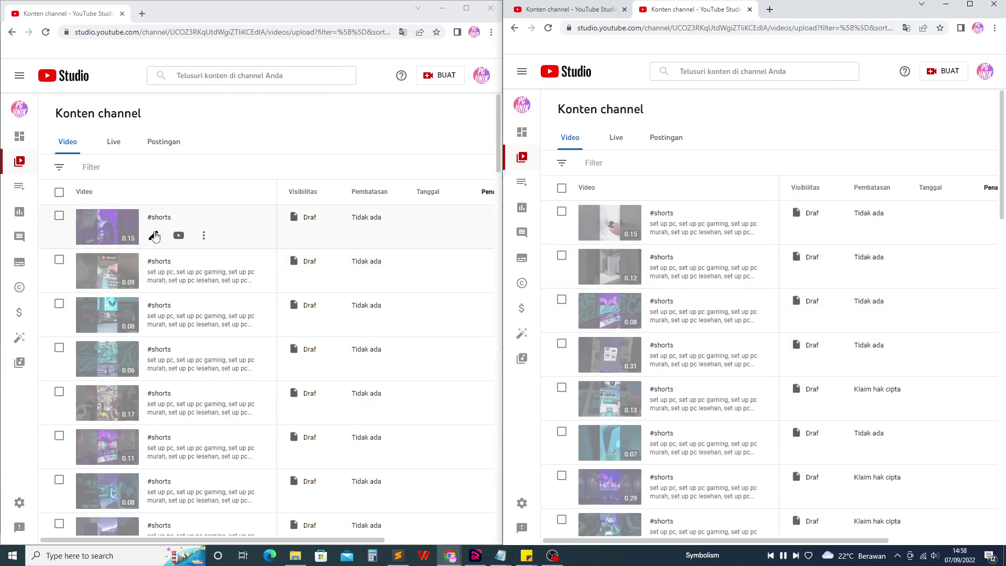
left_click(156, 237)
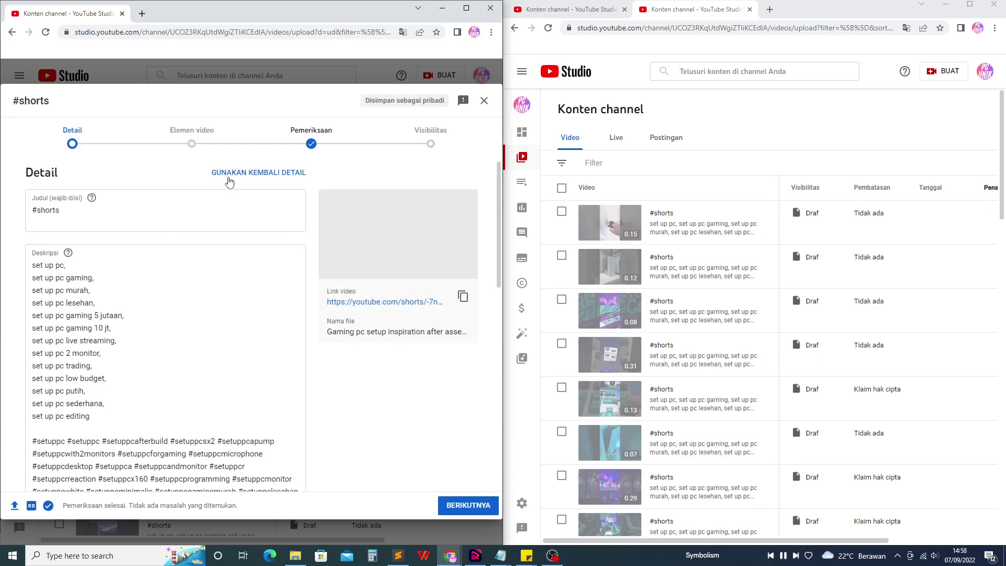
left_click(140, 212)
key("ctrl+a")
type("https://studio.youtube.com/channel/UCOZ3RKqUtdWgiZTIiKCEdIA/videos/upload?filter=%5B%5D&sort=%7B%22columnType%22%3A%22views%22%2C%22sortOrder%22%3A%22ASCENDING%22%7D")
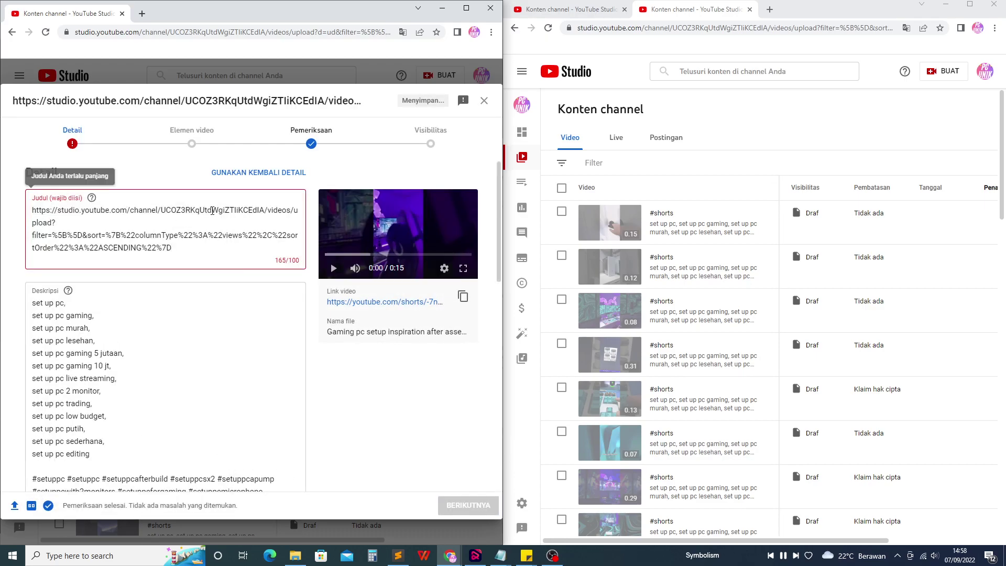
key("ctrl+z")
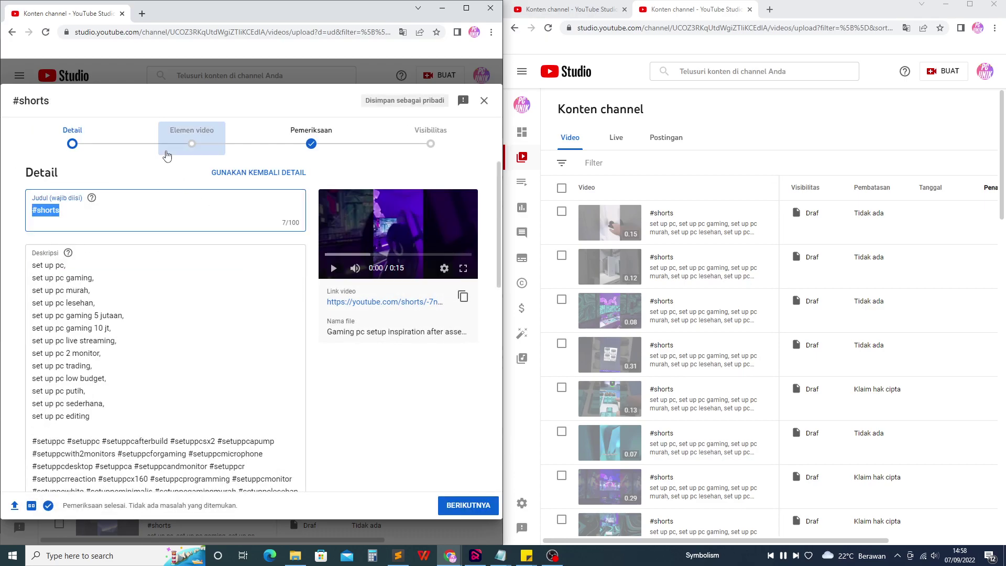
Switch to File Explorer and copy the video file name "Gaming pc setup inspiration after assembly (10)" from the Setup Pc folder.
left_click(289, 558)
right_click(666, 340)
left_click(702, 305)
key("ctrl+c")
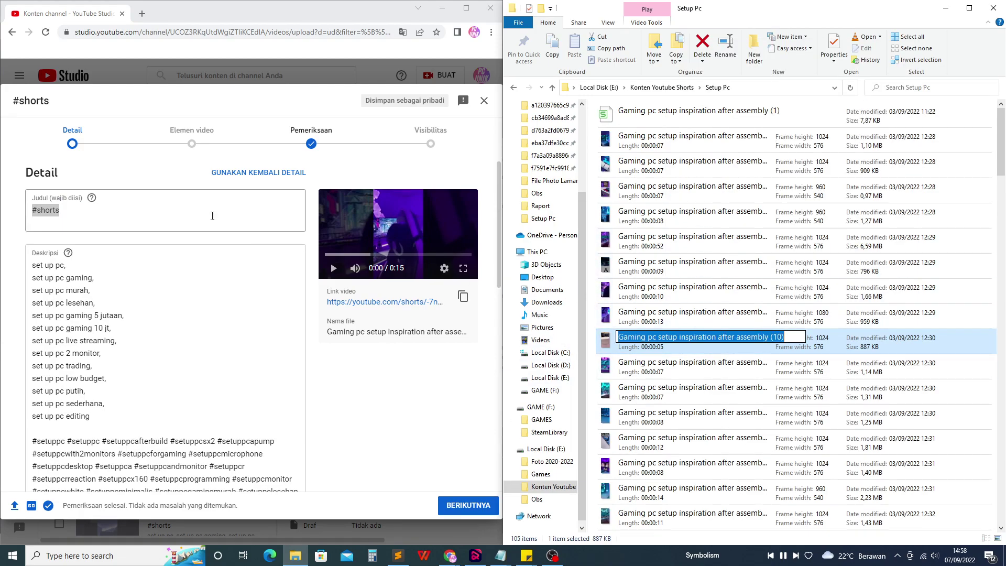
Title the open draft "Gaming pc setup inspiration after assembly (2) #shorts" and copy the full title.
left_click(140, 216)
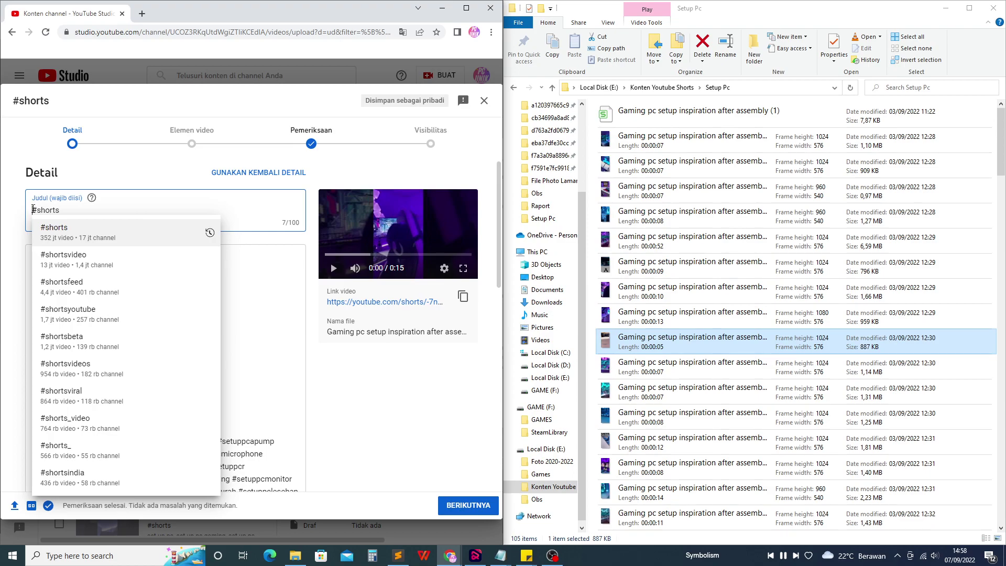
key("Home")
key("ctrl+v")
left_click(194, 211)
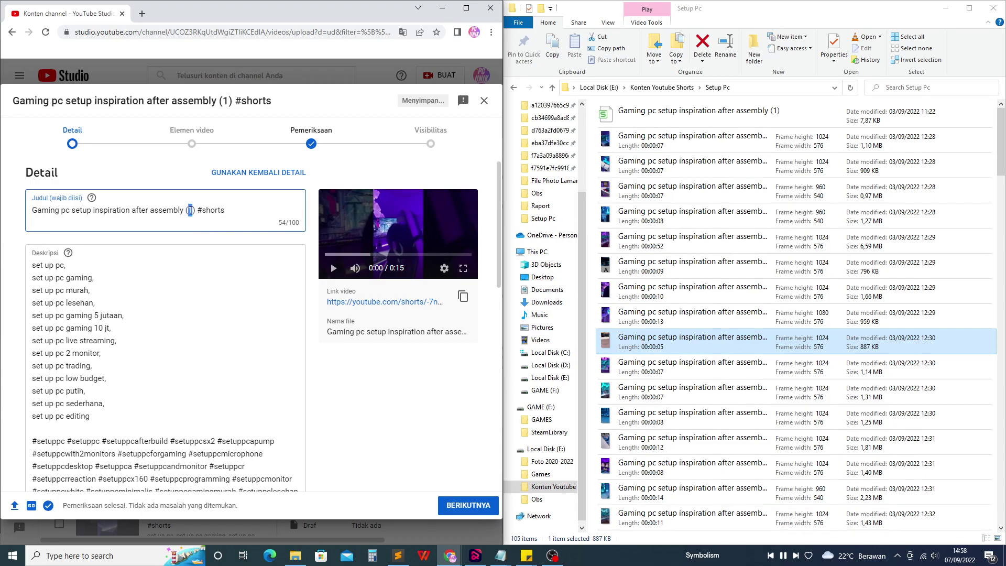
left_click(225, 209)
key("ctrl+a")
key("ctrl+c")
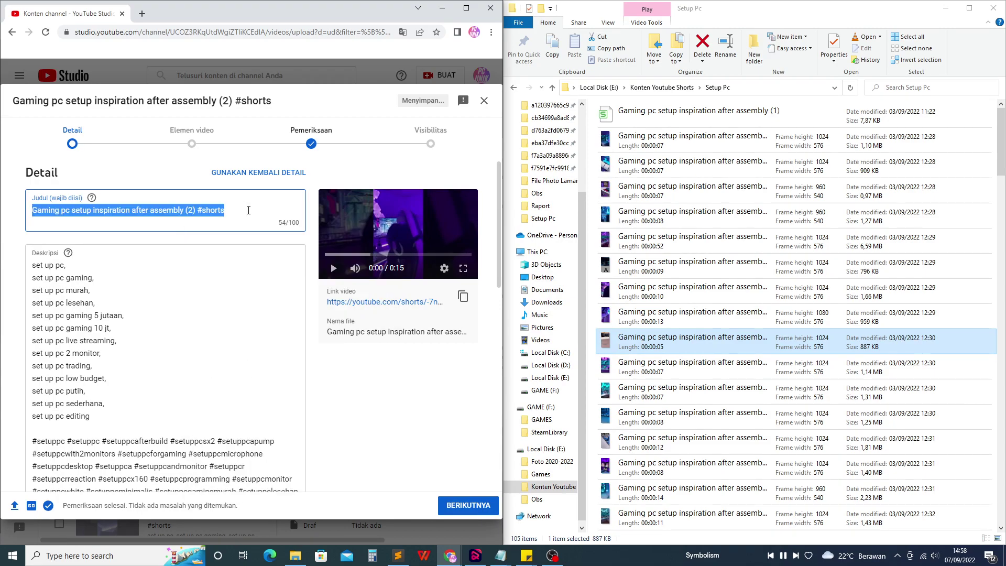
Publish the assembly (2) video as public and close the Setup Pc folder window.
left_click(461, 505)
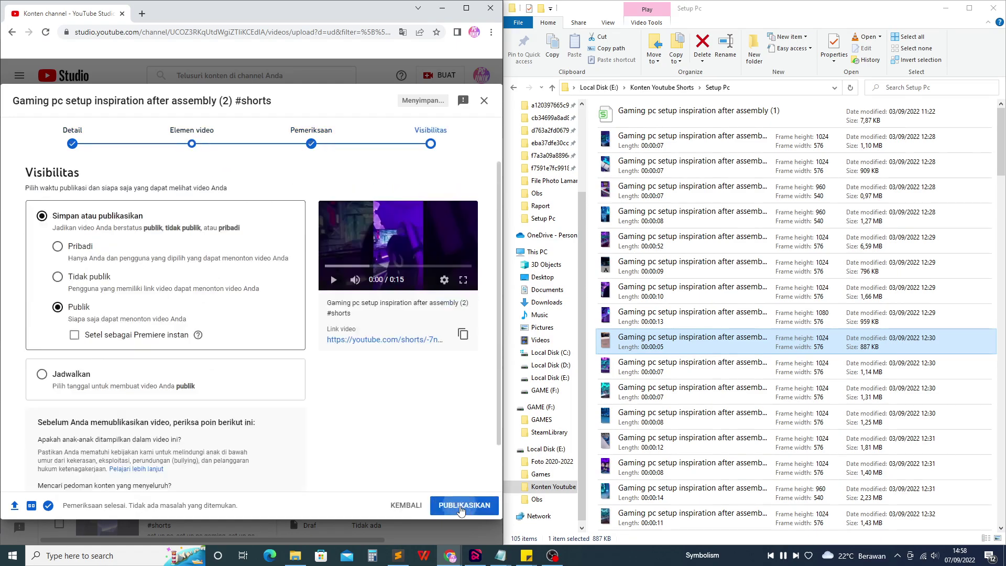
left_click(999, 17)
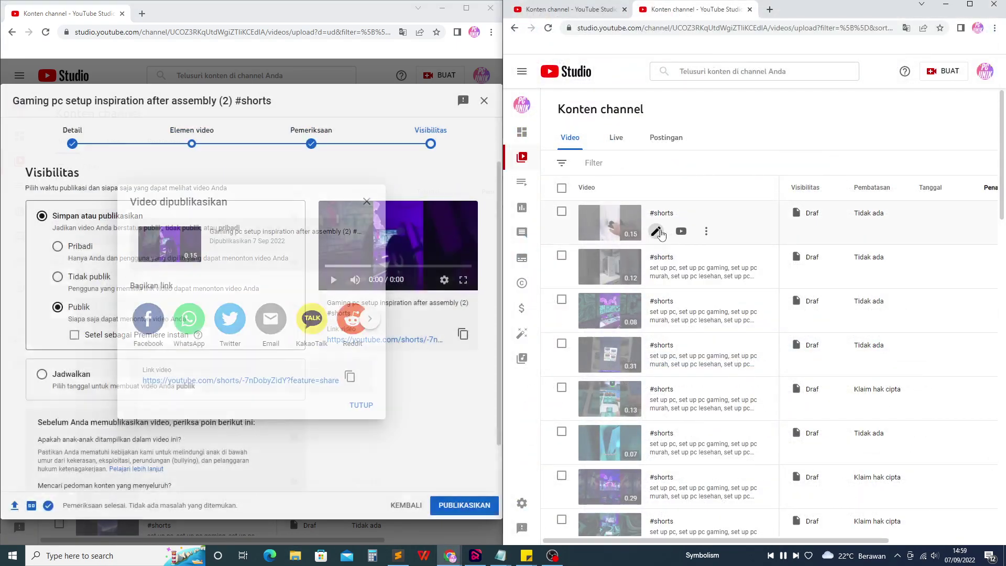
Title the first draft on the second-page list "Gaming pc setup inspiration after assembly (3) #shorts" and publish it as public.
left_click(658, 232)
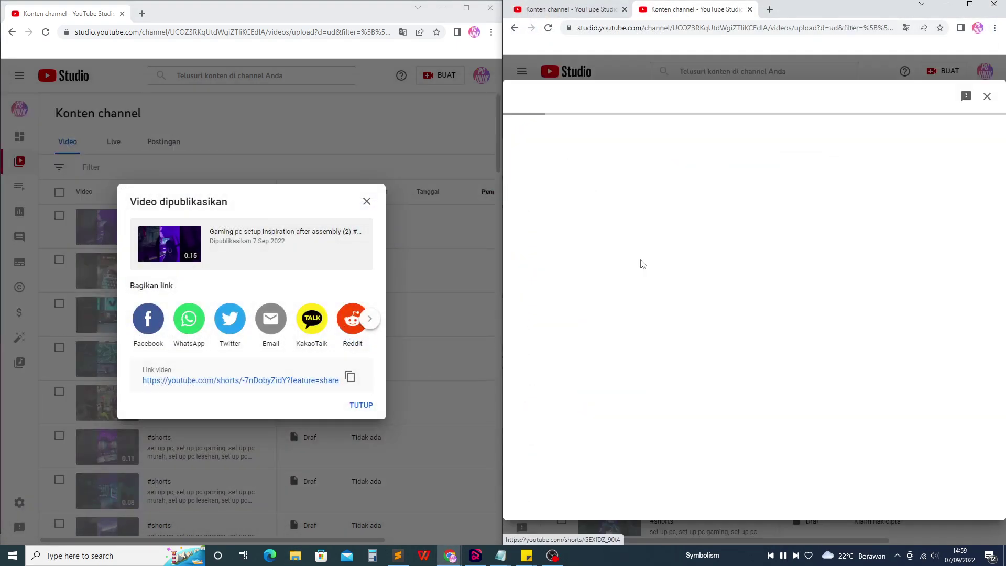
left_click(621, 209)
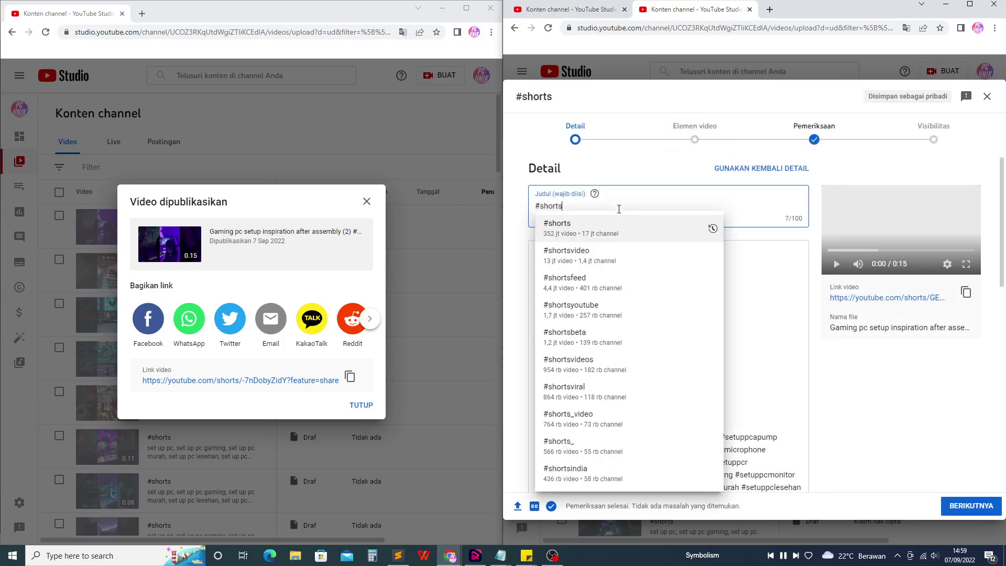
key("Home")
key("ctrl+v")
left_click(697, 206)
type("1")
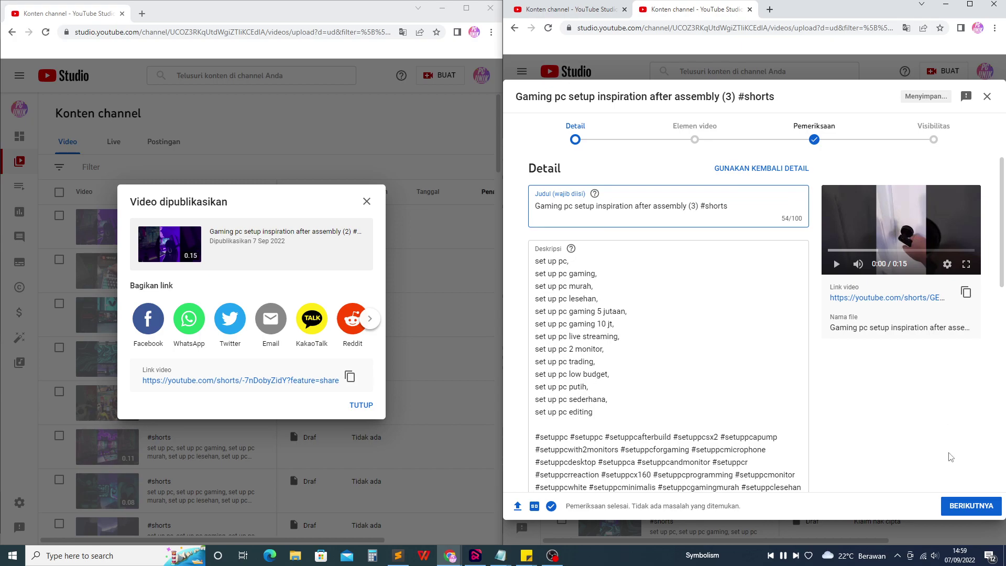
left_click(964, 506)
left_click(963, 506)
left_click(963, 506)
Title the 0.09 draft in the first-page list "Gaming pc setup inspiration after assembly (4) #shorts" and publish it as public.
left_click(286, 371)
key("Escape")
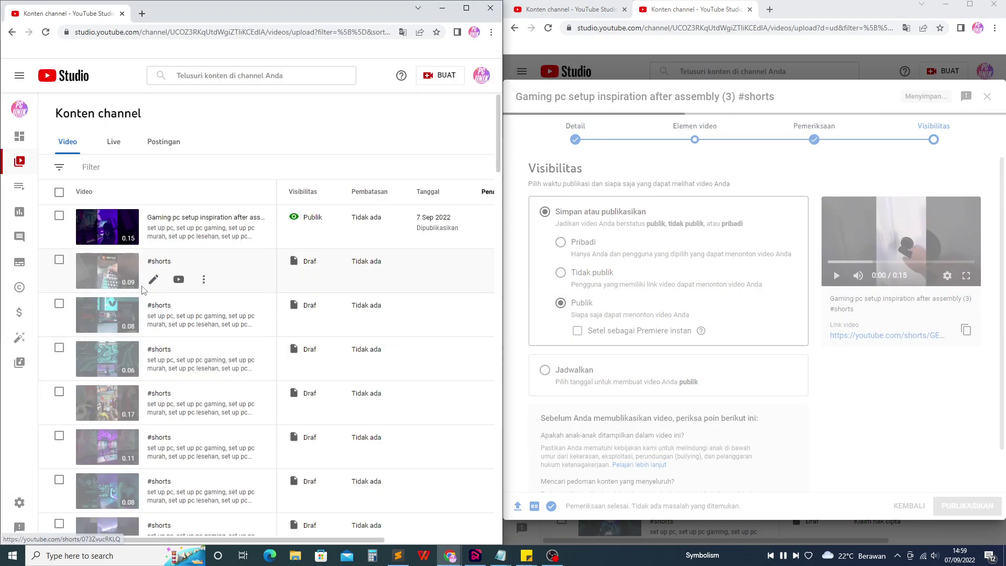
left_click(148, 277)
left_click(193, 204)
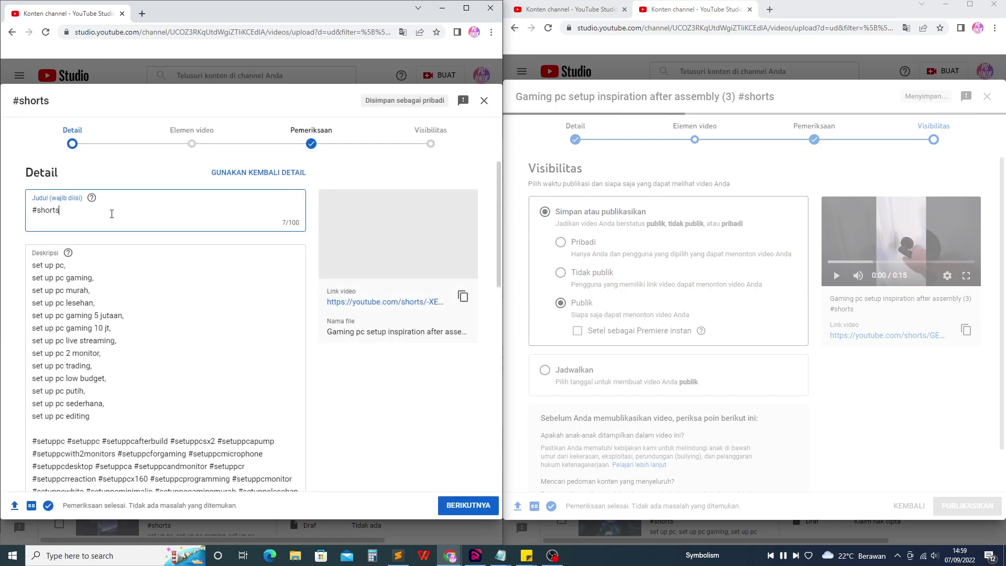
key("ctrl+a")
type("Gaming pc setup inspiration after assembly (2) #shorts")
key("BackSpace")
type("4")
left_click(475, 506)
left_click(474, 506)
left_click(474, 506)
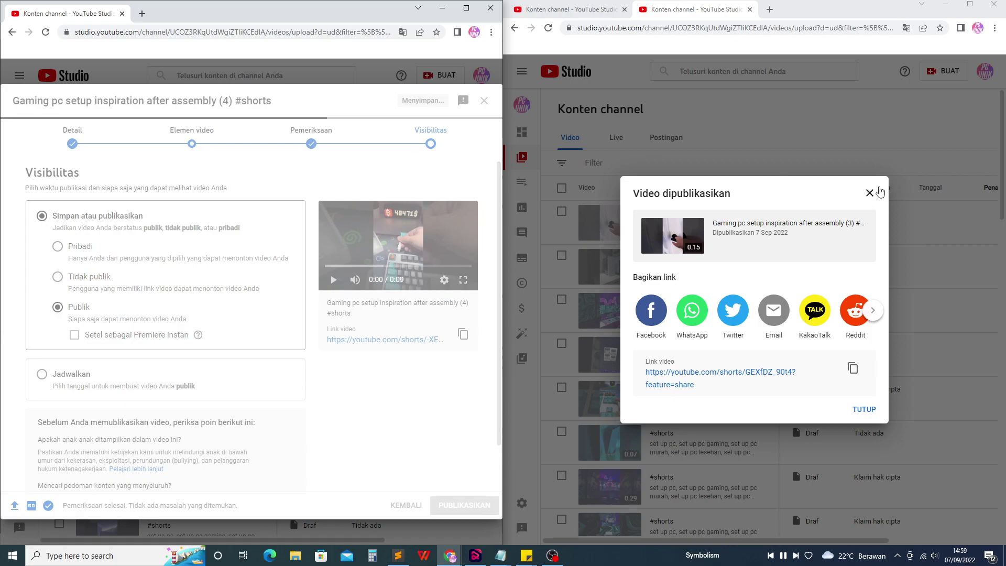
Title the 0.12 draft in the second-page list "Gaming pc setup inspiration after assembly (5) #shorts" and publish it as public.
left_click(871, 193)
left_click(654, 314)
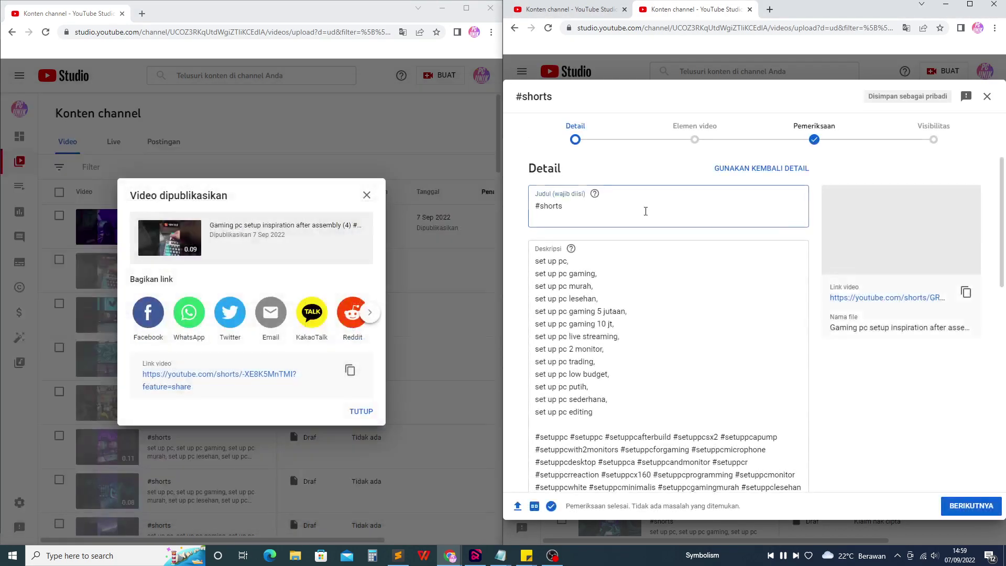
left_click(645, 207)
key("ctrl+a")
type("Gaming pc setup inspiration after assembly (2) #shorts")
double_click(692, 206)
type("5")
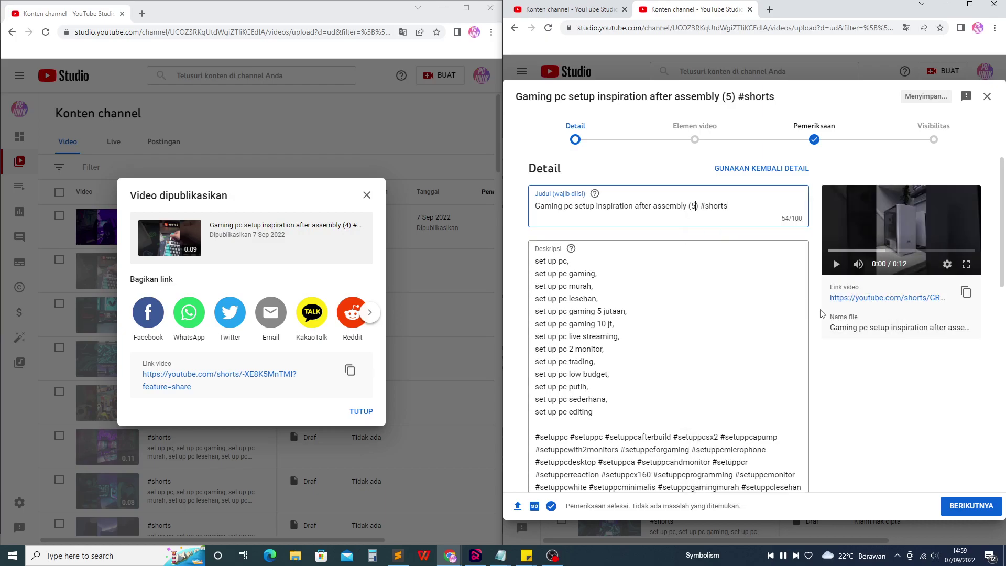
left_click(959, 511)
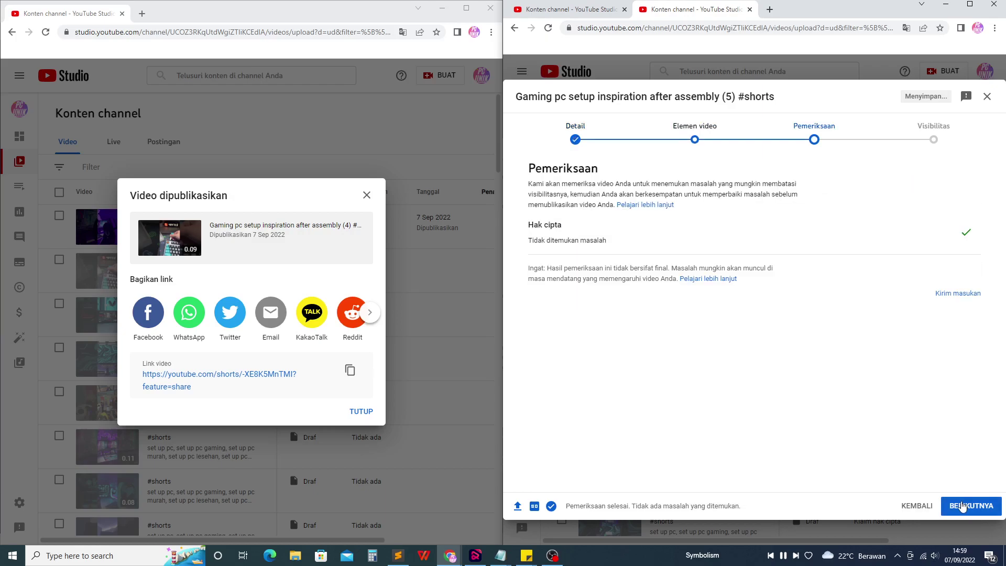
left_click(964, 506)
left_click(962, 507)
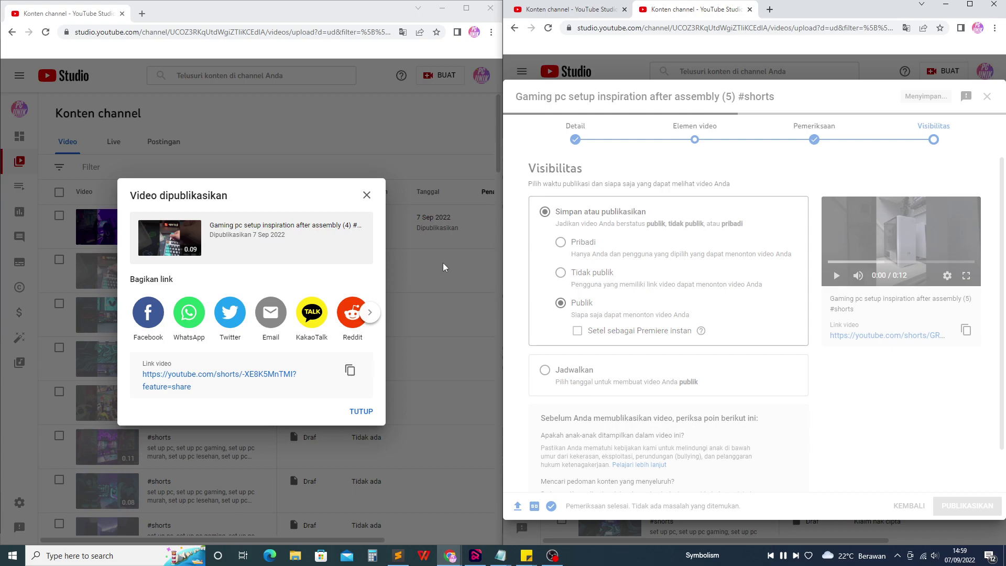
Title the next draft in the first-page list "Gaming pc setup inspiration after assembly (6) #shorts" and publish it as public.
left_click(367, 196)
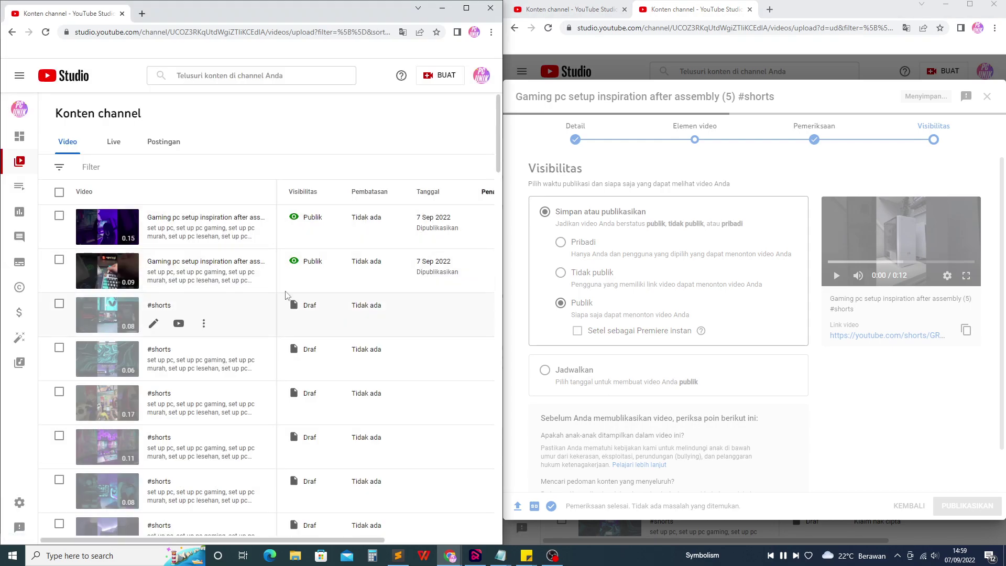
left_click(155, 323)
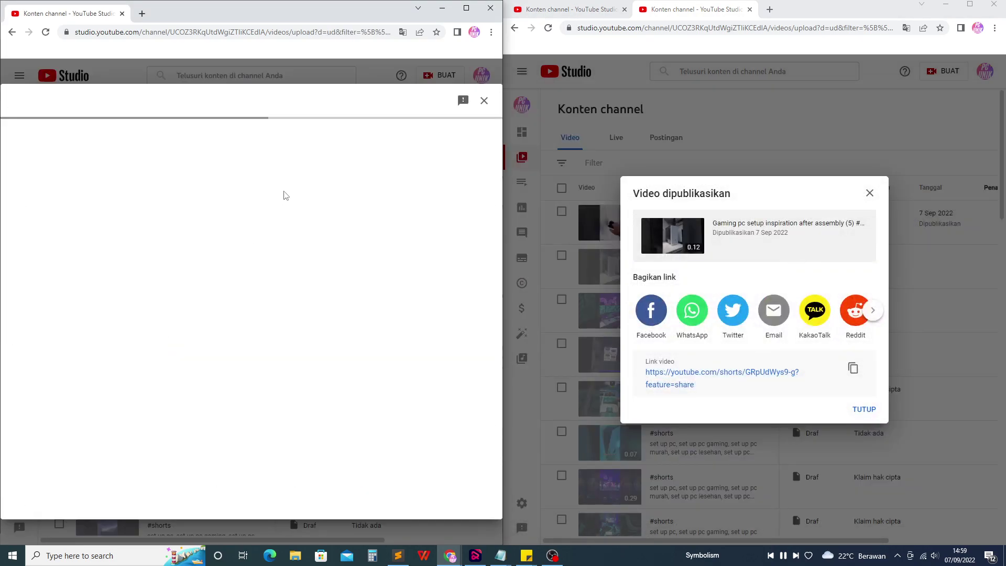
left_click(280, 215)
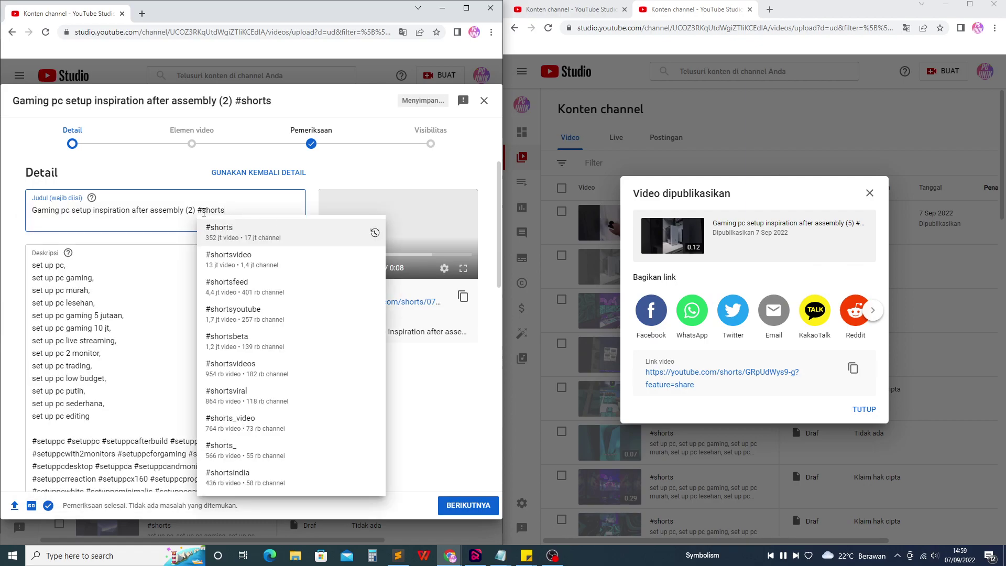
double_click(191, 211)
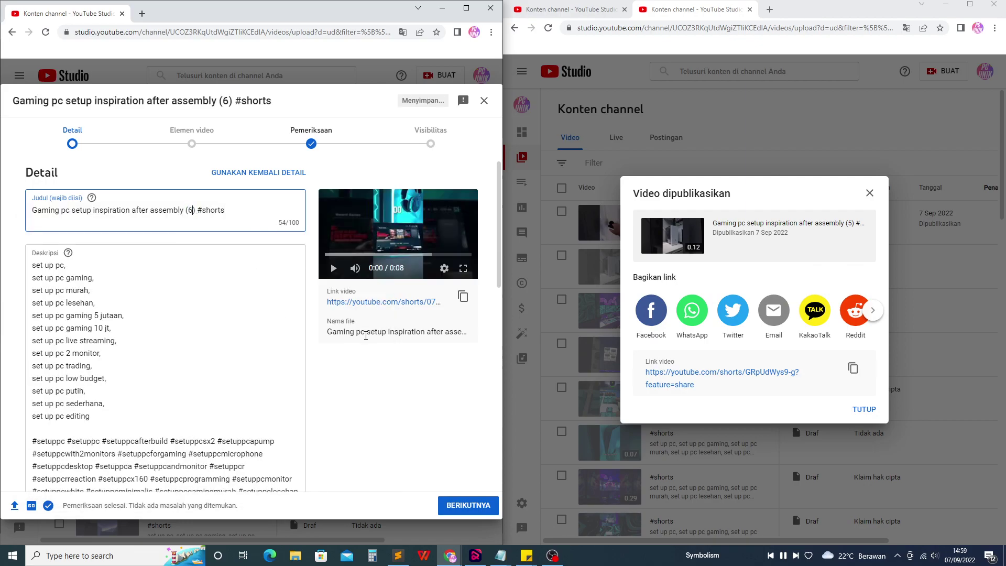
left_click(469, 504)
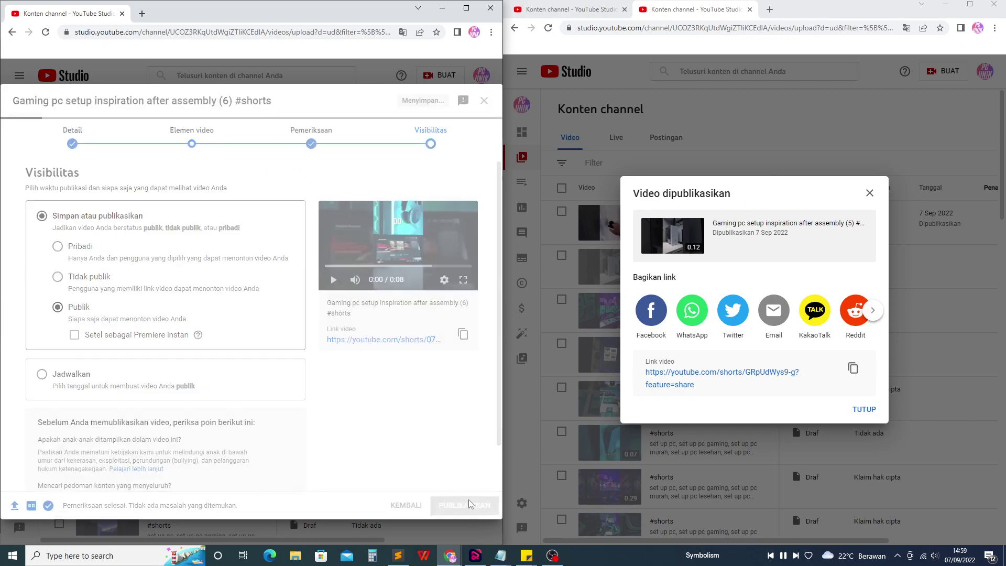
Title the next draft in the second-page list "Gaming pc setup inspiration after assembly (7) #shorts" and publish it as public.
left_click(870, 193)
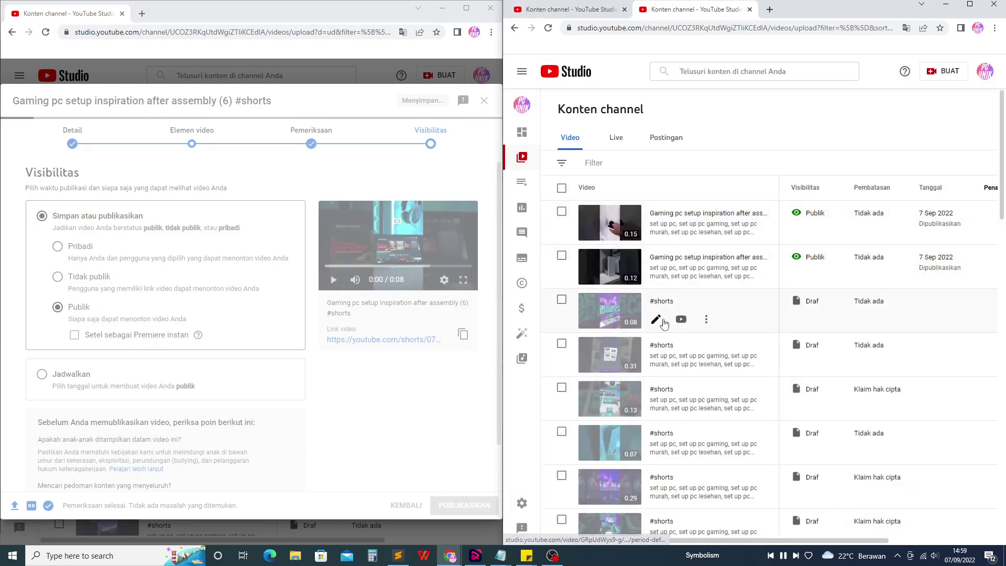
left_click(656, 321)
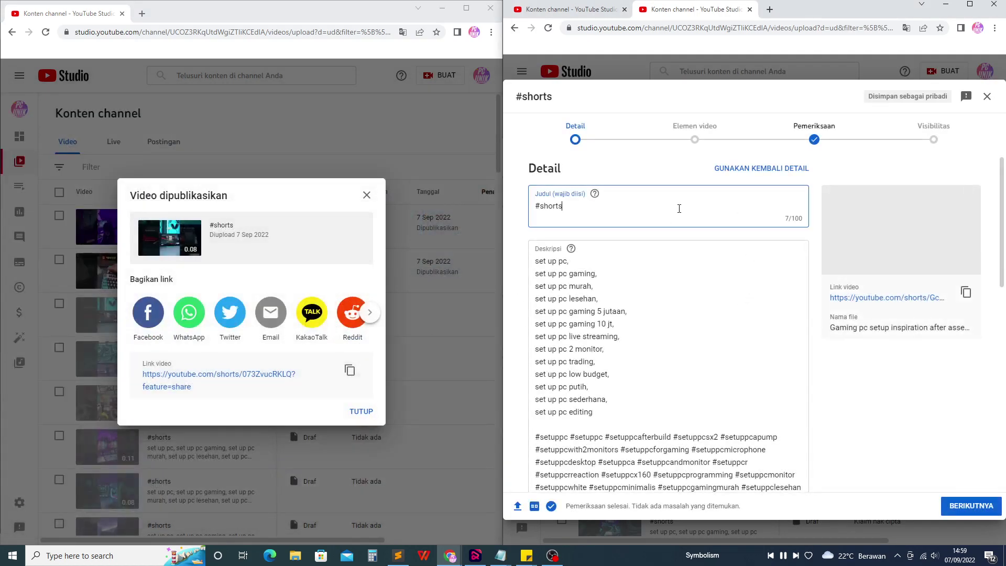
type("Gaming pc setup inspiration after assembly (2) #shorts")
left_click(695, 207)
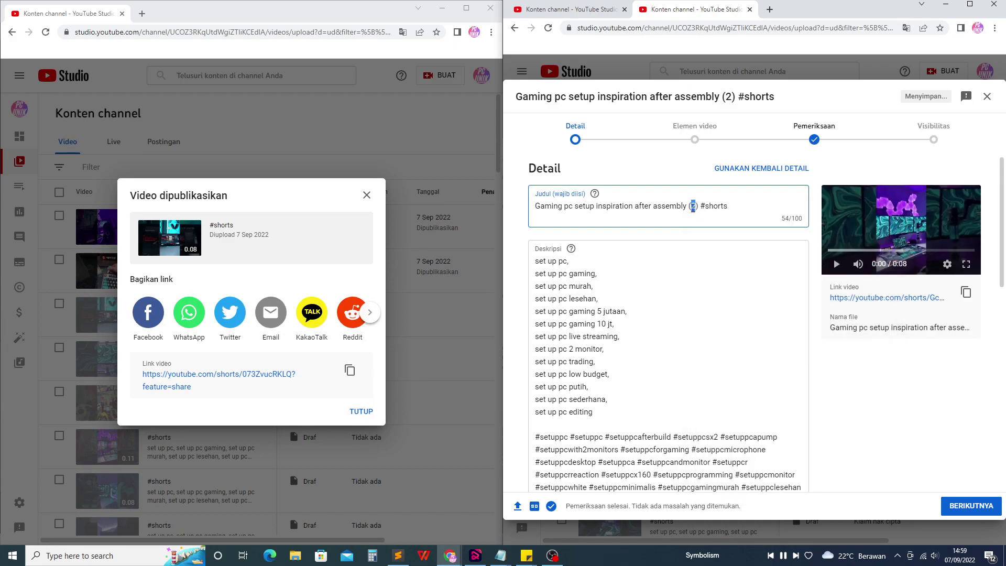
left_click(964, 504)
left_click(964, 504)
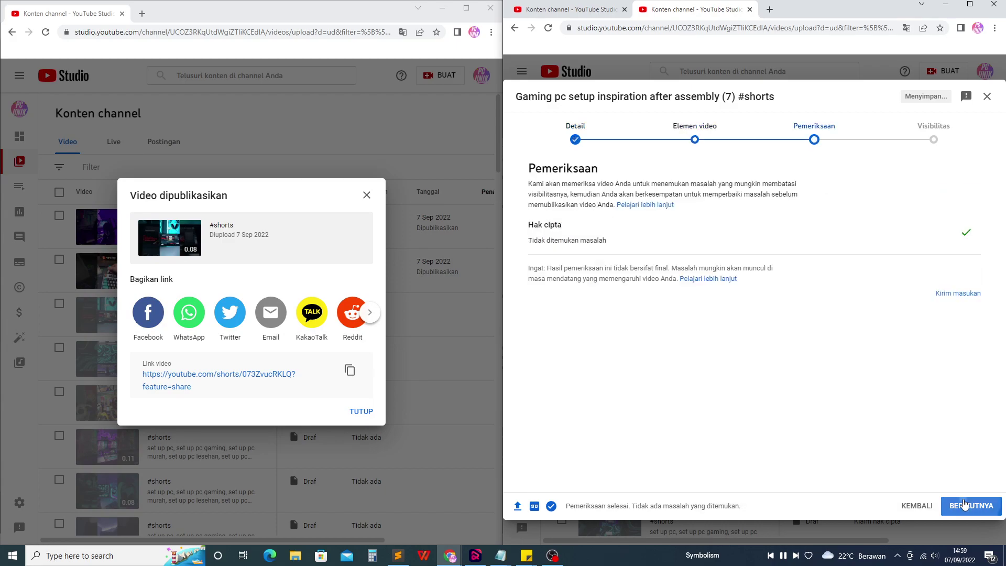
left_click(965, 504)
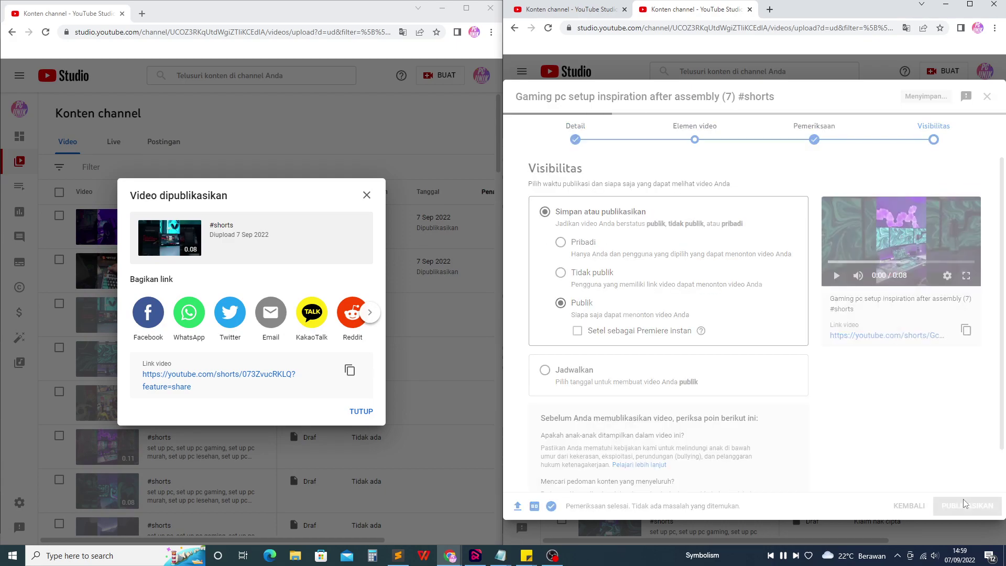
Open the next draft in the first-page list and title it "Gaming pc setup inspiration after assembly (8) #shorts".
left_click(367, 195)
left_click(154, 369)
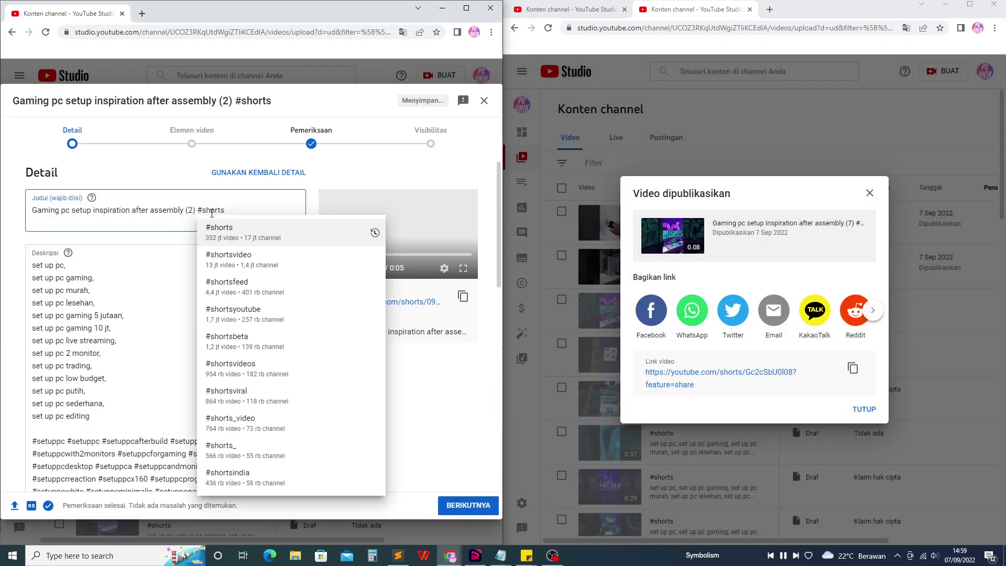
double_click(190, 210)
type("8")
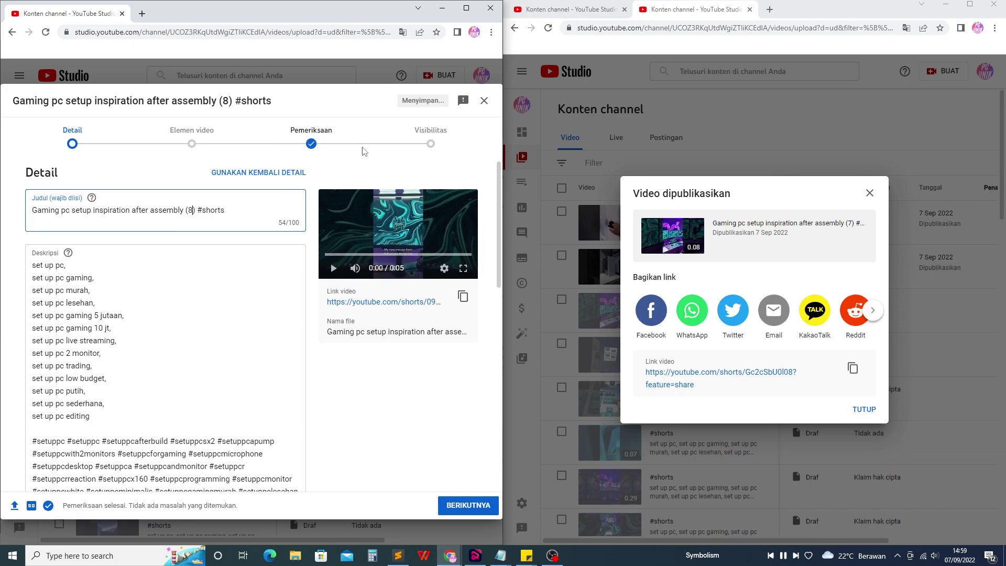
Schedule the assembly (8) video for 8 Sep 2022 at 00.00 and close the other window's publish confirmation.
left_click(427, 141)
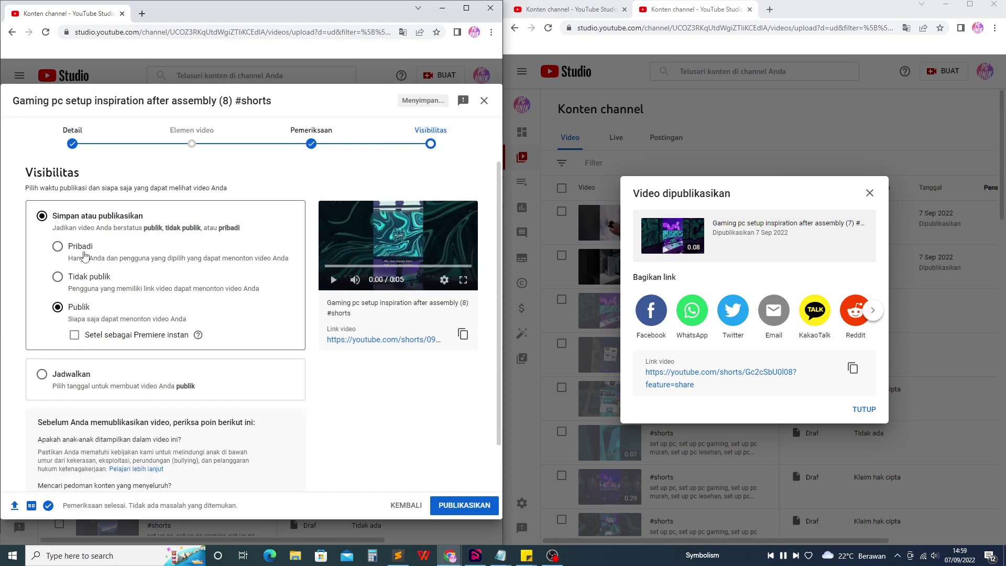
left_click(72, 383)
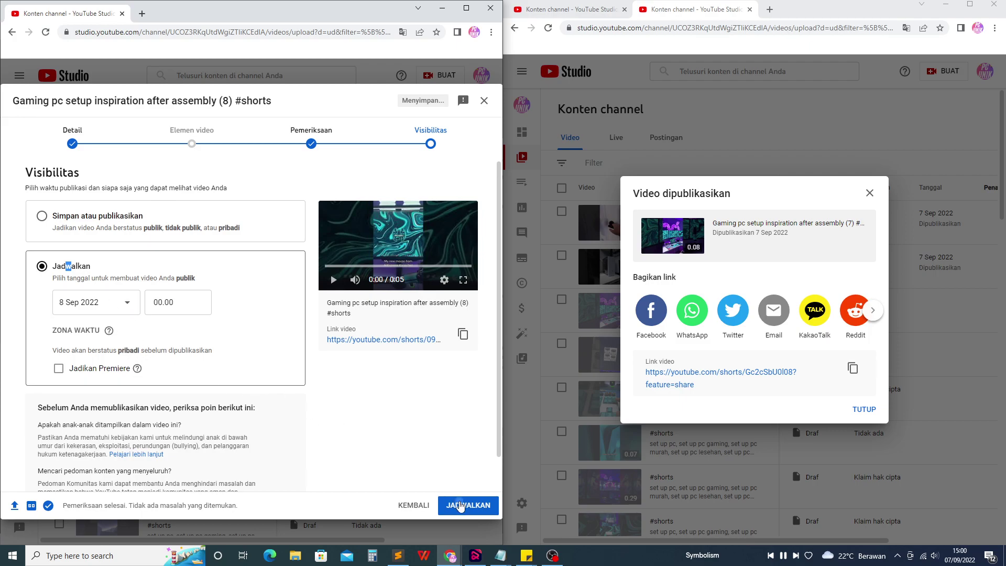
left_click(460, 506)
left_click(863, 410)
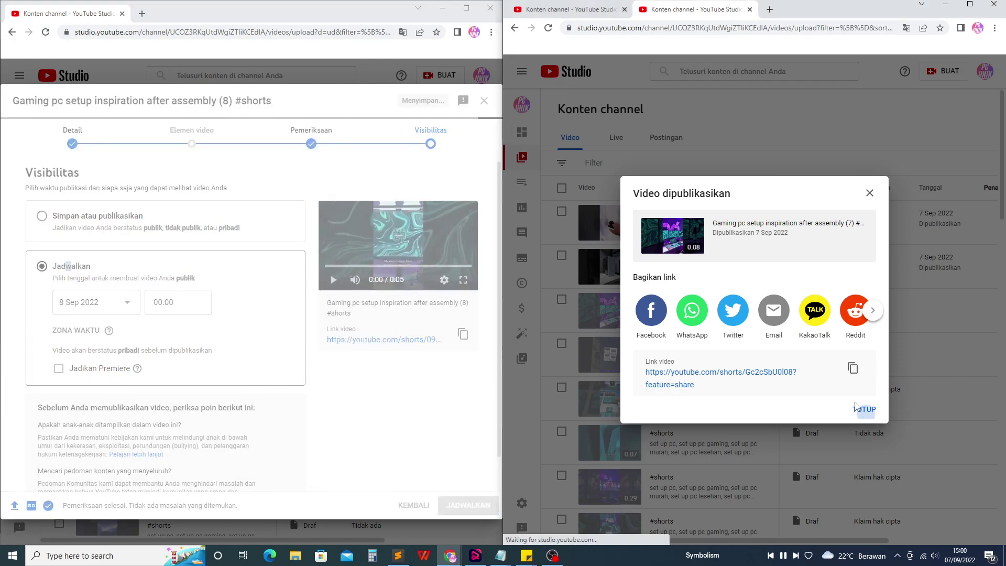
Open the next draft in the second-page list and title it "Gaming pc setup inspiration after assembly (9) #shorts".
left_click(656, 361)
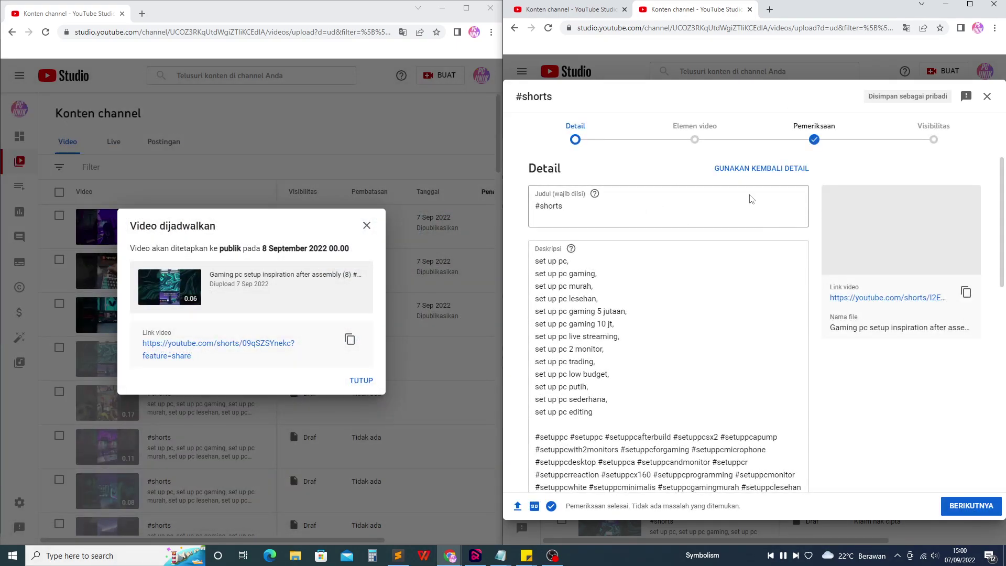
left_click(688, 203)
key("ctrl+a")
type("Gaming pc setup inspiration after assembly (2) #shorts")
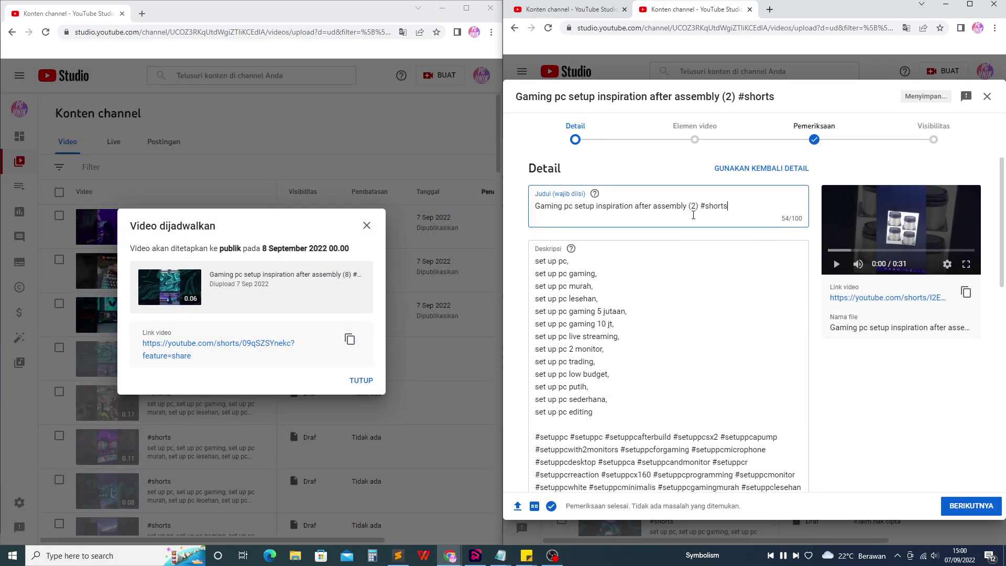
left_click(693, 206)
scroll(847, 403, "down", 10)
scroll(889, 388, "up", 10)
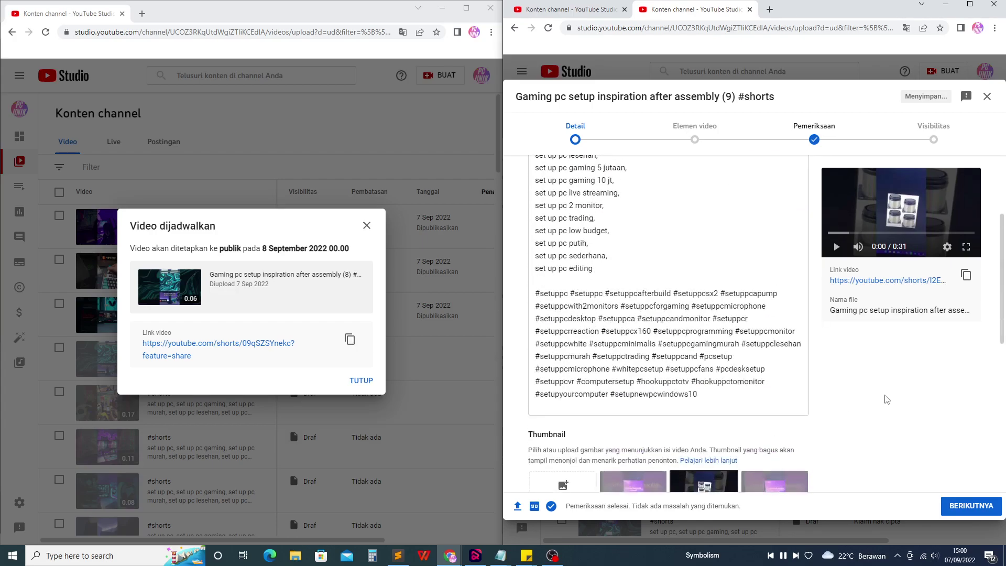
Schedule the assembly (9) video for 8 Sep 2022 at 00.00 and close the other window's scheduling confirmation.
left_click(932, 133)
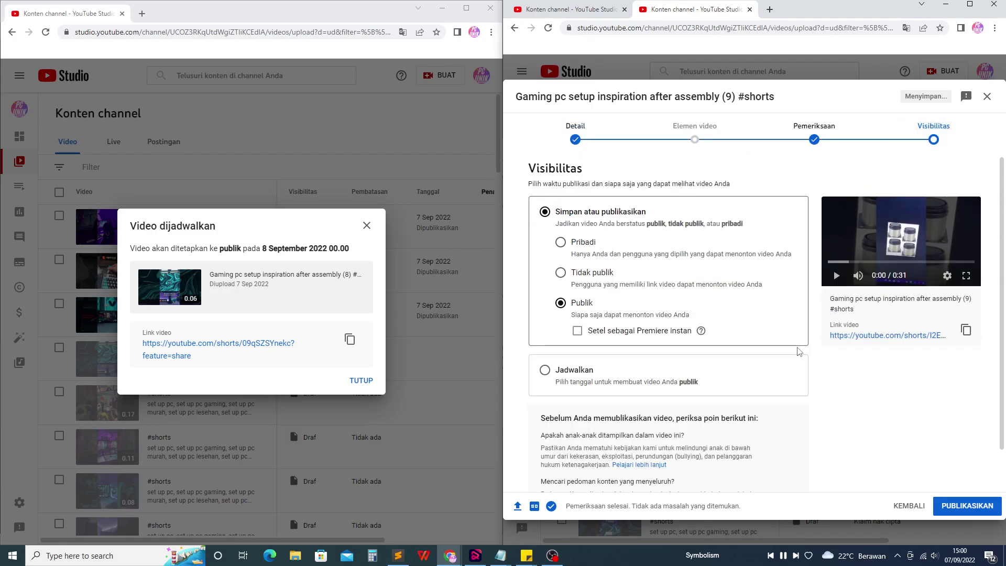
left_click(561, 393)
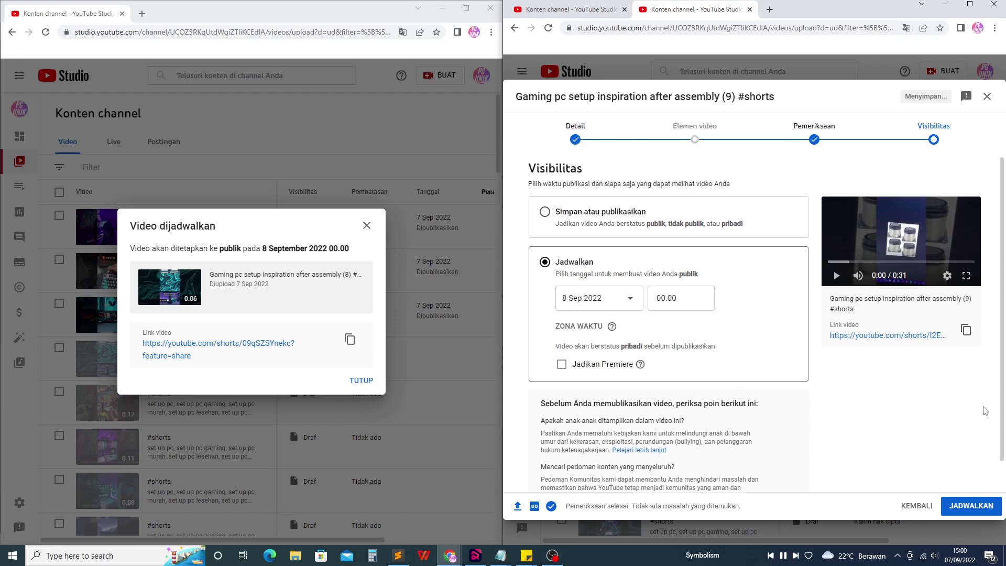
left_click(972, 506)
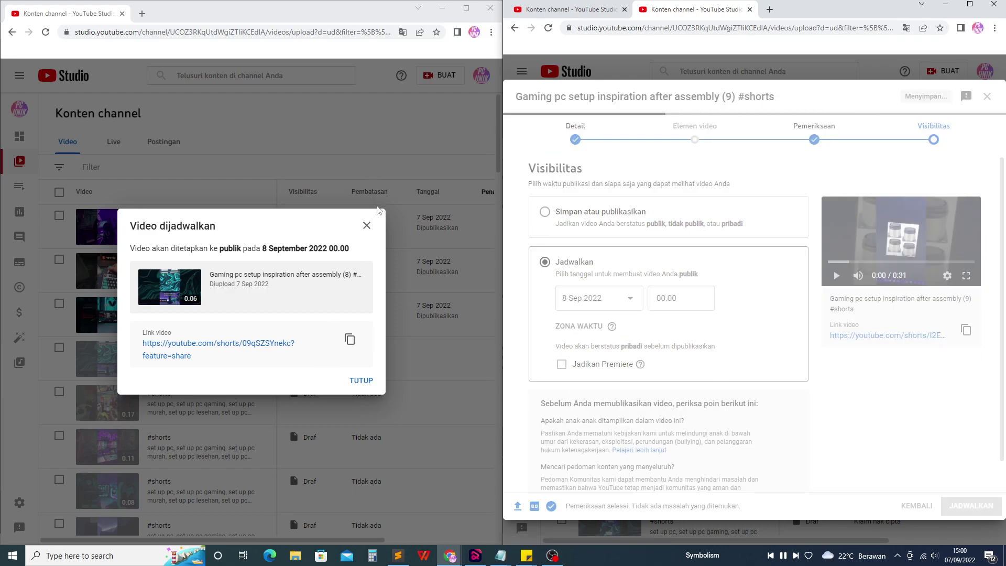
left_click(367, 225)
scroll(213, 331, "down", 2)
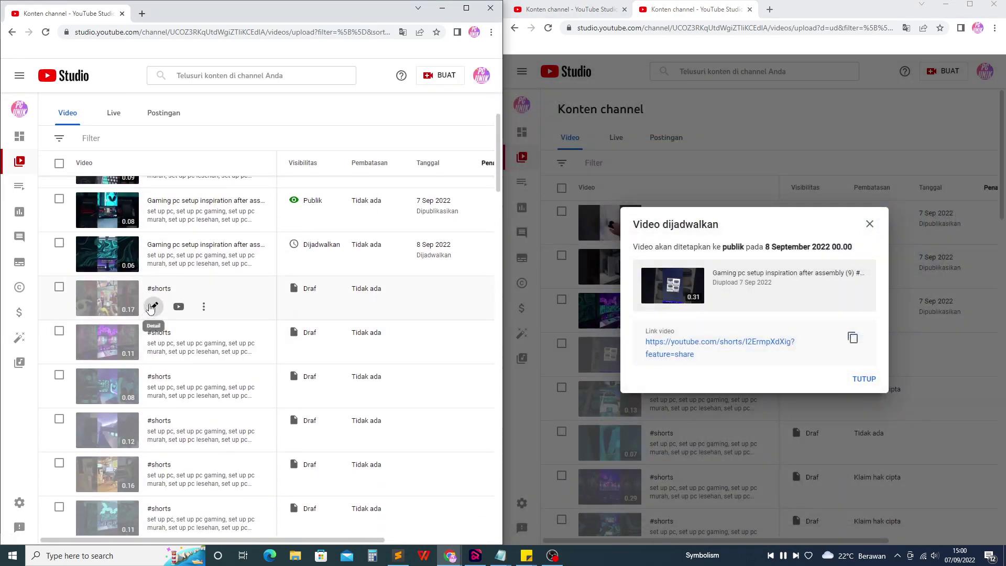
Open the 0.17 draft and title it "Gaming pc setup inspiration after assembly (10) #shorts", continuing to its video elements.
left_click(152, 306)
left_click(135, 211)
key("ctrl+a")
type("Gaming pc setup inspiration after assembly (2) #shorts")
left_click(191, 211)
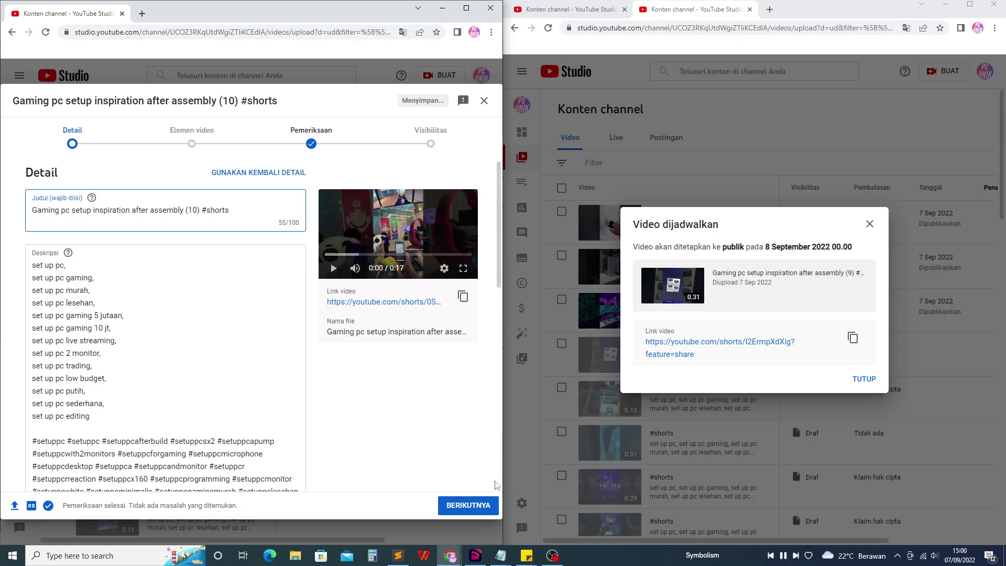
left_click(455, 503)
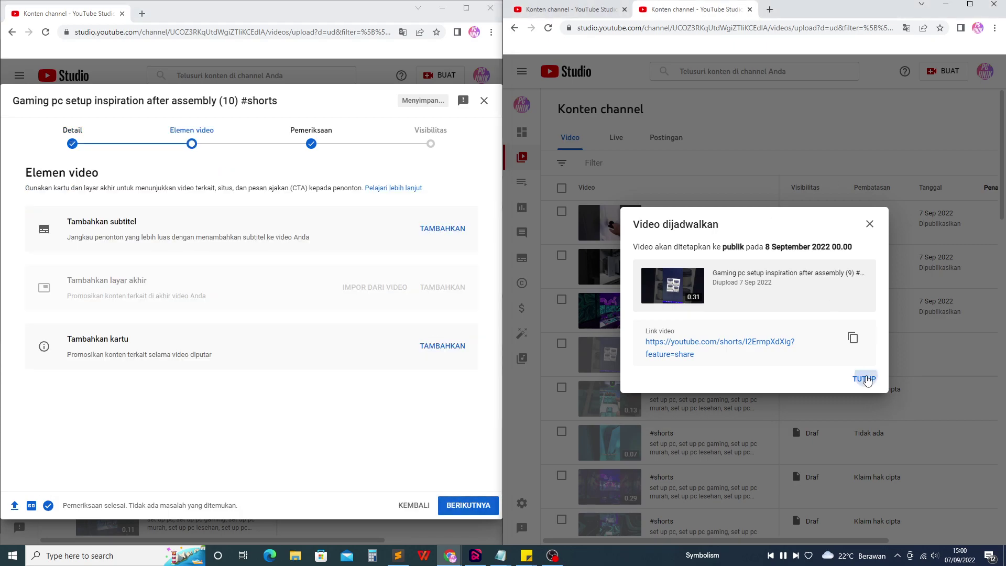
In the other browser window, open the 0.13 draft and title it "Gaming pc setup inspiration after assembly (11) #shorts".
left_click(867, 381)
left_click(655, 408)
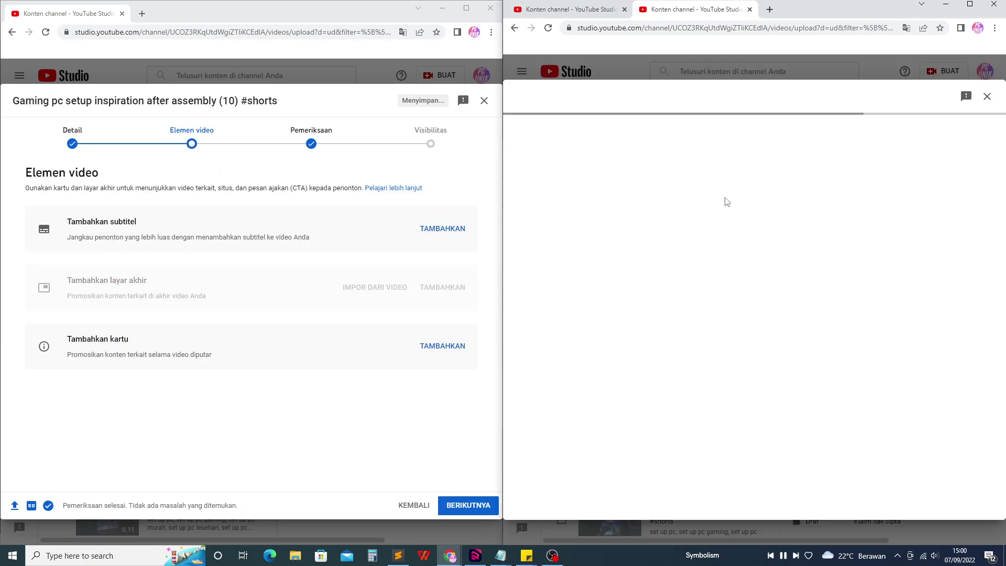
key("ctrl+a")
left_click(655, 206)
key("ctrl+a")
type("Gaming pc setup inspiration after assembly (2) #shorts")
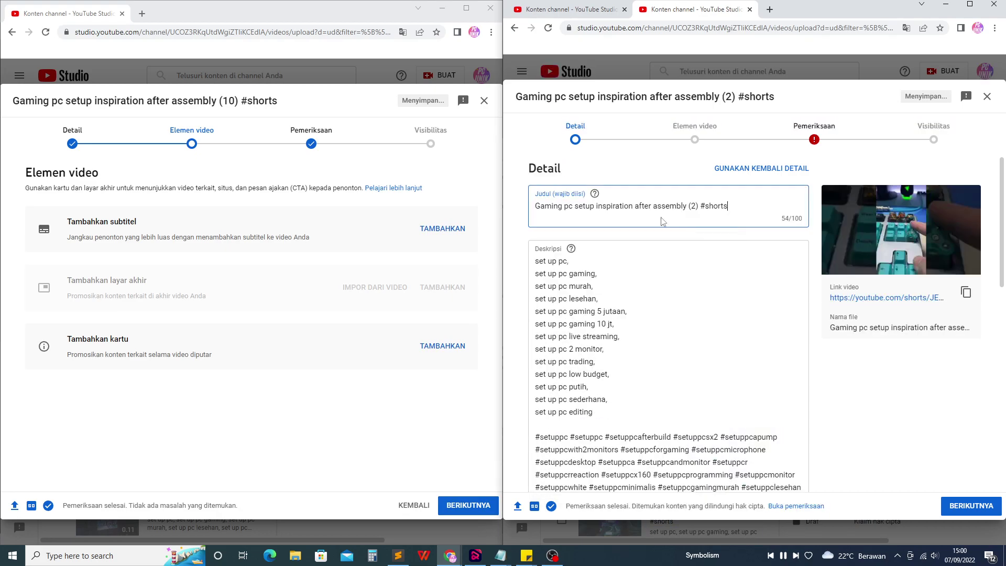
double_click(693, 206)
type("11")
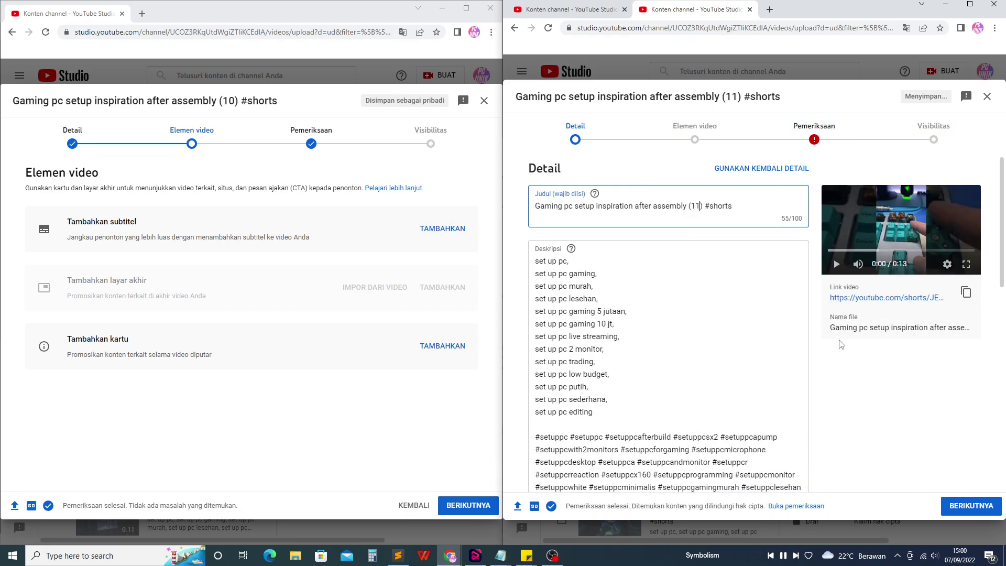
Schedule video (10) to go public on 8 Sep 2022 at 00.00.
left_click(441, 506)
left_click(450, 506)
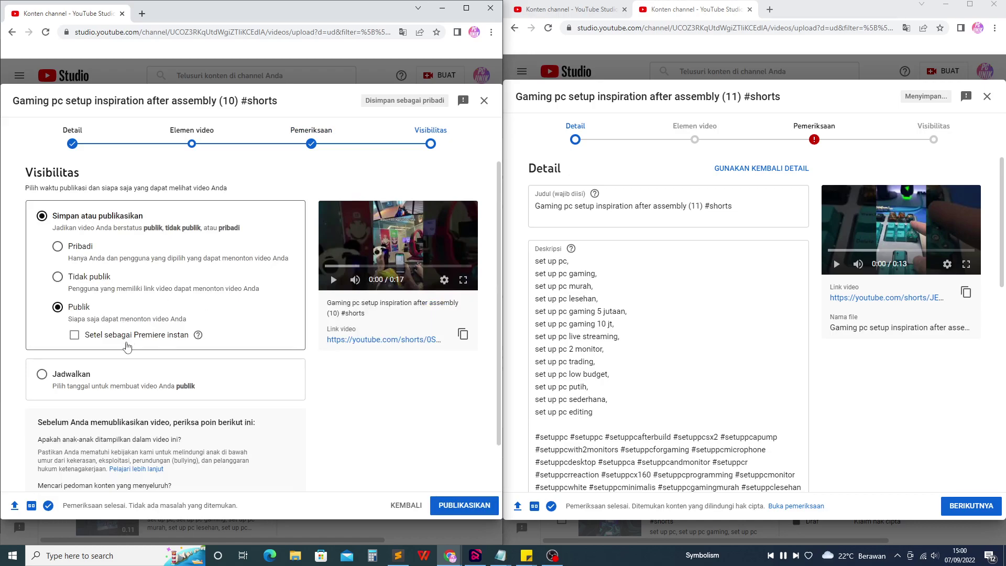
left_click(76, 381)
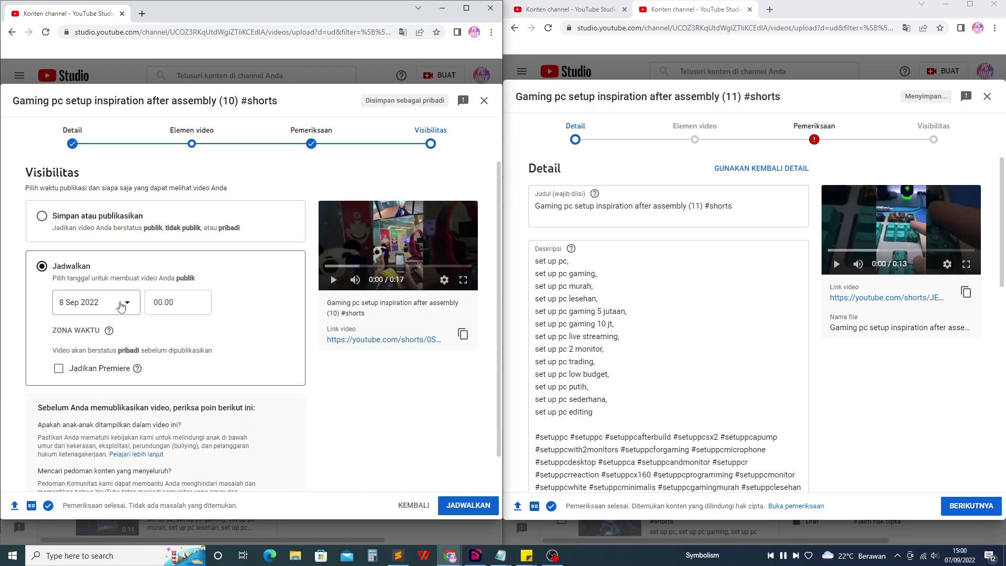
left_click(464, 506)
Schedule video (11) to go public on 8 Sep 2022 at 00.00.
left_click(984, 507)
left_click(985, 507)
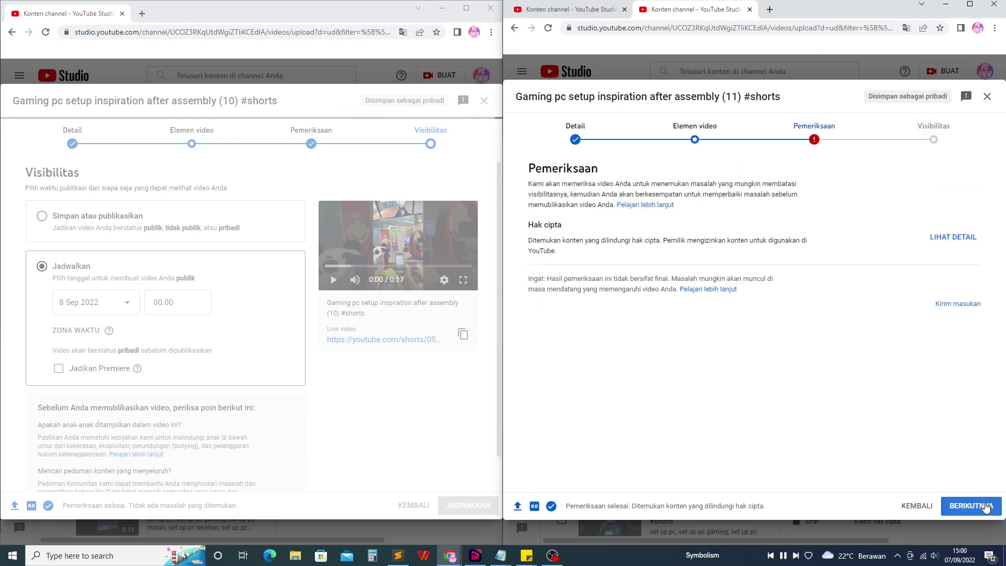
left_click(985, 506)
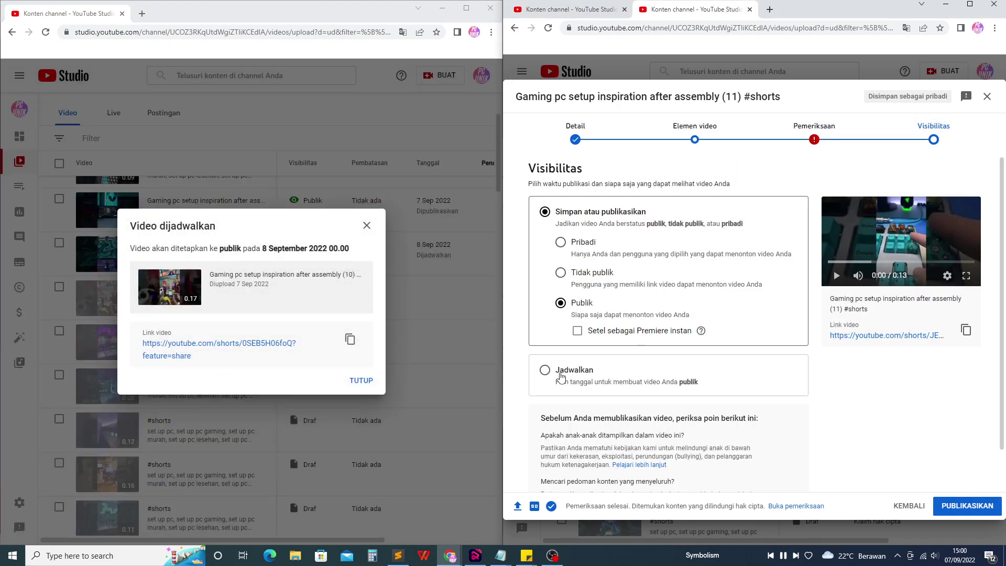
left_click(636, 367)
left_click(670, 298)
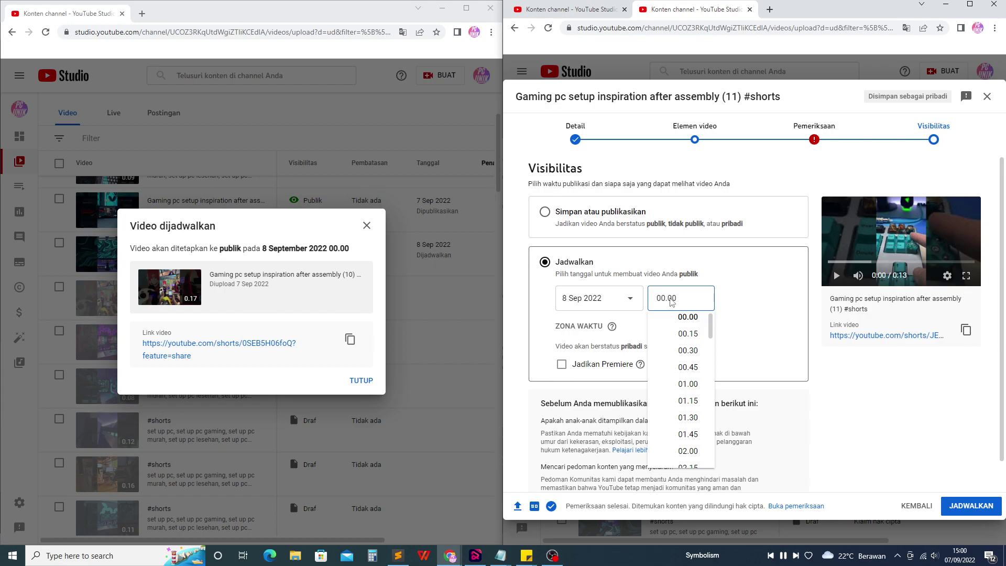
left_click(762, 305)
left_click(984, 507)
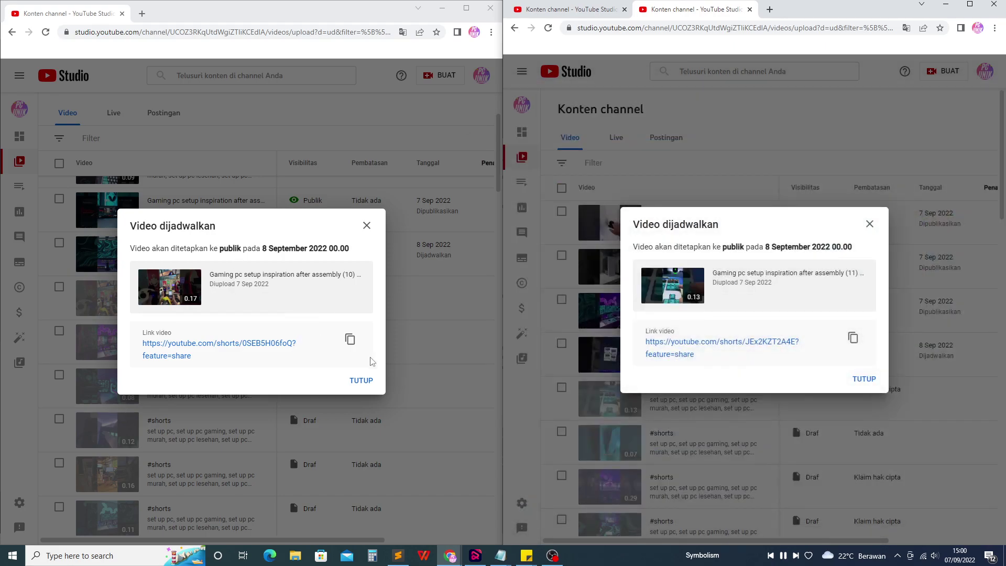
Dismiss both scheduling confirmations and title the first 0.11 draft "Gaming pc setup inspiration after assembly (12) #shorts".
left_click(361, 380)
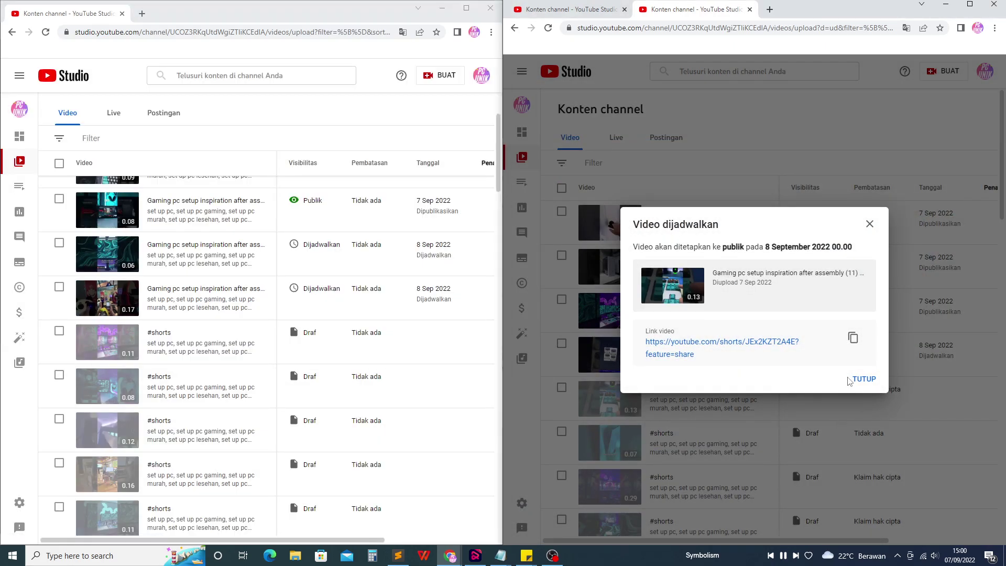
left_click(864, 378)
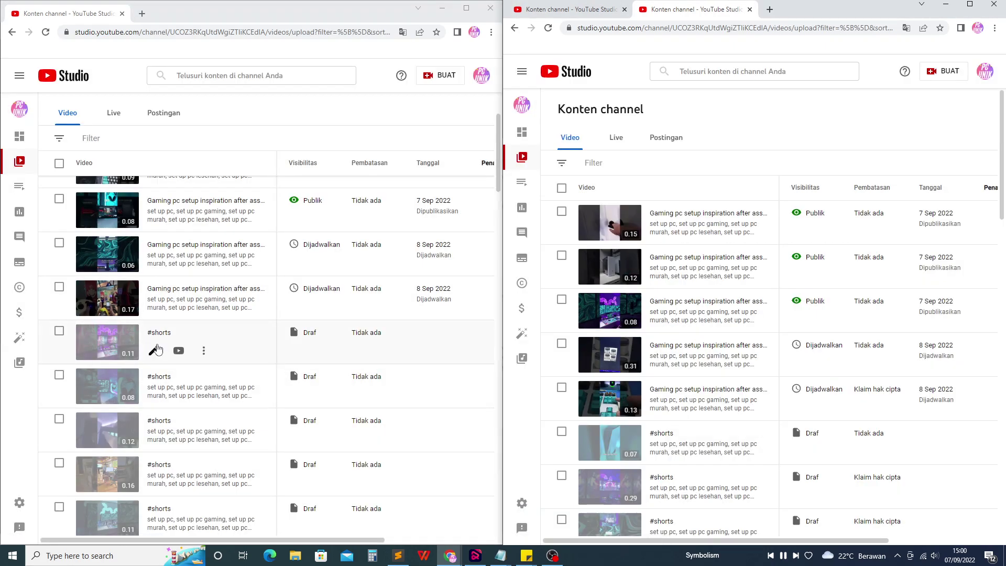
left_click(153, 352)
left_click(220, 210)
key("ctrl+a")
type("Gaming pc setup inspiration after assembly (2) #shorts")
left_click(190, 210)
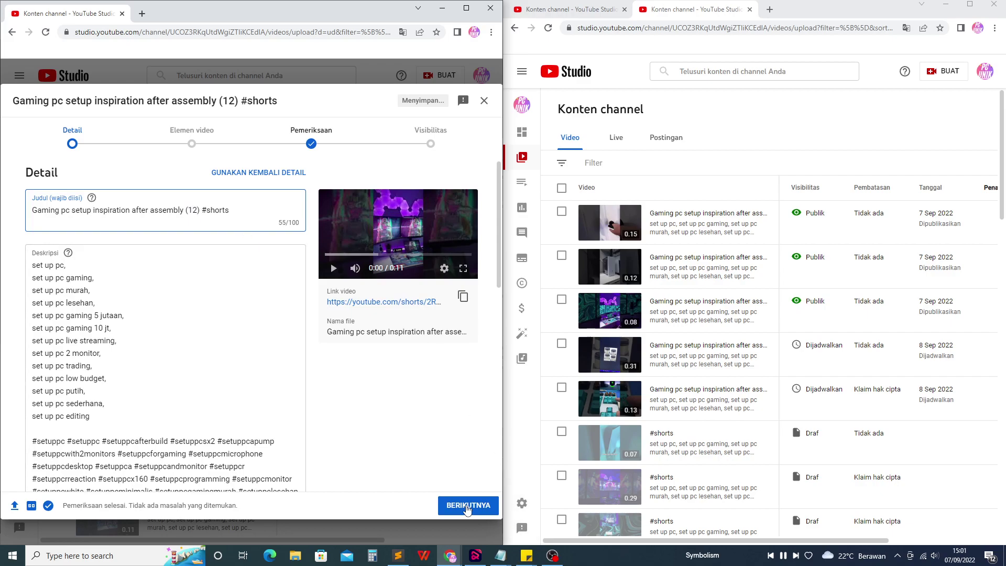
Schedule video (12) to go public on 9 Sep 2022 at 00.00.
left_click(468, 506)
left_click(468, 506)
left_click(468, 506)
left_click(57, 307)
left_click(43, 374)
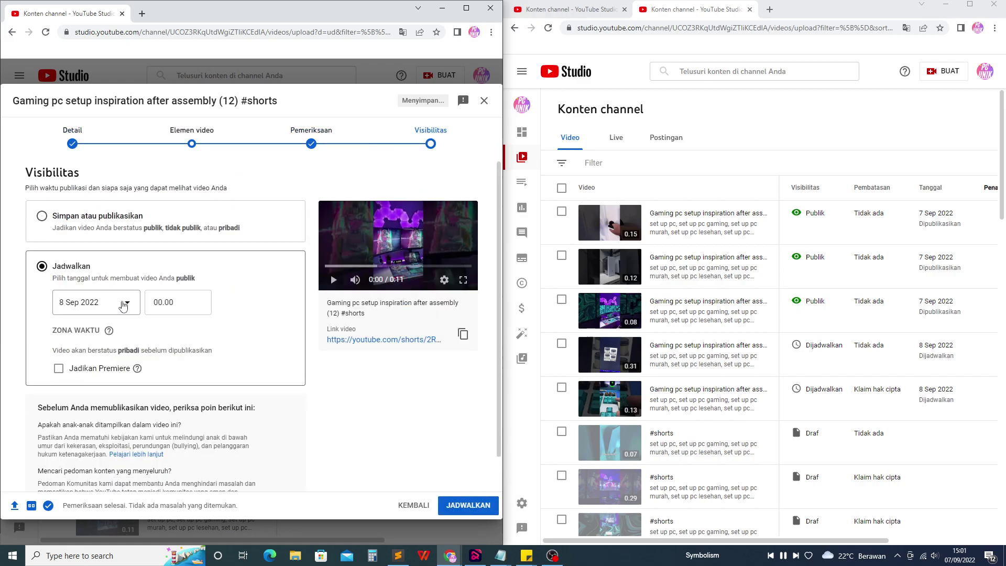
left_click(118, 306)
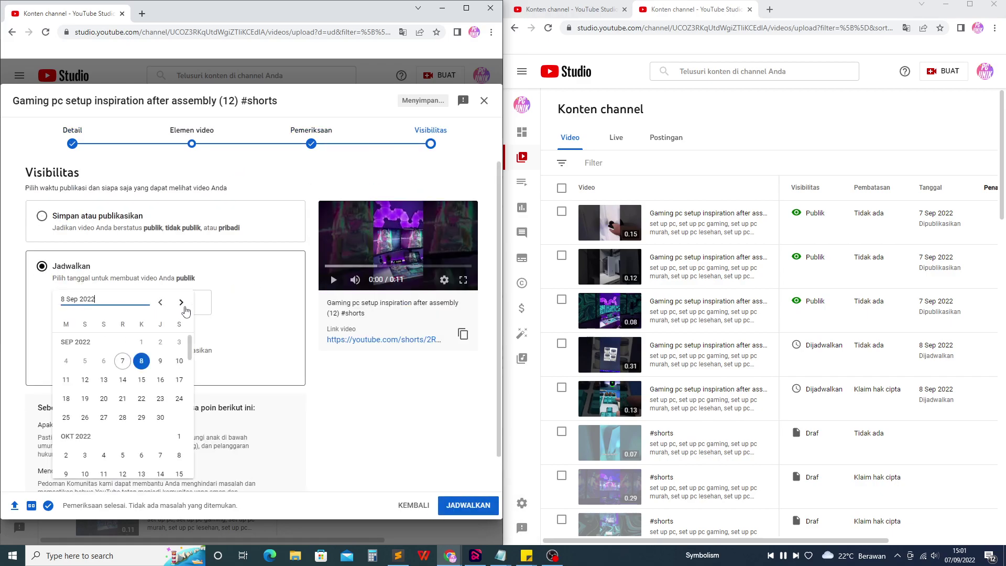
left_click(181, 304)
left_click(160, 302)
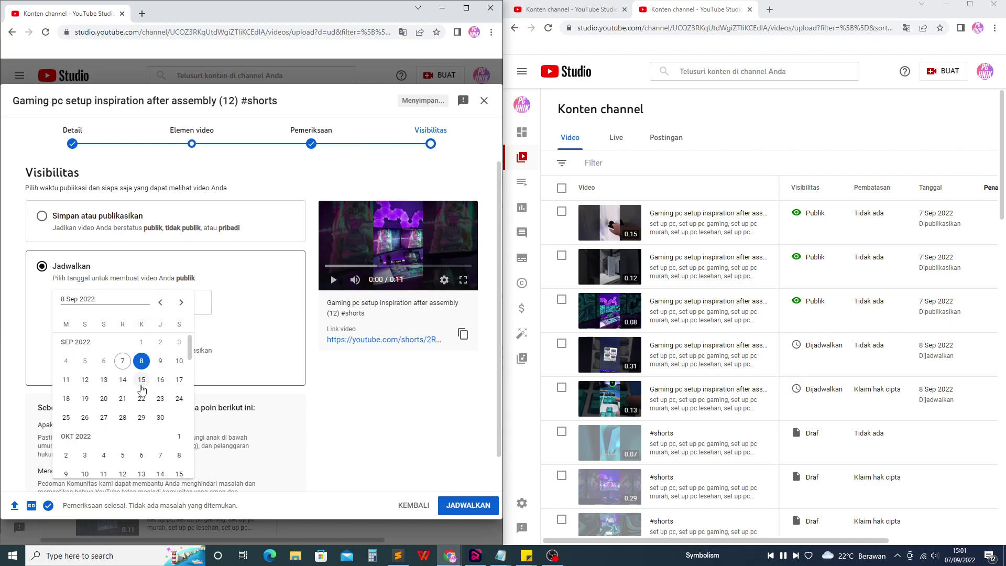
left_click(161, 360)
left_click(467, 505)
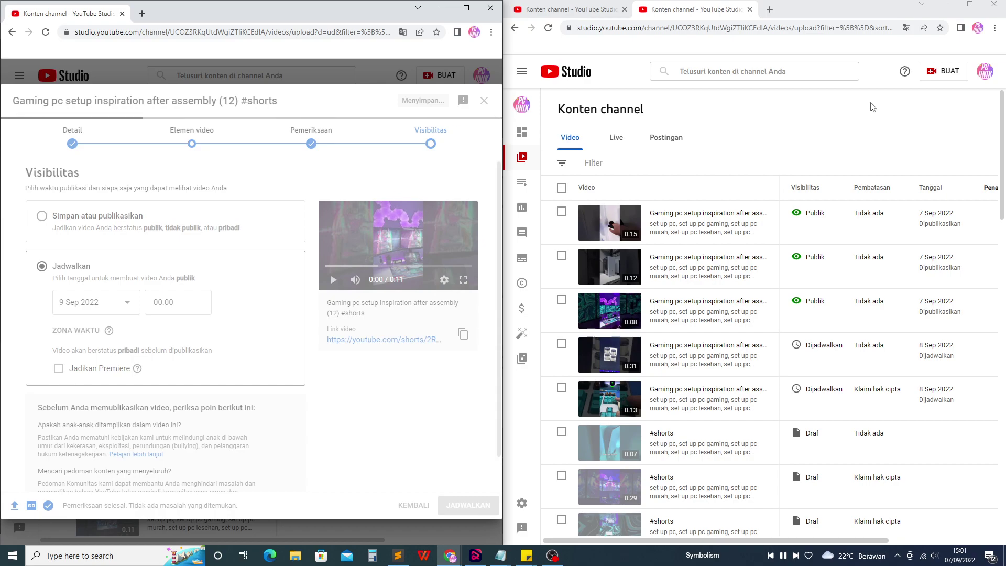
In the other window, title the 0.07 draft "Gaming pc setup inspiration after assembly (13) #shorts" and continue to its video elements.
left_click(660, 445)
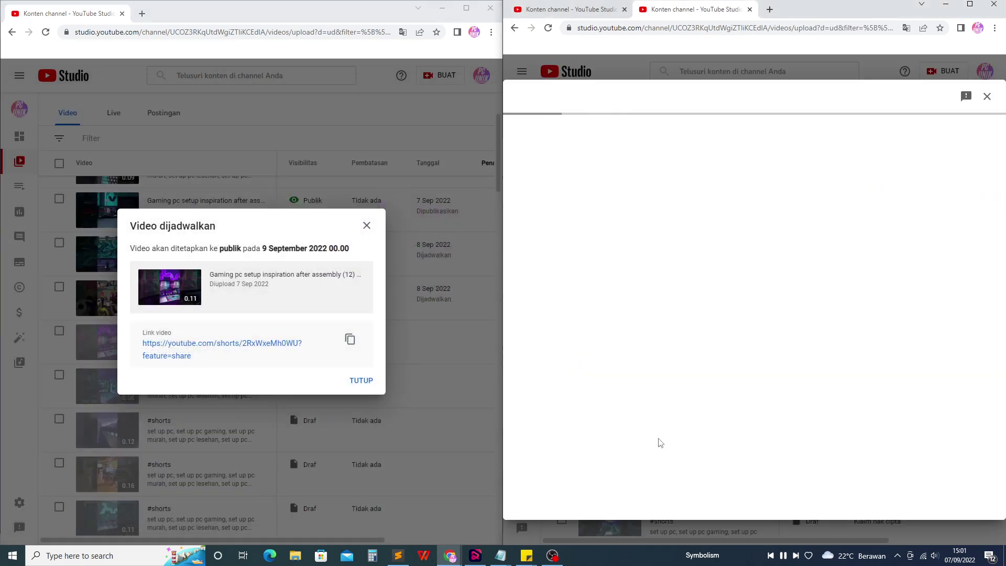
left_click(650, 205)
key("ctrl+a")
type("Gaming pc setup inspiration after assembly (2) #shorts")
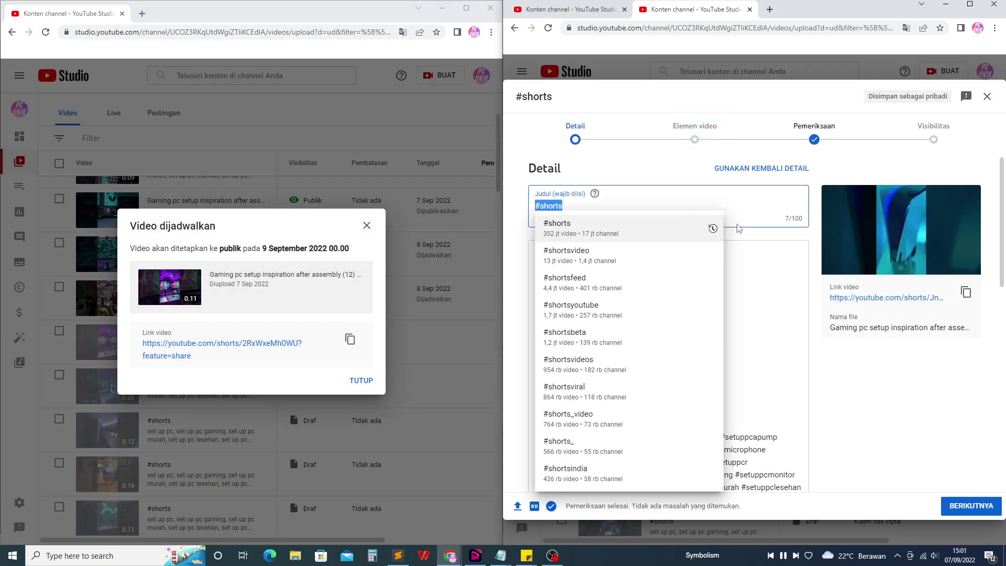
double_click(696, 205)
type("13")
left_click(971, 505)
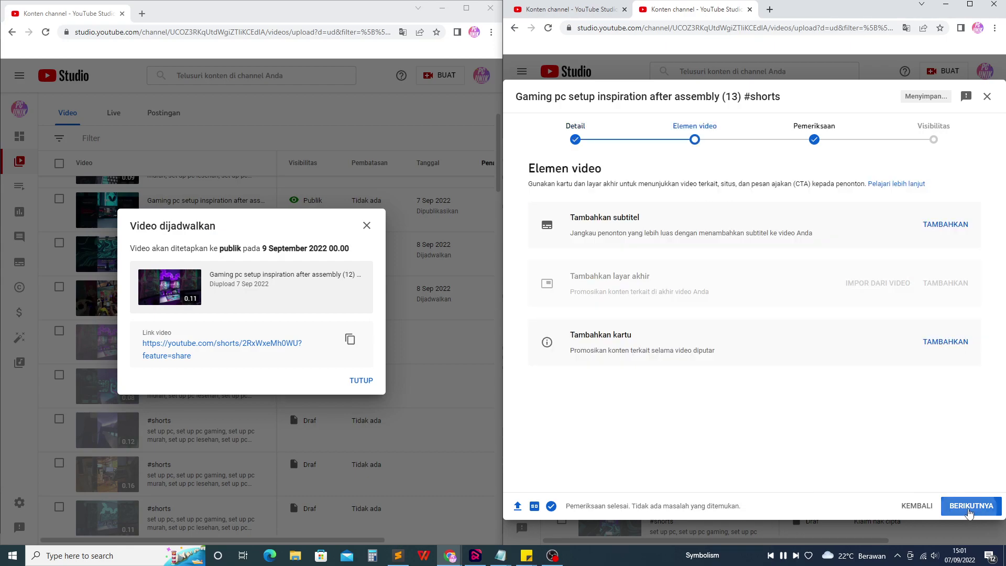
Open the 0.08 draft's details in the first window and schedule video (13) for 9 Sep 2022 at 00.00.
left_click(362, 380)
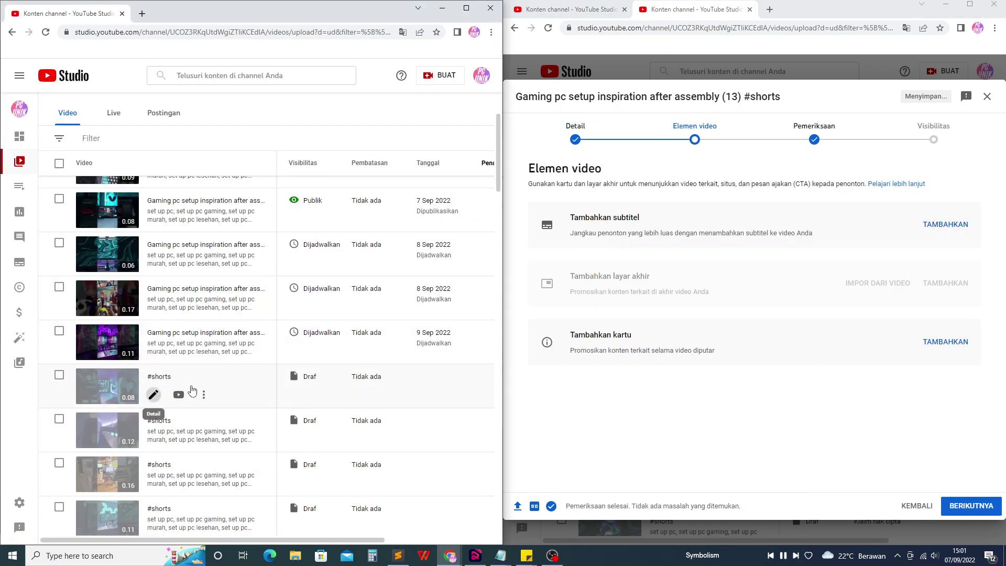
left_click(154, 397)
left_click(963, 511)
left_click(963, 511)
left_click(546, 367)
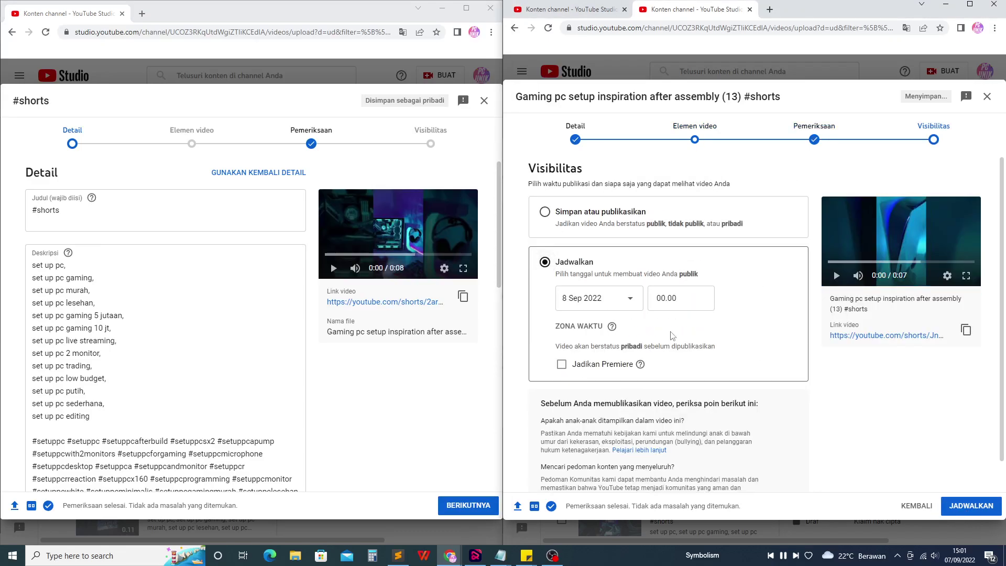
left_click(659, 300)
left_click(601, 303)
left_click(608, 303)
left_click(662, 361)
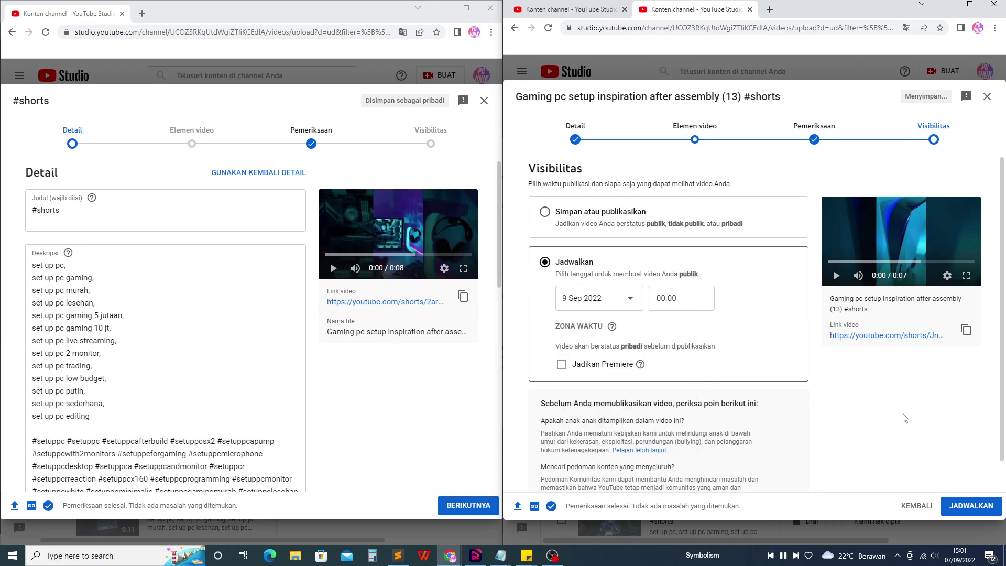
left_click(957, 505)
Title the 0.08 draft "Gaming pc setup inspiration after assembly (2) #shorts".
left_click(158, 216)
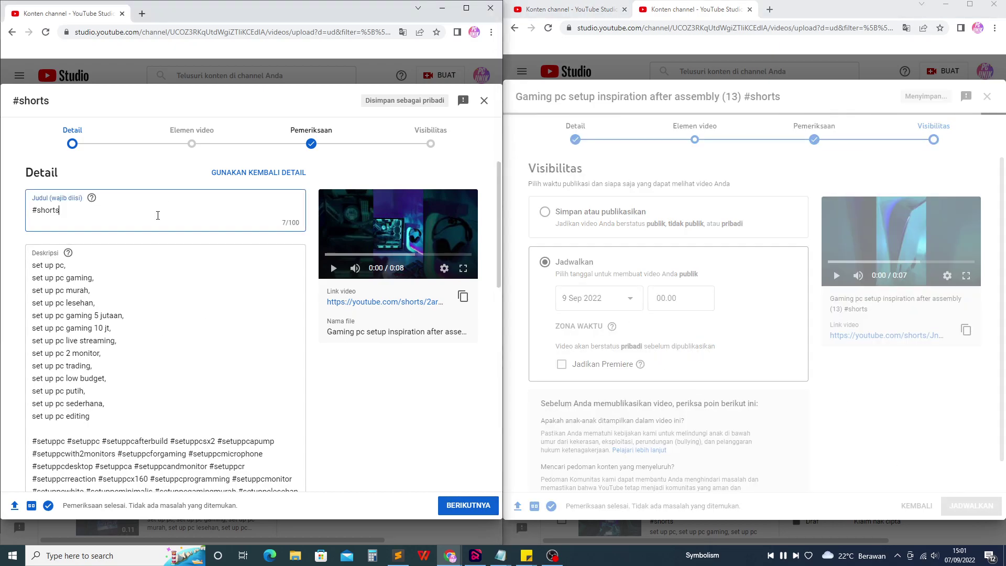
key("ctrl+a")
type("Gaming pc setup inspiration after assembly (2) #shorts")
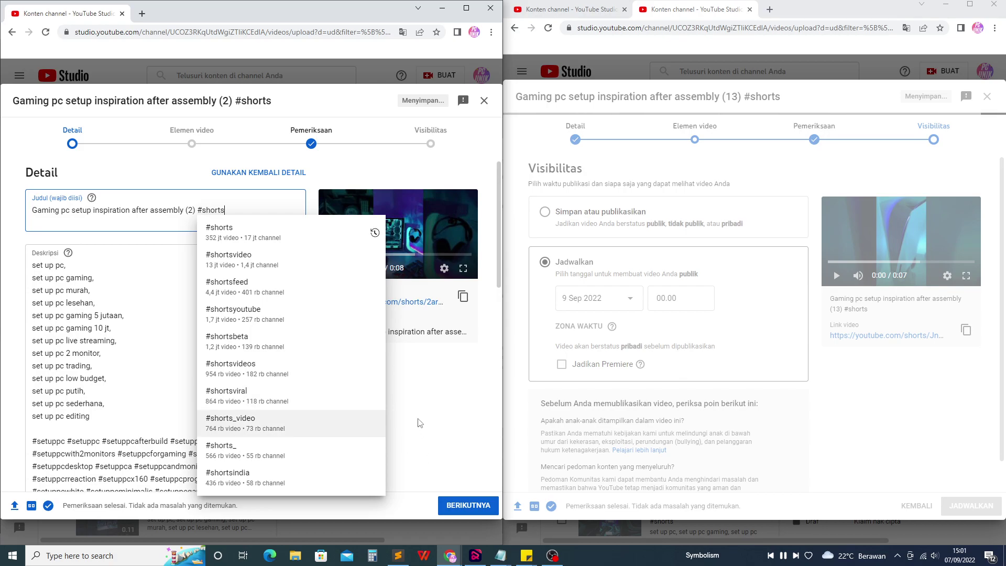
Schedule the 0.08 video to go public on 9 Sep 2022 at 00.00, without making it a Premiere.
left_click(461, 505)
left_click(461, 505)
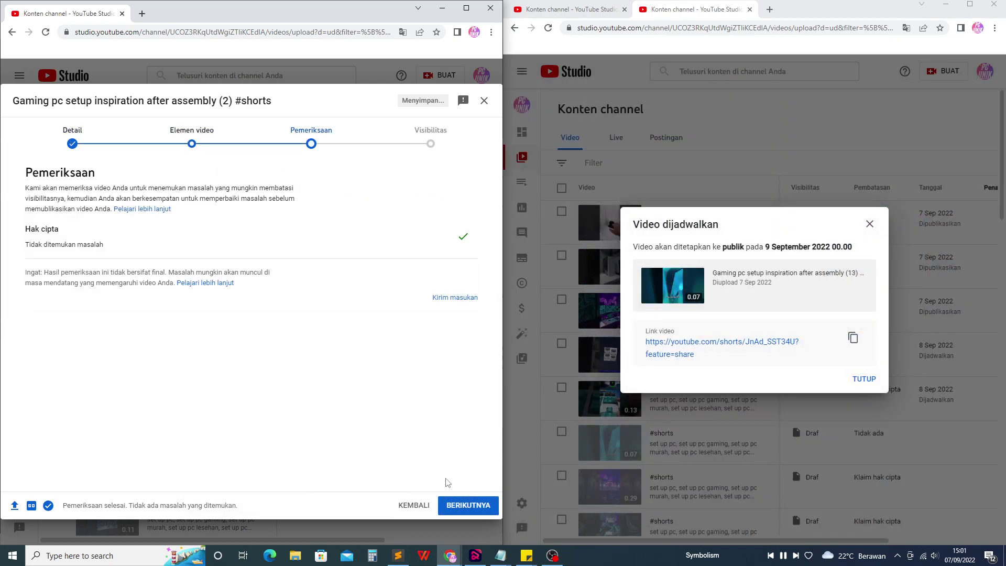
left_click(459, 505)
left_click(63, 368)
left_click(64, 376)
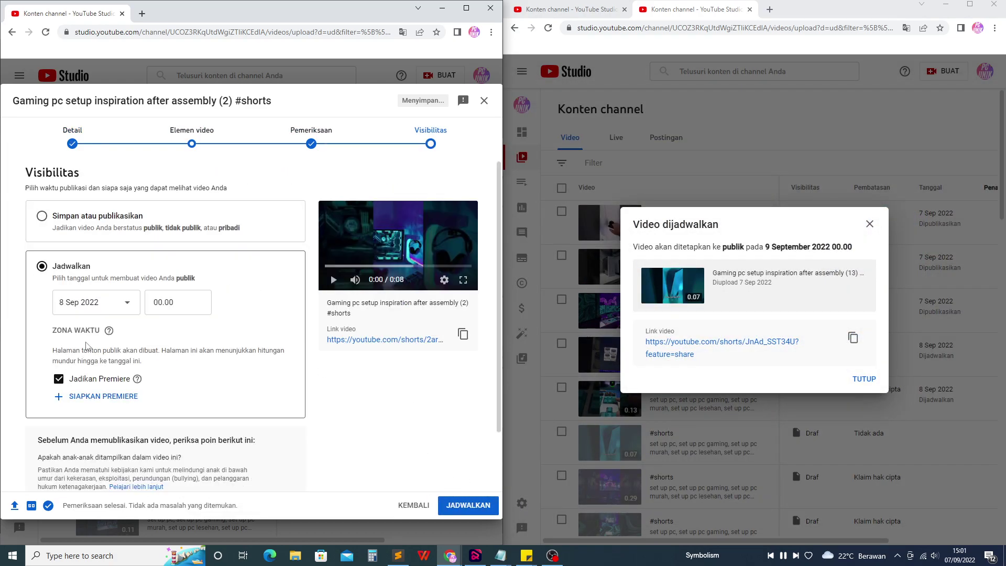
left_click(59, 379)
left_click(105, 303)
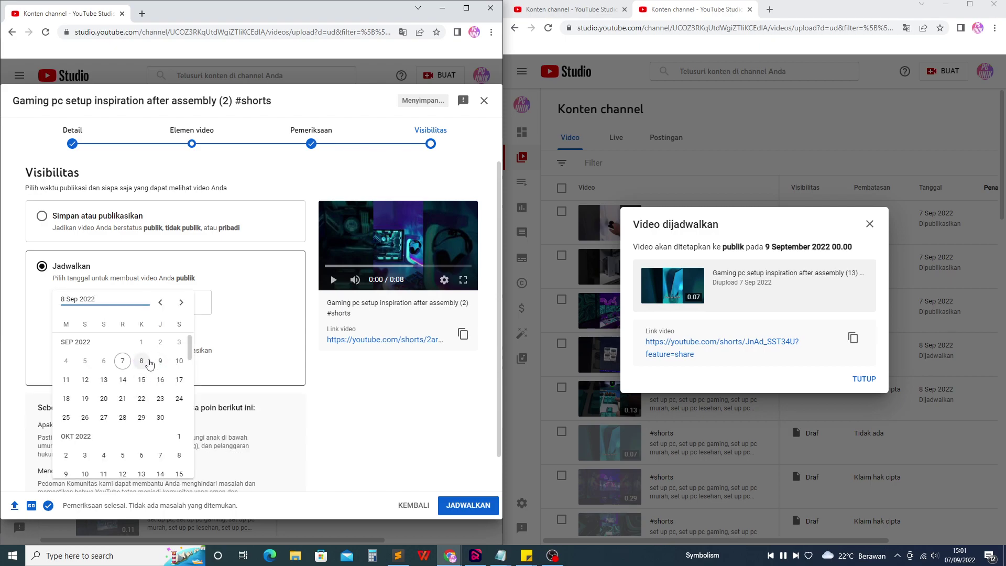
left_click(160, 361)
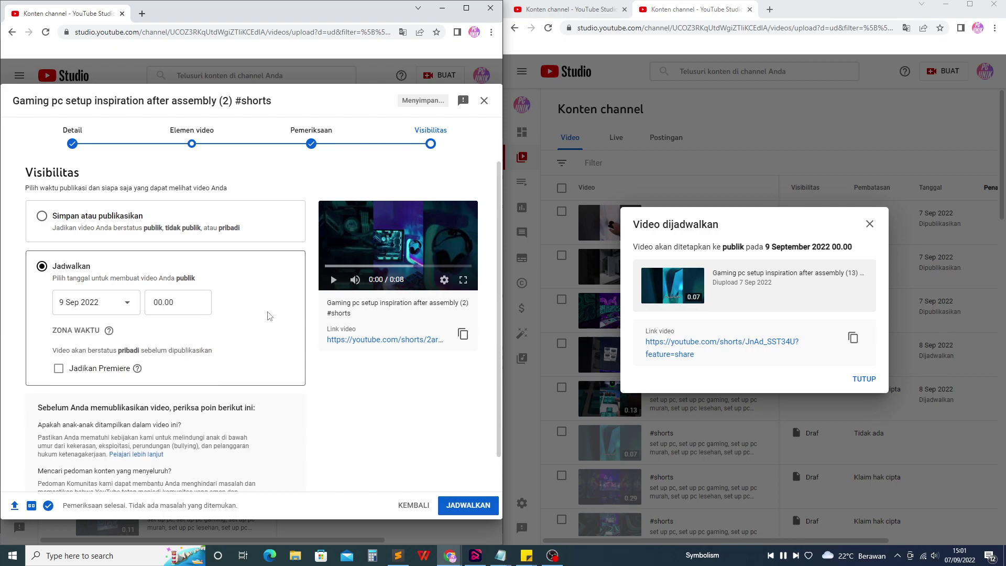
left_click(488, 505)
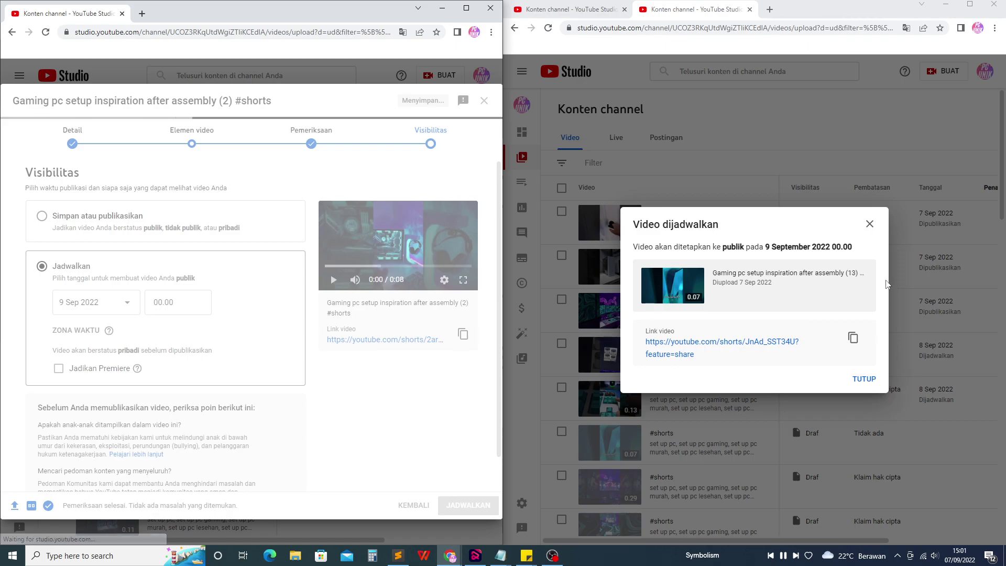
Dismiss video (13)'s confirmation and title the 0.29 draft "Gaming pc setup inspiration after assembly (14) #shorts".
left_click(864, 378)
scroll(684, 325, "down", 5)
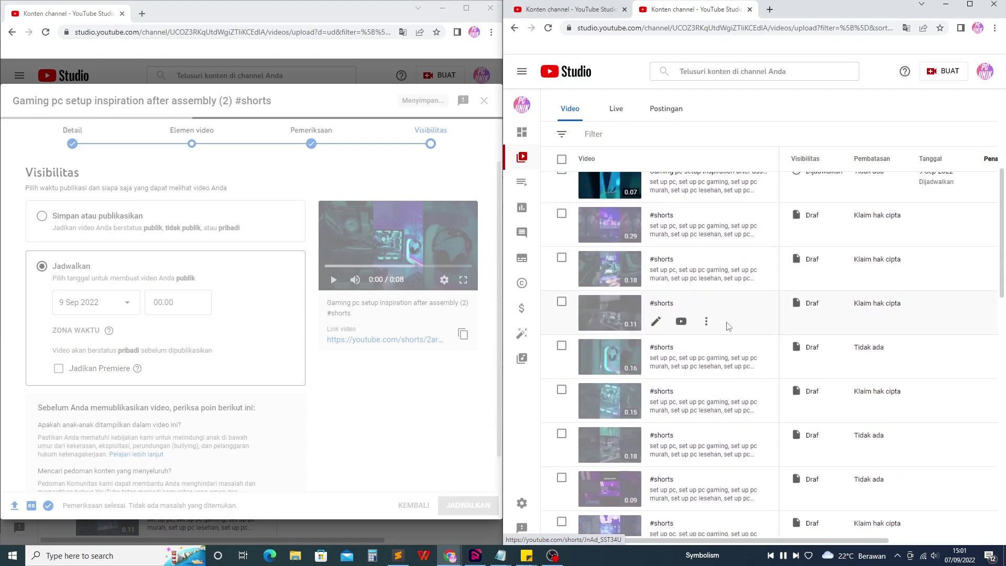
left_click(656, 231)
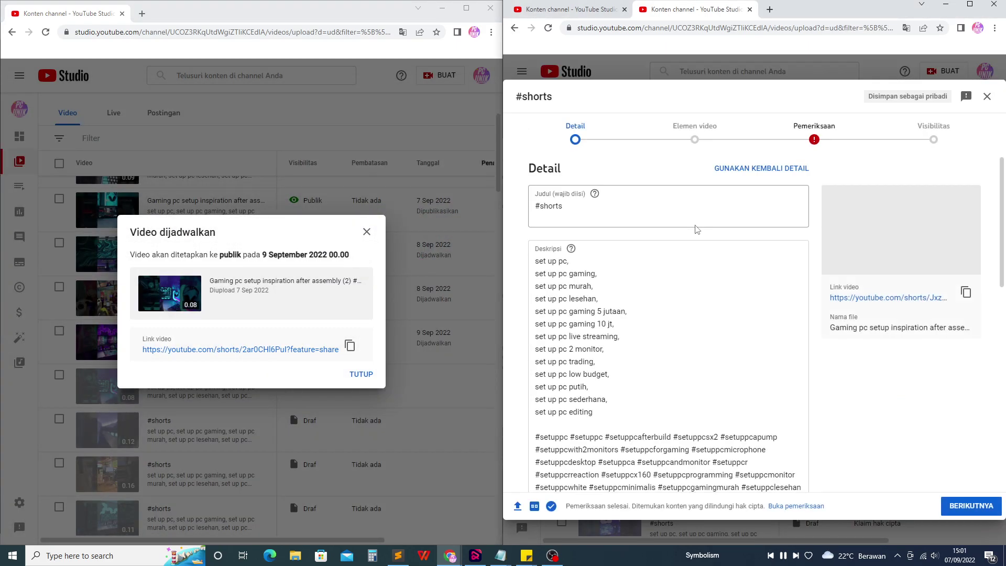
left_click(658, 204)
key("ctrl+a")
type("Gaming pc setup inspiration after assembly (2) #shorts")
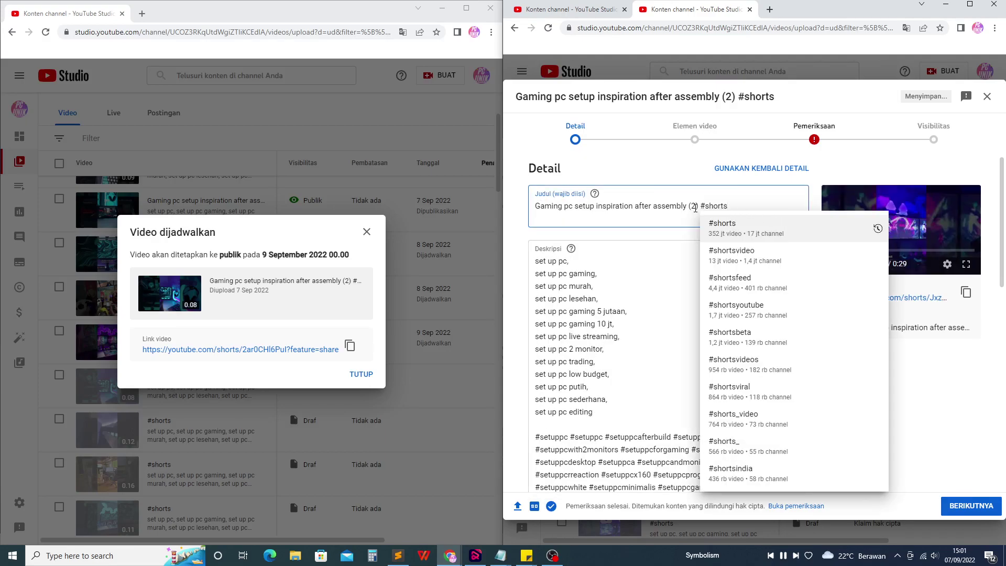
double_click(693, 207)
type("14")
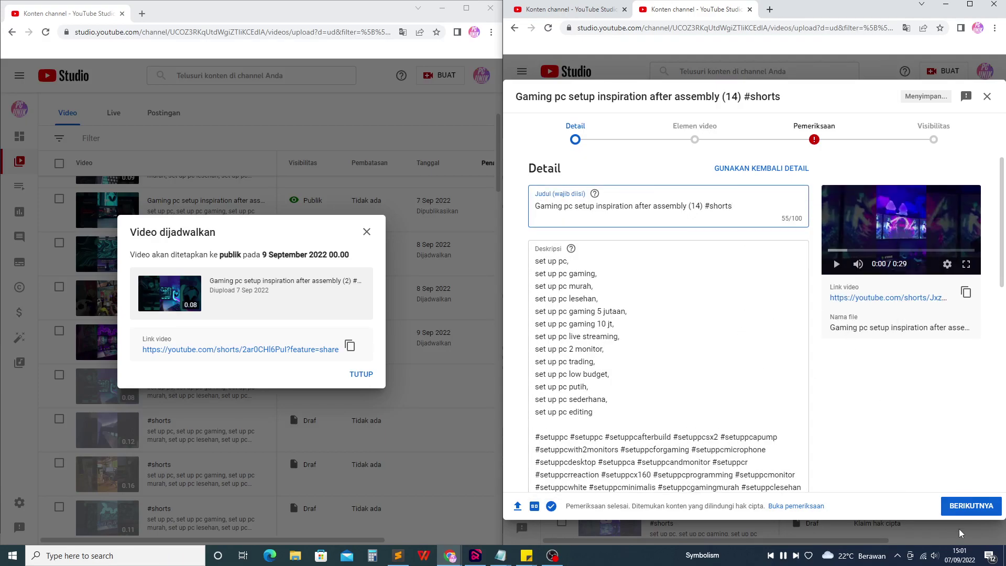
Schedule video (14) to go public on 9 Sep 2022 at 00.00.
left_click(971, 506)
left_click(971, 505)
left_click(970, 506)
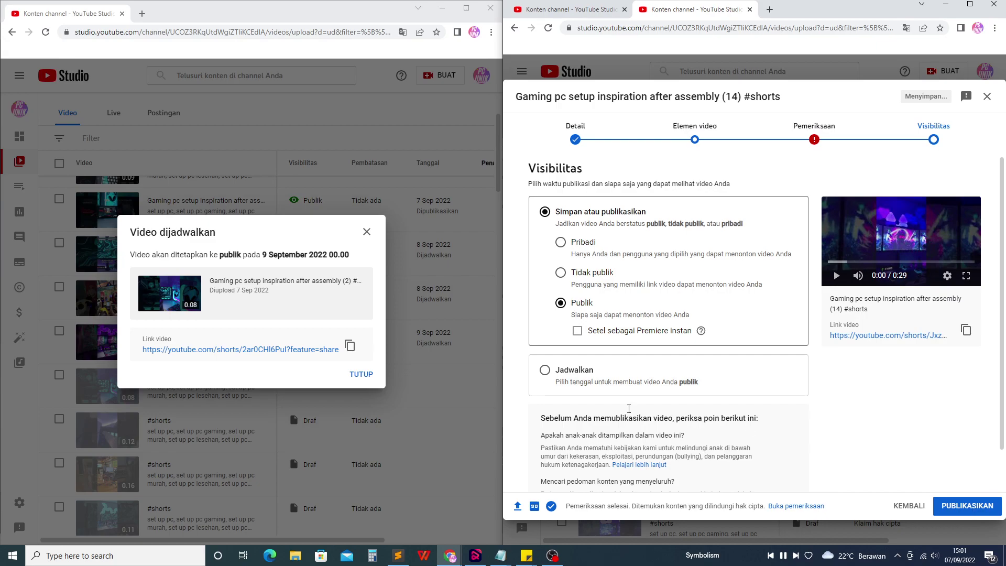
left_click(571, 374)
left_click(600, 312)
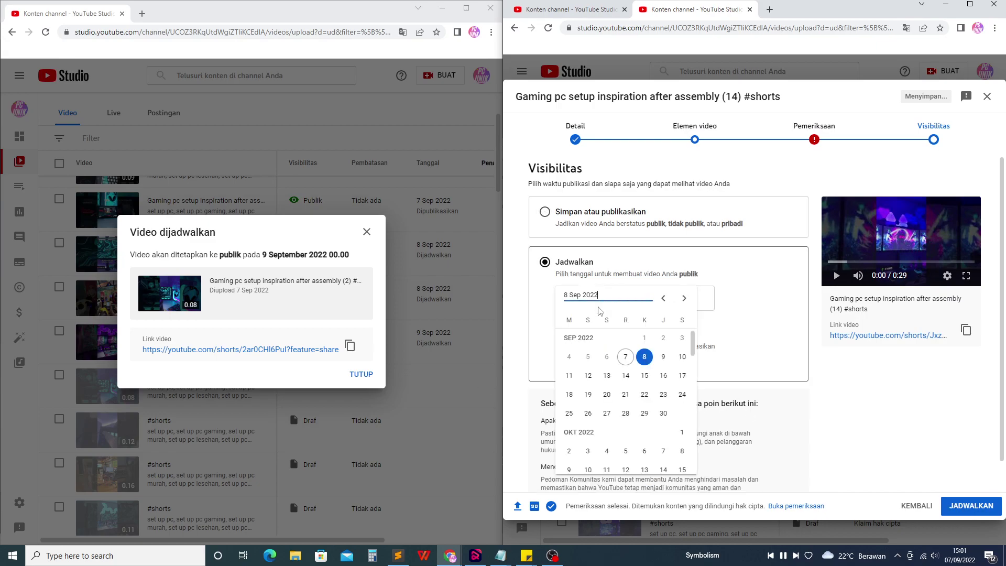
left_click(664, 357)
left_click(952, 506)
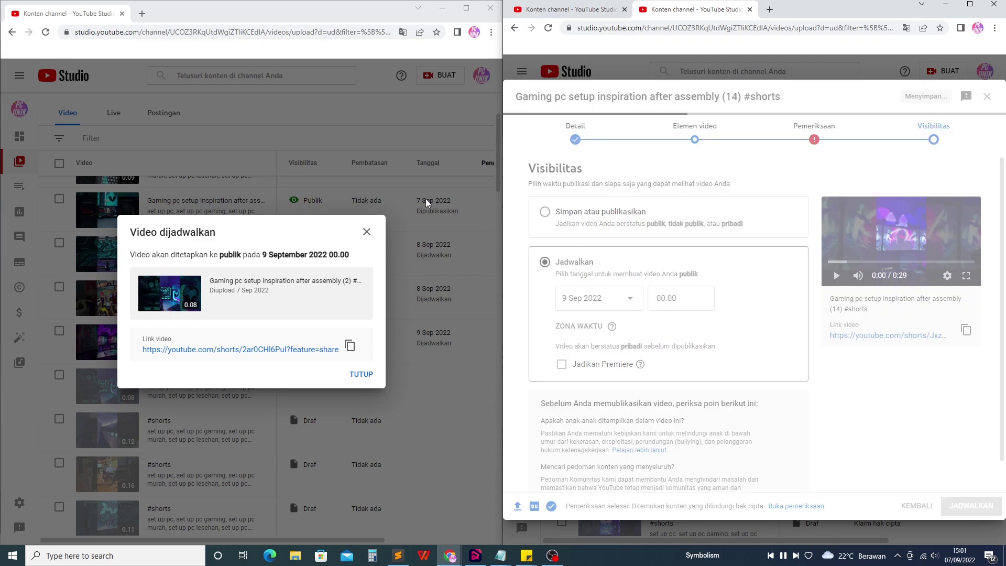
Dismiss the 0.08 video's confirmation and title the 0.12 draft "Gaming pc setup inspiration after assembly (15) #shorts".
left_click(367, 232)
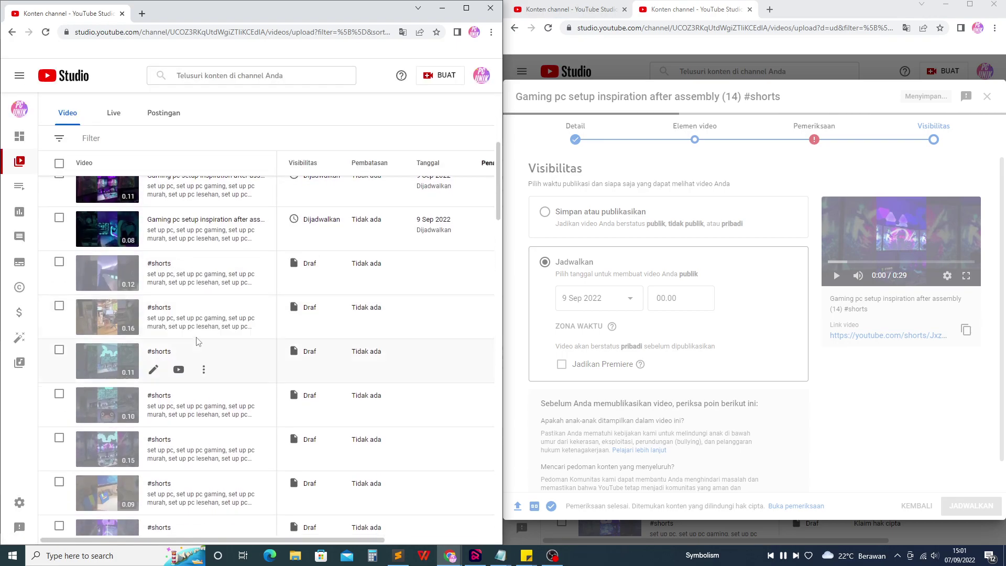
left_click(153, 328)
left_click(202, 218)
key("ctrl+a")
type("Gaming pc setup inspiration after assembly (2) #shorts")
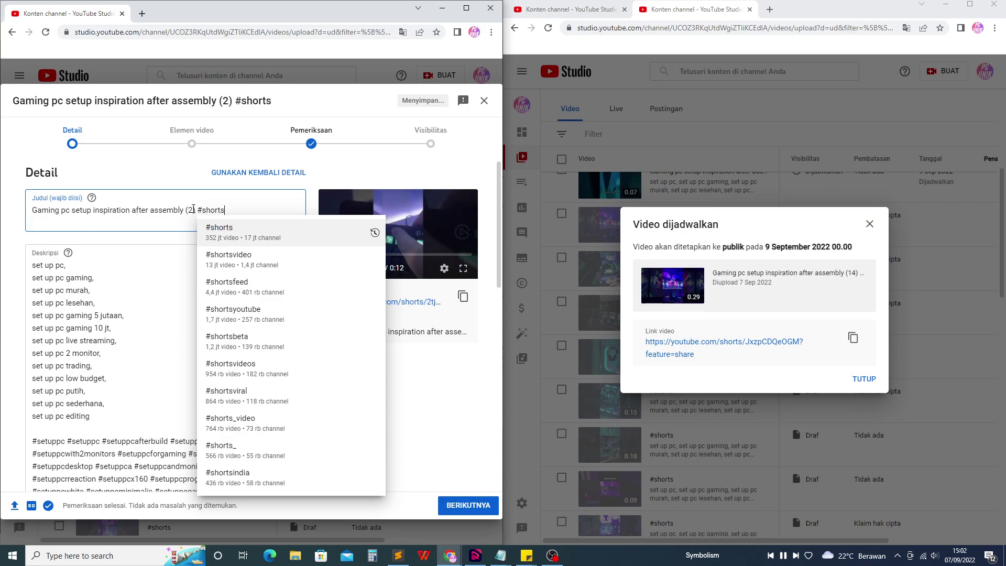
double_click(192, 209)
type("15")
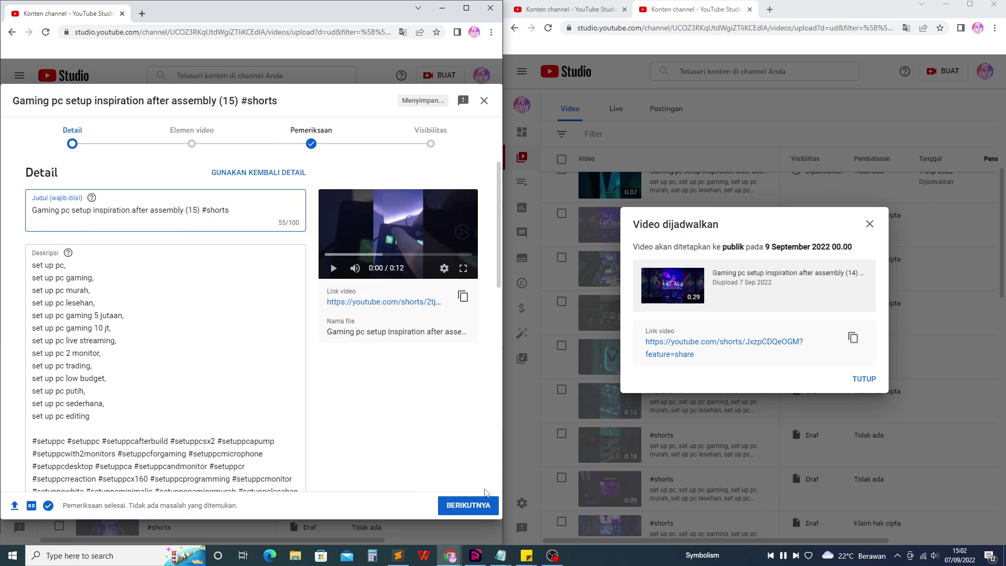
Schedule video (15) to go public on 9 Sep 2022 at 00.00, without making it a Premiere.
left_click(468, 505)
left_click(471, 506)
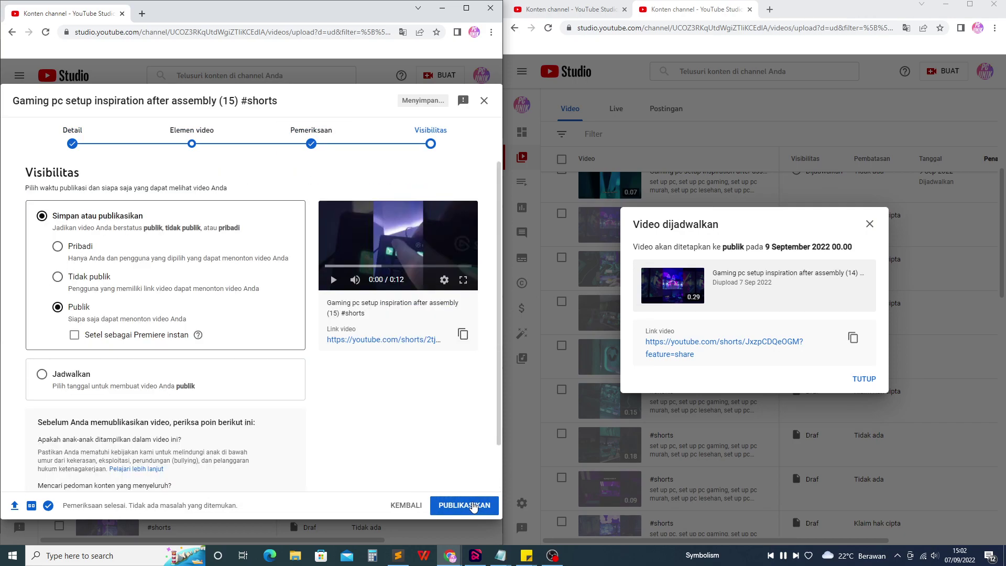
left_click(73, 376)
left_click(133, 313)
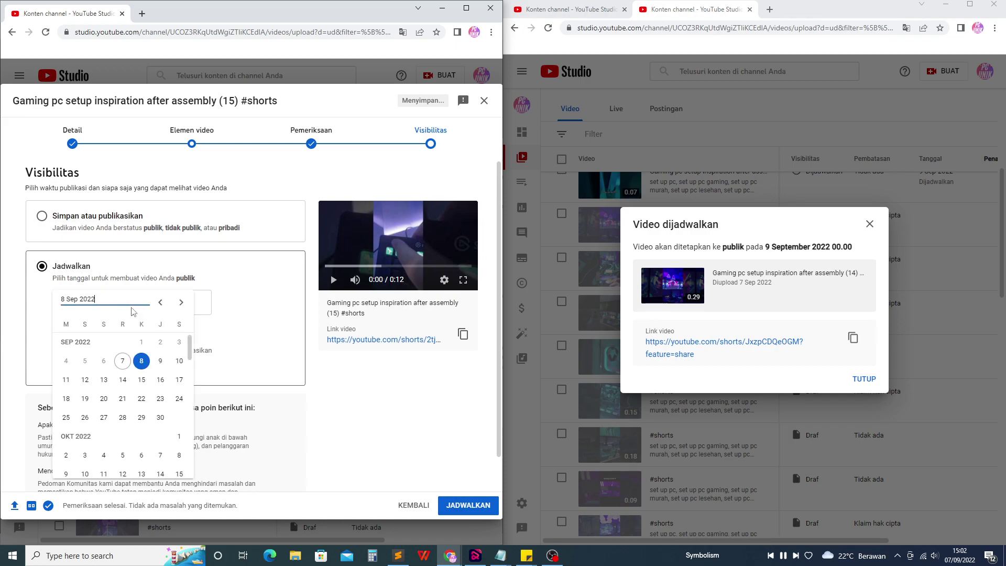
left_click(161, 361)
left_click(475, 505)
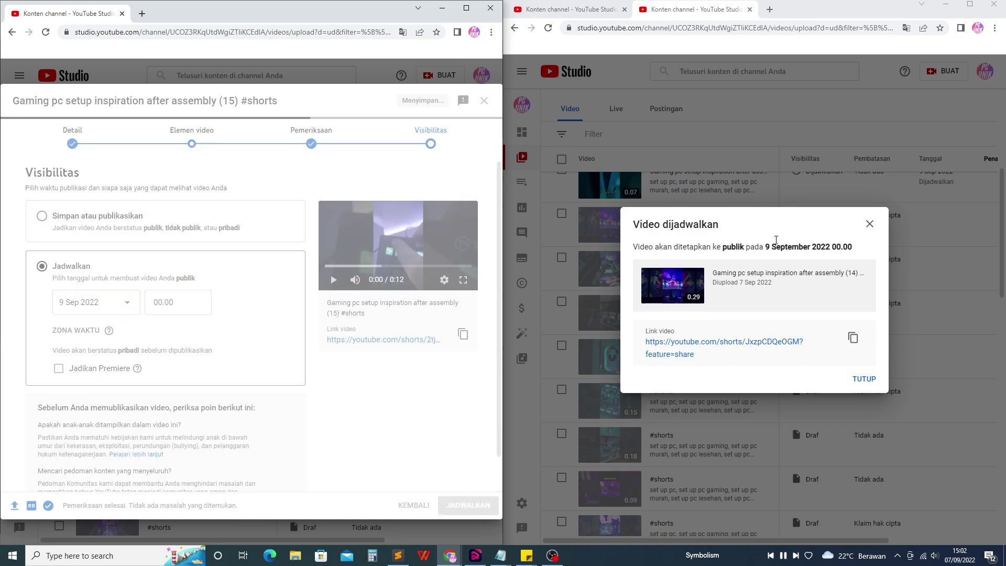
Dismiss video (14)'s confirmation and title the 0.18 draft "Gaming pc setup inspiration after assembly (2) #shorts".
left_click(870, 224)
left_click(655, 288)
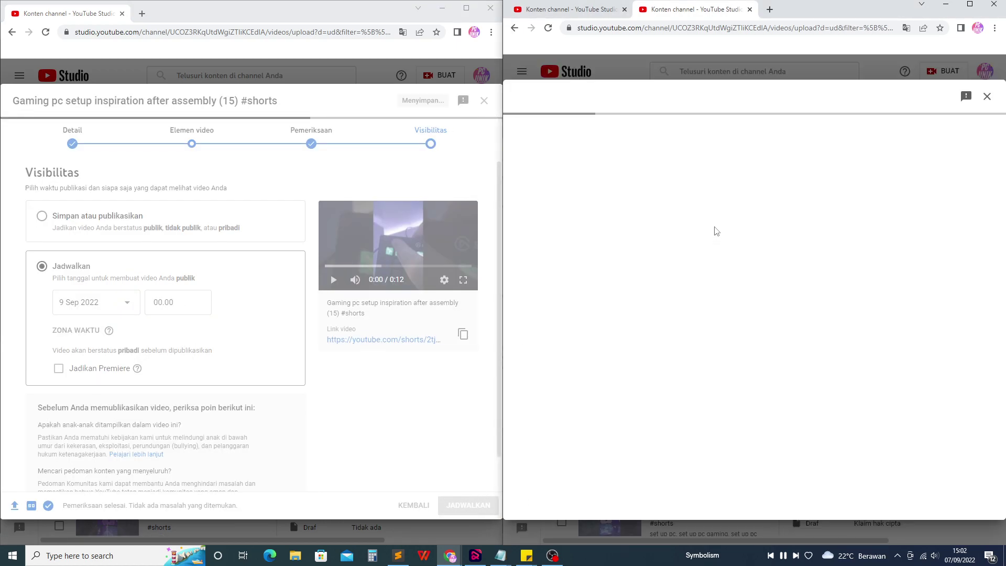
left_click(652, 204)
key("ctrl+a")
type("Gaming pc setup inspiration after assembly (2) #shorts")
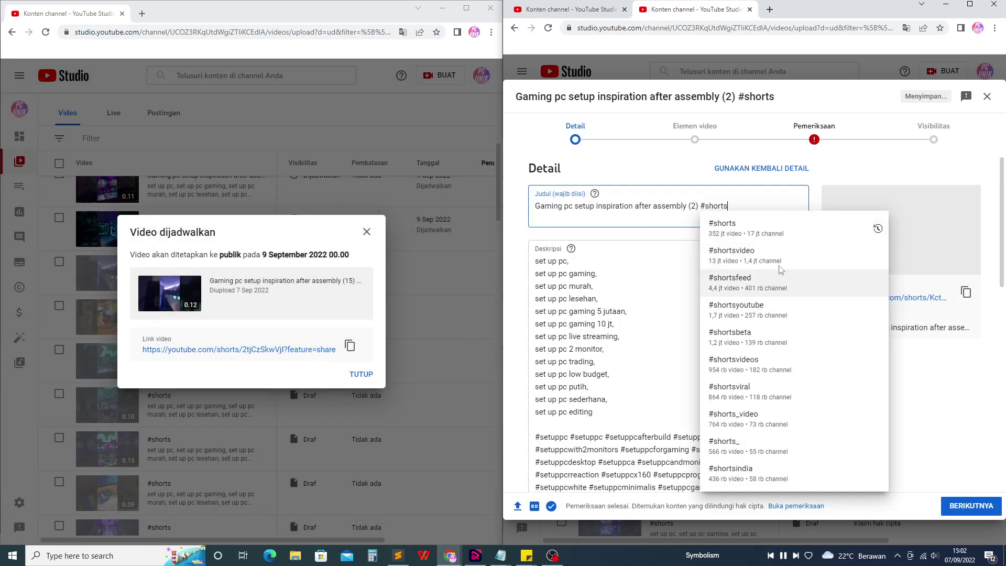
Schedule the 0.18 video to go public on 9 Sep 2022 at 00.00.
left_click(933, 135)
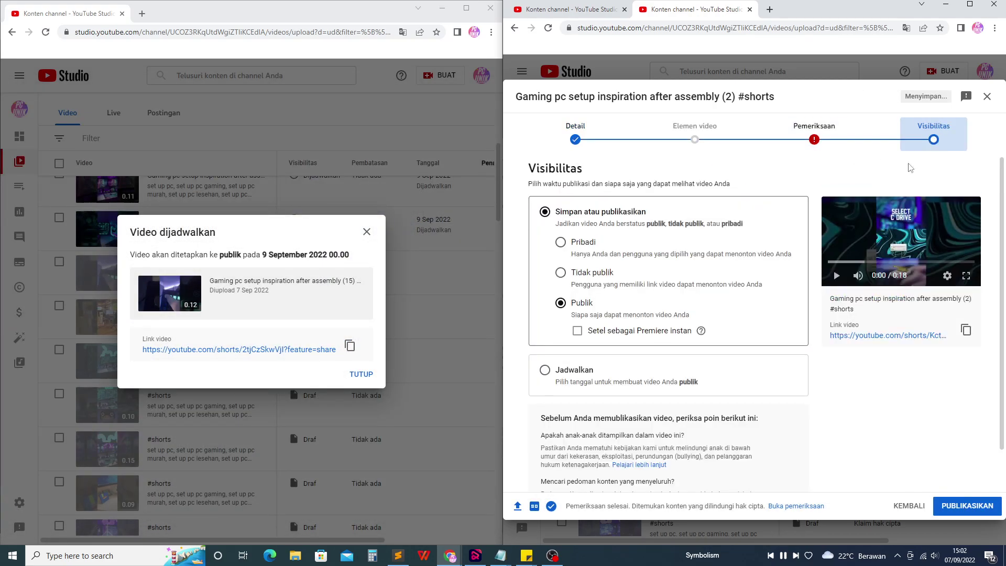
left_click(572, 382)
left_click(607, 307)
left_click(663, 361)
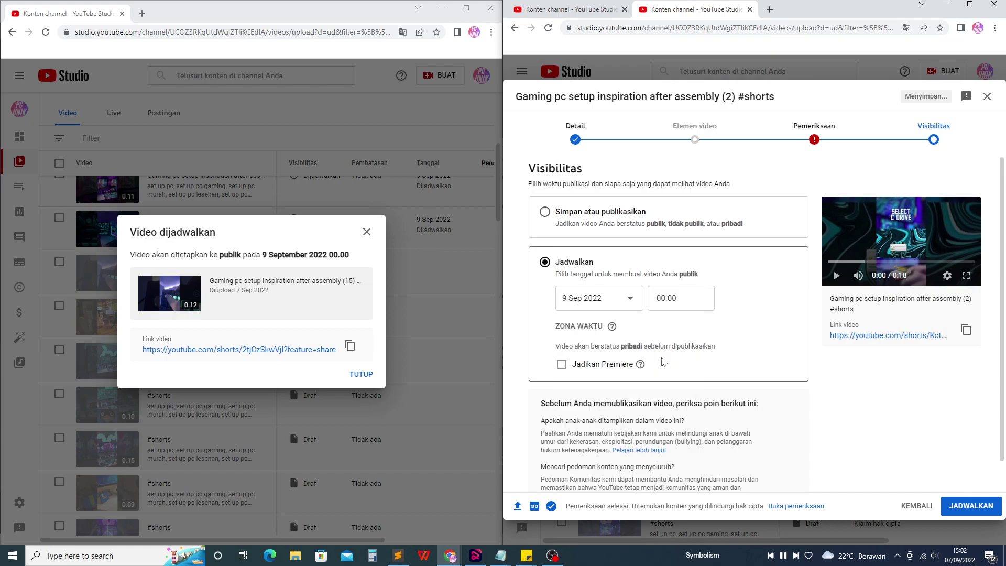
left_click(971, 506)
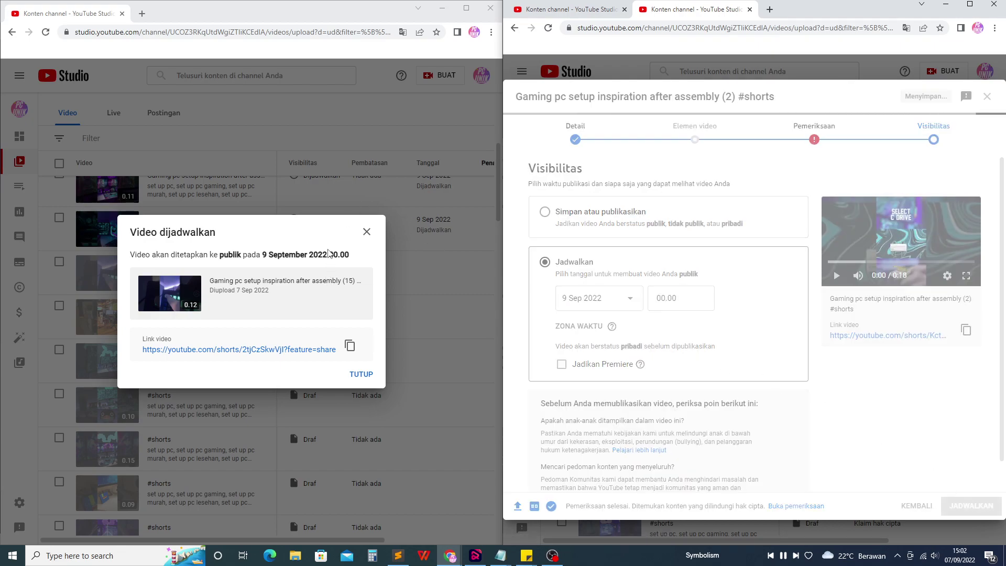
Dismiss video (15)'s confirmation and title the 0.16 draft "Gaming pc setup inspiration after assembly (17) #shorts".
left_click(367, 232)
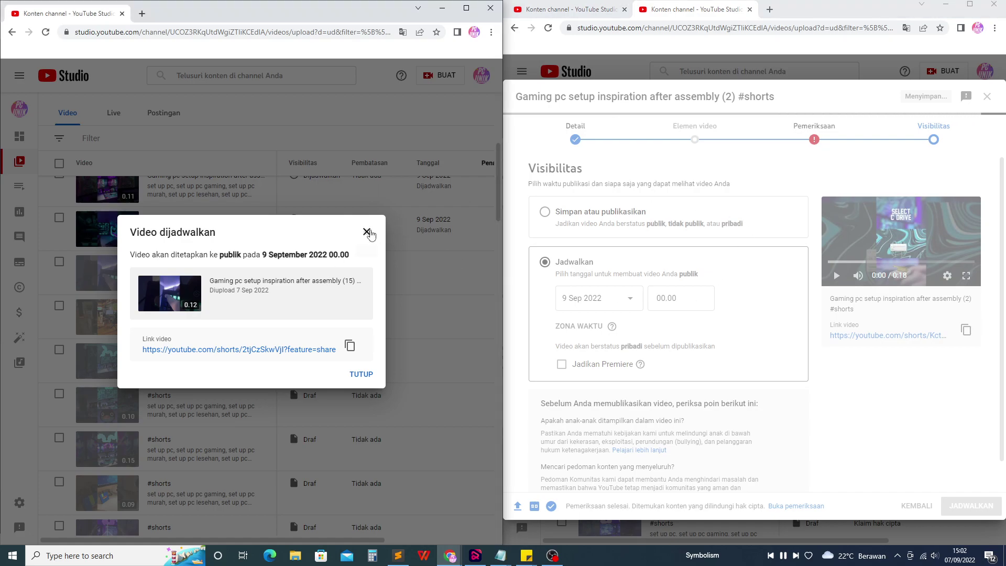
scroll(199, 294, "down", 2)
left_click(150, 274)
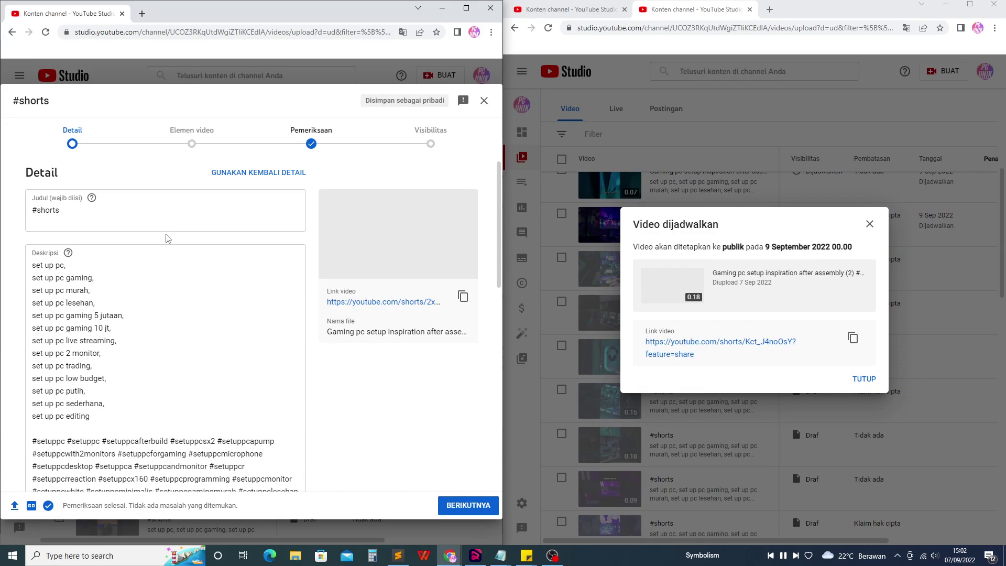
left_click(168, 210)
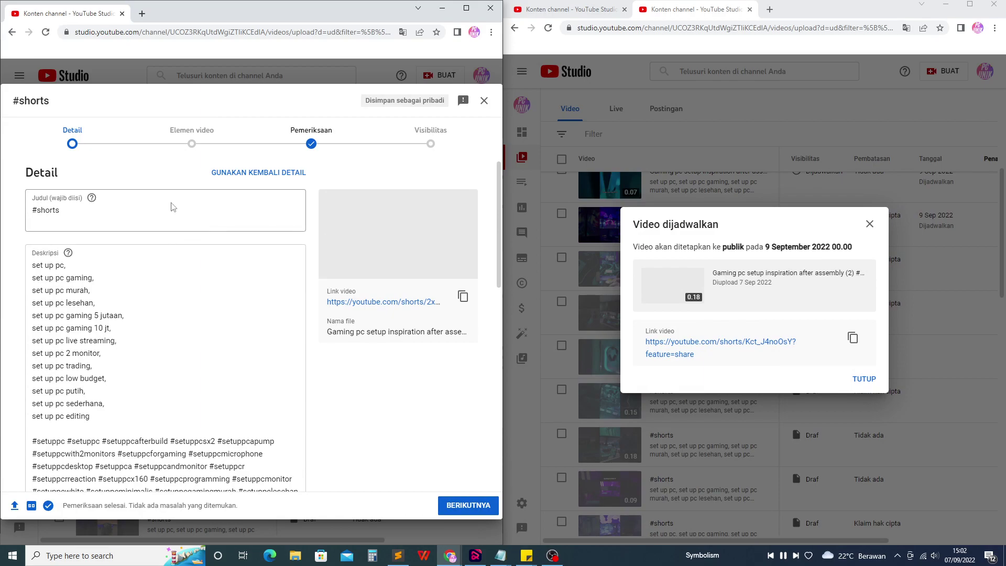
key("ctrl+a")
triple_click(168, 215)
type("Gaming pc setup inspiration after assembly (2) #shorts")
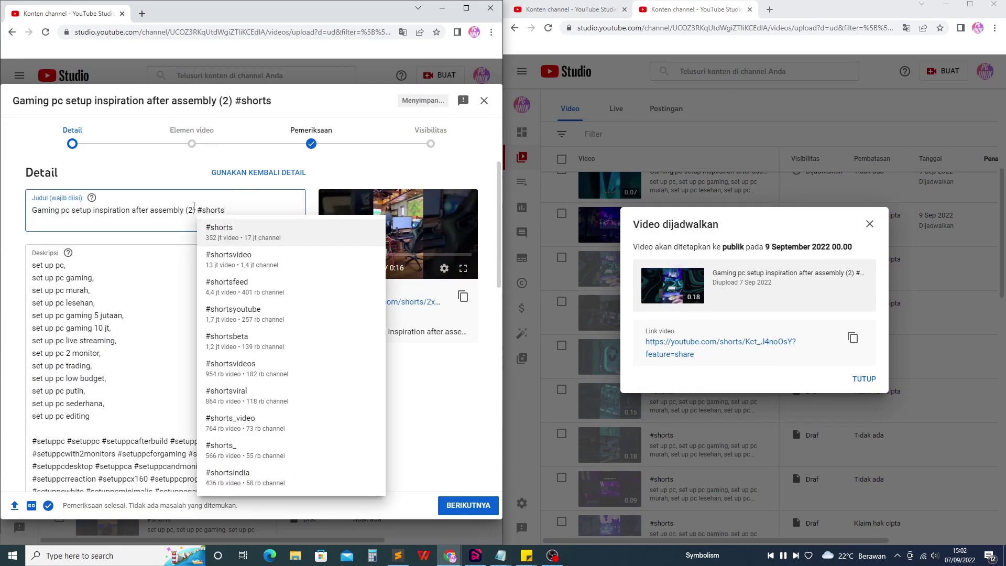
double_click(190, 210)
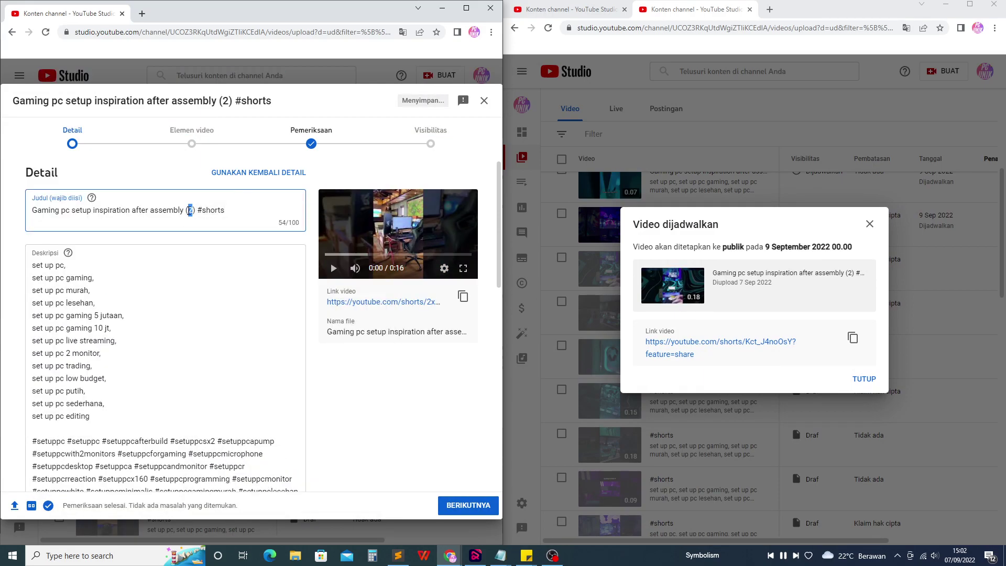
Schedule video (17) to go public on 10 Sep 2022 at 00.00 and dismiss the 0.18 video's confirmation in the second window.
left_click(438, 135)
left_click(61, 386)
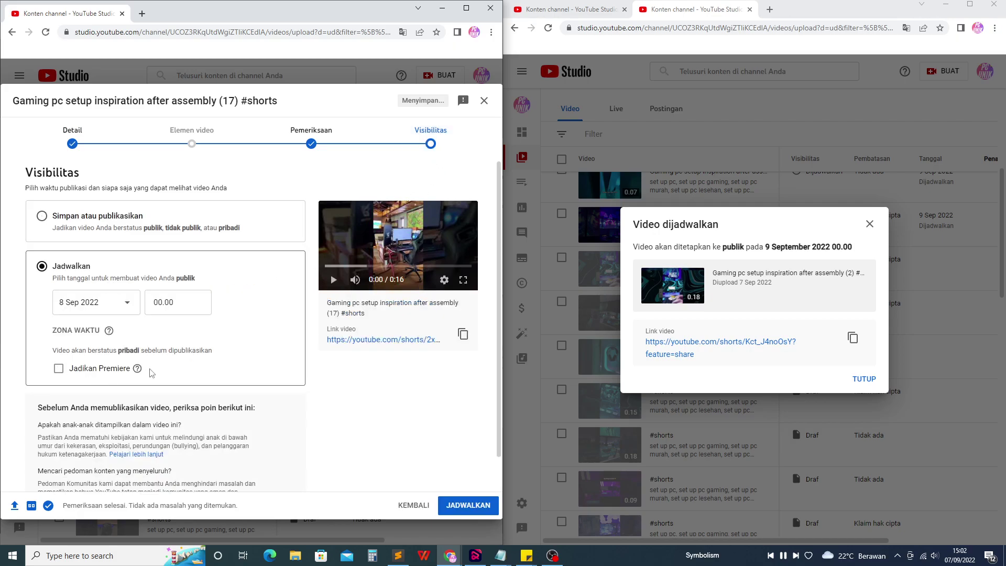
left_click(120, 299)
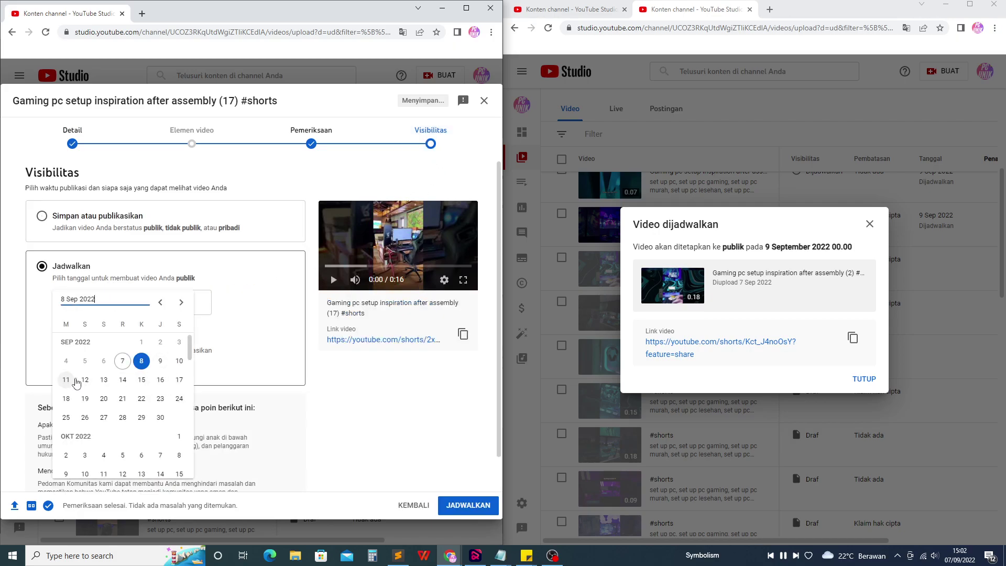
left_click(178, 361)
left_click(480, 506)
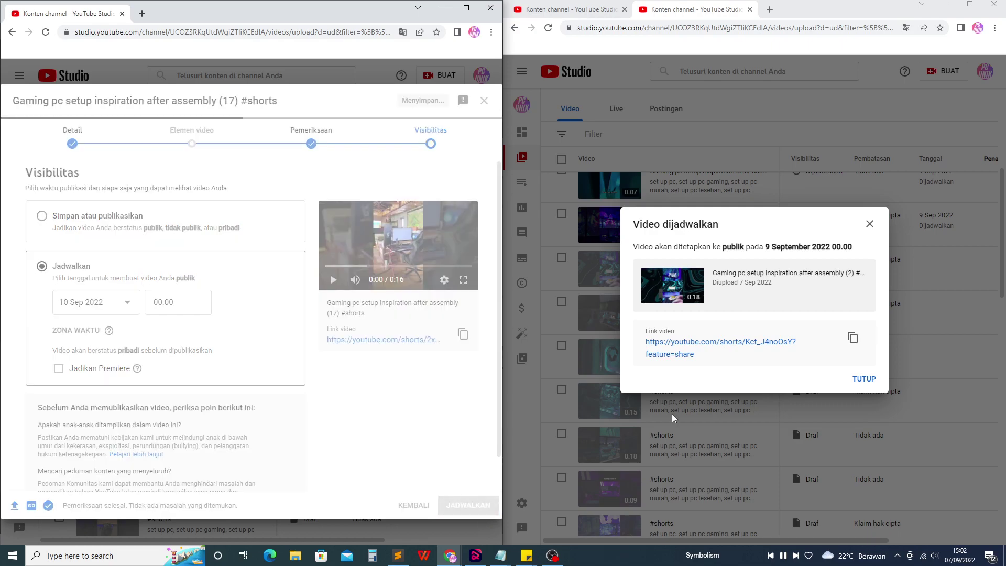
left_click(865, 378)
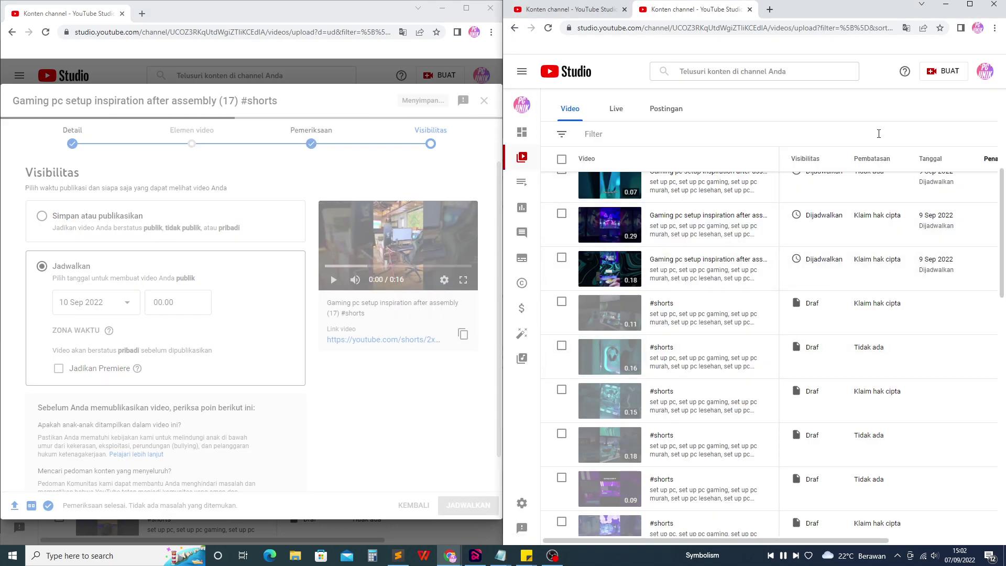
left_click(958, 79)
left_click(891, 93)
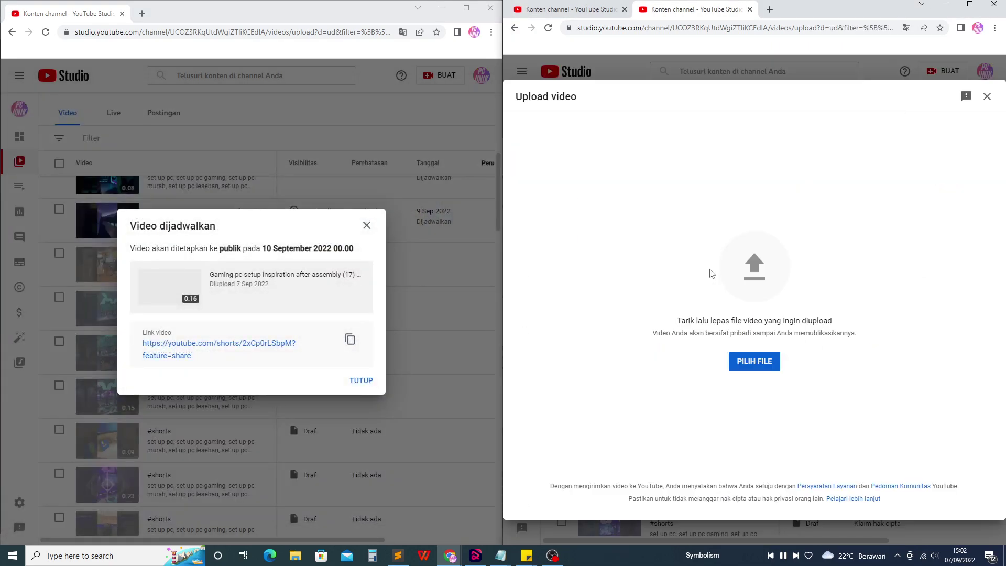
left_click(753, 368)
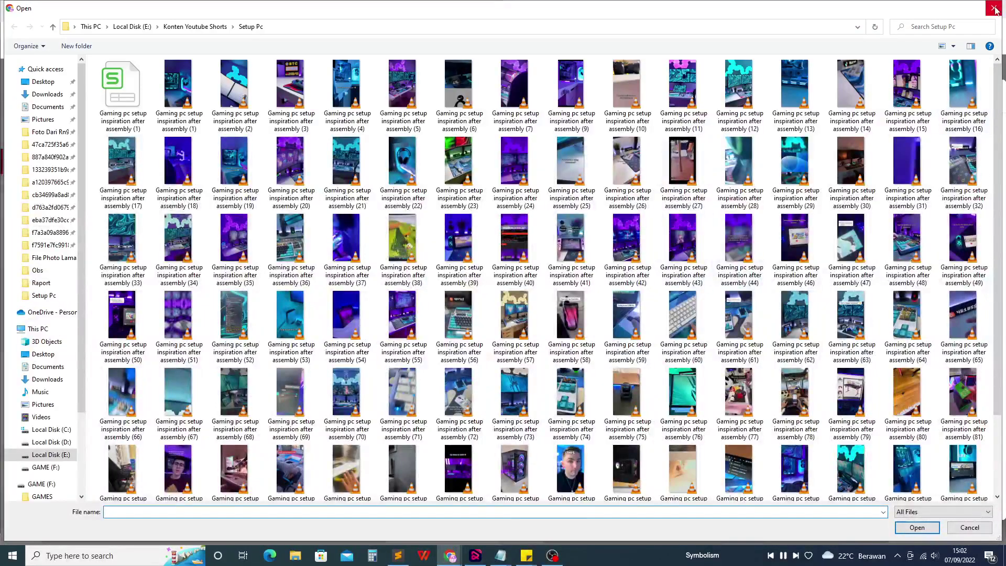
double_click(751, 185)
left_click(987, 99)
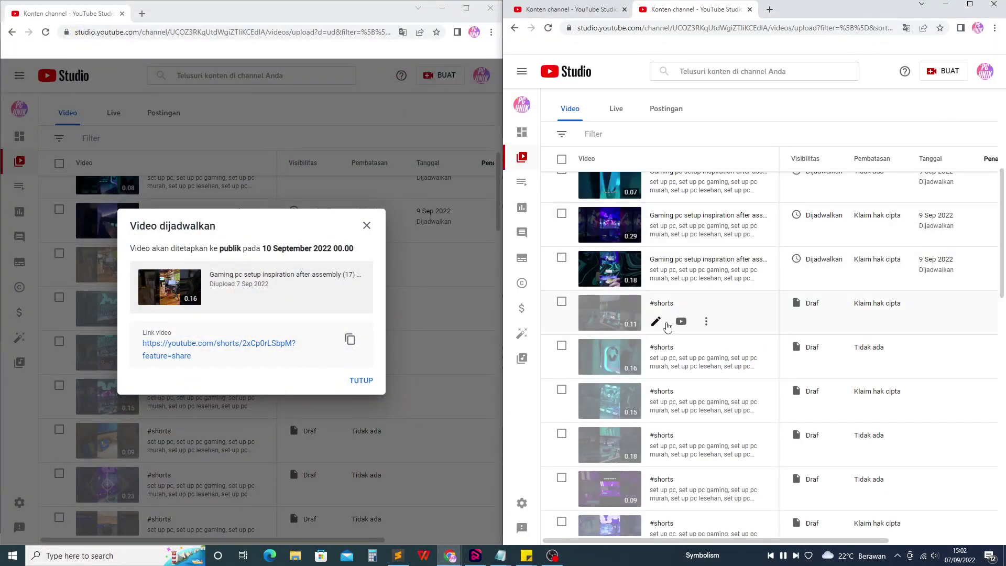
Title the 0.11 draft with the copyright claim "Gaming pc setup inspiration after assembly (2) #shorts".
left_click(664, 322)
left_click(642, 210)
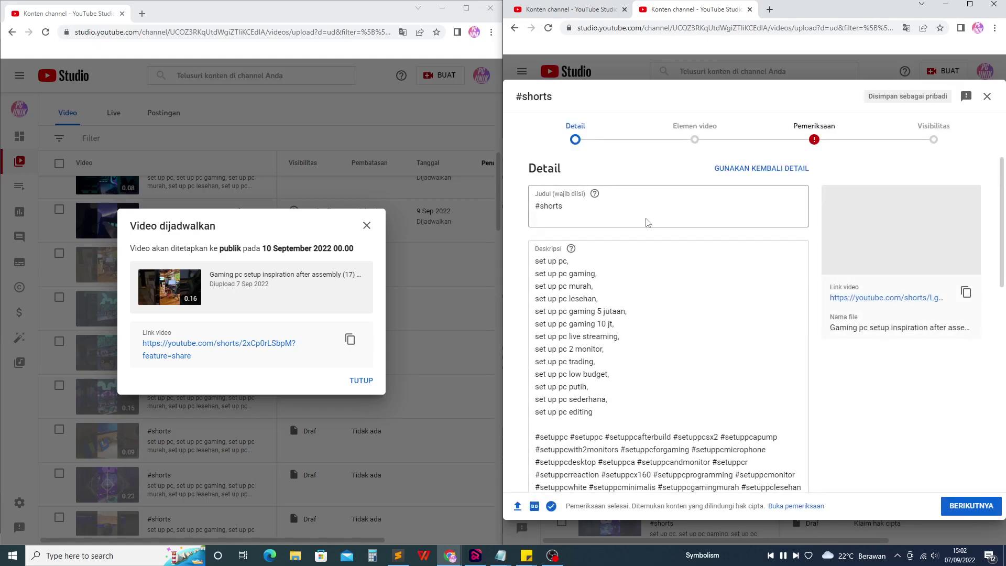
key("ctrl+a")
type("Gaming pc setup inspiration after assembly (2) #shorts")
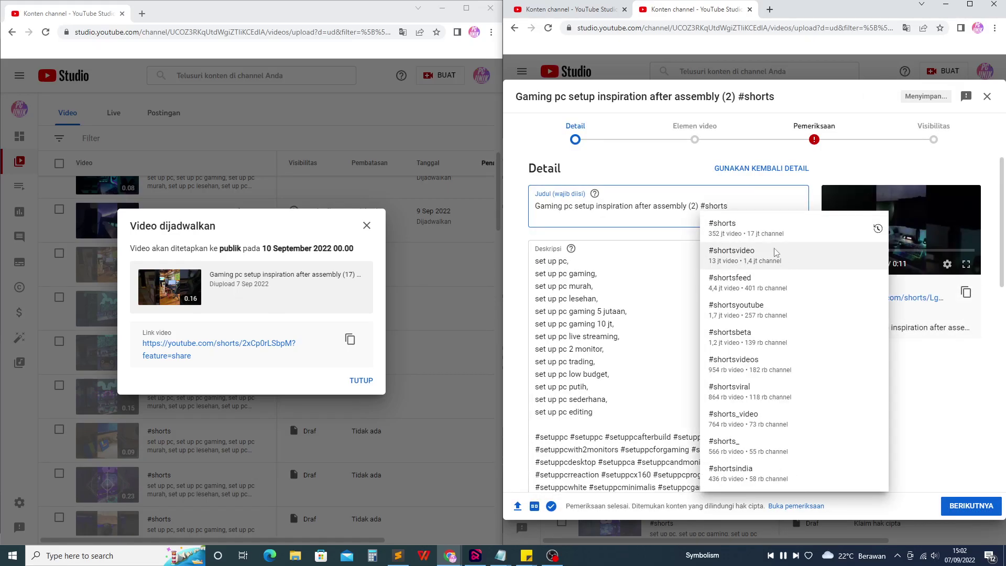
Schedule the 0.11 video in the second window to go public on 10 Sep 2022 at 00.00.
left_click(938, 130)
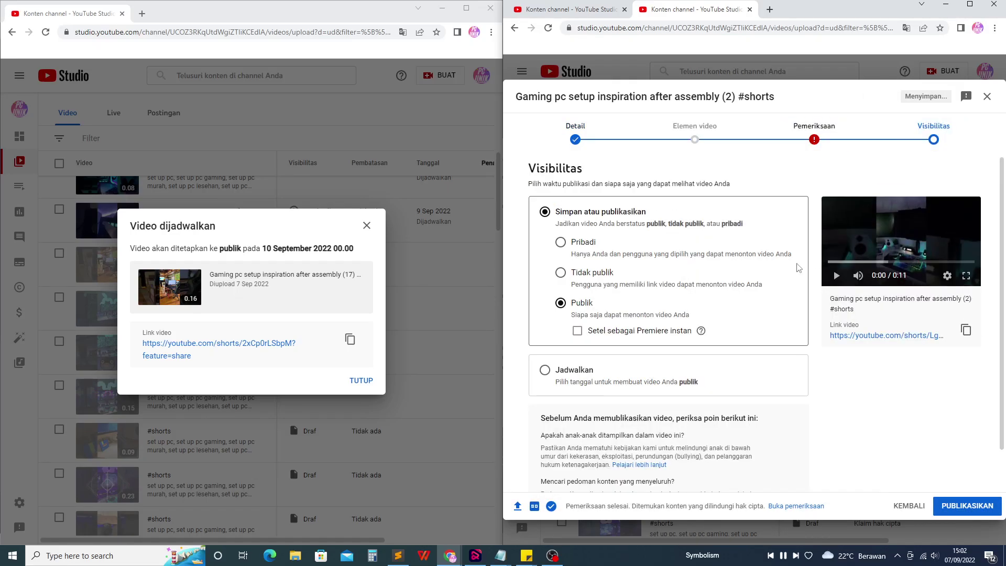
left_click(555, 367)
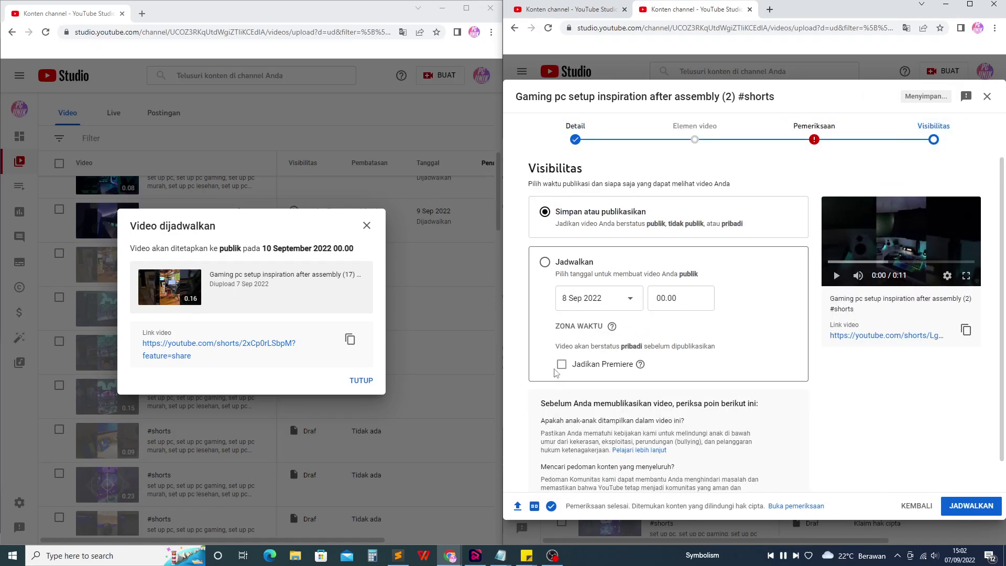
left_click(624, 298)
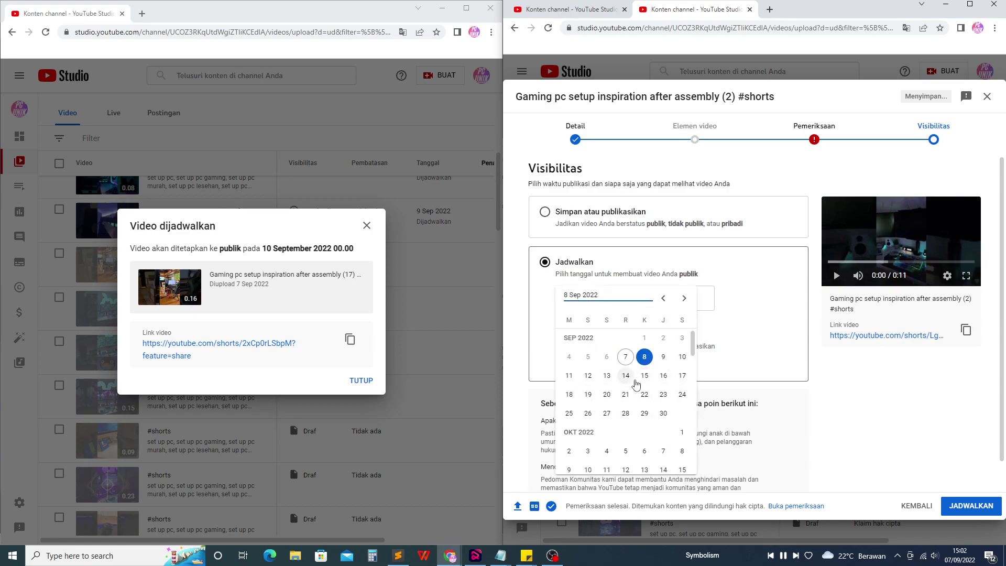
left_click(683, 358)
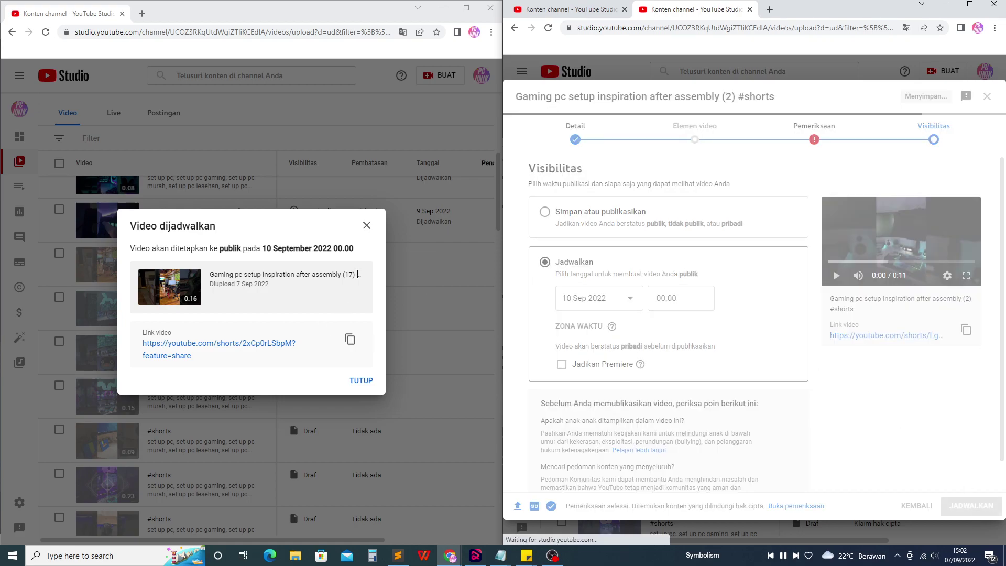
Dismiss video (17)'s confirmation and title the first window's 0.11 draft "Gaming pc setup inspiration after assembly (2) #shorts".
left_click(362, 380)
left_click(154, 317)
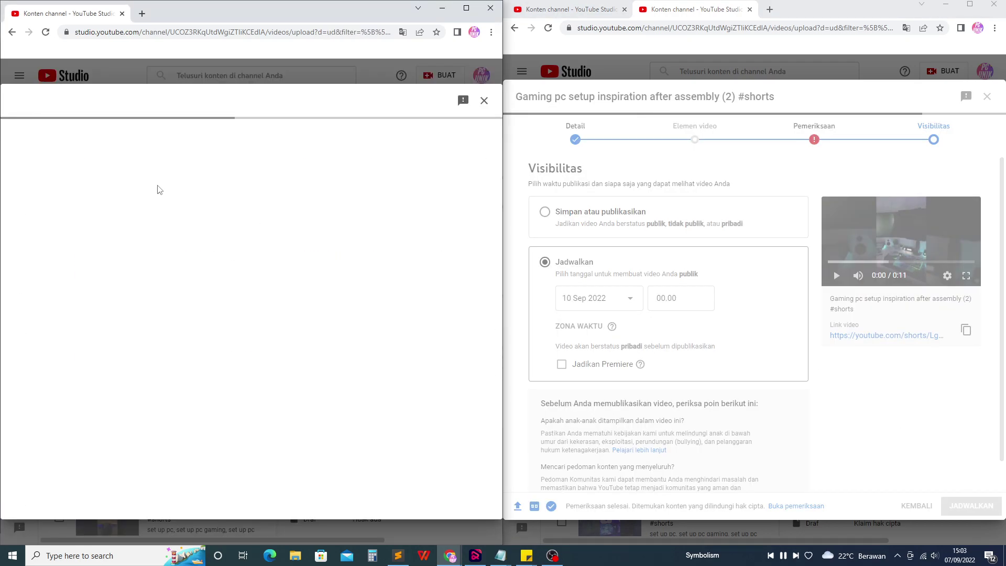
left_click(211, 229)
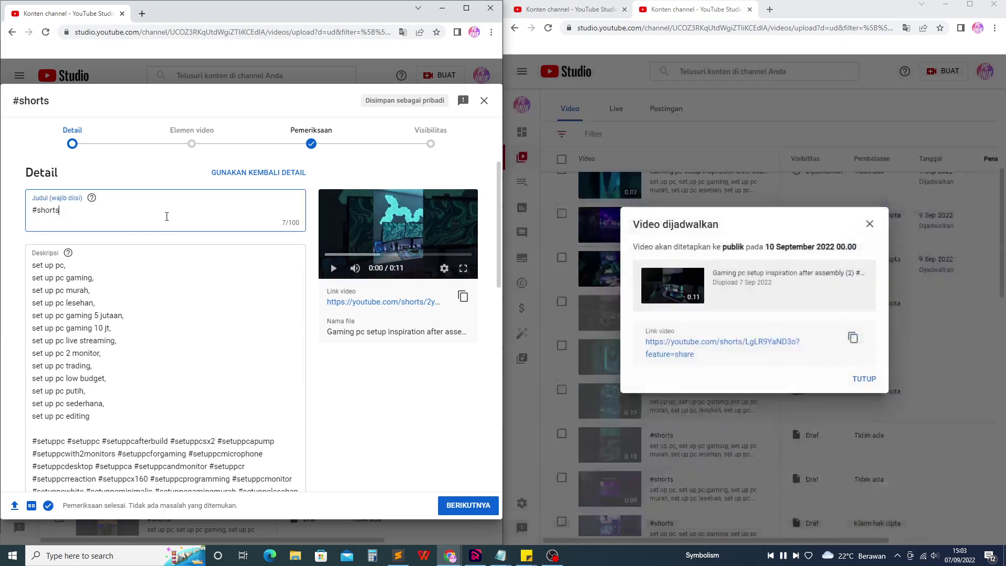
key("ctrl+a")
type("Gaming pc setup inspiration after assembly (2) #shorts")
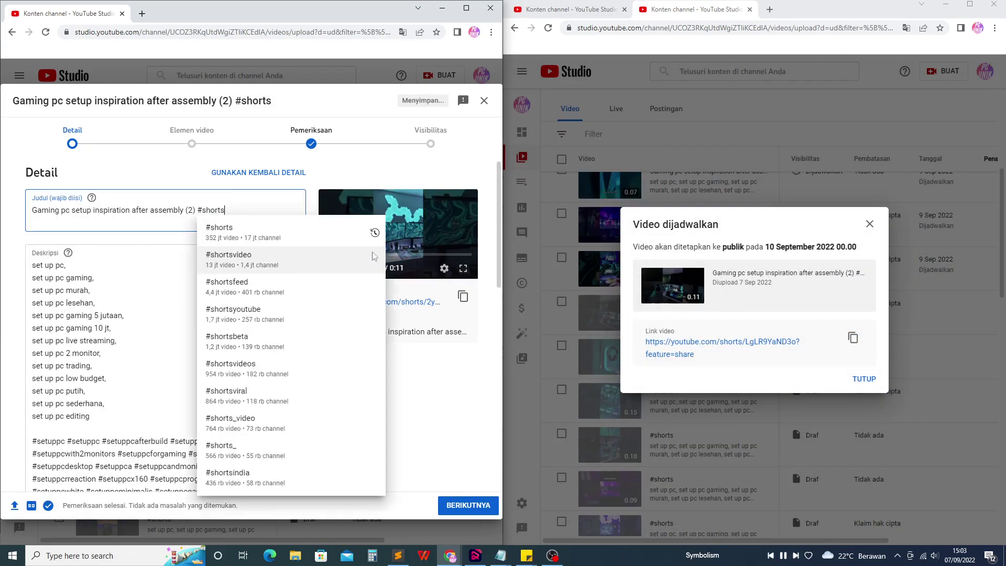
Renumber the first window's 0.11 video title as (20) and schedule it to go public on 10 Sep 2022 at 00.00.
double_click(190, 210)
type("12")
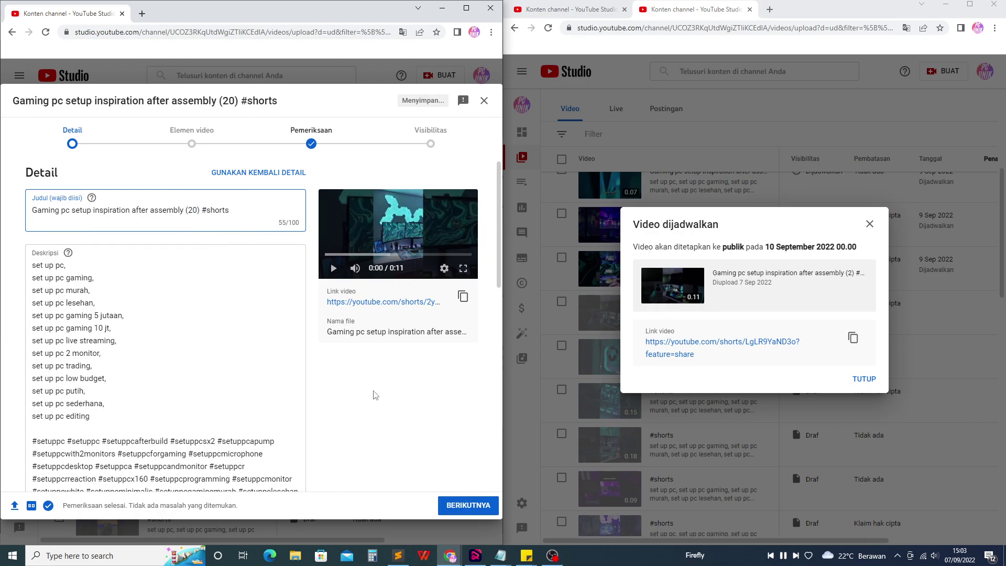
left_click(432, 145)
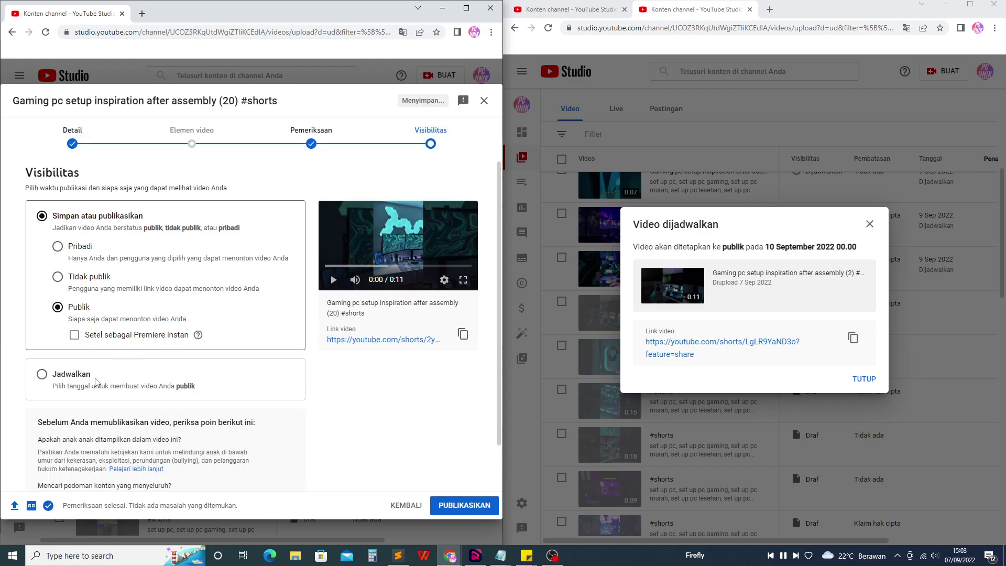
left_click(77, 377)
left_click(128, 300)
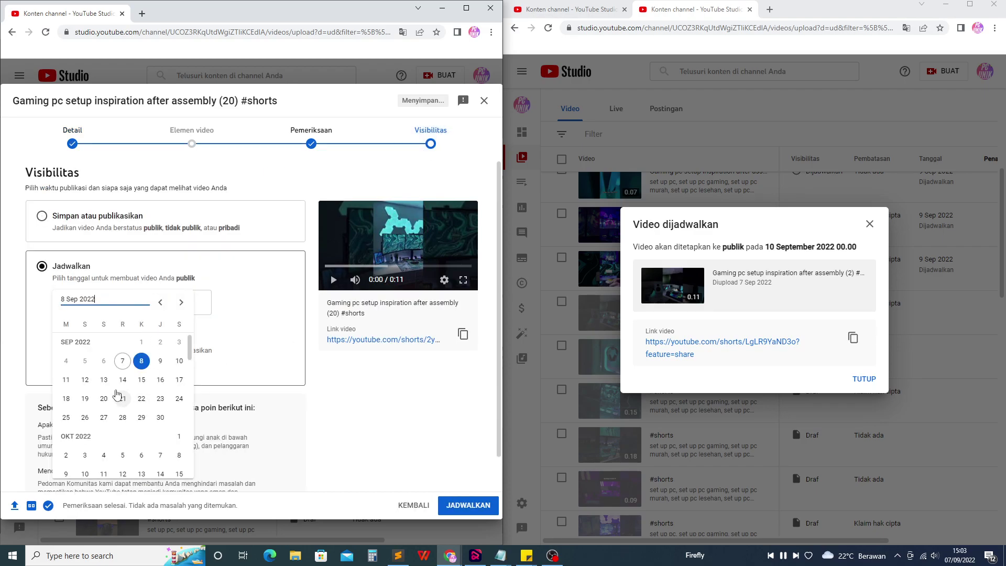
left_click(178, 361)
left_click(456, 505)
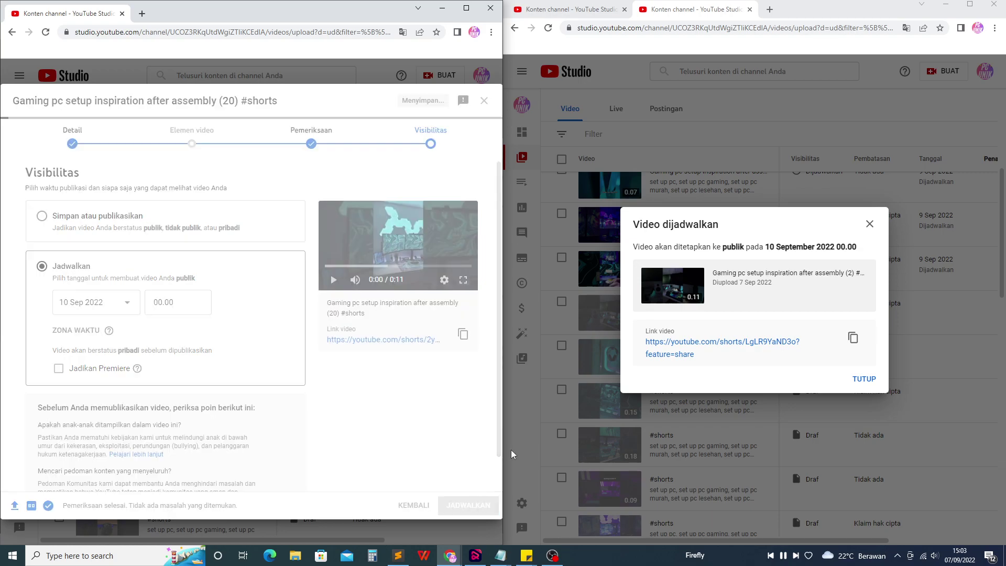
Dismiss the second window's confirmation and title the 0.16 draft "Gaming pc setup inspiration after assembly (21) #shorts".
left_click(870, 378)
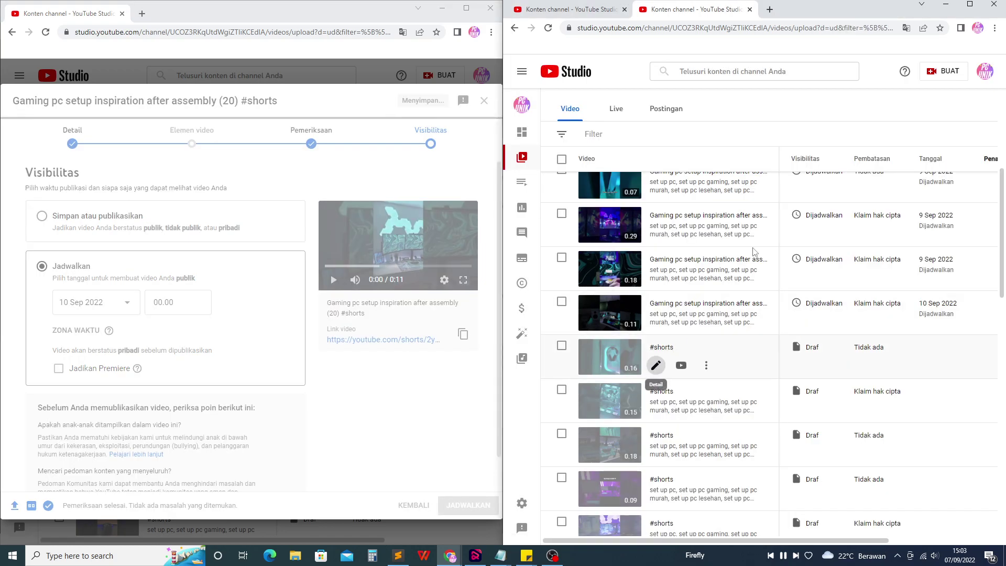
left_click(655, 364)
left_click(927, 135)
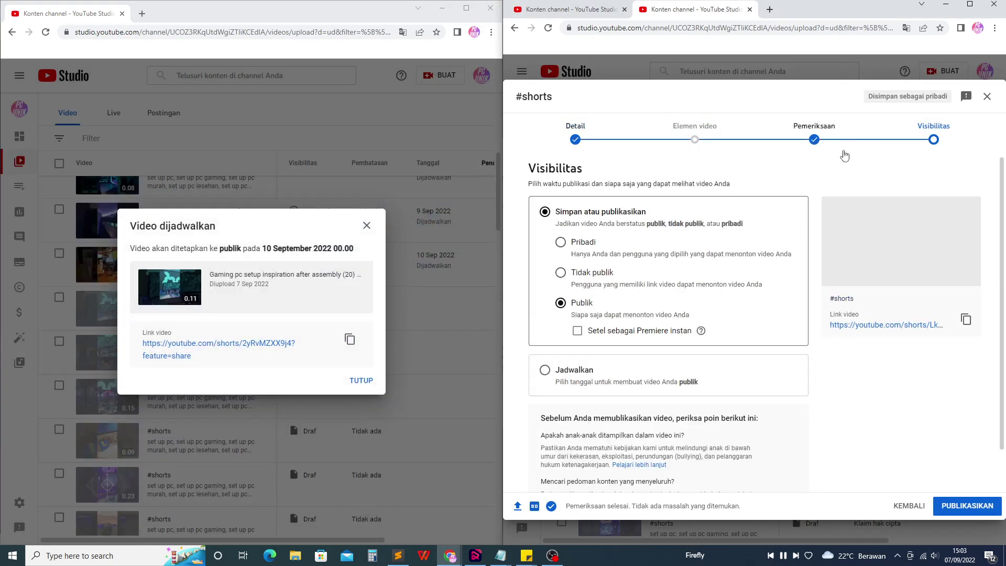
left_click(602, 146)
left_click(636, 209)
type("Gaming pc setup inspiration after assembly (2)")
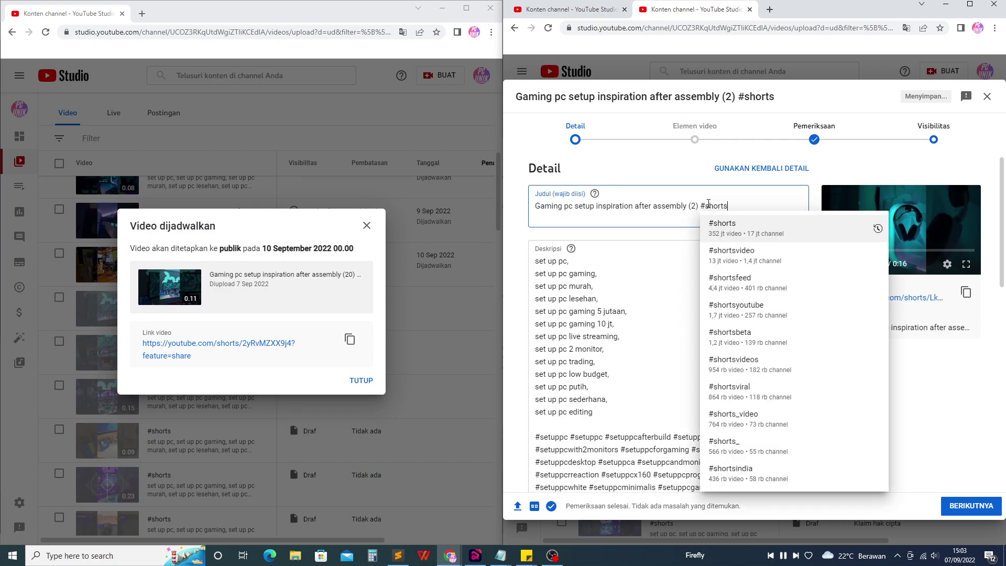
Schedule video (21) to go public on 10 Sep 2022 at 00.00.
left_click(932, 136)
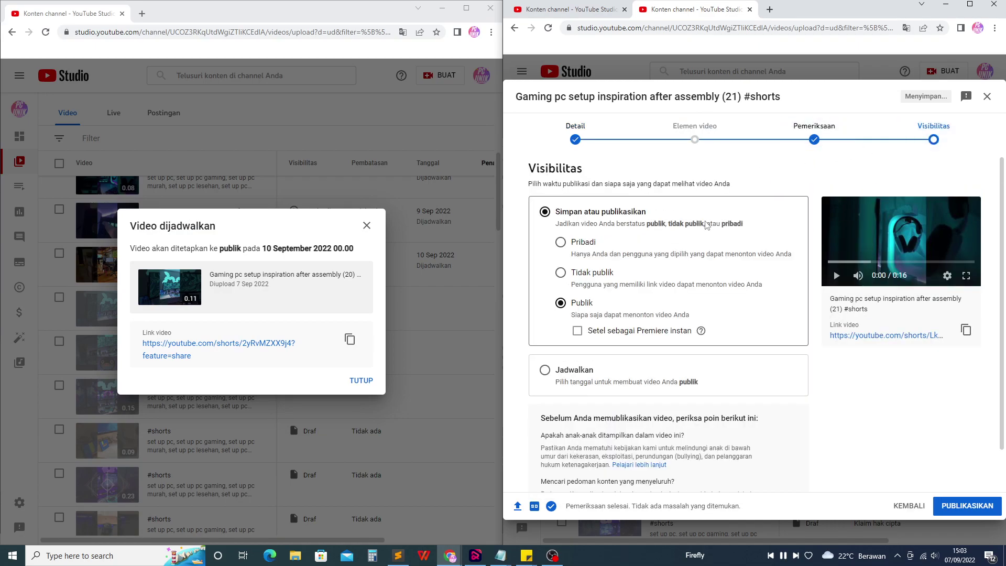
left_click(591, 362)
left_click(607, 296)
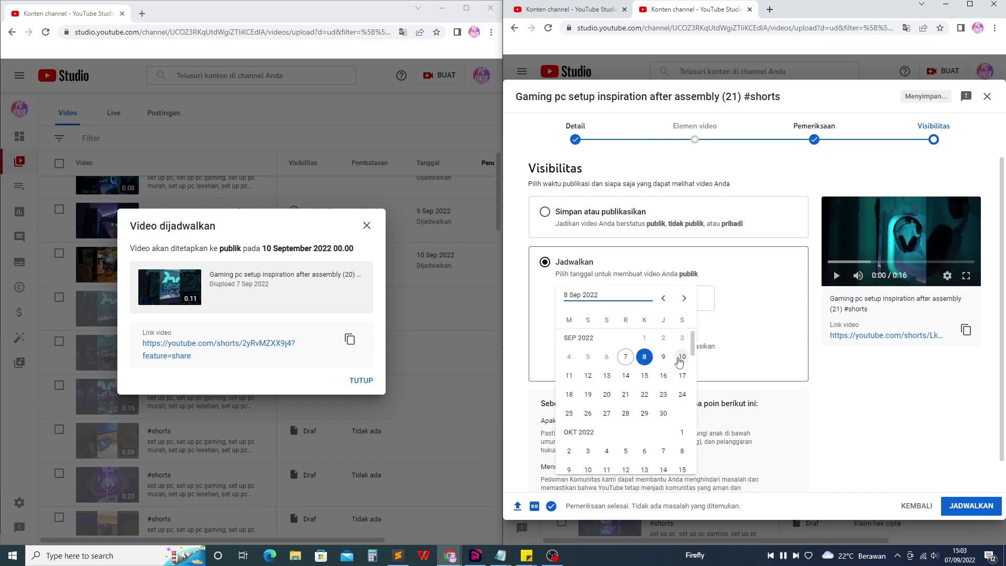
left_click(680, 358)
left_click(976, 504)
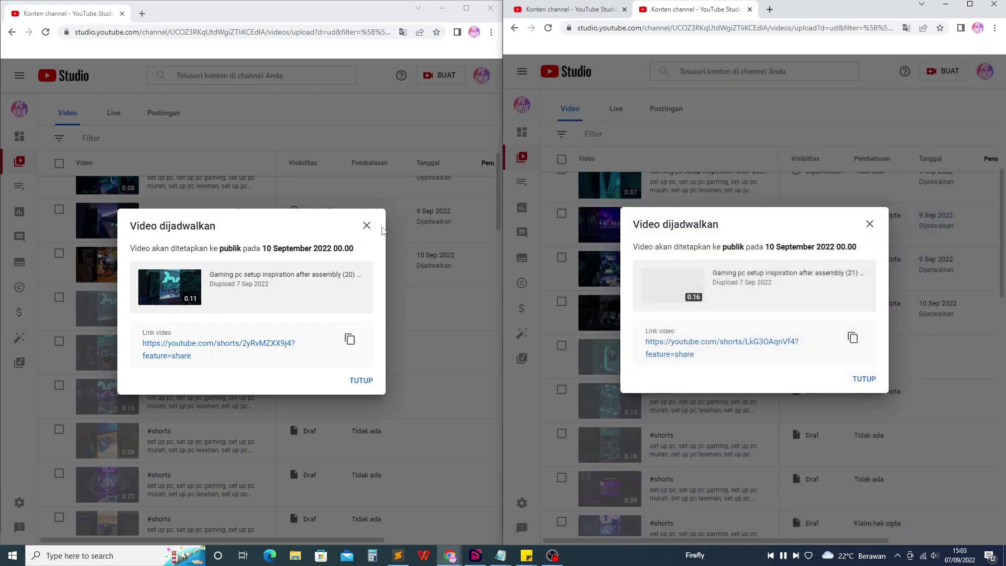
Dismiss both confirmations and open the 0.10 draft in the first window and the 0.15 draft with the copyright claim in the second.
left_click(368, 226)
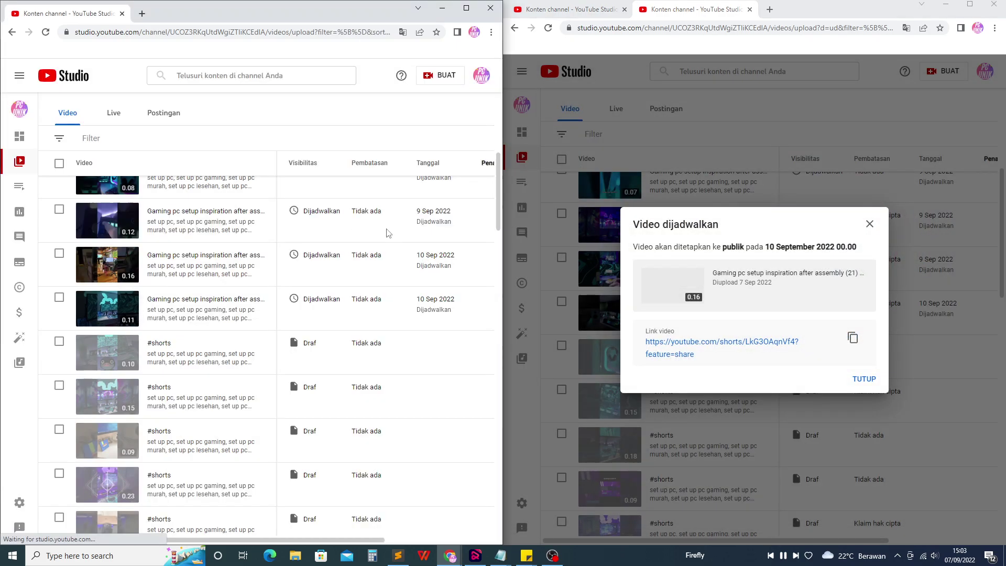
left_click(866, 379)
scroll(186, 289, "down", 2)
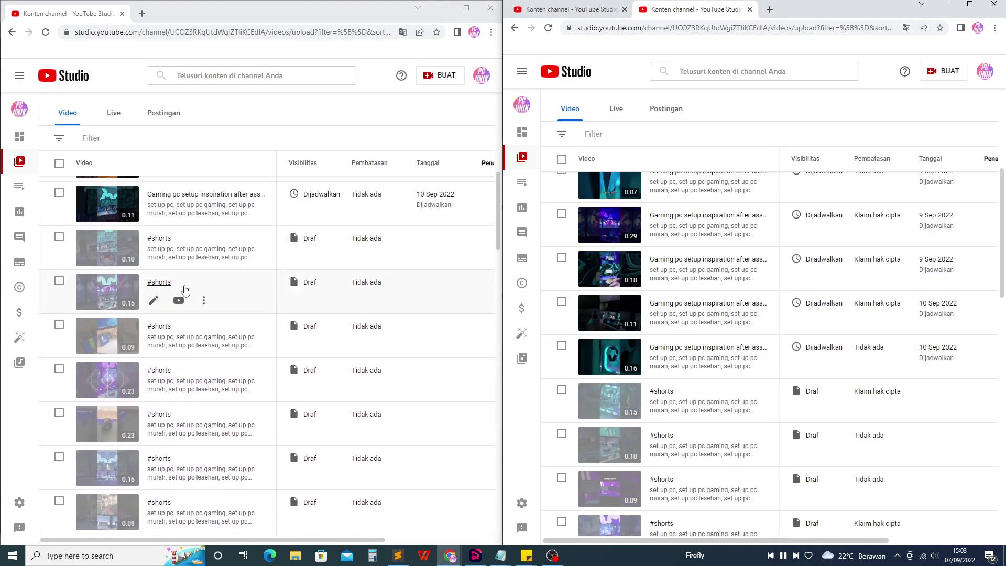
left_click(153, 256)
scroll(630, 268, "down", 3)
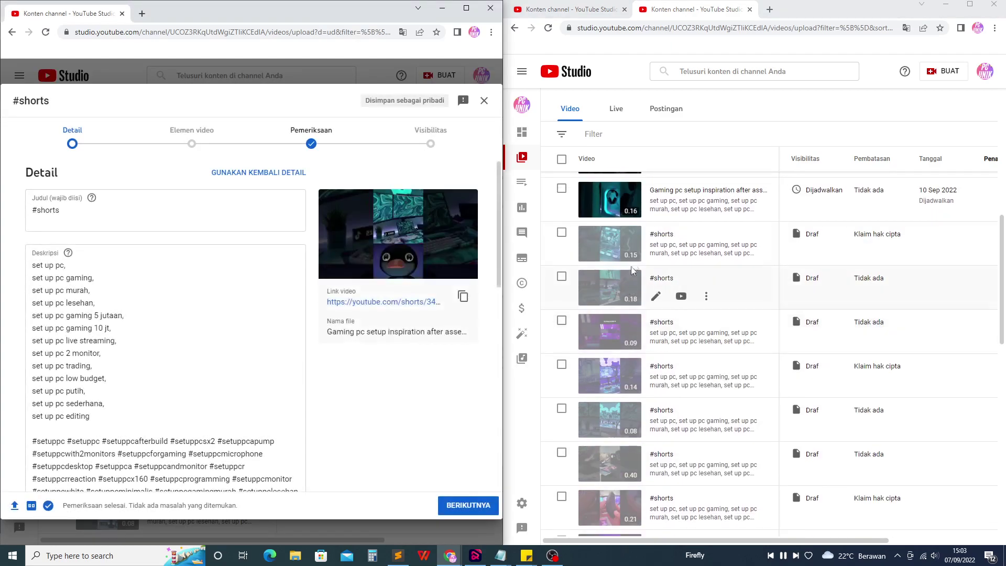
left_click(656, 252)
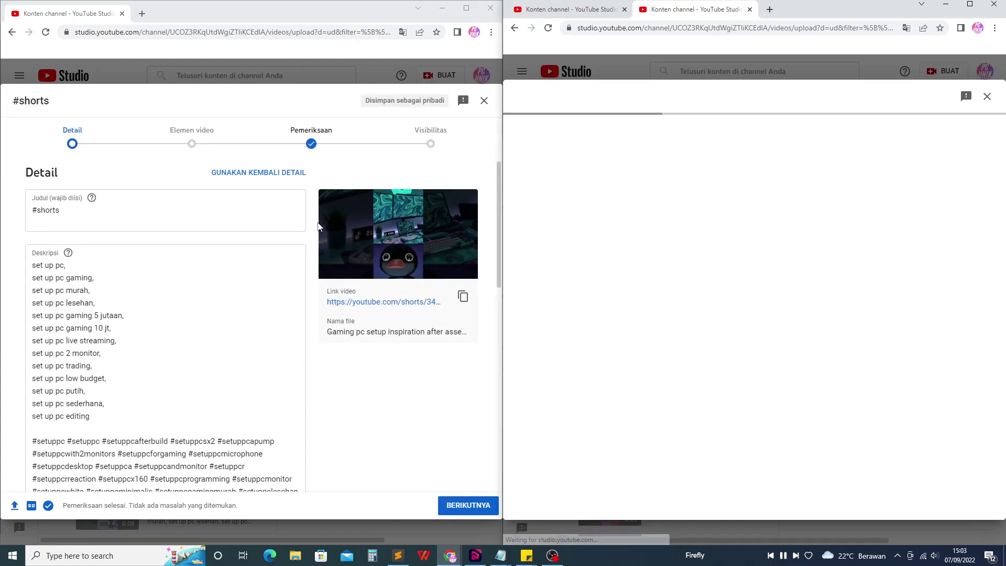
Title the first window's 0.10 draft "Gaming pc setup inspiration after assembly (22) #shorts".
left_click(121, 204)
key("Home")
type("Gaming pc setup inspiration after assembly (2)")
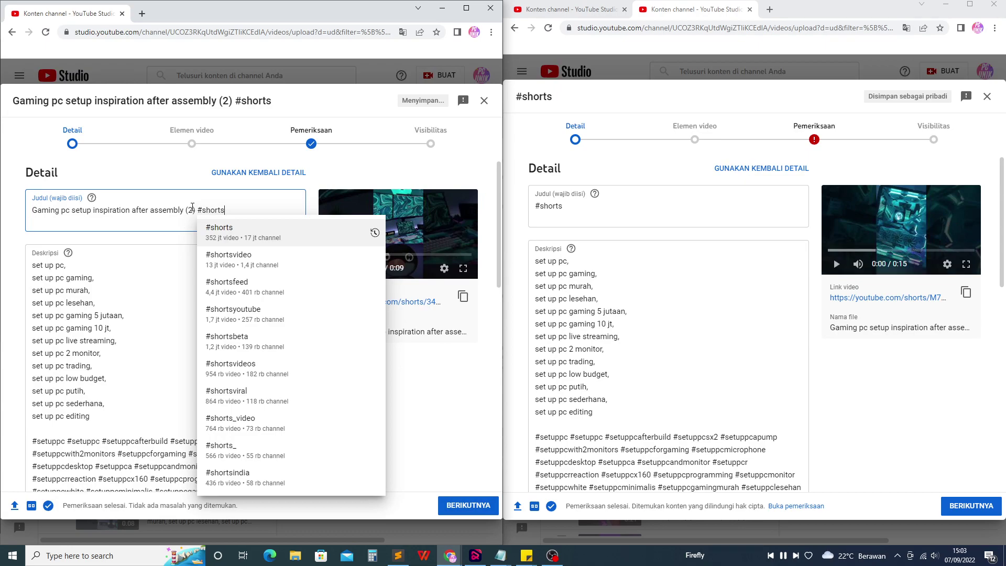
left_click(192, 210)
type("2")
Title the second window's 0.15 draft "Gaming pc setup inspiration after assembly (23) #shorts".
left_click(623, 210)
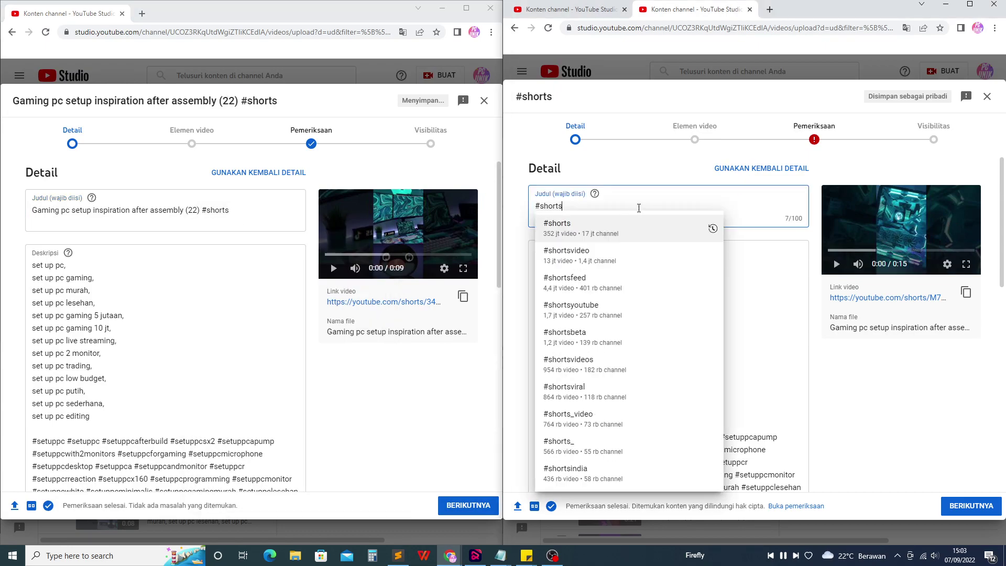
key("Home")
type("Gaming pc setup inspiration after assembly (2)")
left_click(695, 207)
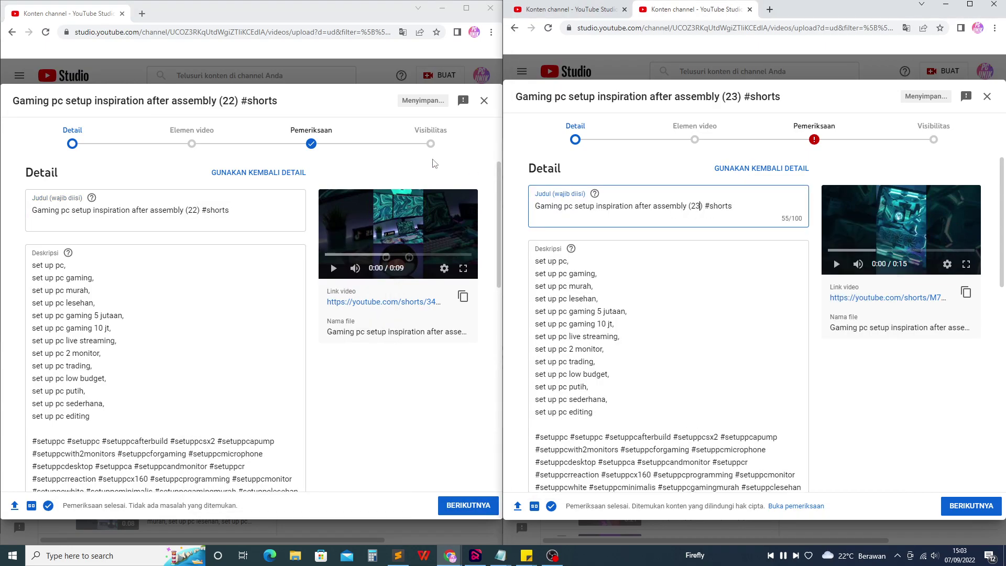
Schedule video (22) in the first window to go public on 10 Sep 2022 at 00.00.
left_click(430, 139)
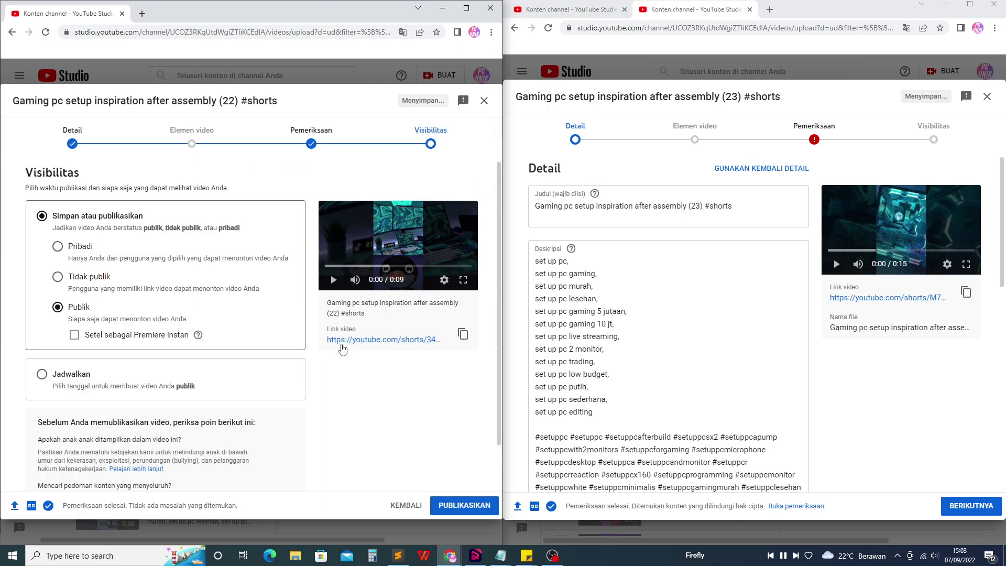
left_click(101, 386)
left_click(115, 304)
left_click(180, 358)
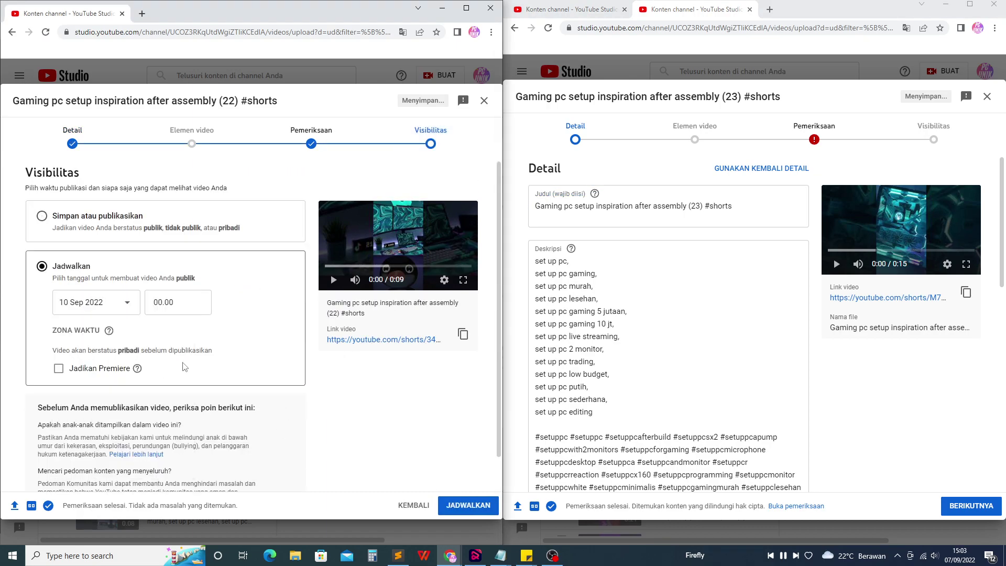
left_click(465, 504)
Schedule video (23) in the second window to go public on 10 Sep 2022 at 00.00.
left_click(934, 137)
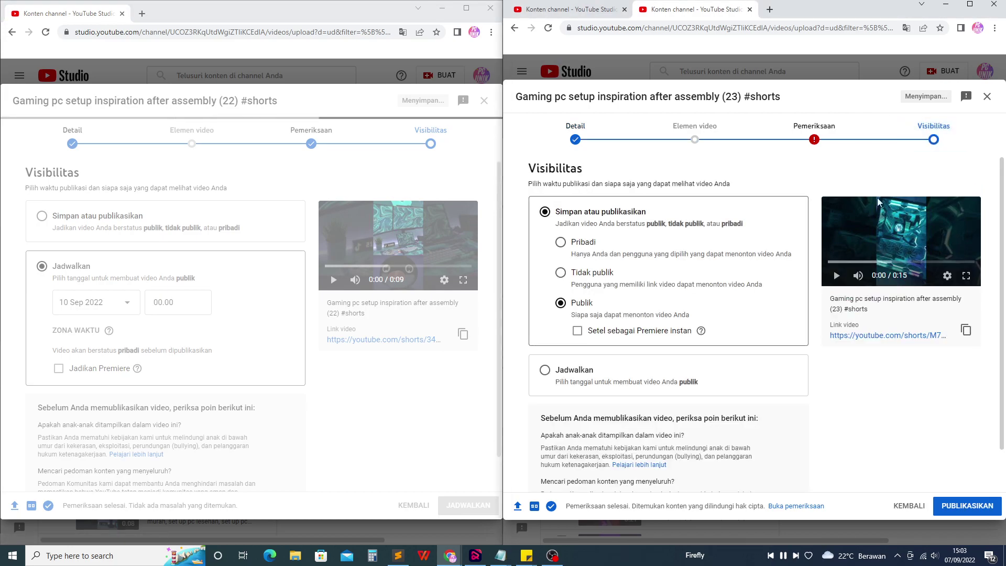
left_click(561, 380)
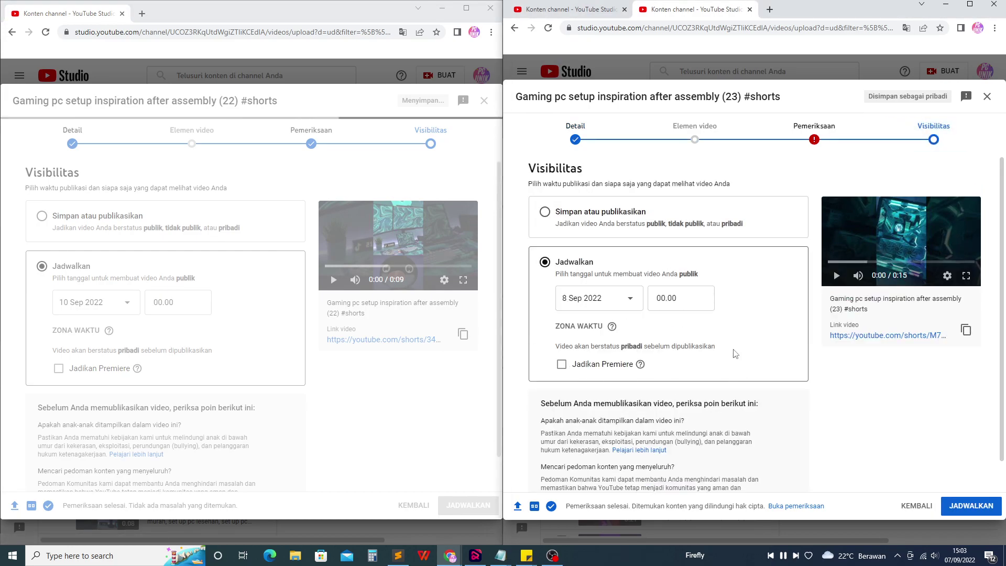
left_click(593, 297)
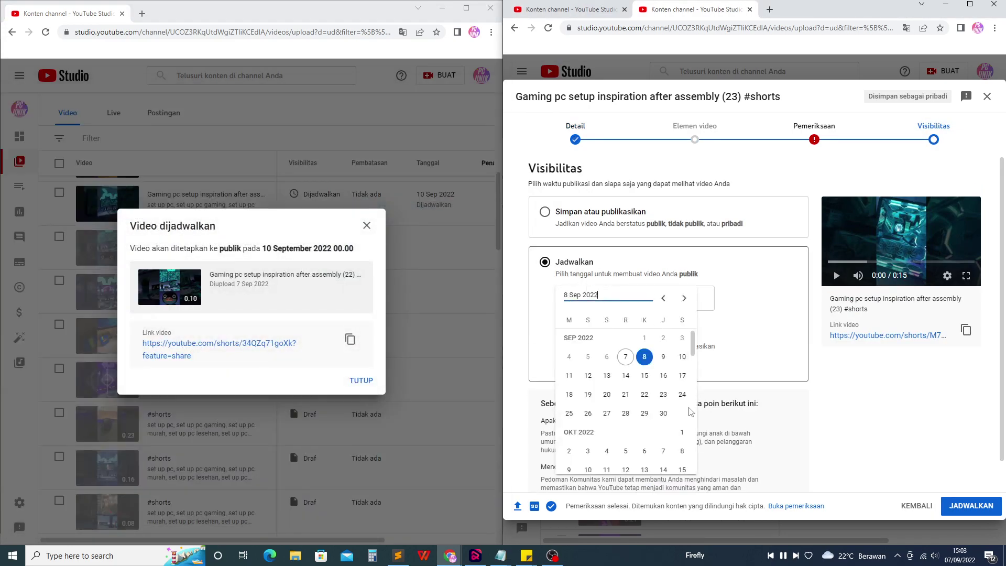
left_click(682, 357)
left_click(972, 505)
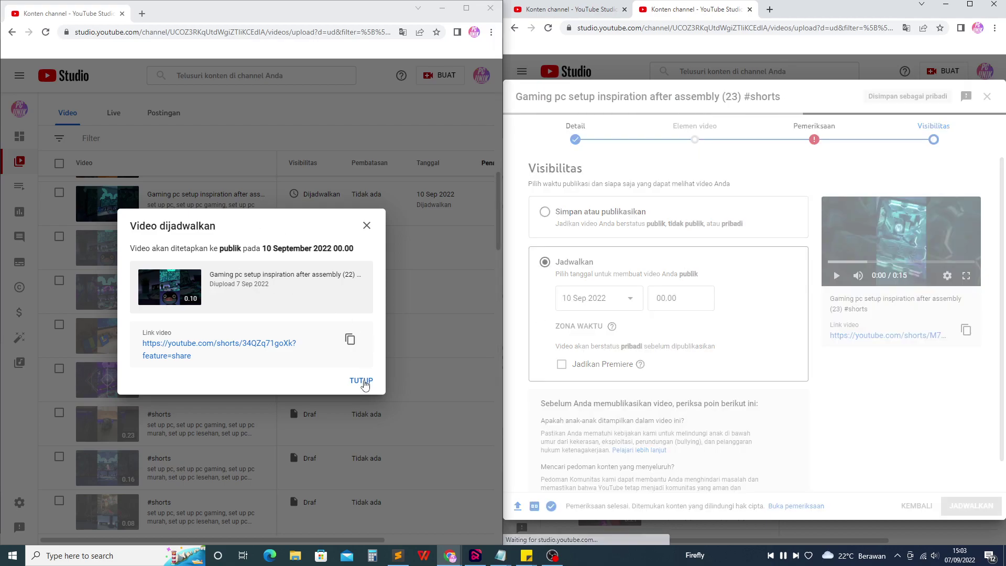
Dismiss video (22)'s confirmation and title the first window's 0.15 draft "Gaming pc setup inspiration after assembly (24) #shorts".
left_click(361, 381)
left_click(156, 250)
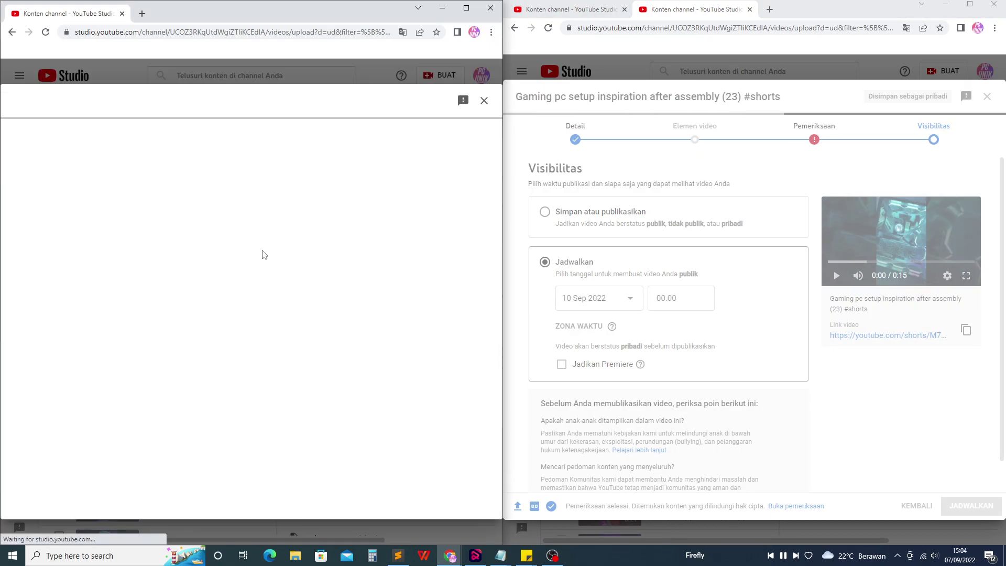
left_click(431, 134)
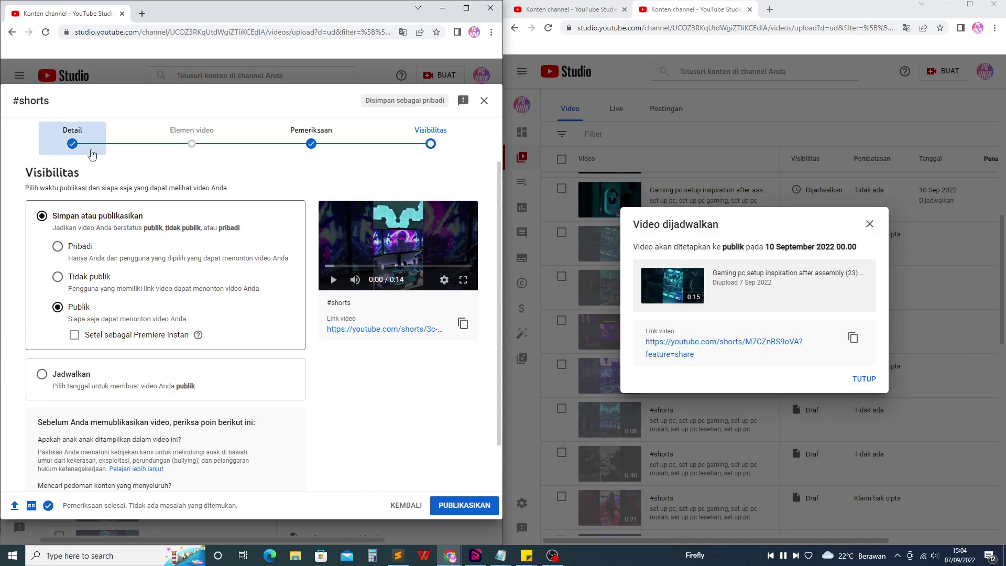
left_click(72, 137)
left_click(91, 225)
key("ctrl+a")
type("Gaming pc setup inspiration after assembly (2) #shorts")
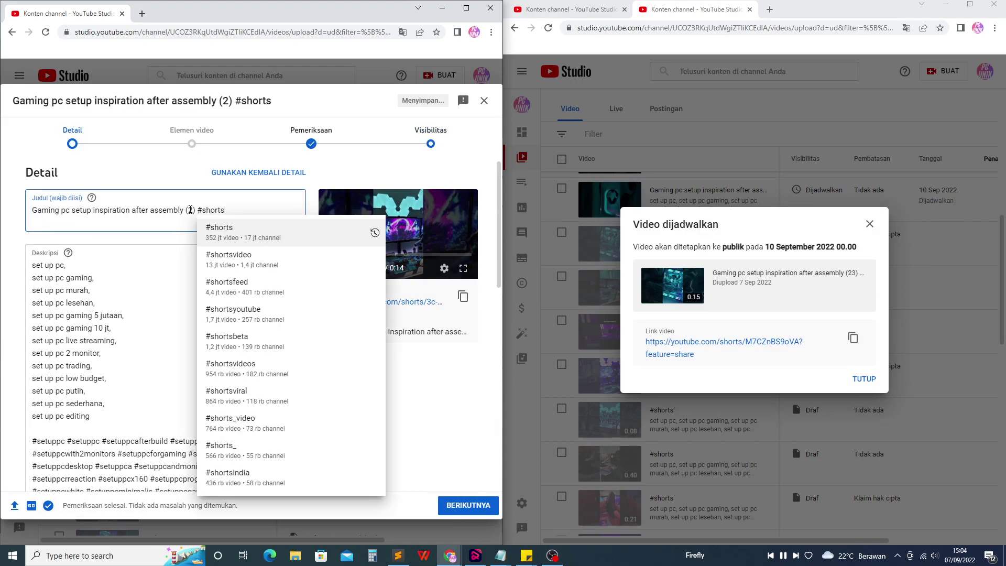
left_click(191, 210)
type("4")
Schedule video (24) to go public on 11 Sep 2022 at 00.00.
left_click(431, 137)
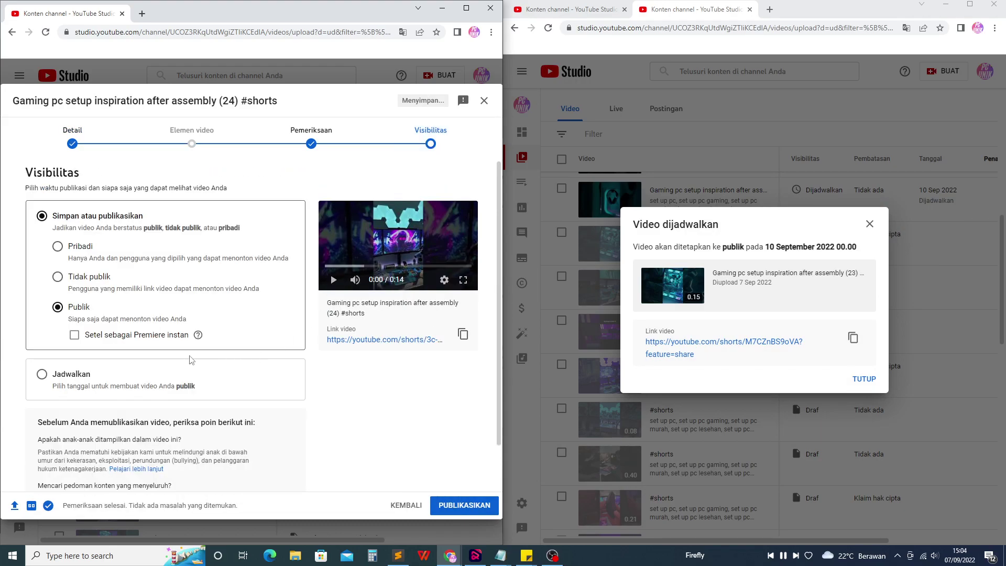
left_click(75, 371)
left_click(131, 310)
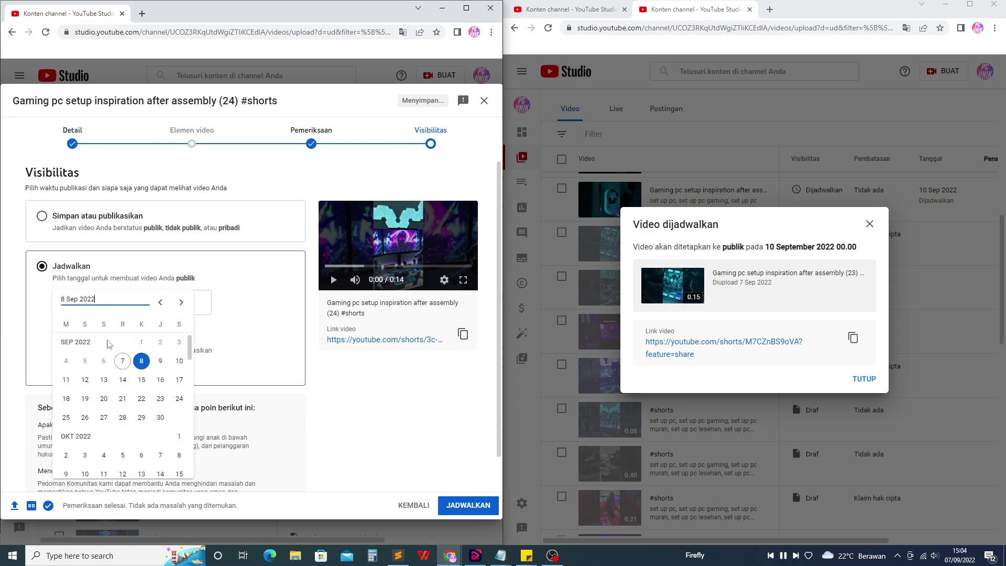
left_click(66, 380)
left_click(466, 504)
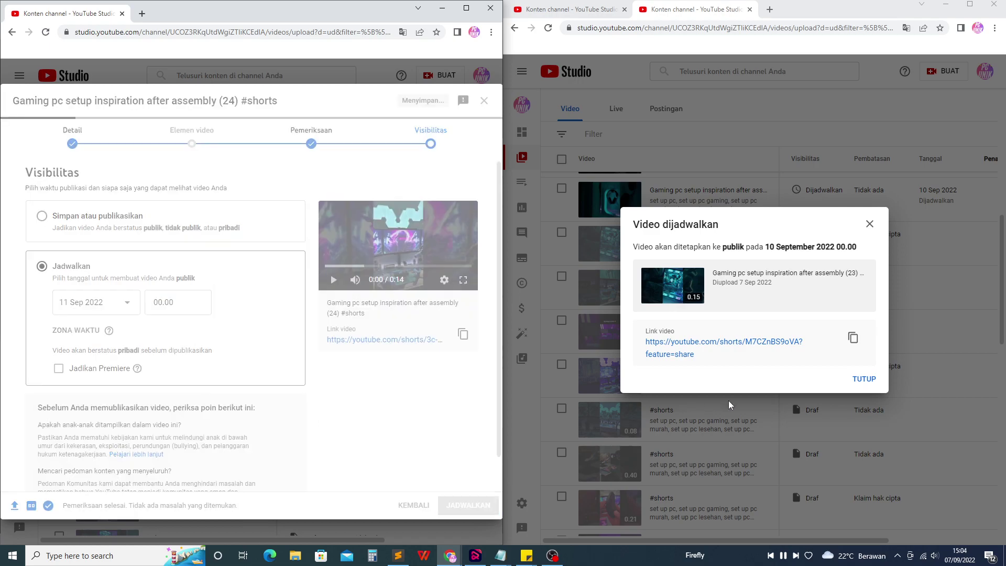
Dismiss video (23)'s confirmation and title the second window's 0.18 draft "Gaming pc setup inspiration after assembly (2) #shorts".
left_click(863, 379)
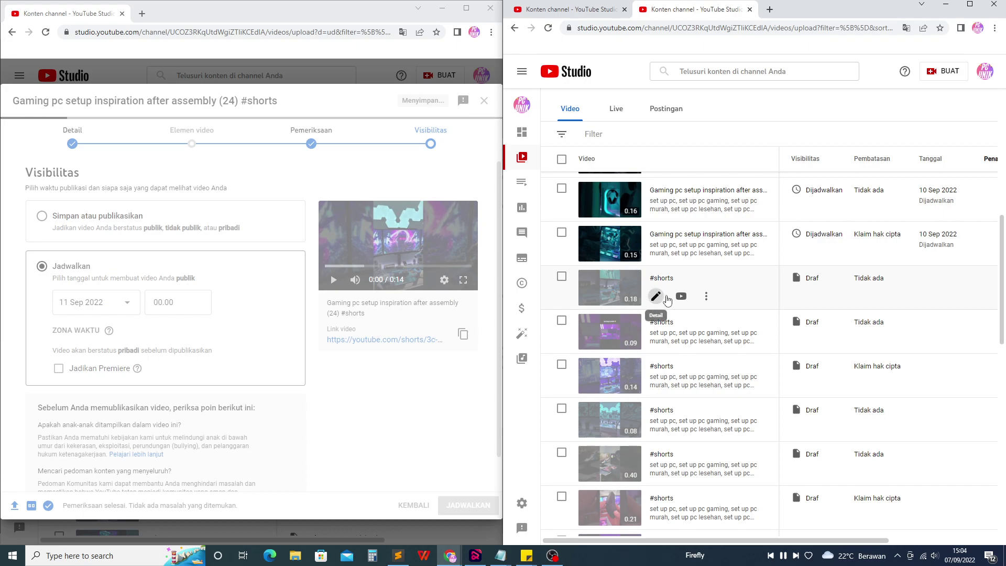
left_click(656, 294)
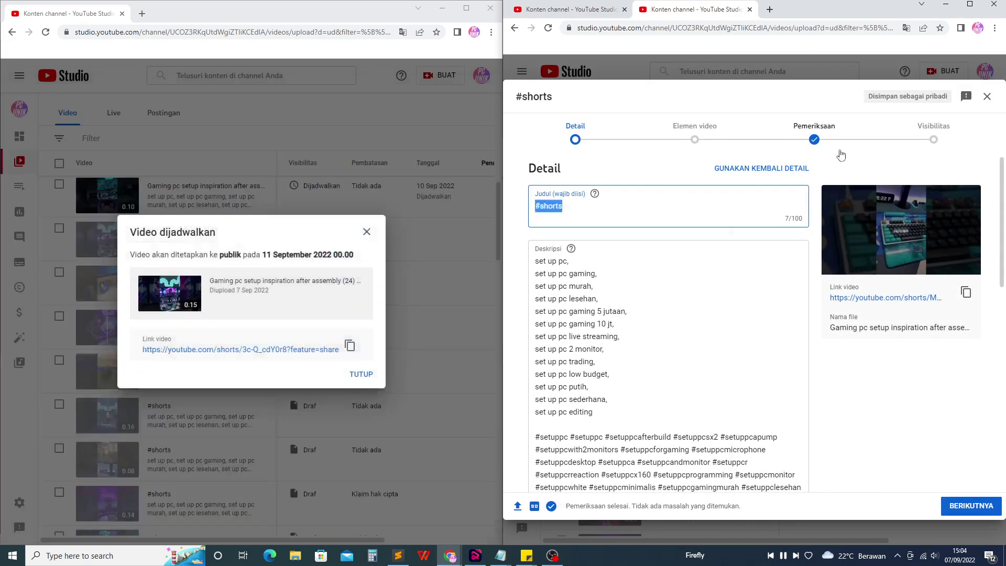
left_click(918, 132)
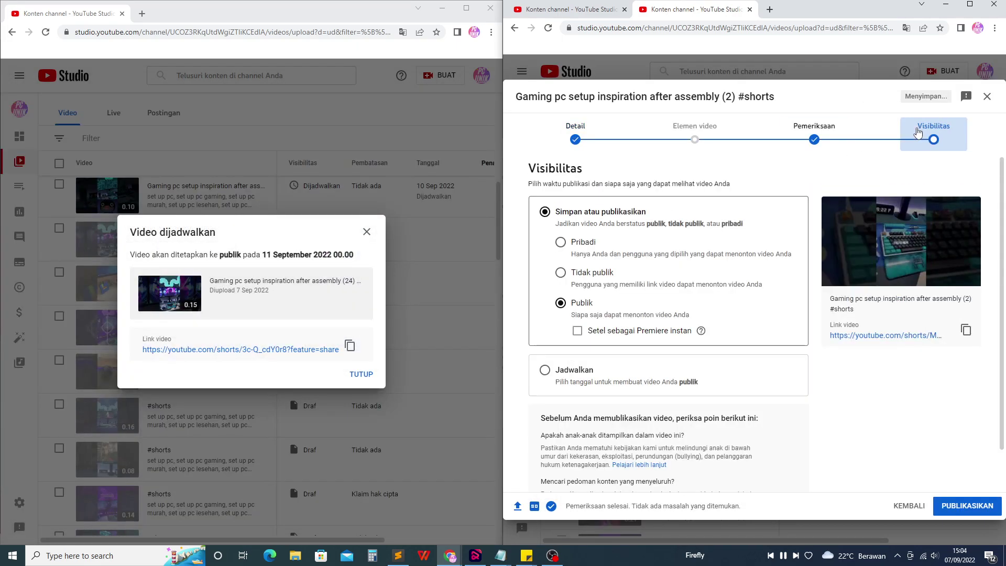
Schedule the 0.18 video to go public on 11 Sep 2022 at 00.00 and dismiss video (24)'s confirmation in the first window.
left_click(565, 376)
left_click(578, 299)
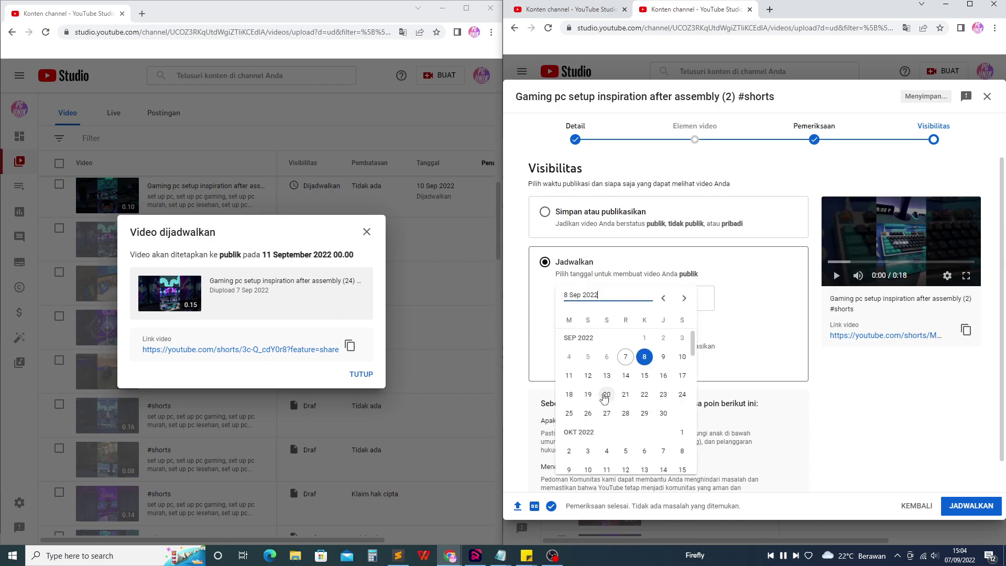
left_click(569, 376)
left_click(973, 501)
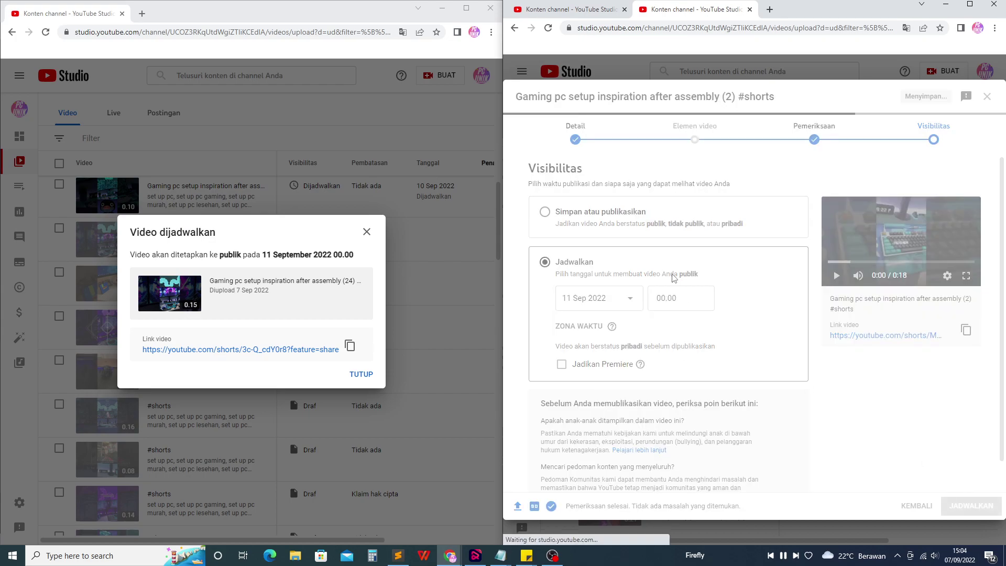
left_click(361, 373)
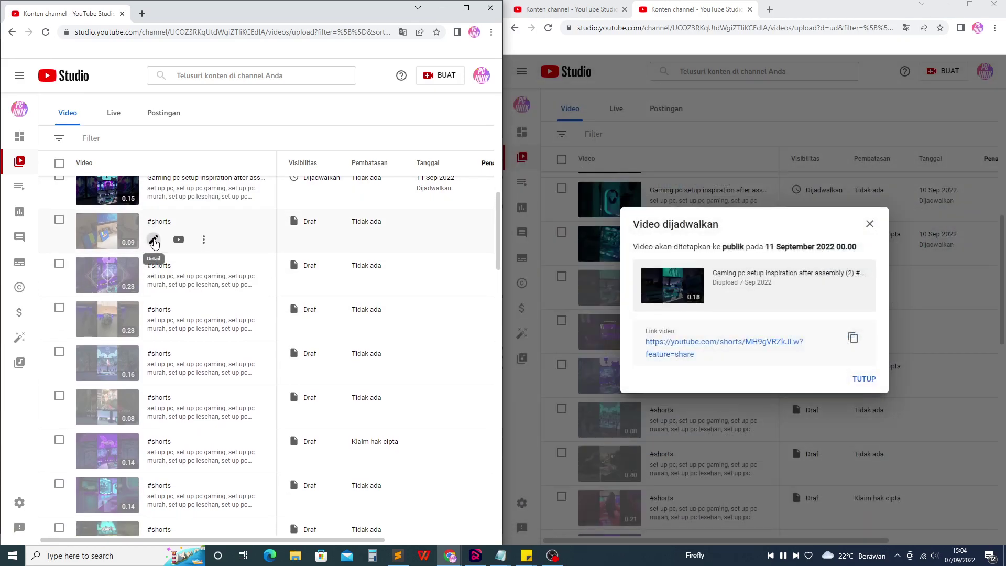
Title the first window's 0.09 draft "Gaming pc setup inspiration after assembly (25) #shorts".
left_click(153, 239)
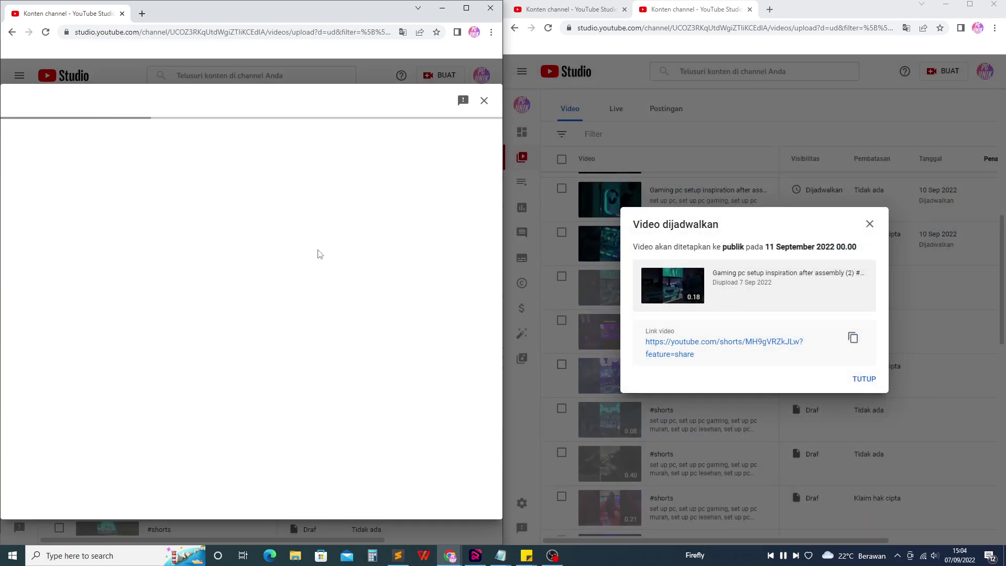
triple_click(108, 228)
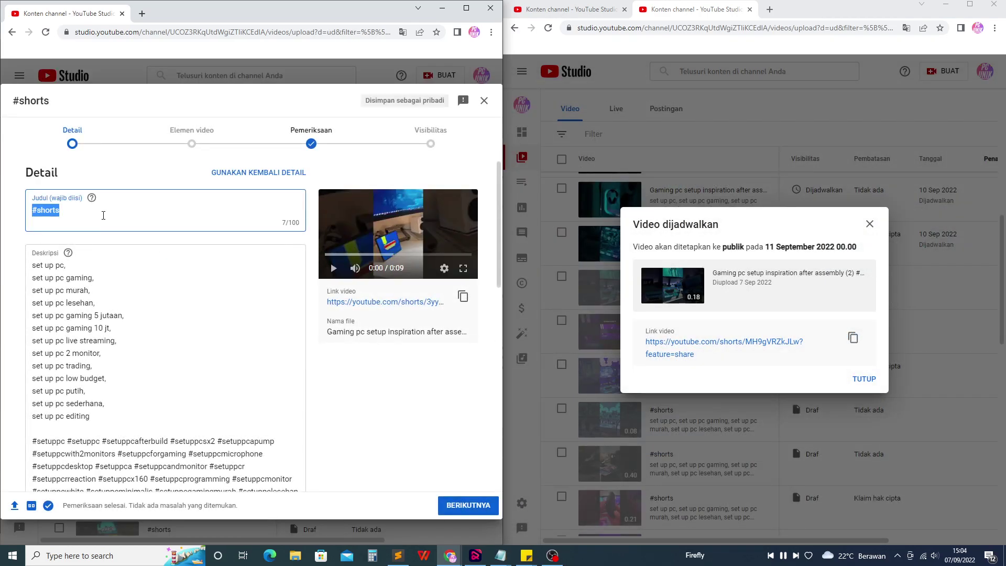
type("Gaming pc setup inspiration after assembly (2) #shorts")
left_click(189, 208)
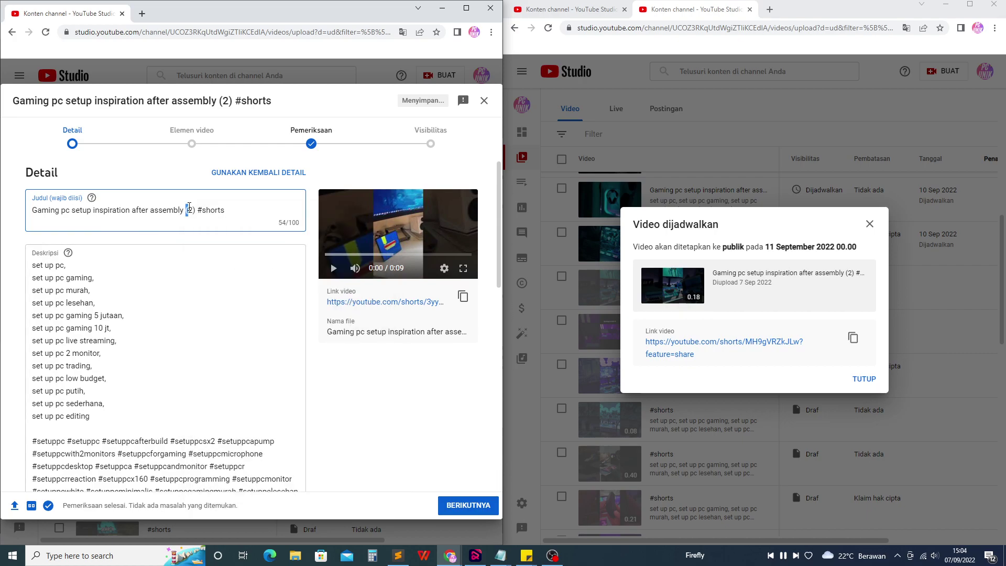
type("5")
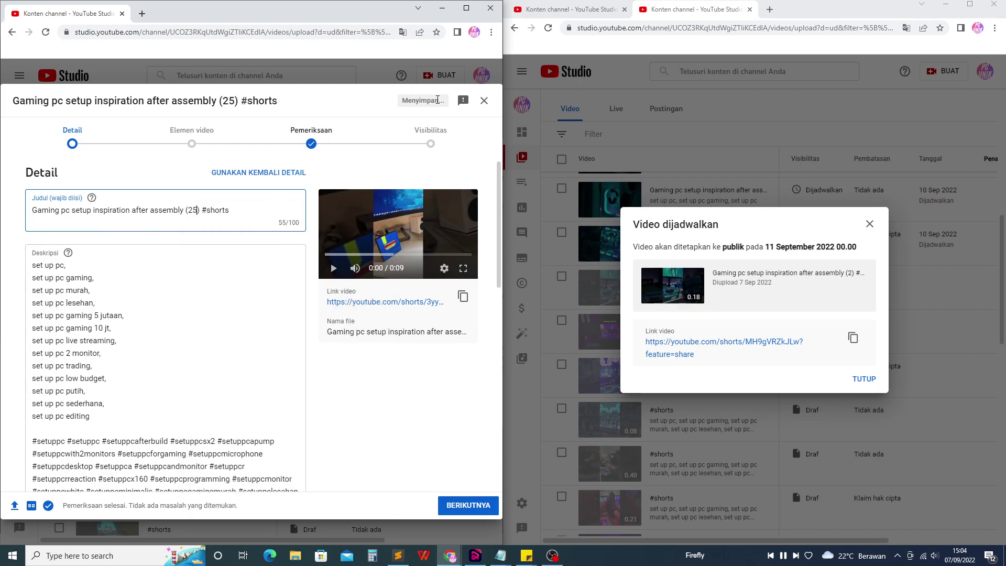
Schedule video (25) to go public on 11 Sep 2022 at 00.00.
left_click(440, 131)
left_click(53, 382)
left_click(84, 300)
left_click(66, 379)
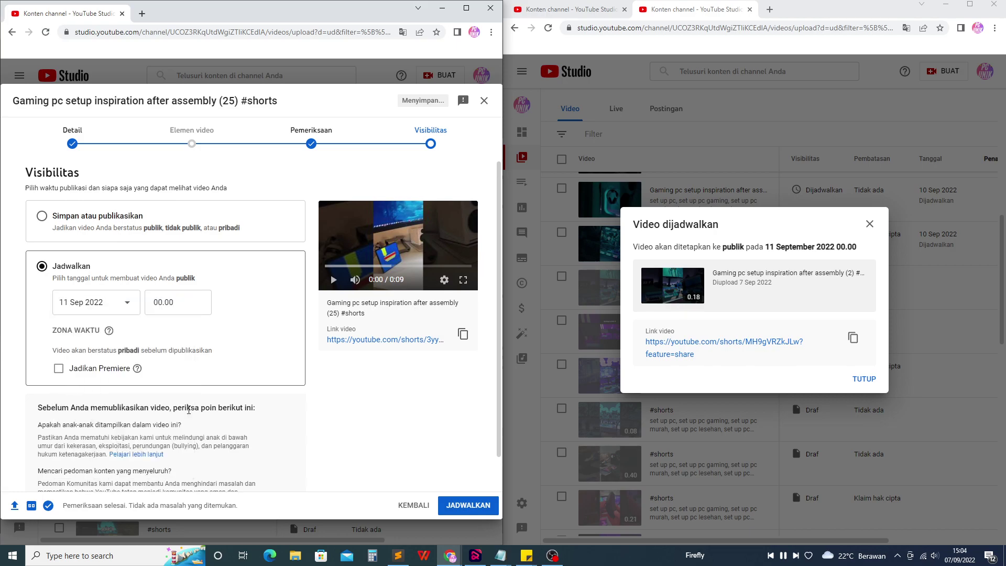
left_click(473, 504)
Dismiss the 0.18 video's confirmation in the second window and set its 0.09 draft's public release to 11 Sep 2022 at 00.00.
left_click(863, 379)
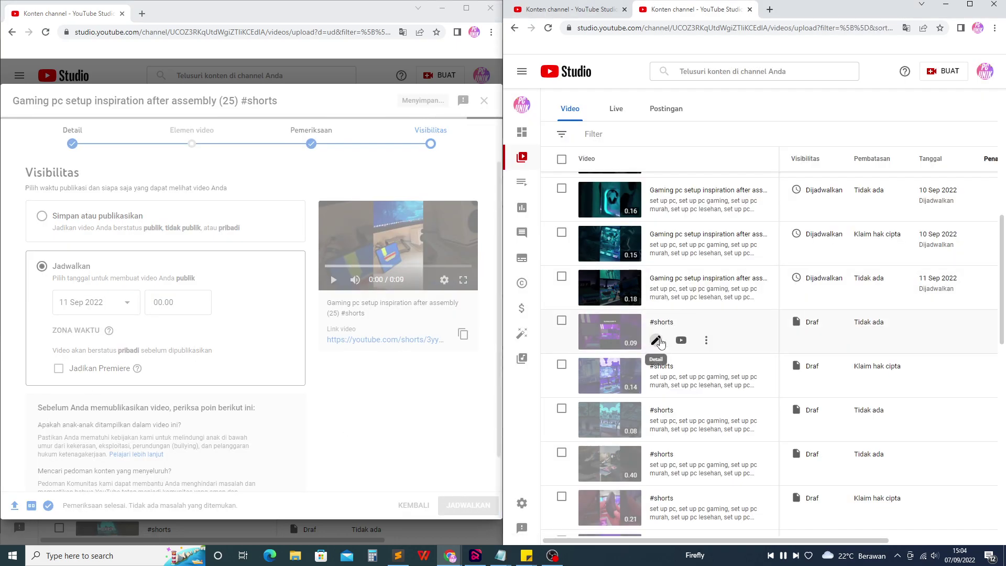
left_click(657, 341)
left_click(934, 131)
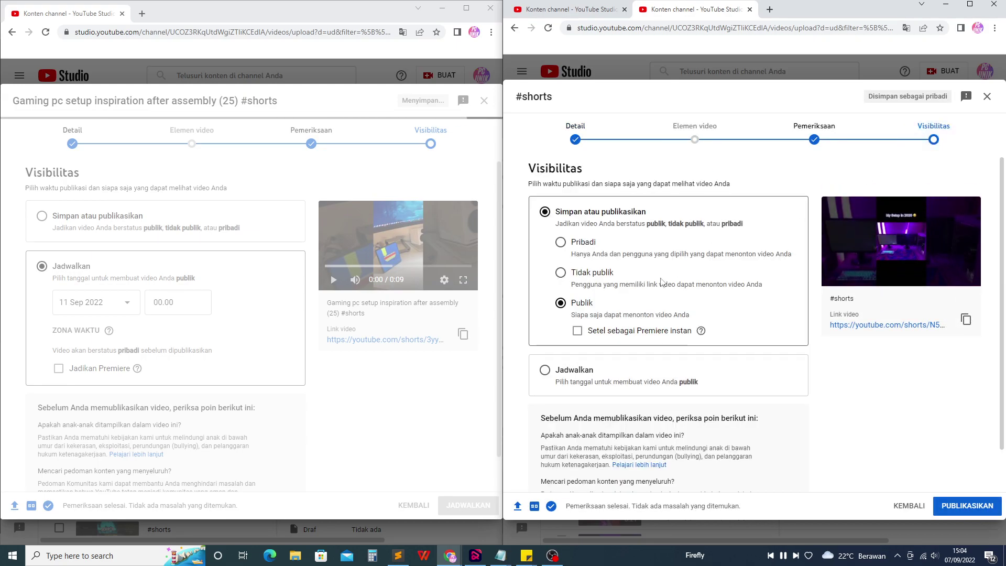
left_click(545, 370)
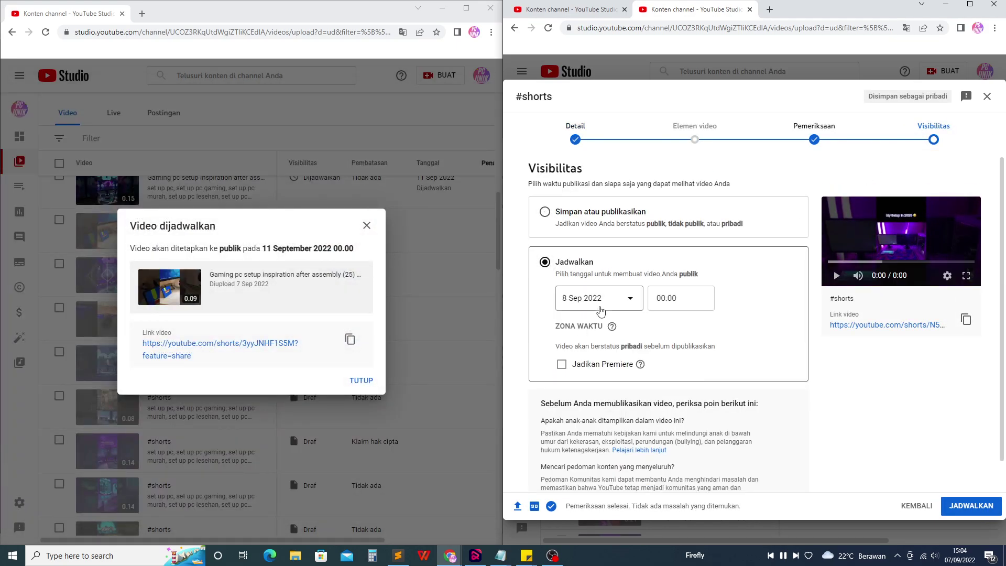
left_click(597, 309)
left_click(569, 376)
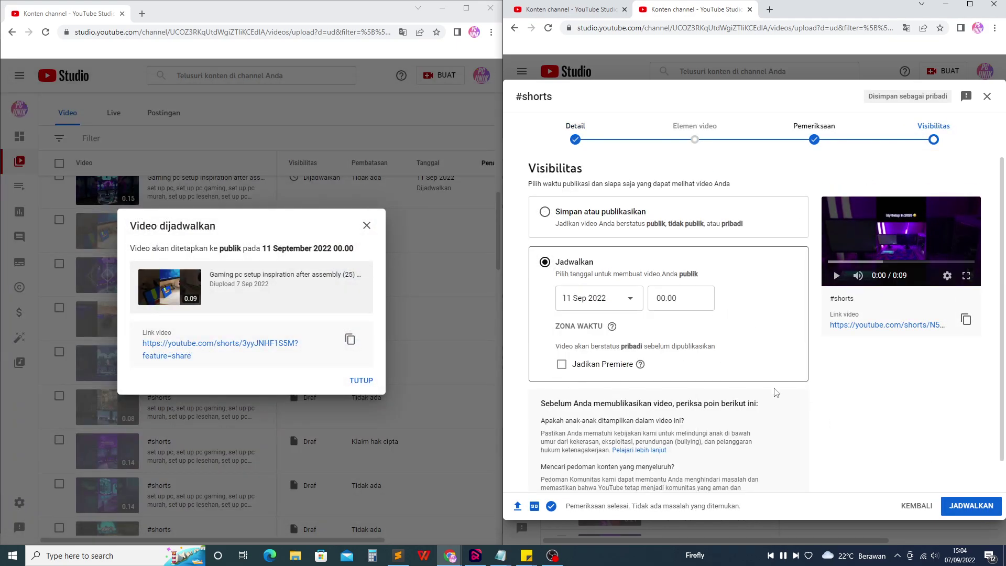
Title the second window's 0.09 draft "Gaming pc setup inspiration after assembly (2) #shorts" and submit its schedule.
left_click(579, 134)
left_click(689, 206)
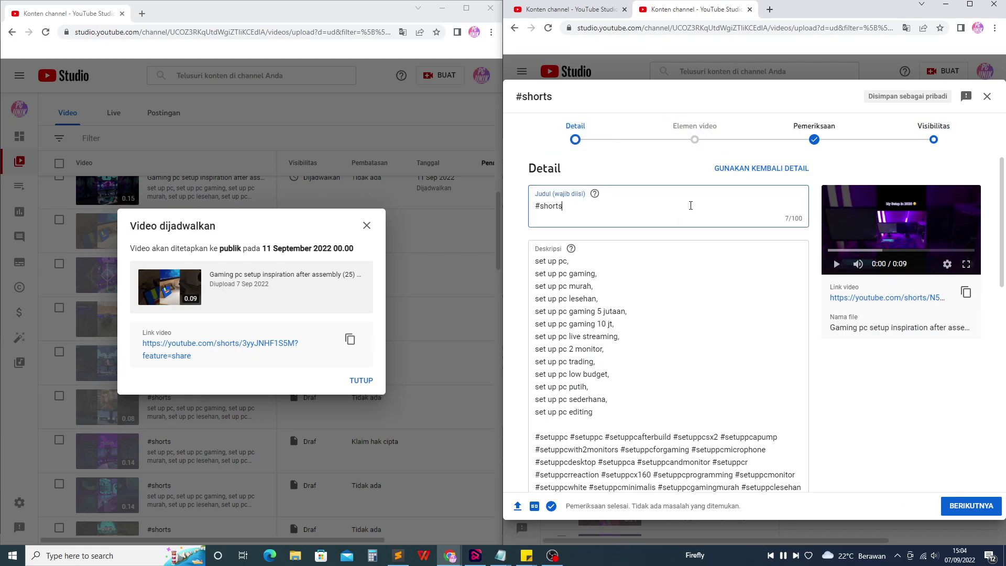
key("ctrl+a")
type("Gaming pc setup inspiration after assembly (2) #shorts")
left_click(970, 506)
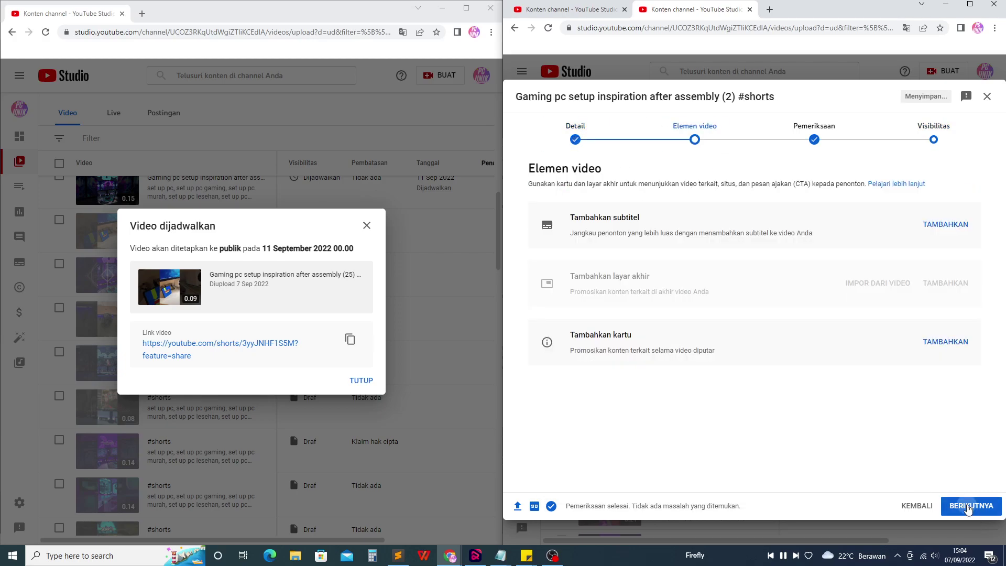
left_click(970, 506)
left_click(968, 507)
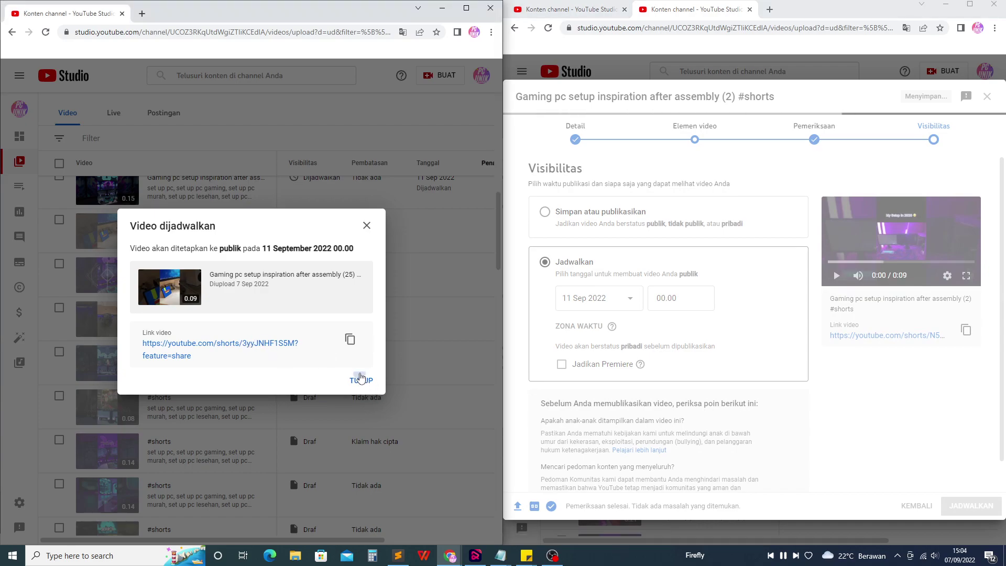
Dismiss video (25)'s confirmation, title the next 0.23 draft "Gaming pc setup inspiration after assembly (27) #shorts" and copy that title.
left_click(361, 380)
left_click(154, 285)
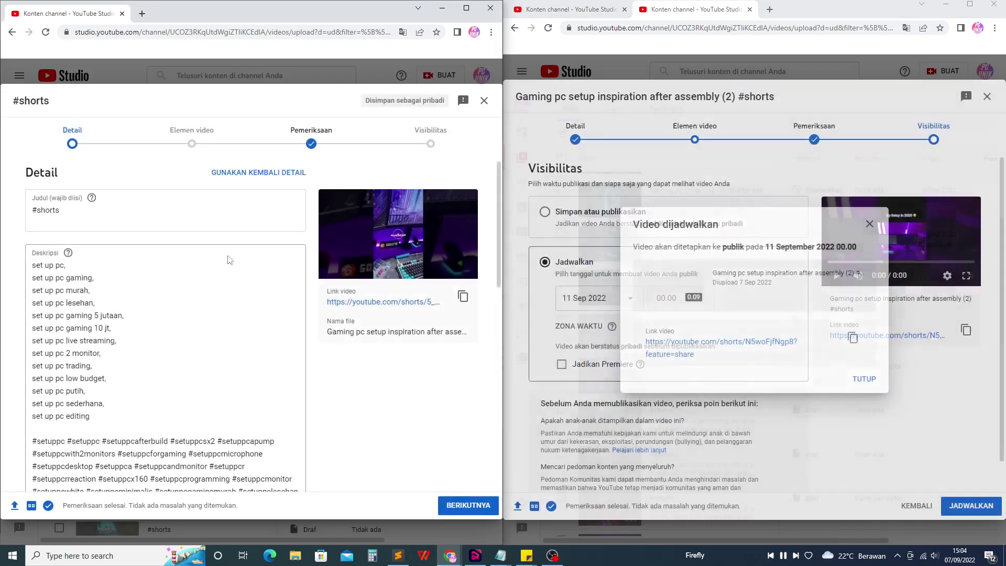
left_click(170, 216)
key("ctrl+a")
type("Gaming pc setup inspiration after assembly (2) #shorts")
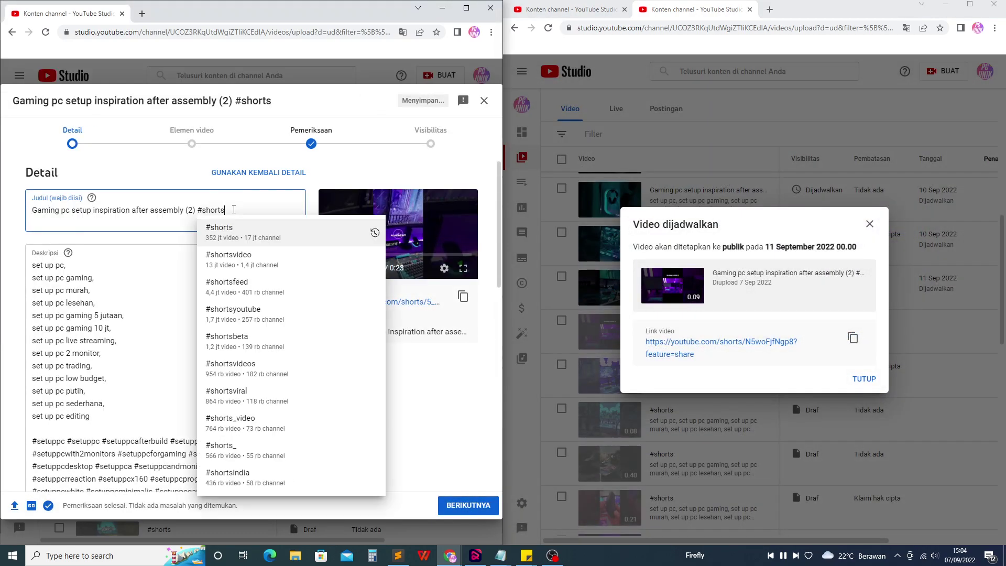
double_click(190, 209)
type("27")
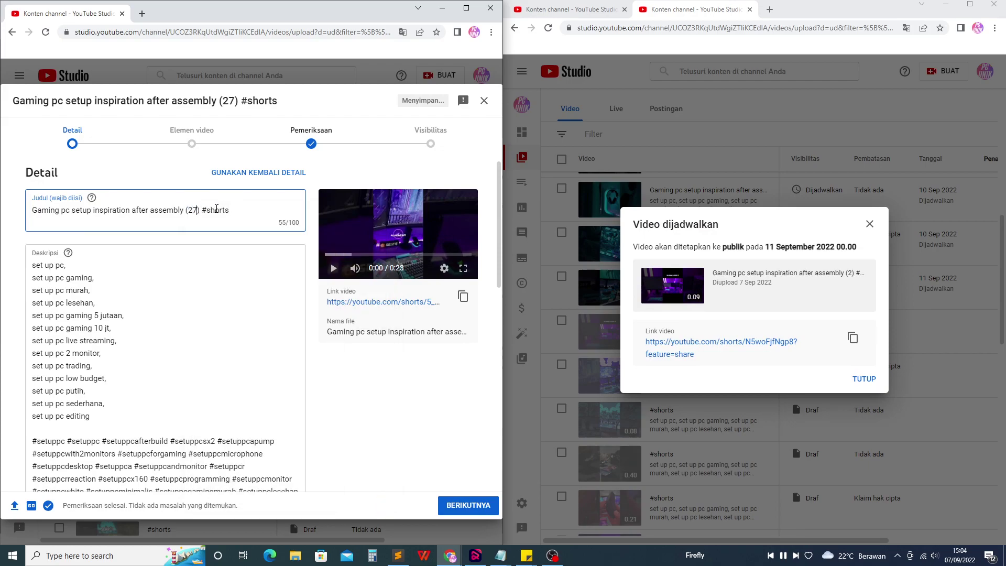
key("ctrl+a")
key("ctrl+c")
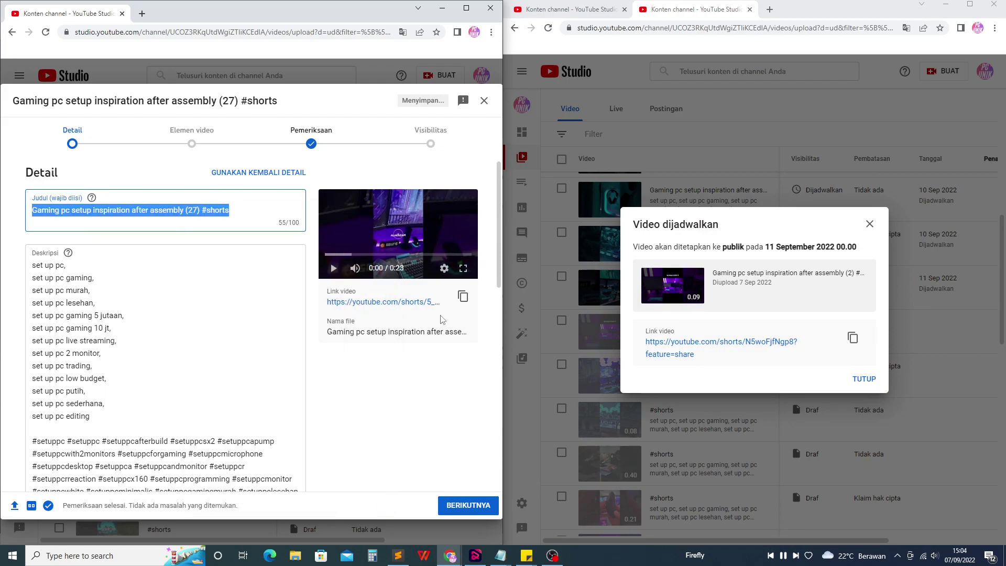
Schedule video (27) to go public on 12 Sep 2022 at 00.00.
left_click(465, 505)
left_click(464, 505)
left_click(464, 505)
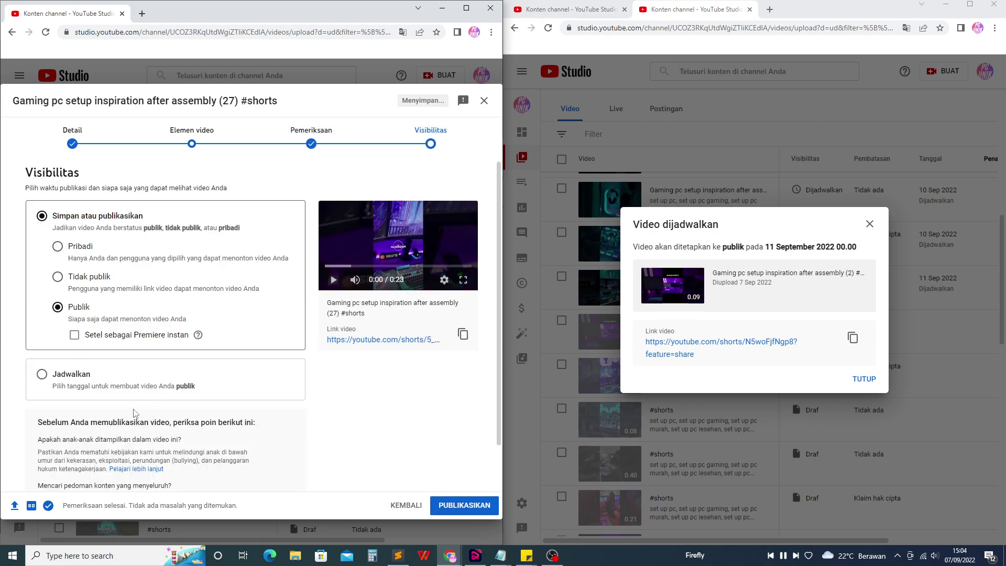
left_click(95, 379)
left_click(102, 311)
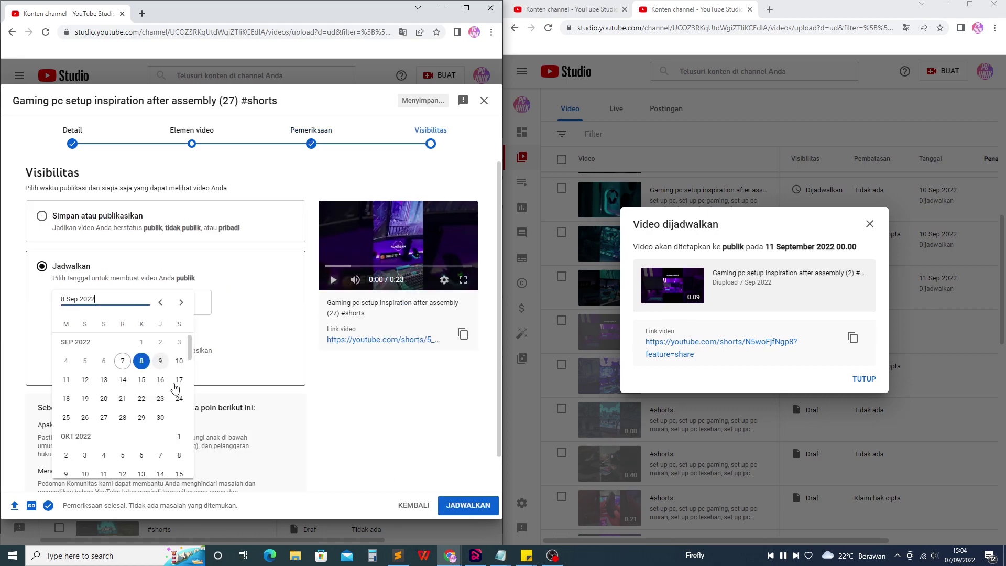
left_click(123, 418)
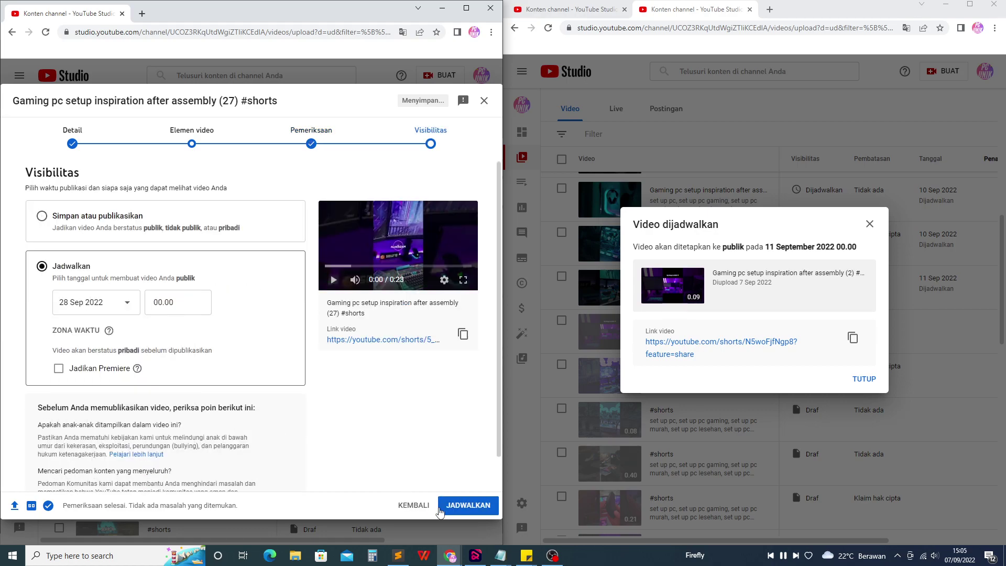
left_click(117, 308)
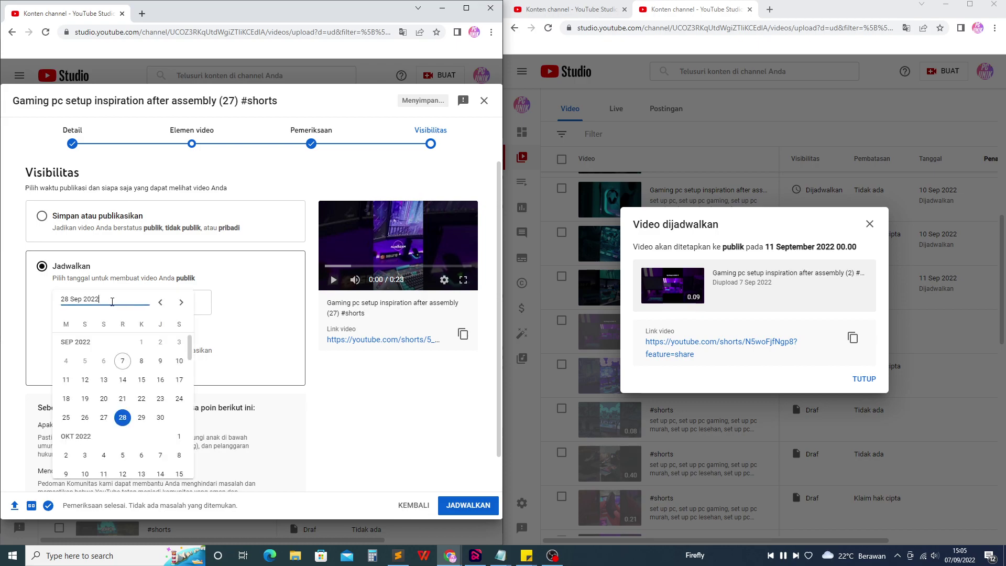
left_click(84, 381)
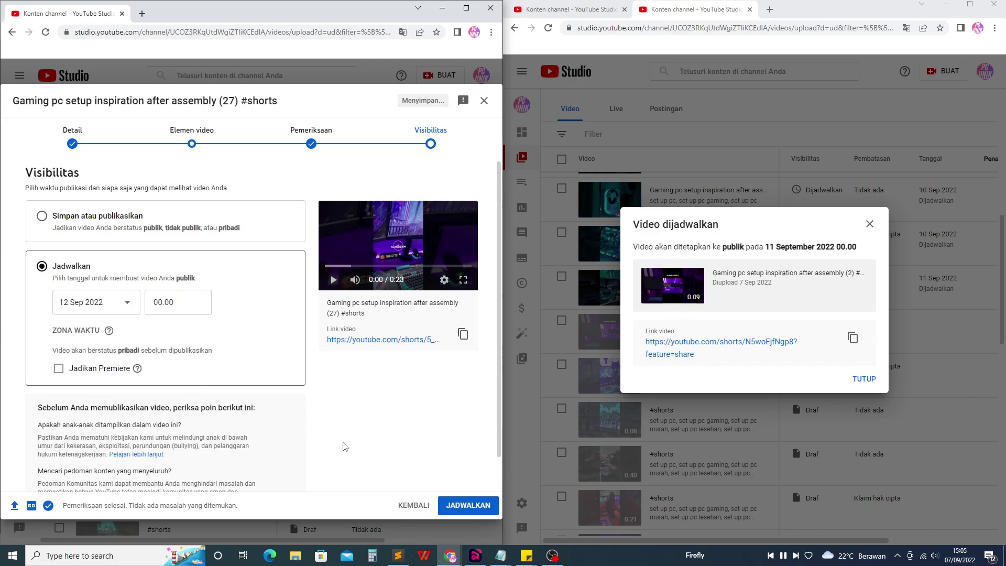
left_click(470, 507)
Dismiss the second window's 0.09 video confirmation and title its 0.14 draft "Gaming pc setup inspiration after assembly (28) #shorts".
left_click(863, 379)
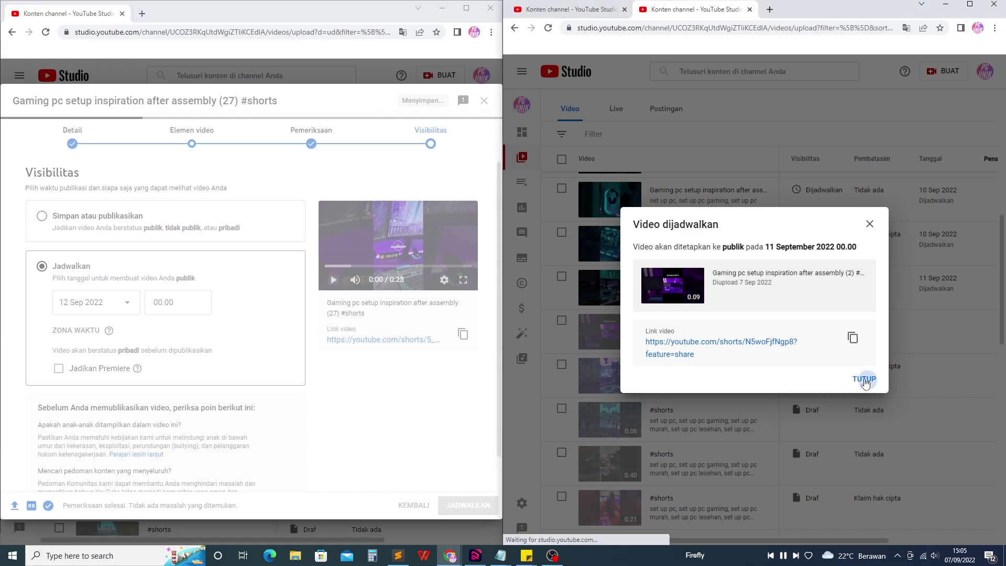
left_click(656, 384)
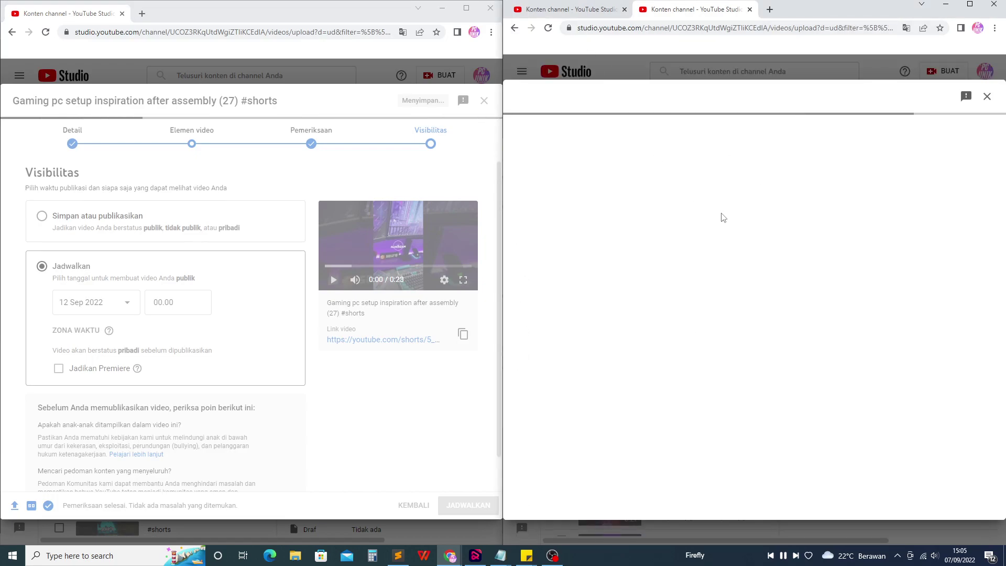
left_click(686, 199)
key("ctrl+a")
key("ctrl+v")
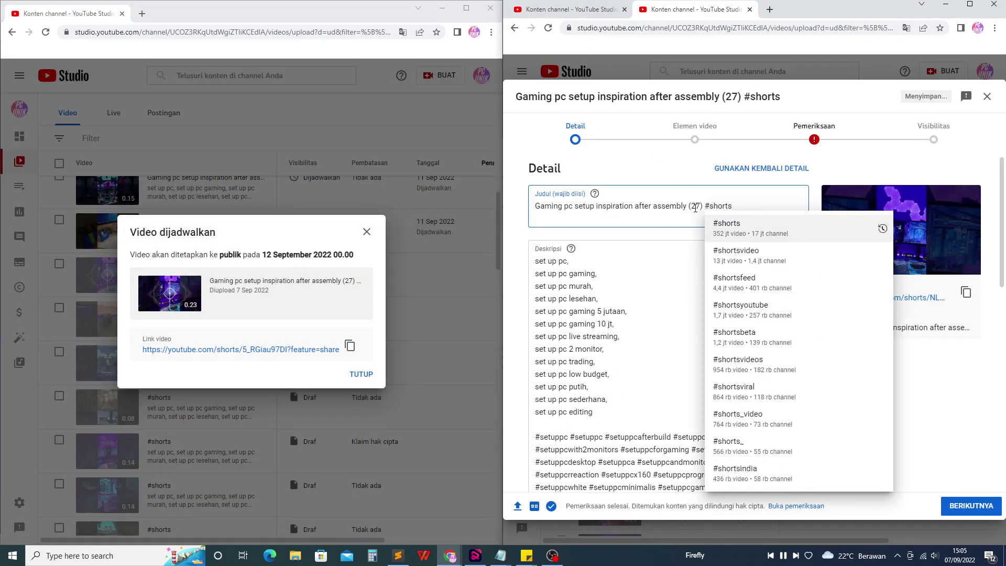
left_click_drag(696, 208, 701, 207)
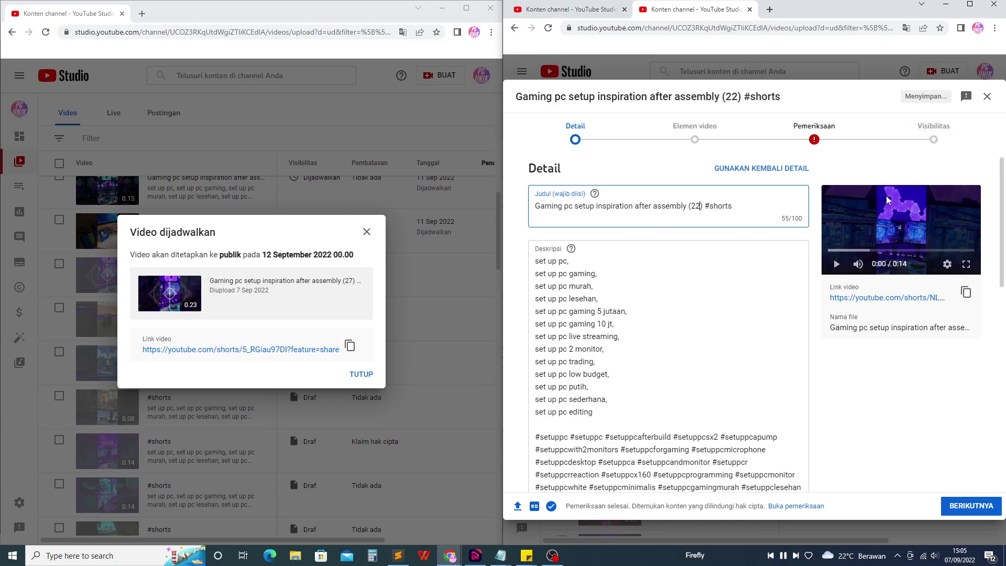
Schedule video (28) to go public on 12 Sep 2022 at 00.00.
left_click(934, 137)
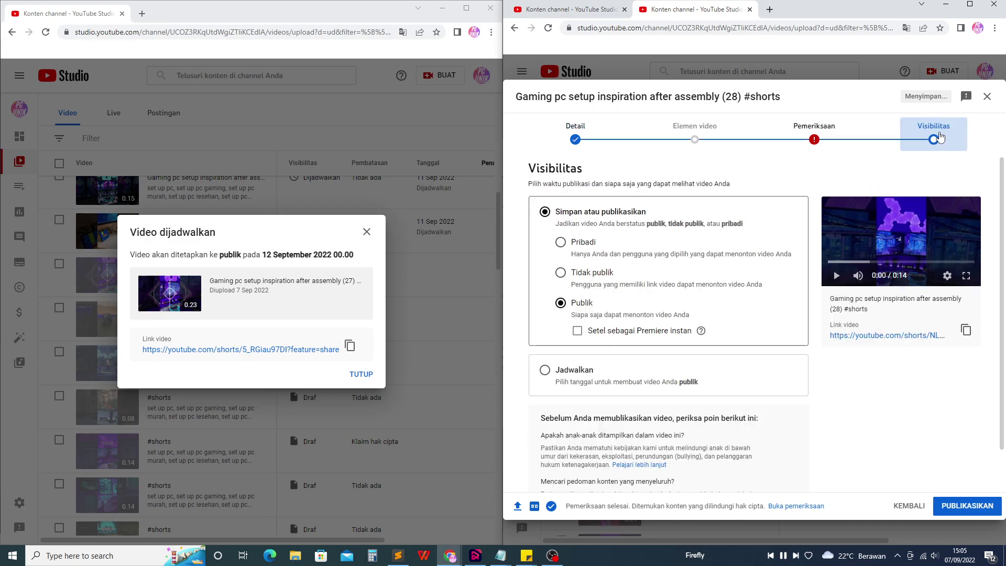
left_click(573, 372)
left_click(598, 304)
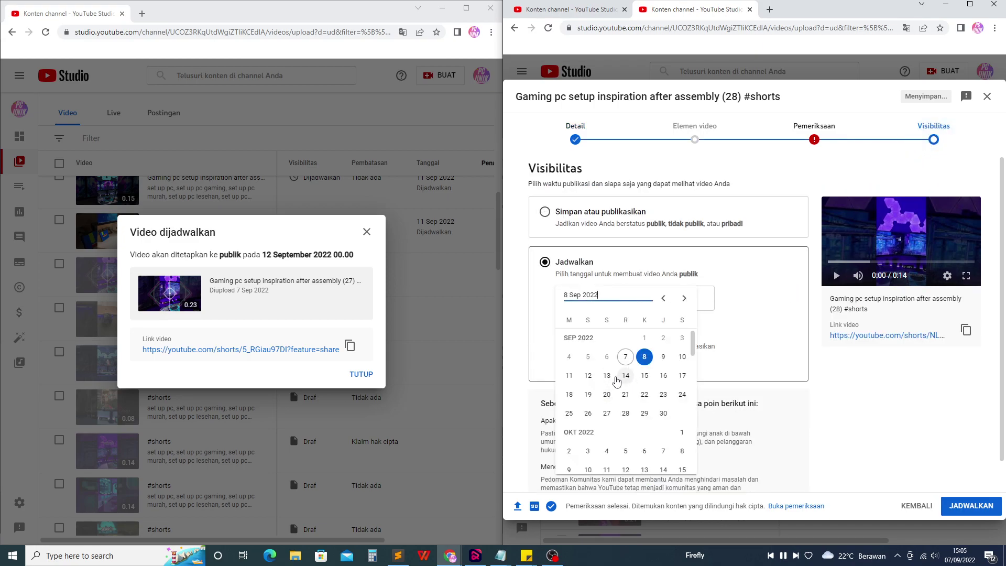
left_click(596, 380)
left_click(962, 504)
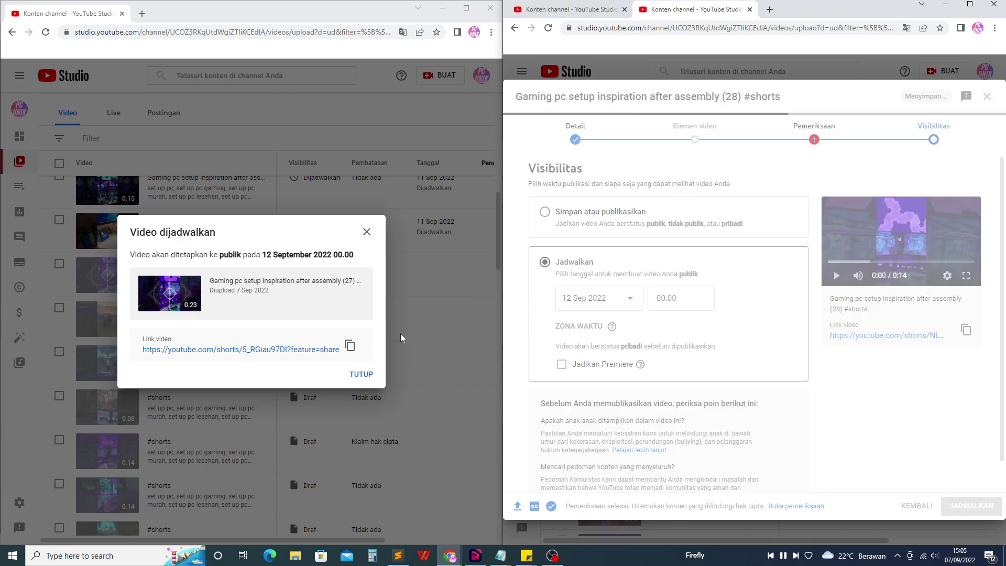
Dismiss video (27)'s confirmation and set the first window's next 0.23 draft's public release to 13 Sep 2022 at 00.00.
left_click(361, 373)
scroll(283, 321, "down", 2)
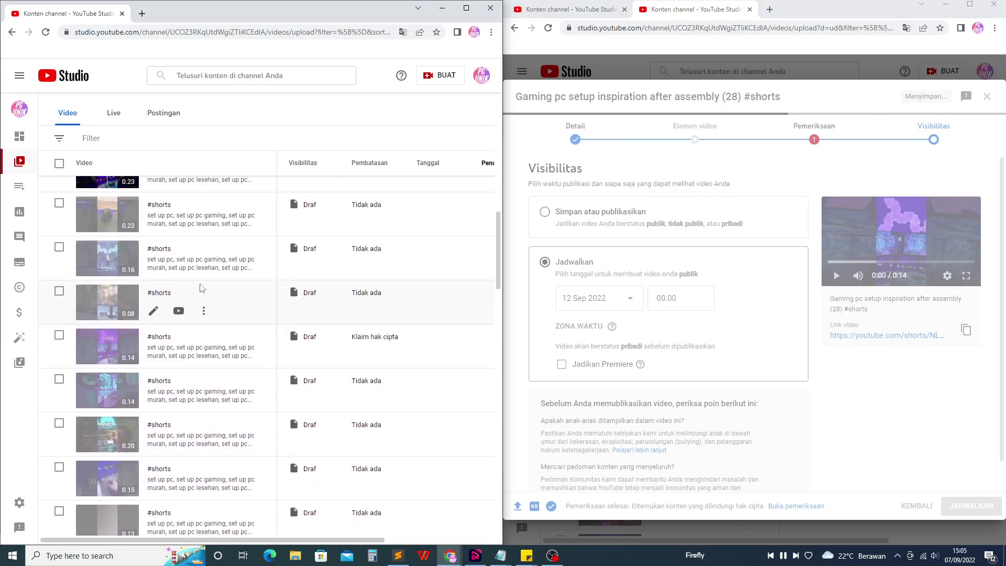
left_click(153, 277)
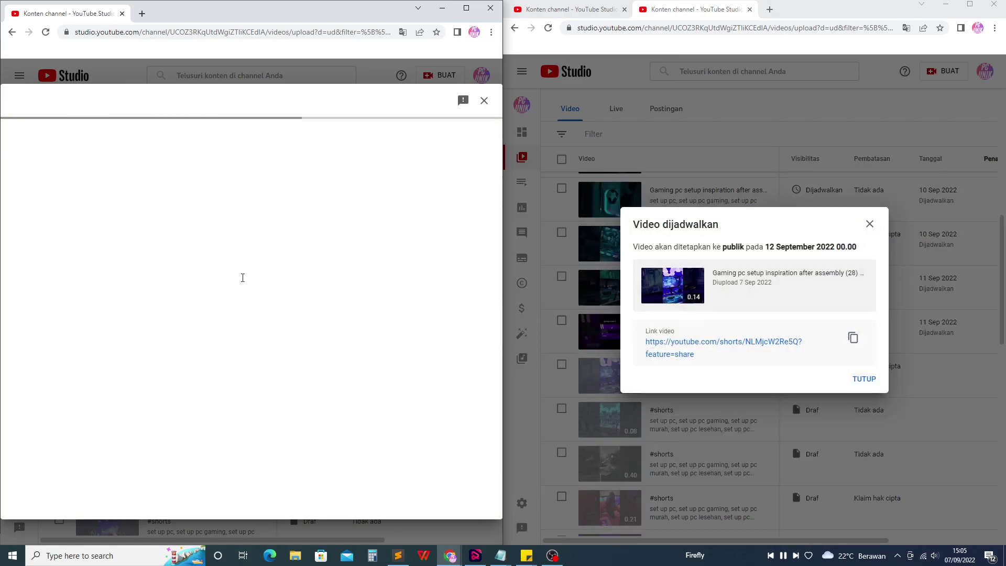
left_click(431, 138)
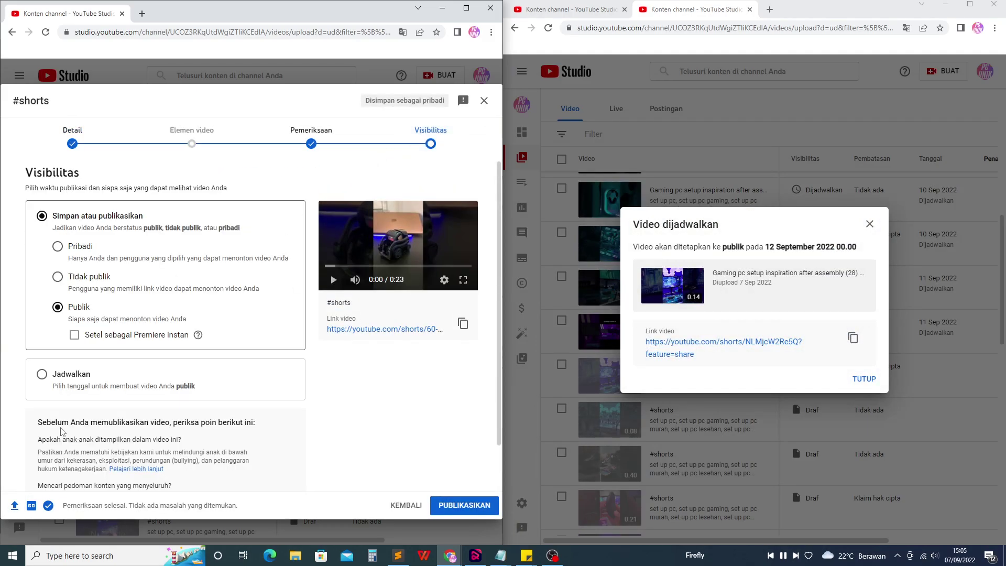
left_click(61, 375)
left_click(105, 303)
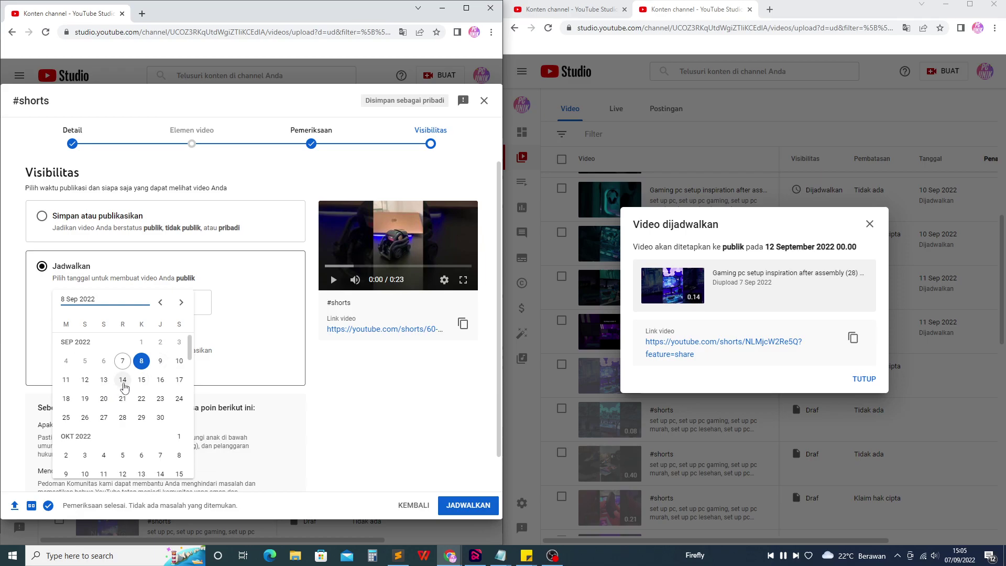
left_click(103, 382)
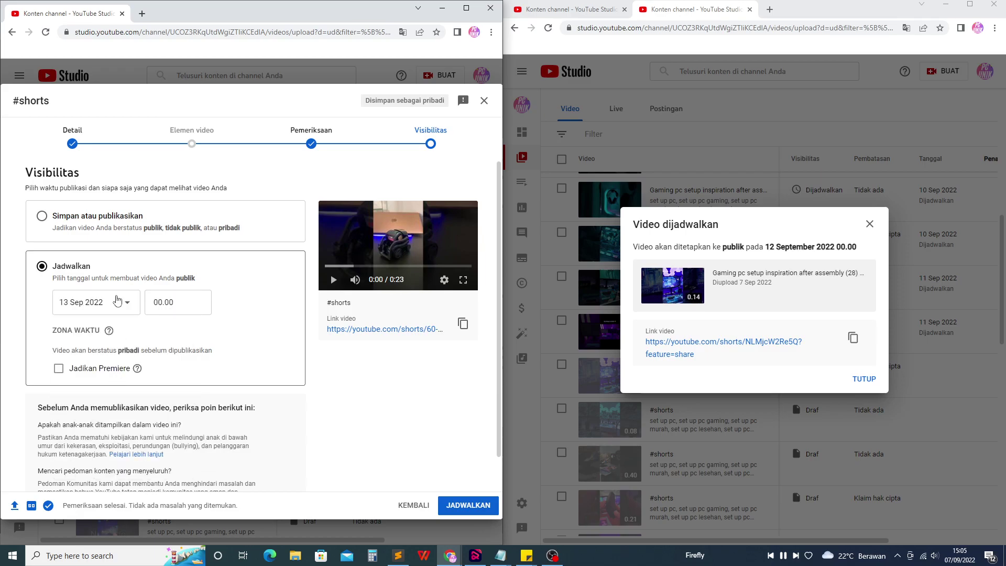
Title that 0.23 draft "Gaming pc setup inspiration after assembly (29) #shorts", copy the title and continue to the video elements.
left_click(73, 137)
double_click(119, 207)
key("ctrl+v")
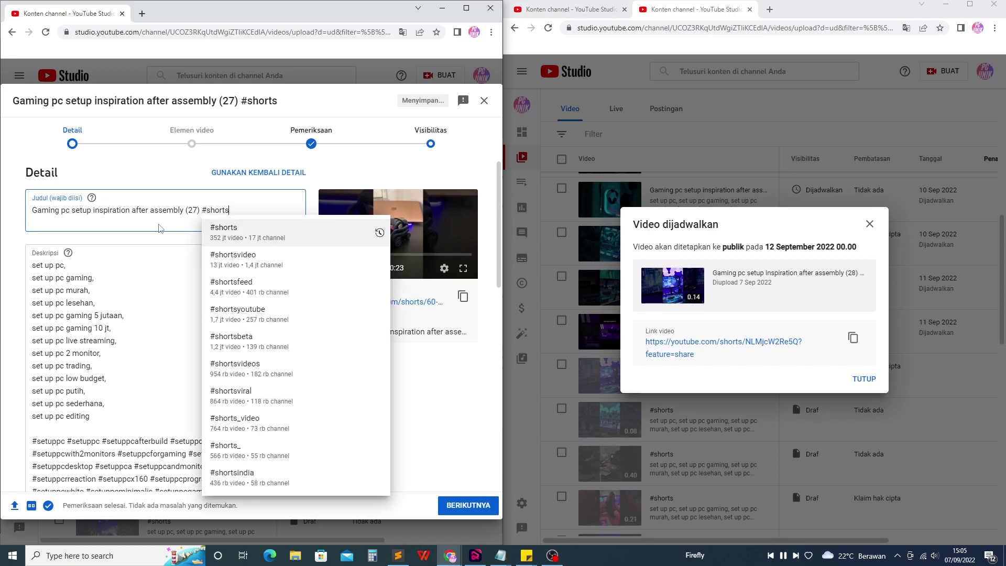
left_click_drag(193, 208, 197, 208)
type("9")
key("ctrl+a")
key("ctrl+c")
left_click(477, 506)
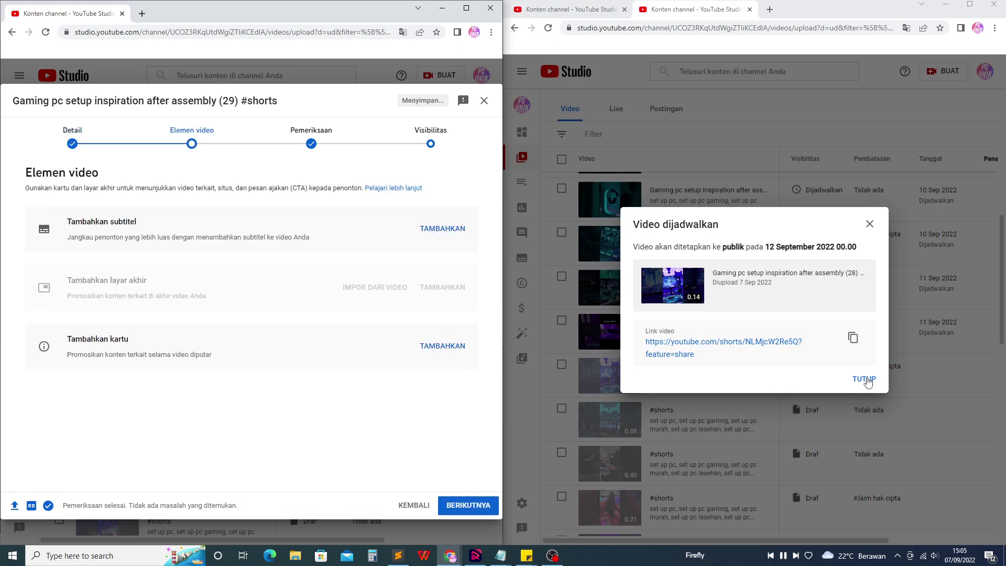
Finish scheduling video (29), dismiss video (28)'s confirmation and open the second window's next 0.08 draft.
left_click(476, 505)
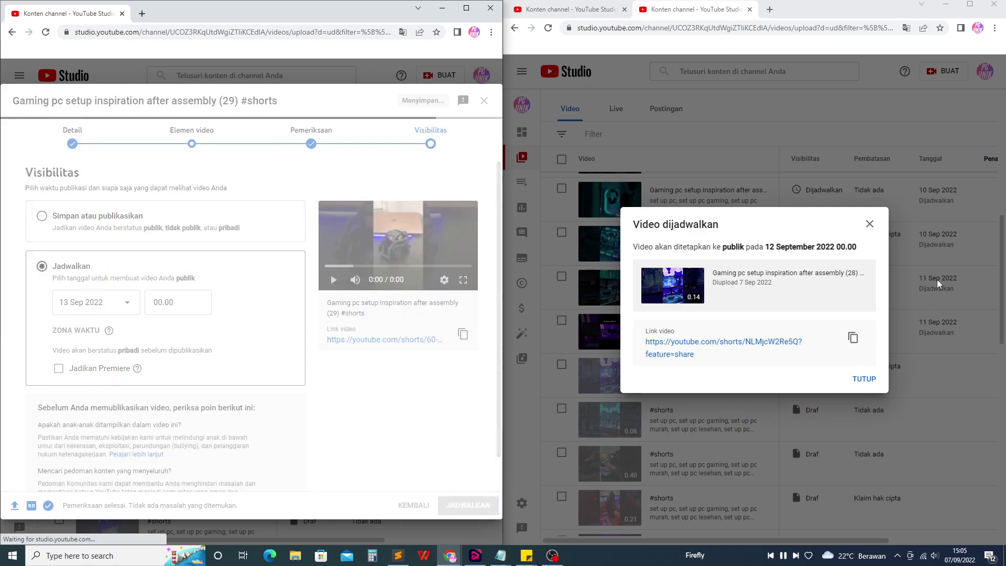
left_click(865, 378)
scroll(733, 367, "down", 5)
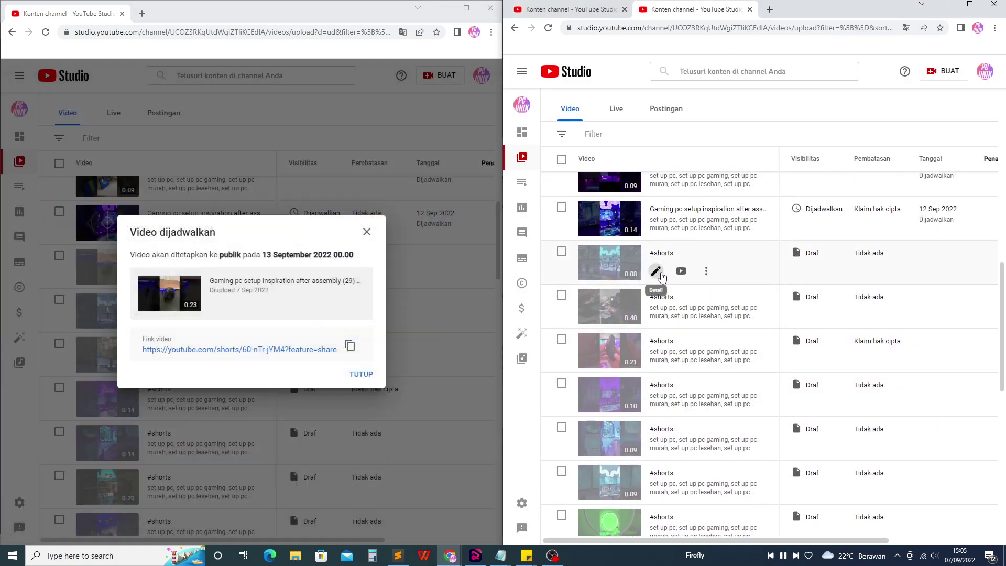
left_click(656, 271)
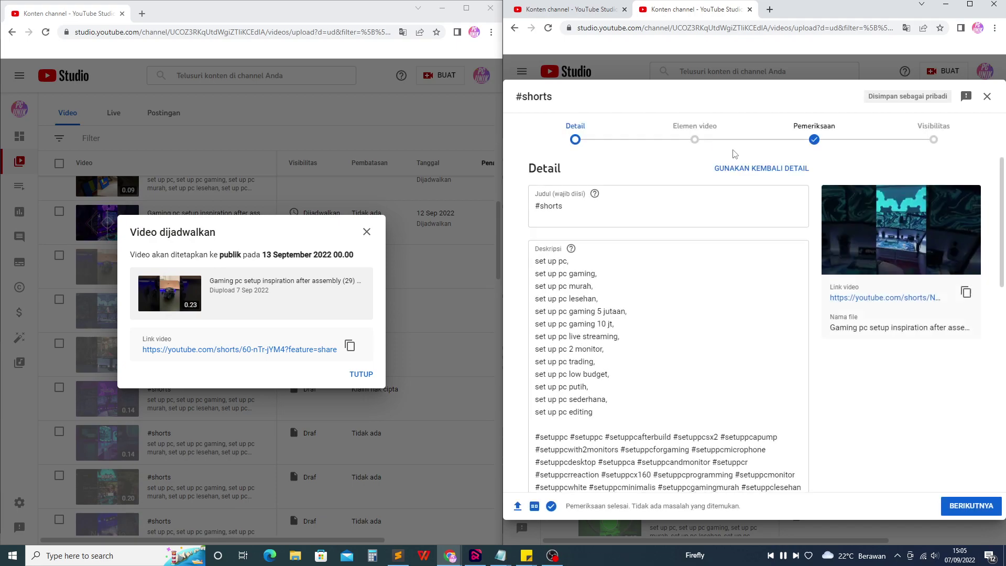
Title the second window's 0.08 draft "Gaming pc setup inspiration after assembly (30) #shorts".
key("Home")
key("ctrl+v")
left_click(699, 205)
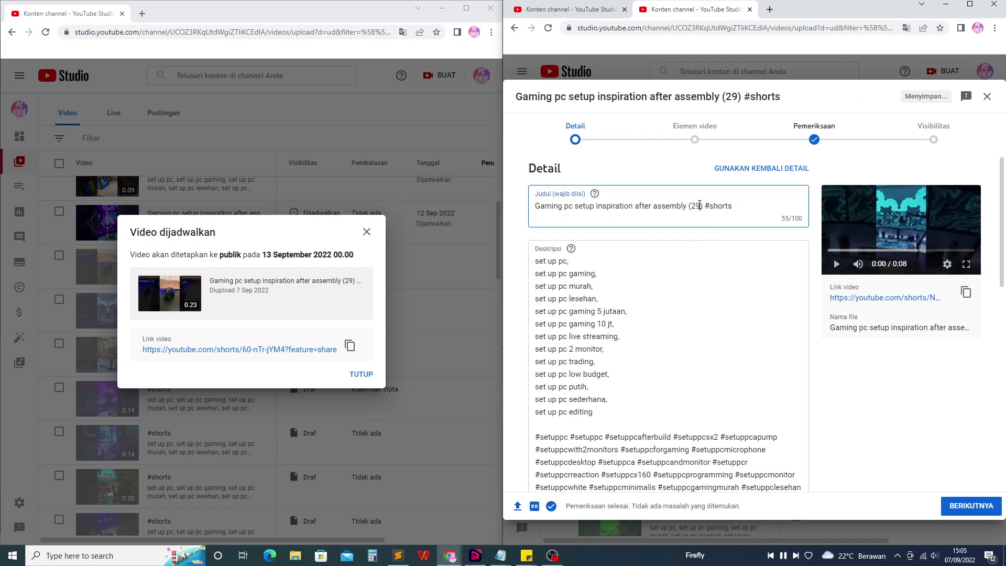
key("BackSpace")
key("BackSpace")
type("3")
Schedule video (30) to go public on 13 Sep 2022 at 00.00.
left_click(946, 125)
left_click(559, 371)
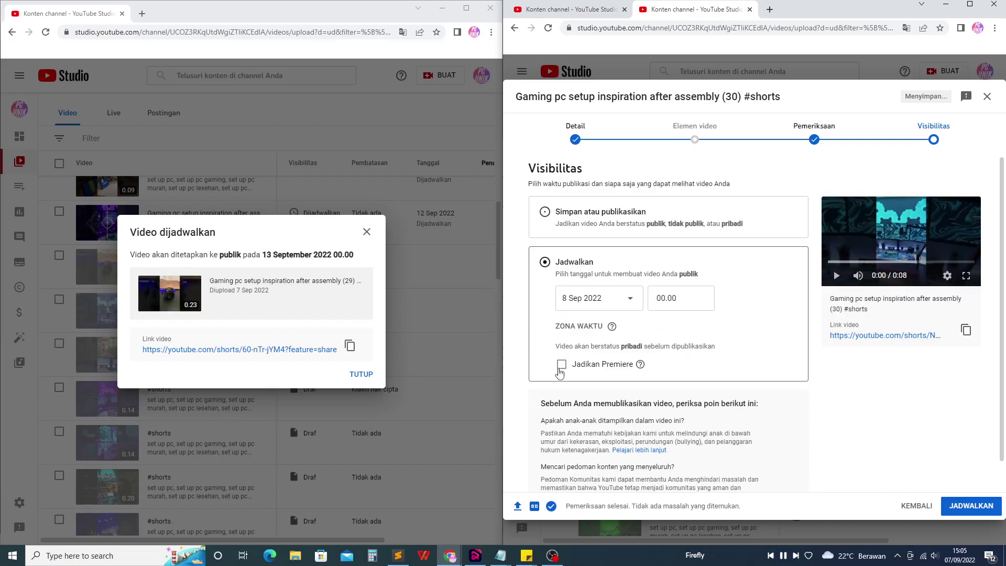
left_click(610, 308)
left_click(607, 375)
left_click(972, 507)
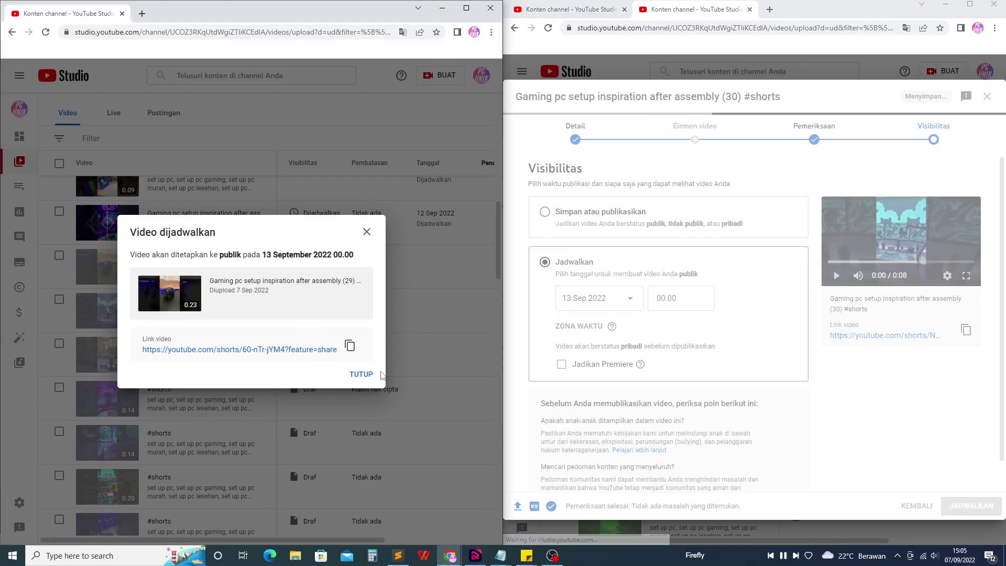
Dismiss video (29)'s confirmation and switch the first window's 0.16 draft to scheduled publishing.
left_click(361, 374)
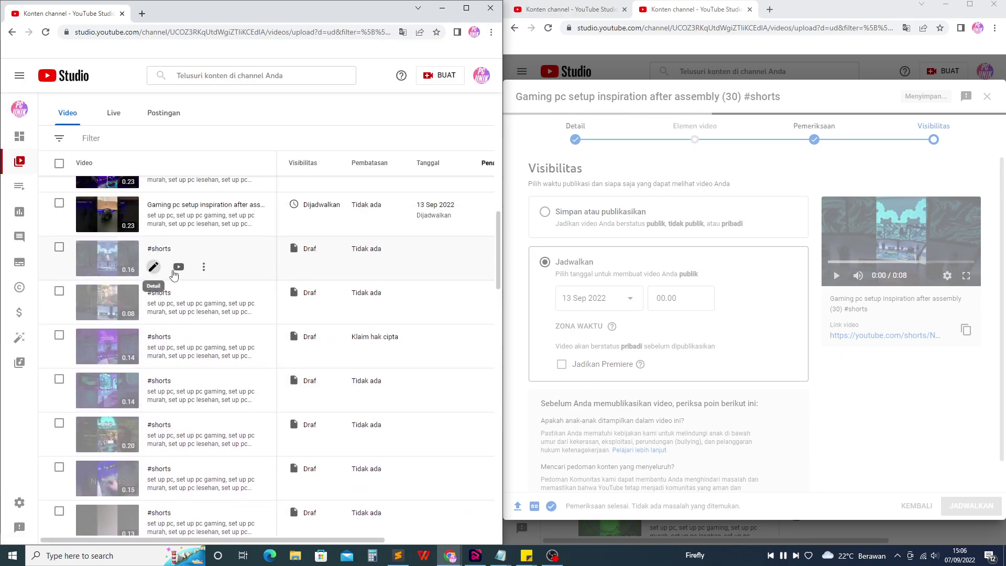
left_click(154, 267)
left_click(430, 138)
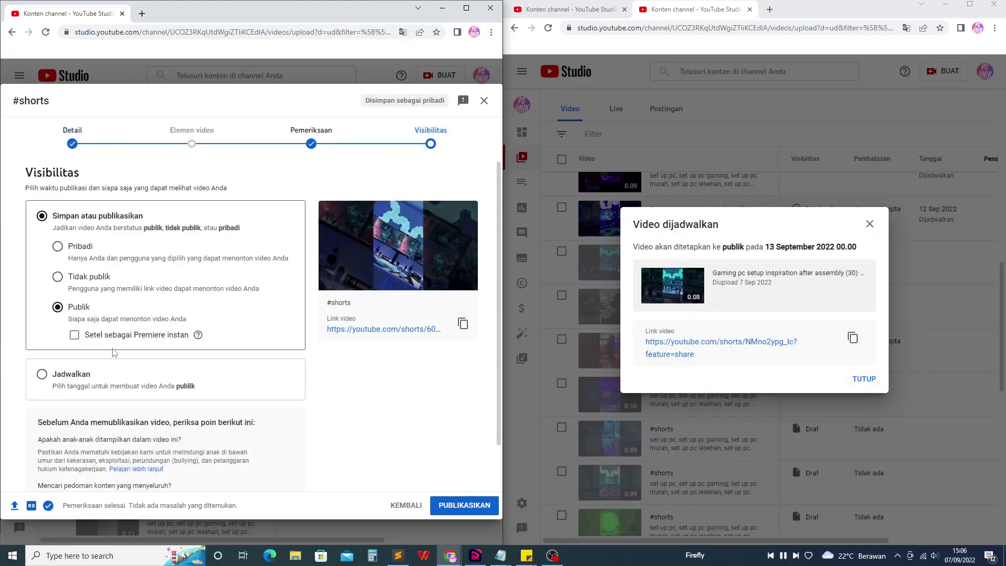
left_click(72, 379)
Title the first window's 0.16 draft "Gaming pc setup inspiration after assembly (31) #shorts".
left_click(73, 138)
left_click(134, 204)
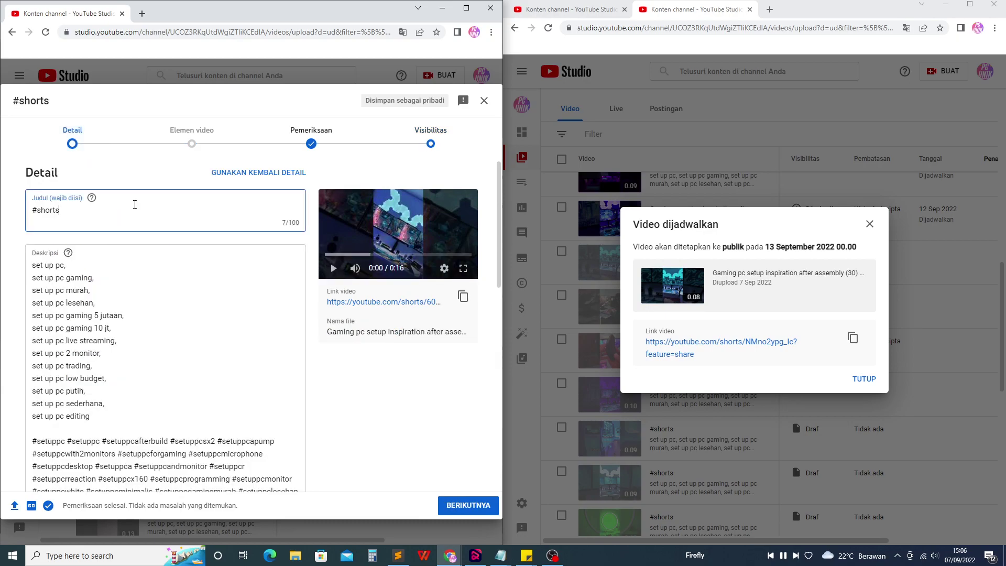
key("Home")
key("ctrl+v")
double_click(192, 210)
type("31")
Schedule the 0.16 video (31) to go public on 14 Sep 2022 at 00.00.
left_click(475, 505)
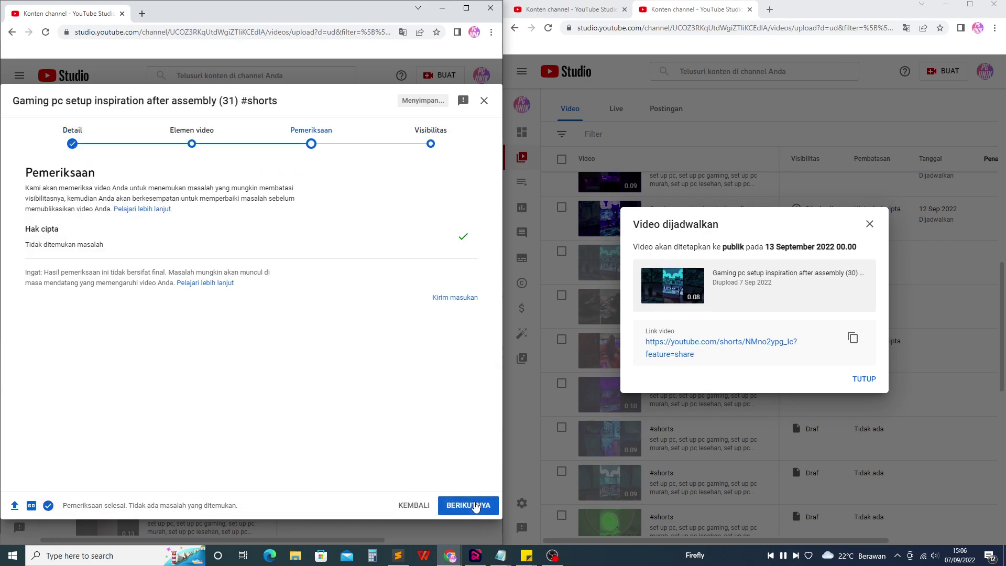
left_click(474, 505)
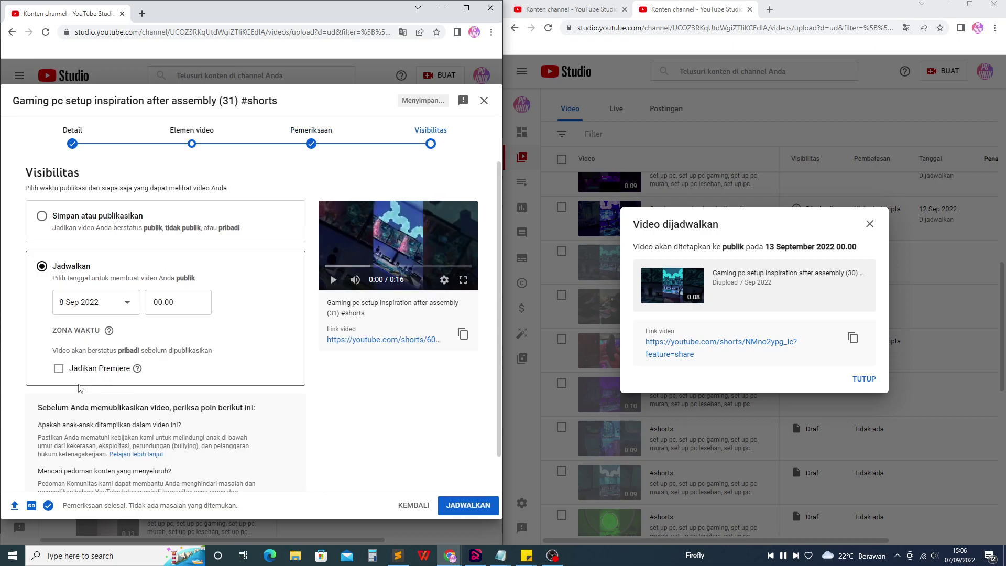
scroll(88, 316, "down", 1)
left_click(96, 263)
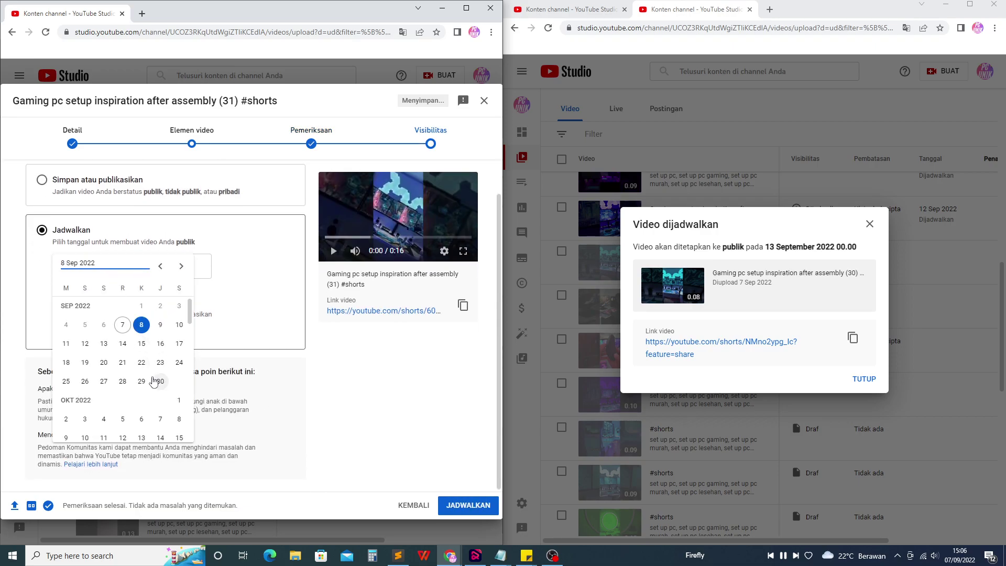
left_click(123, 343)
left_click(461, 506)
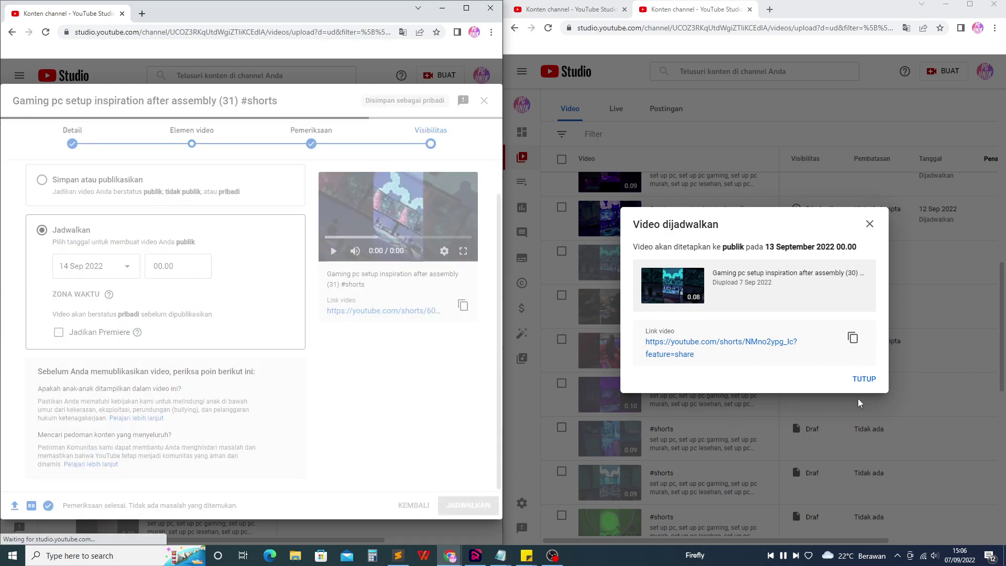
Dismiss video (30)'s confirmation and title the second window's 0.40 draft "Gaming pc setup inspiration after assembly (32) #shorts".
left_click(864, 378)
scroll(835, 321, "down", 1)
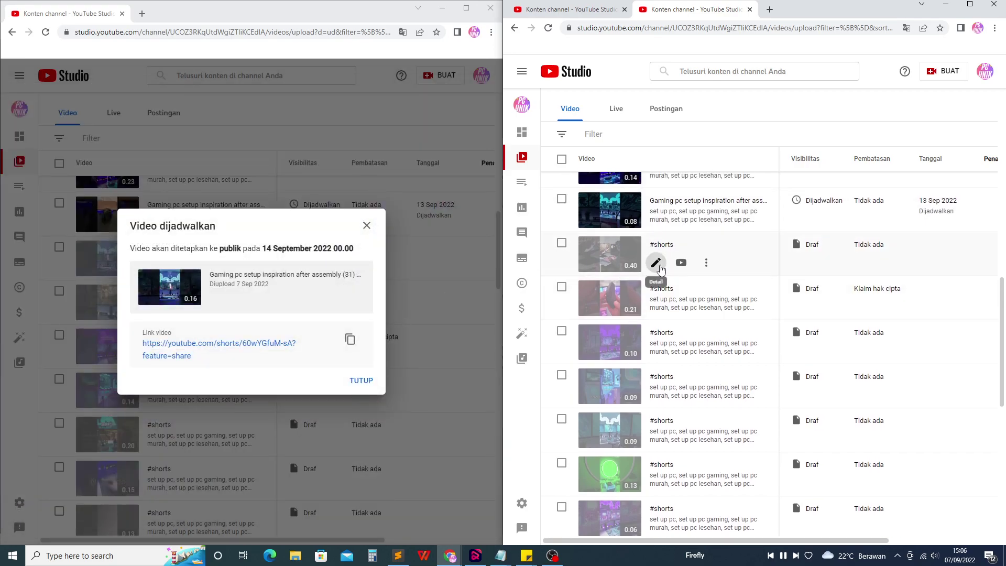
left_click(656, 263)
left_click(654, 209)
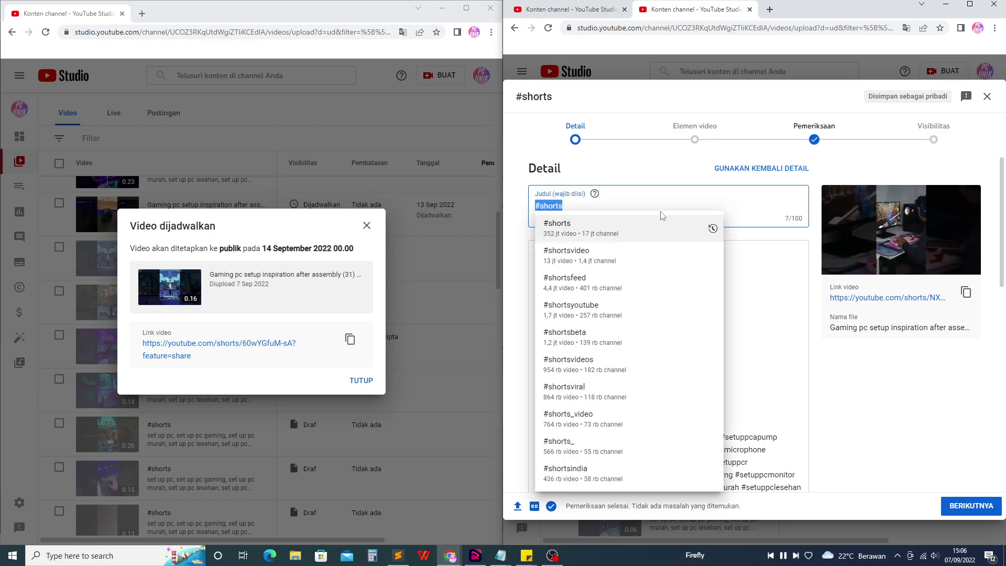
key("Home")
key("ctrl+v")
type("32")
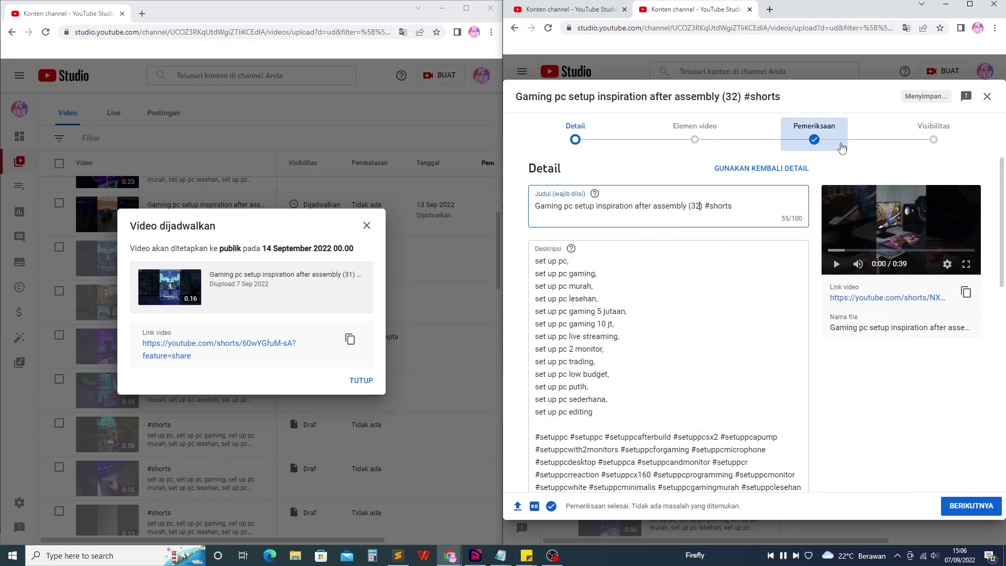
Schedule video (32) to go public on 13 Sep 2022 at 00.00.
left_click(934, 137)
left_click(587, 392)
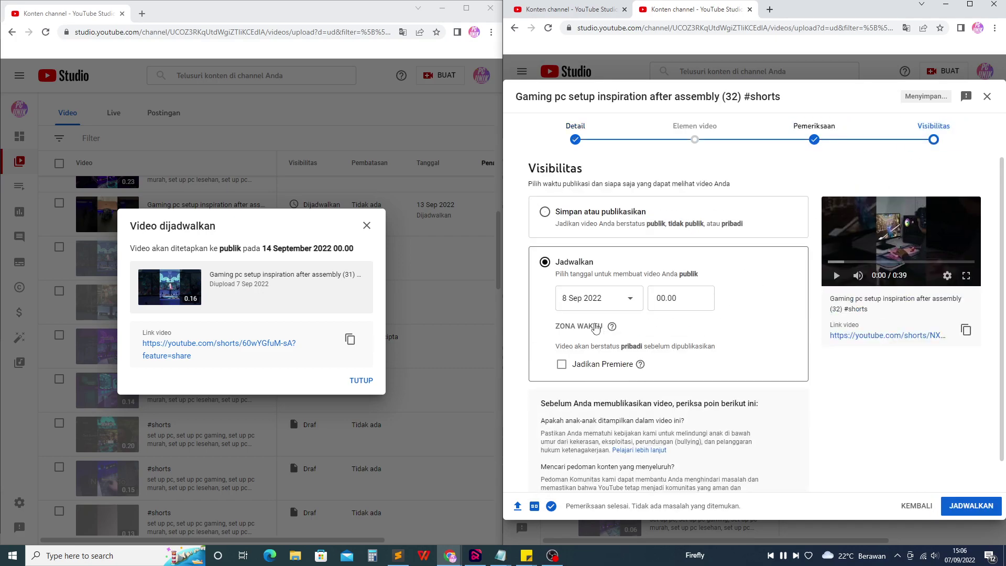
left_click(595, 294)
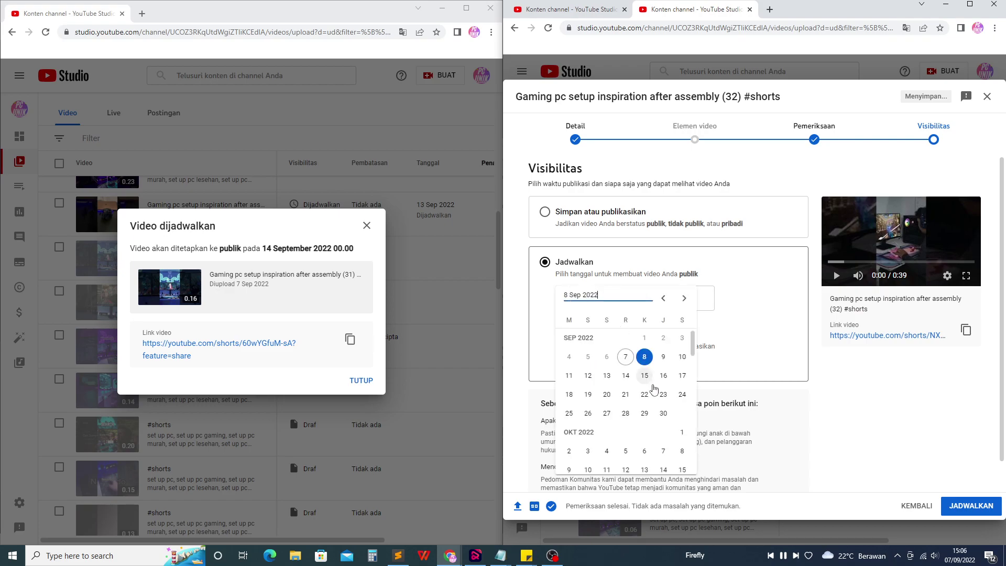
left_click(606, 376)
left_click(968, 502)
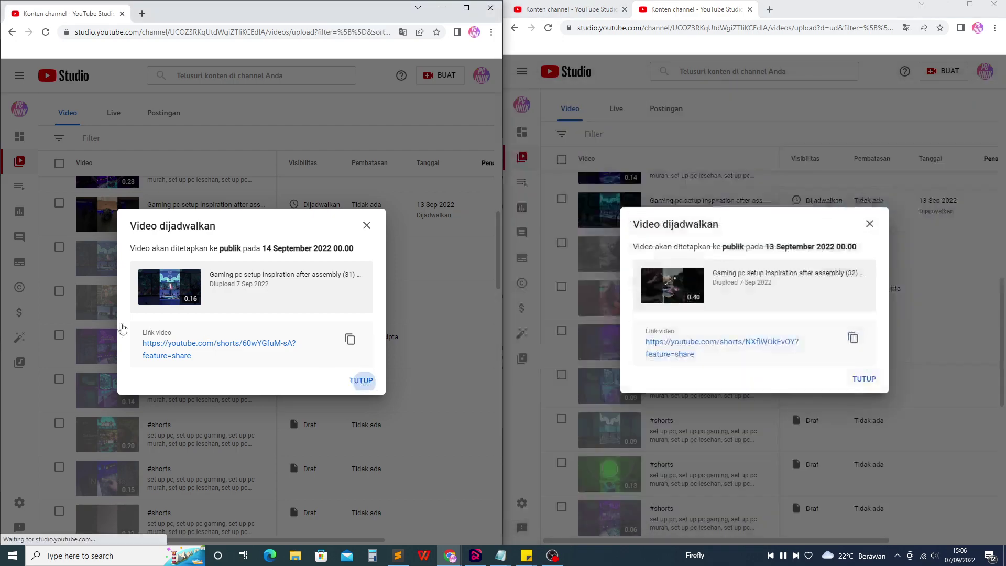
Dismiss the first window's confirmation and paste the copied "Gaming pc setup inspiration after assembly (29) #shorts" into its 0.08 draft's title.
left_click(370, 387)
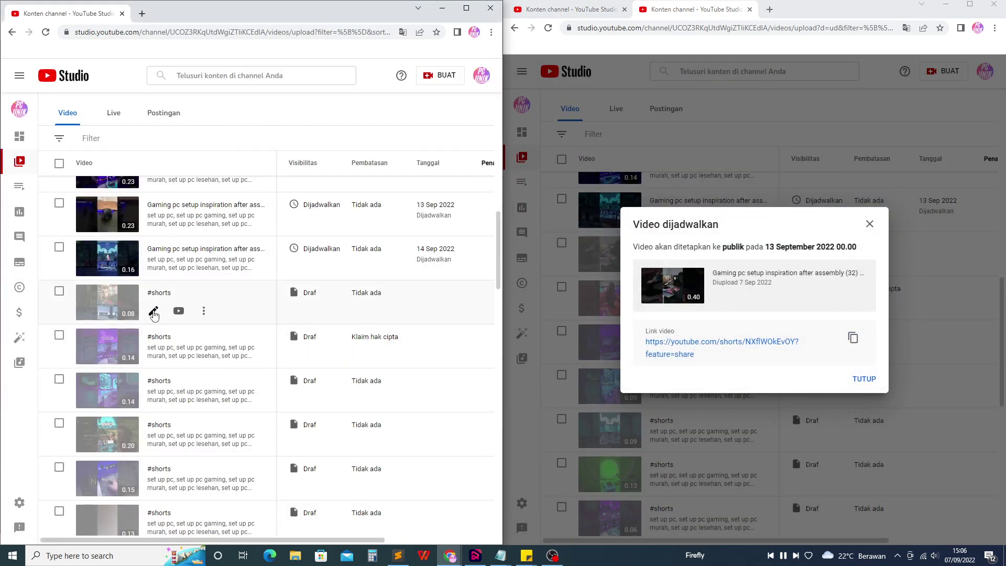
left_click(215, 279)
left_click(430, 141)
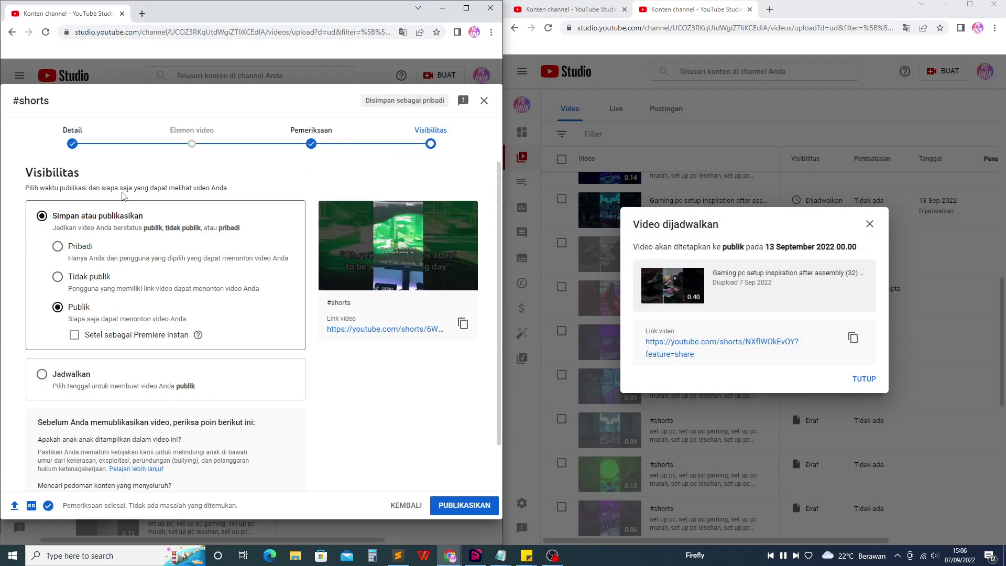
left_click(73, 141)
left_click(96, 206)
type("Gaming pc setup inspiration after assembly (29) #shorts")
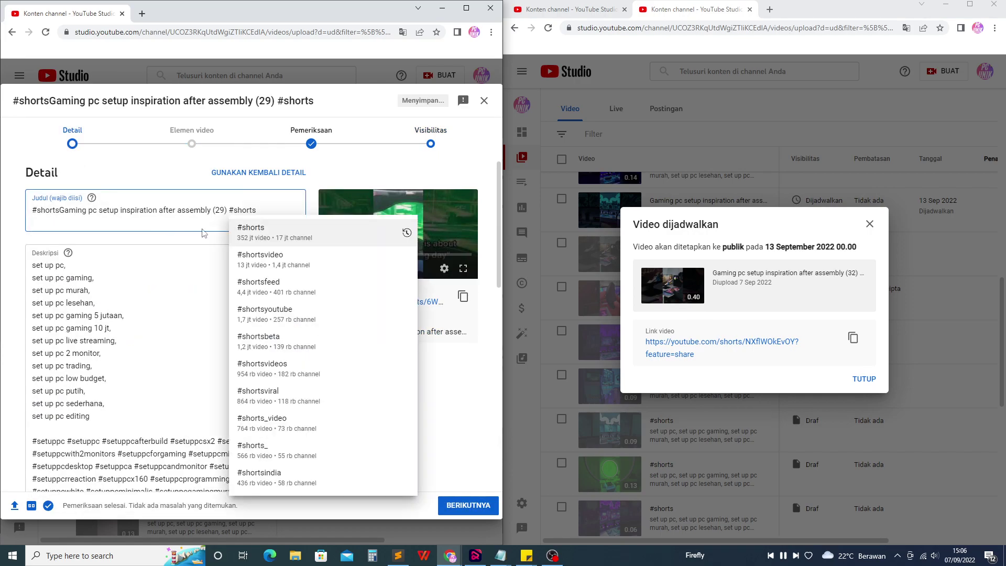
Correct the 0.08 draft's title to "Gaming pc setup inspiration after assembly (31) #shorts" and copy it.
key("Home")
key("Delete")
key("Delete")
key("Delete")
key("Delete")
key("Delete")
key("Delete")
key("Delete")
key("End")
left_click_drag(197, 209, 187, 210)
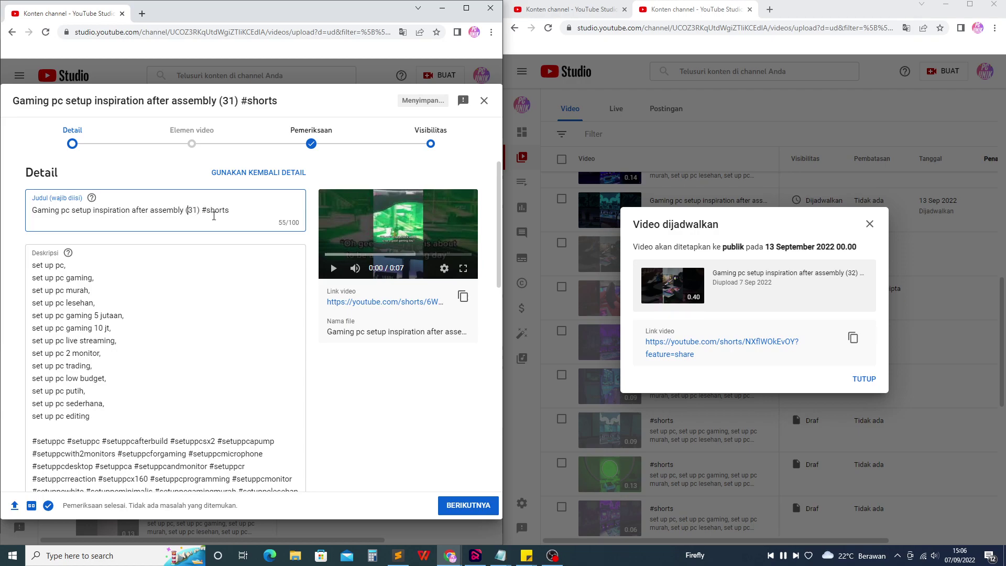
left_click(251, 205)
key("ctrl+a")
key("ctrl+c")
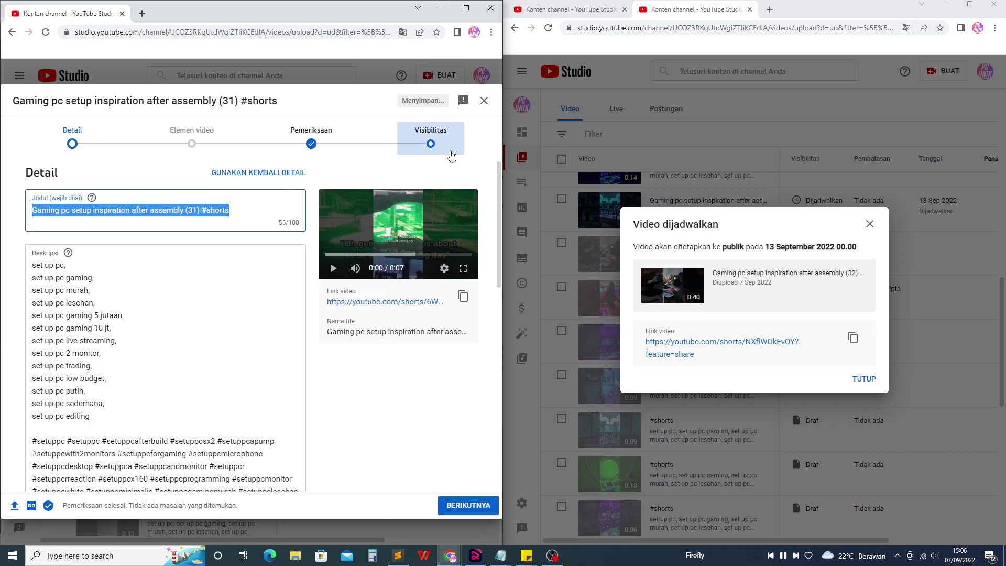
Schedule the first window's 0.08 video (31) to go public on 13 Sep 2022 at 00.00.
left_click(430, 141)
left_click(98, 386)
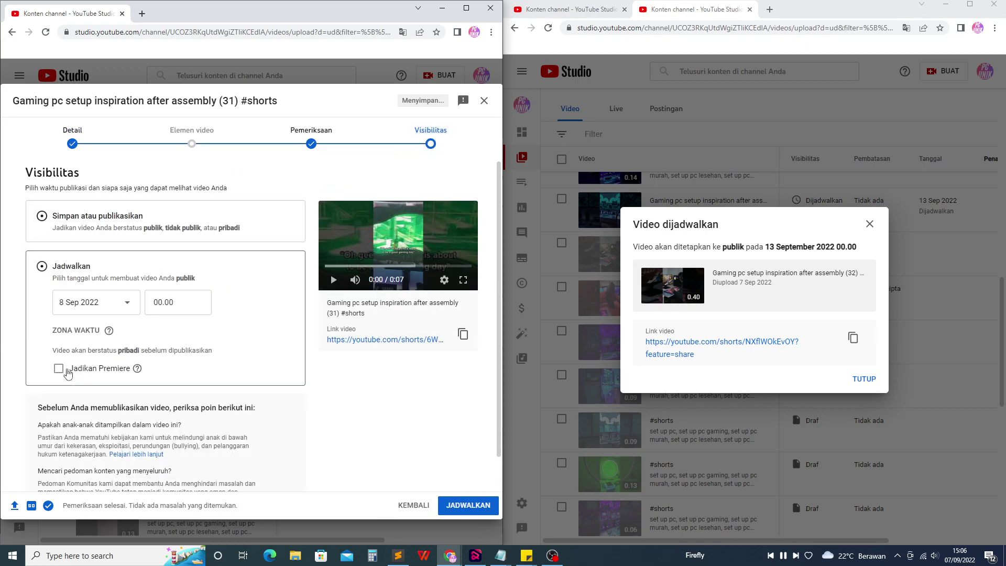
left_click(90, 309)
left_click(104, 380)
left_click(447, 499)
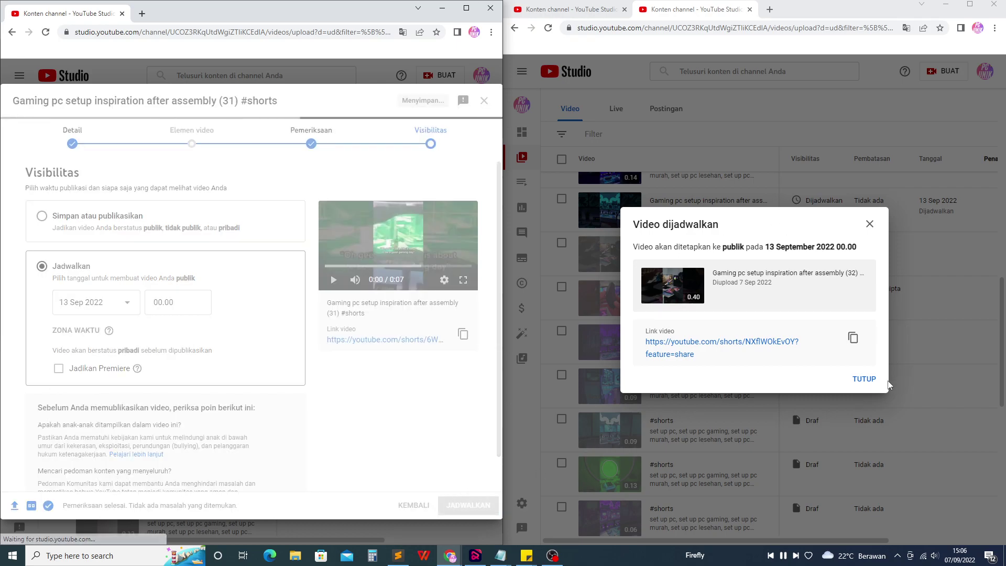
Dismiss both windows' scheduling confirmations and review the scheduled videos, remaining drafts and a copyright restriction in the two video lists.
left_click(864, 378)
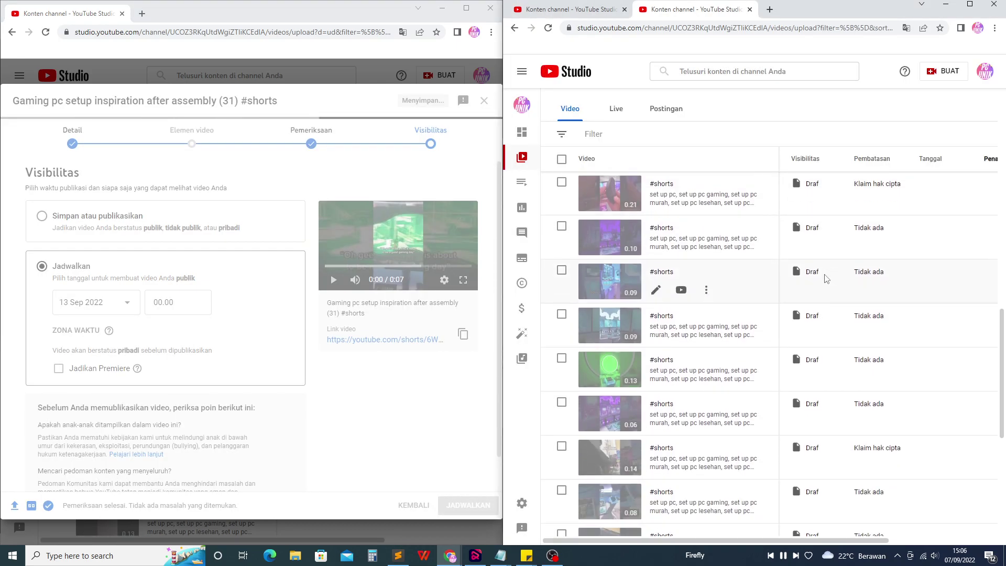
scroll(817, 252, "up", 3)
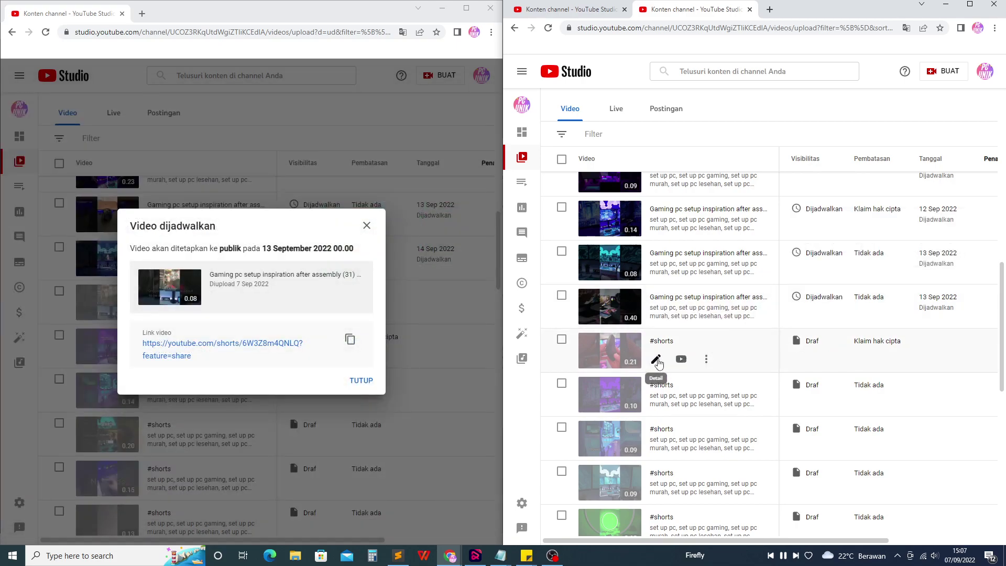
scroll(776, 351, "down", 5)
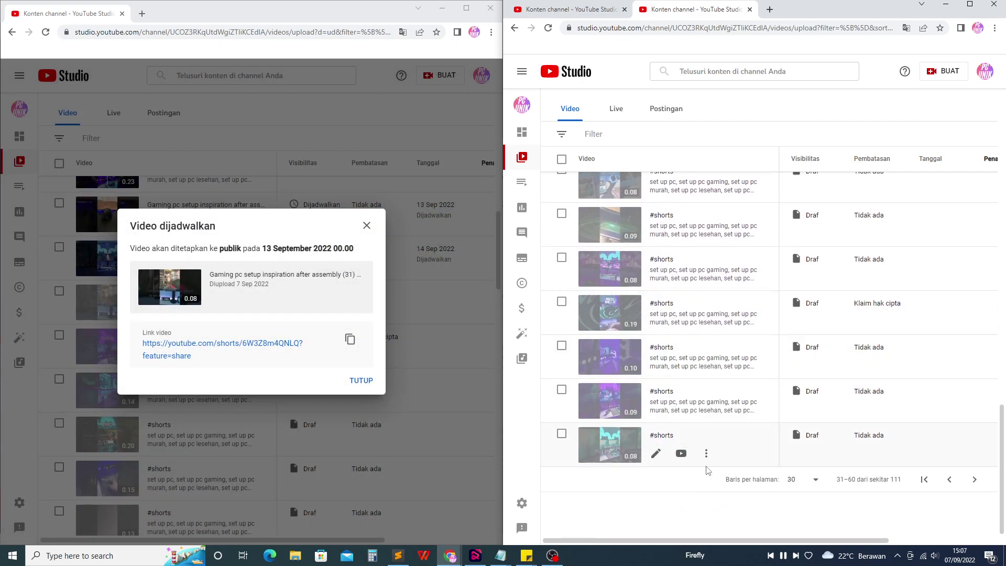
left_click(361, 380)
scroll(335, 319, "down", 10)
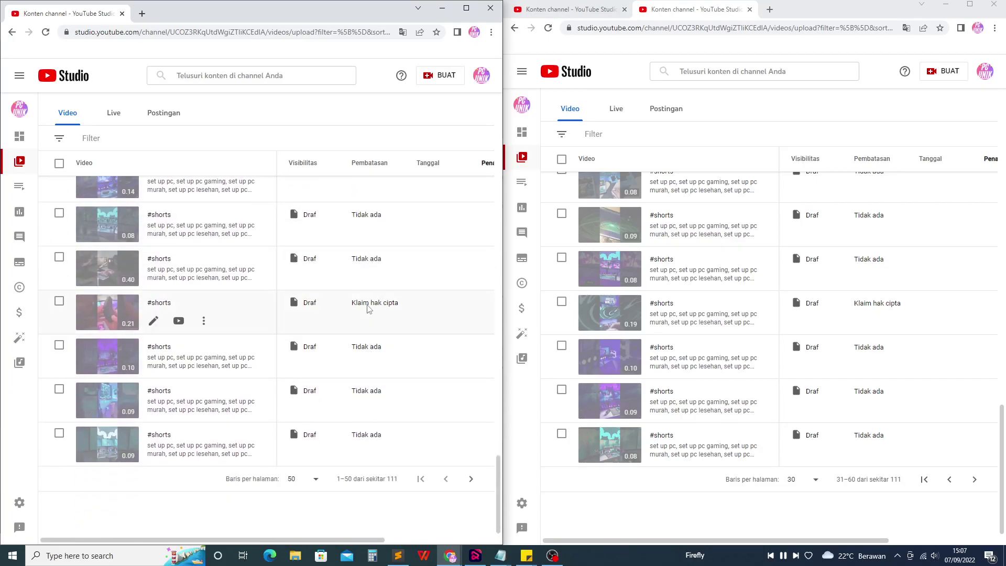
mouse_move(381, 301)
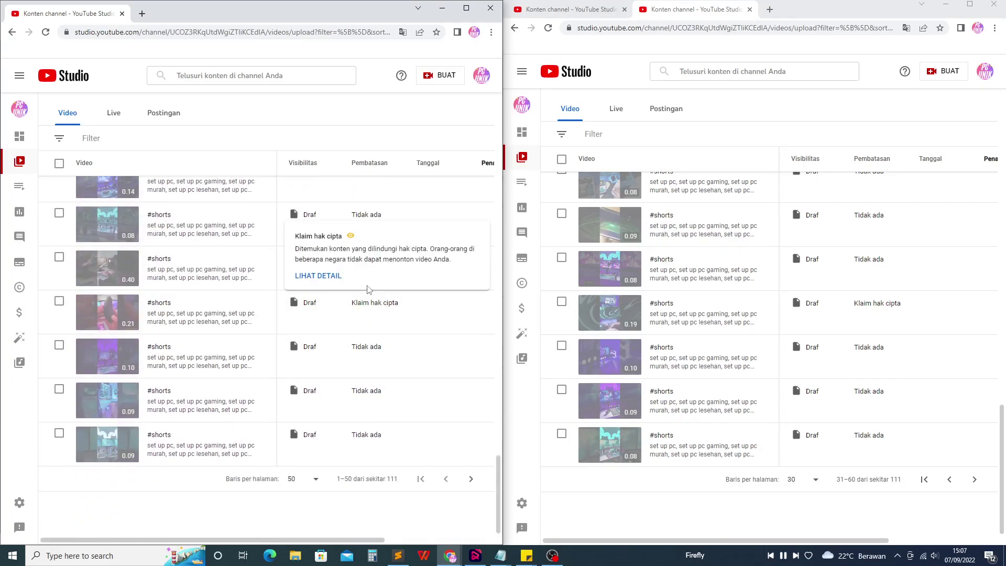
scroll(332, 420, "up", 8)
scroll(621, 410, "up", 5)
scroll(621, 409, "up", 10)
scroll(390, 341, "up", 15)
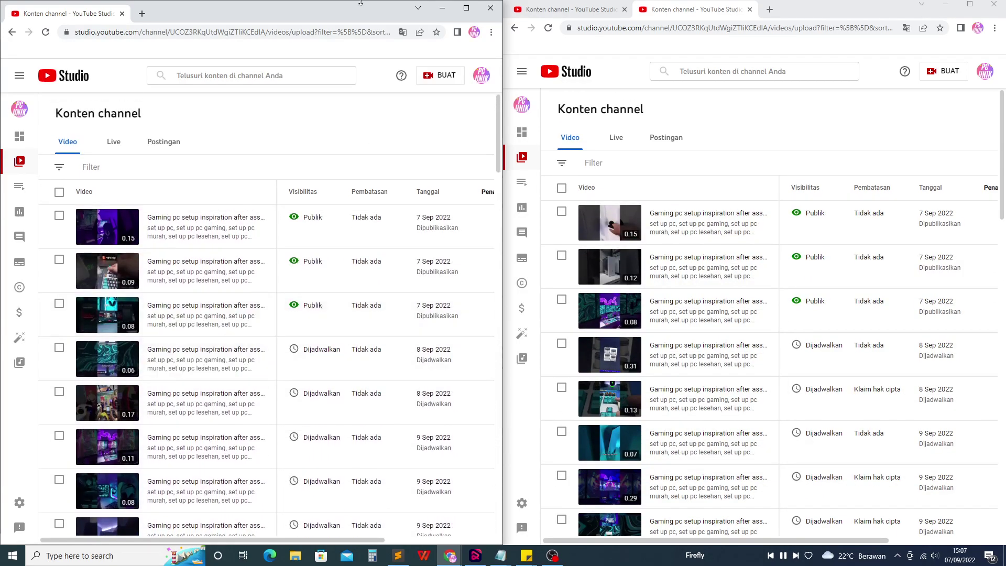
Reload the channel's video list in both windows and go to the end of the first window's list.
left_click(284, 31)
key("Return")
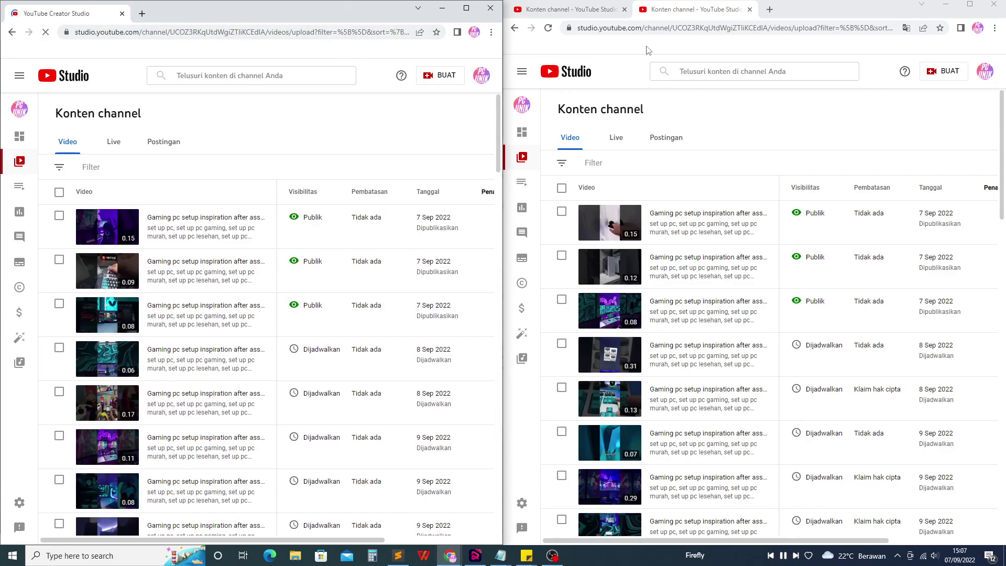
left_click(650, 27)
key("Return")
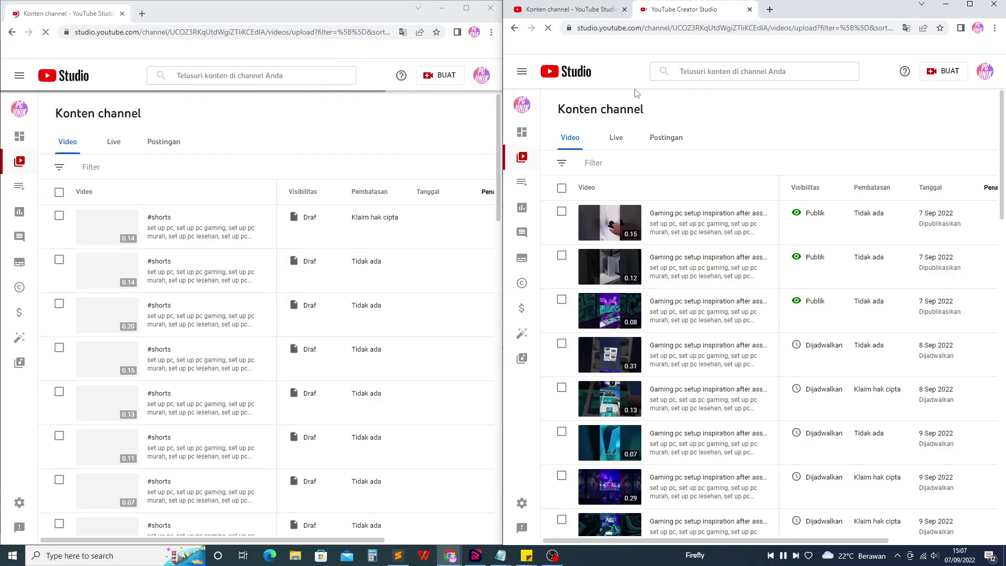
scroll(241, 346, "down", 15)
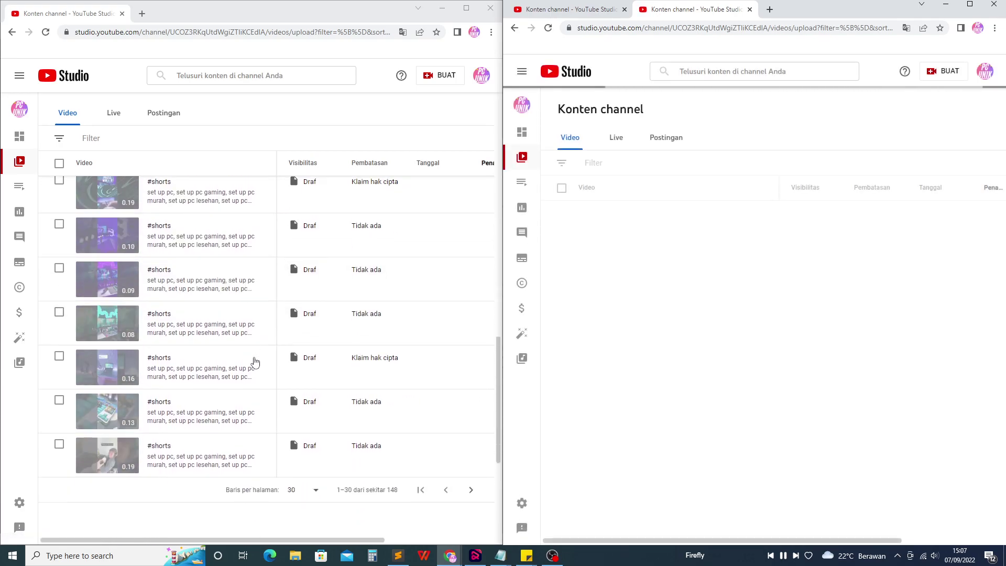
Show videos 31–60 in the second window's list and look through the remaining drafts in both windows.
scroll(247, 335, "up", 15)
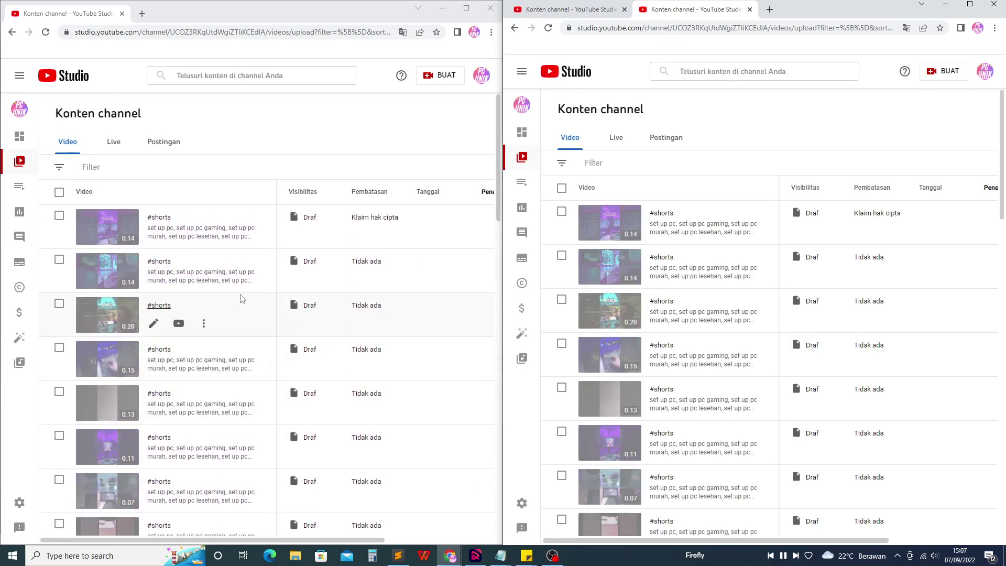
scroll(898, 408, "down", 15)
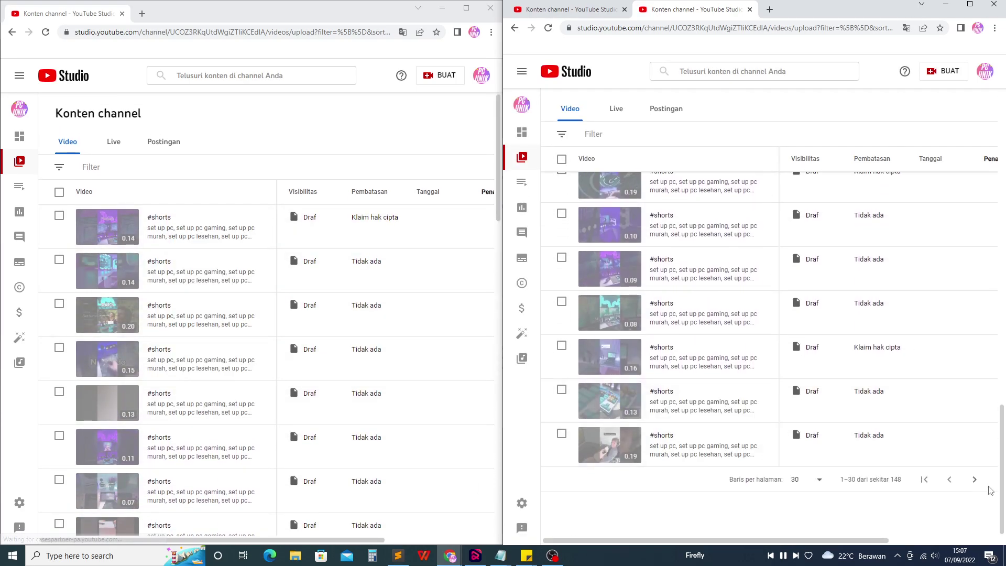
left_click(975, 480)
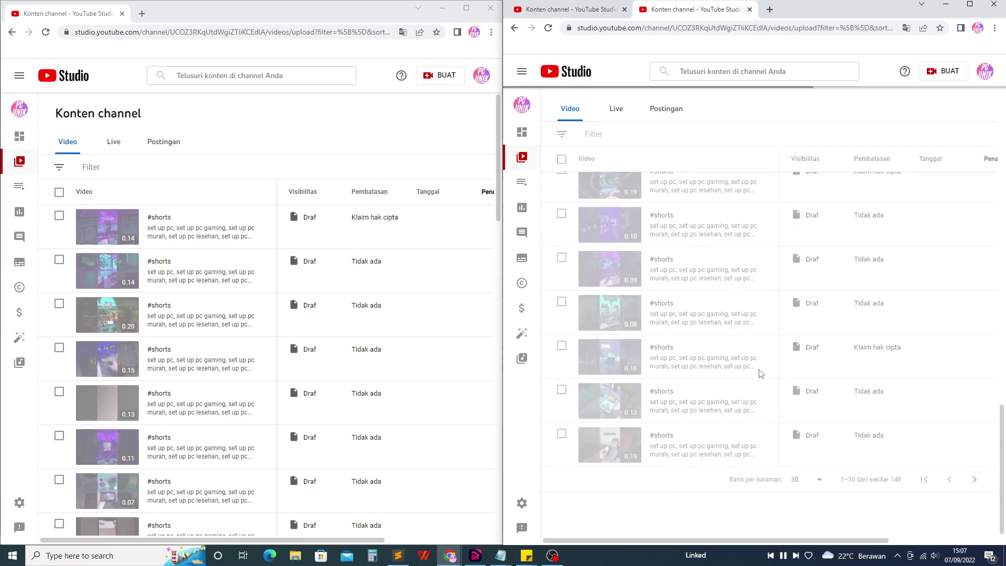
scroll(386, 382, "down", 15)
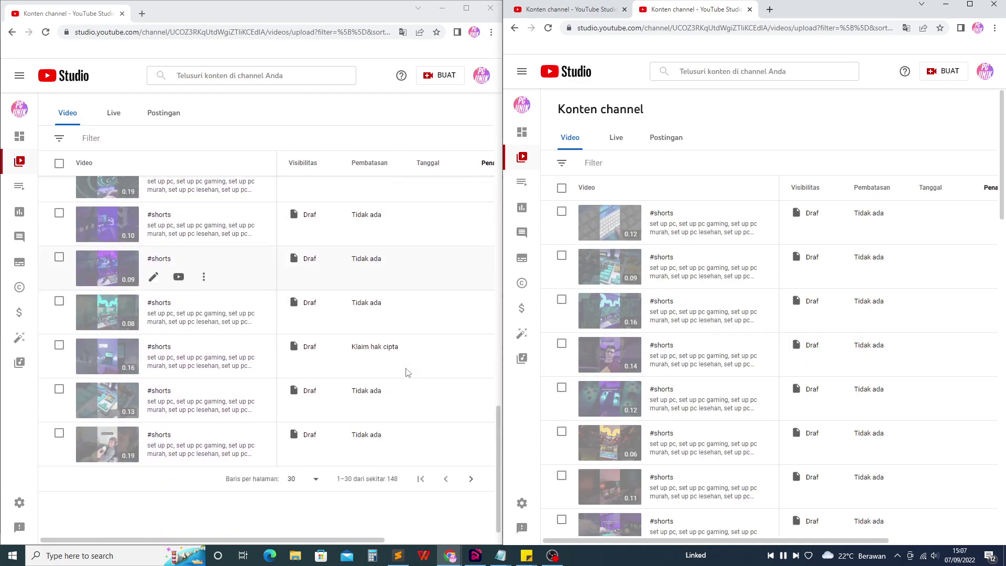
scroll(717, 409, "down", 15)
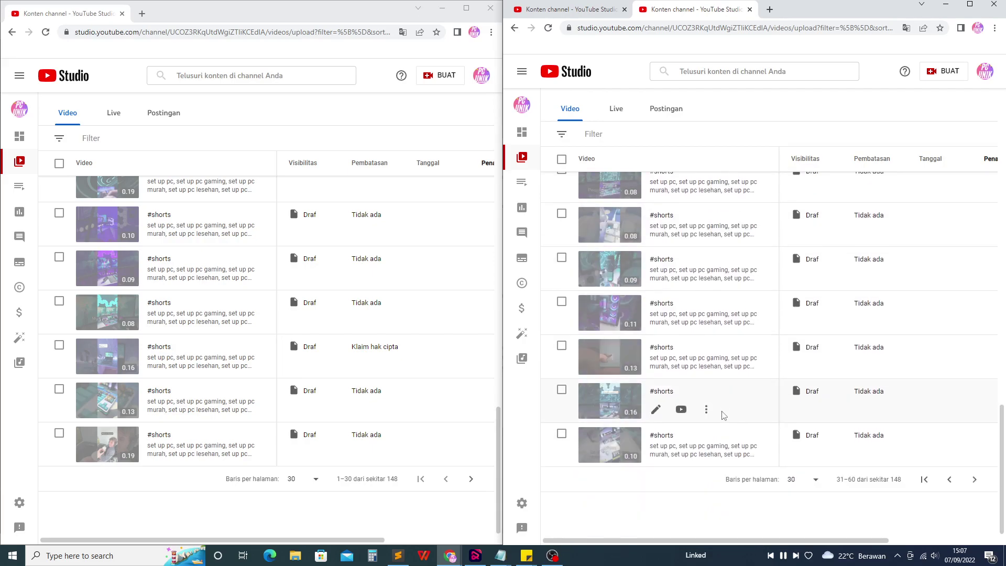
scroll(725, 415, "up", 15)
scroll(365, 350, "up", 8)
scroll(365, 349, "up", 5)
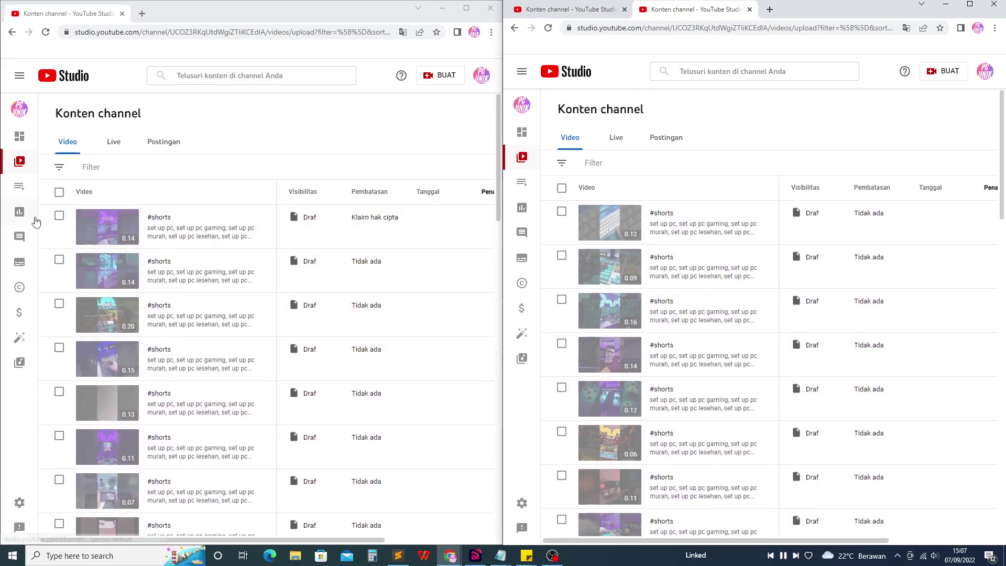
Title the first window's 0.14 draft with the copyright claim "Gaming pc setup inspiration after assembly (32) #shorts" and copy the title.
left_click(153, 236)
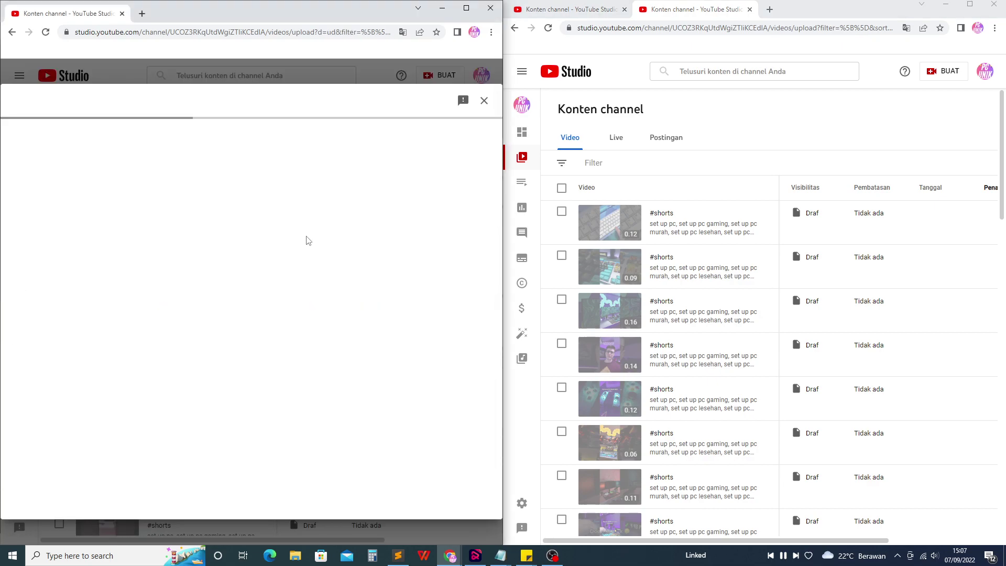
left_click(123, 205)
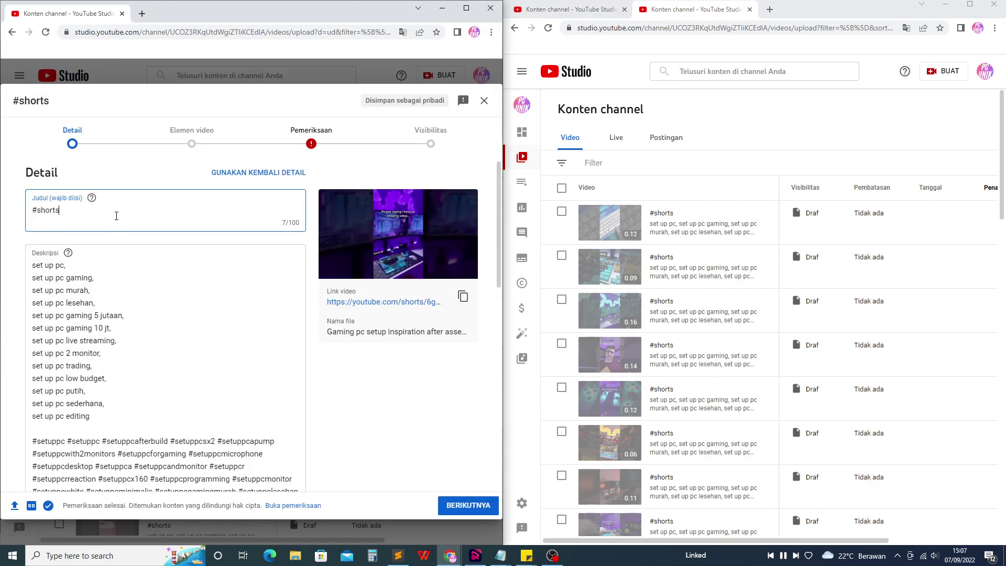
triple_click(107, 215)
key("ctrl+v")
left_click(194, 210)
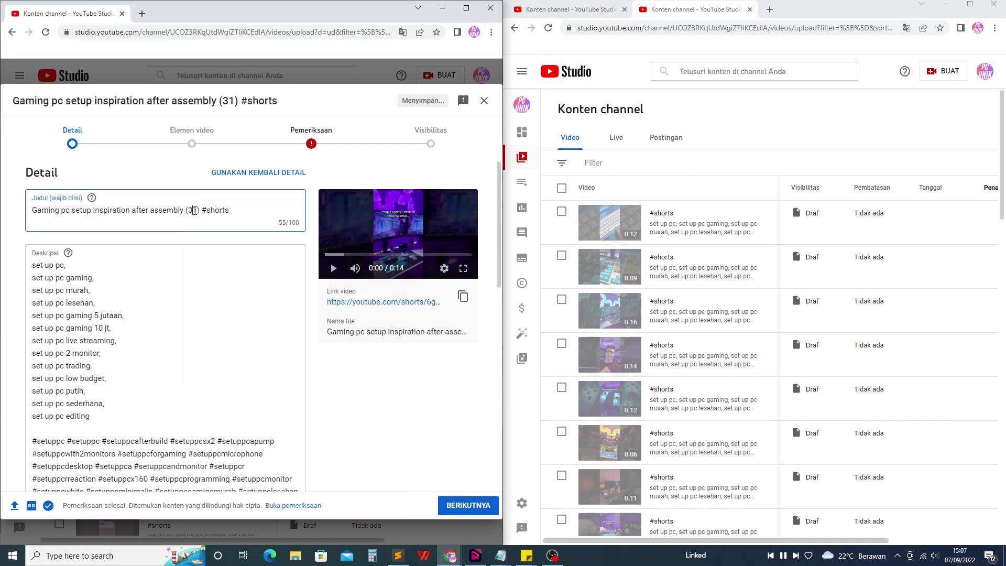
left_click(239, 210)
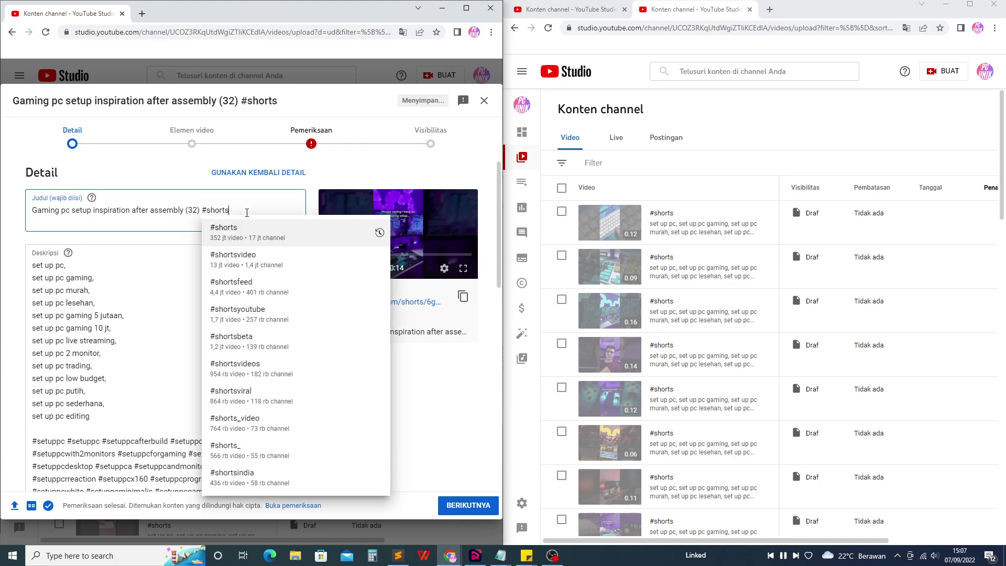
key("ctrl+a")
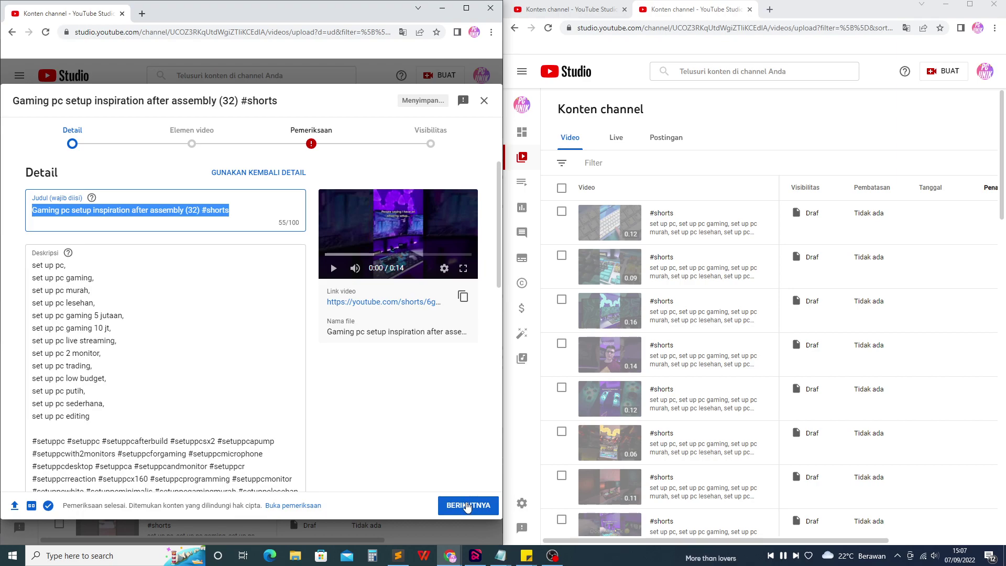
Schedule the first window's 0.14 video (32) to go public on 14 Sep 2022 at 00.00.
left_click(467, 506)
left_click(467, 506)
left_click(466, 506)
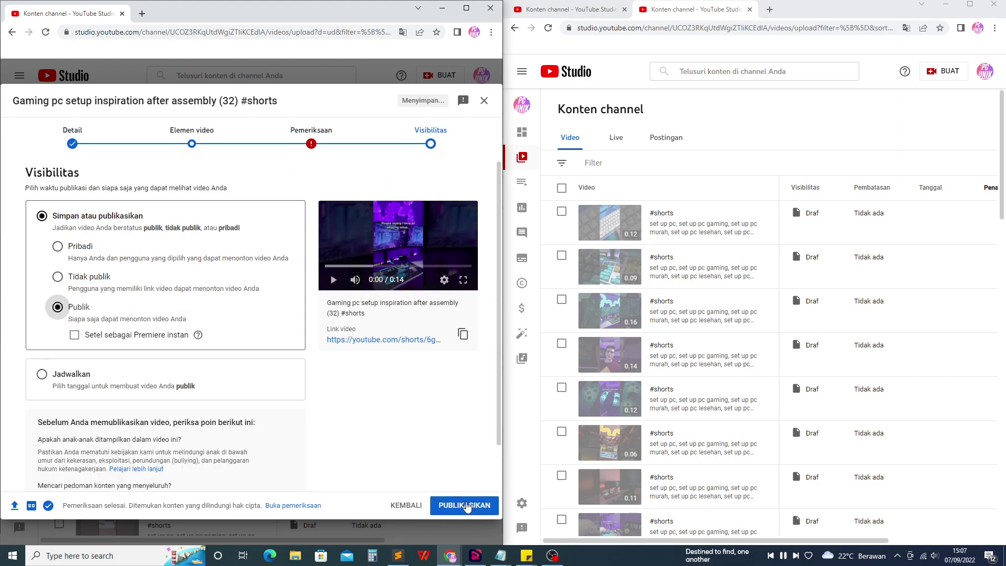
left_click(46, 373)
left_click(84, 299)
left_click(132, 387)
left_click(91, 302)
left_click(126, 385)
left_click(463, 506)
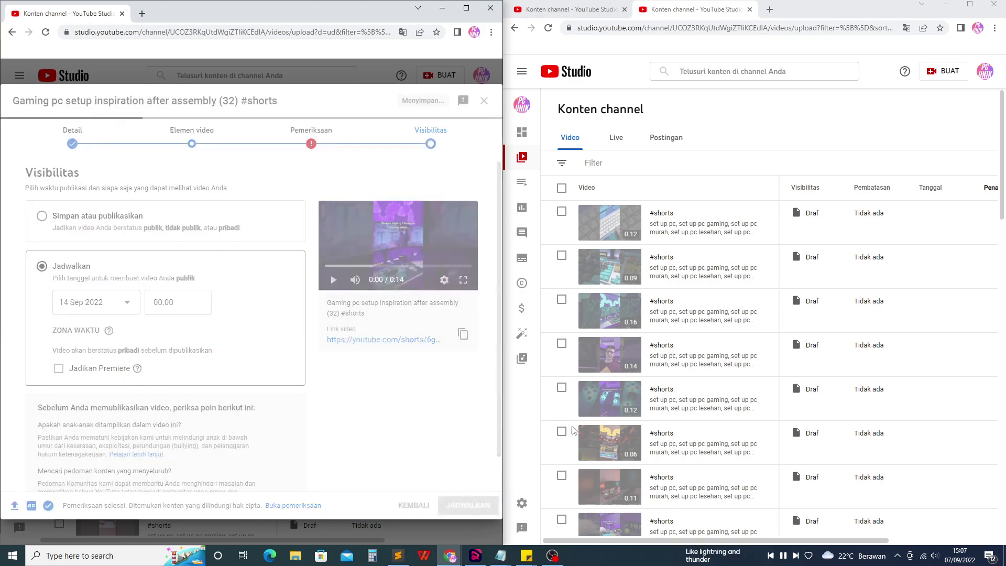
Title the second window's 0.12 draft "Gaming pc setup inspiration after assembly (32) #shorts" and schedule it to go public on 14 Sep 2022 at 00.00.
left_click(657, 233)
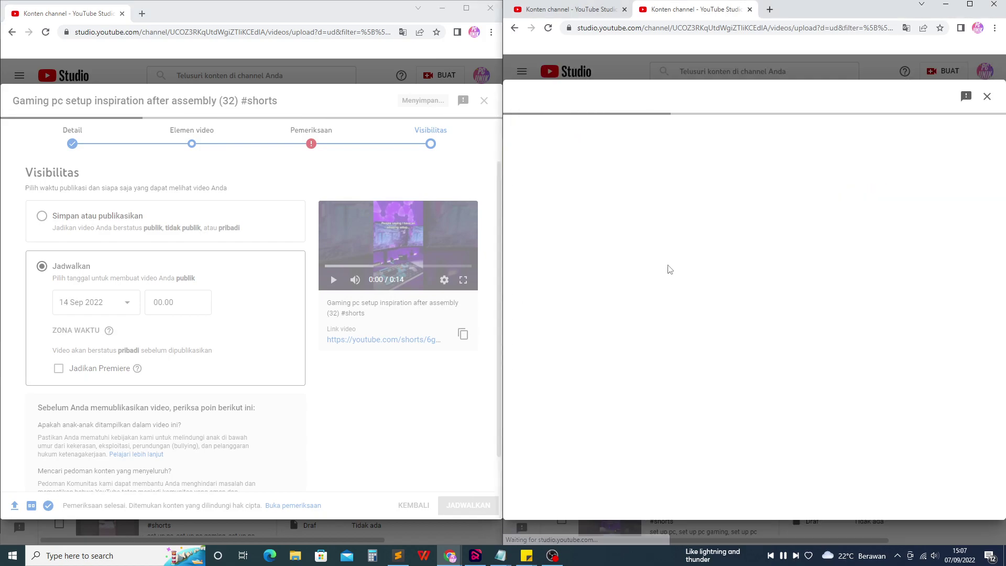
type("Gaming pc setup inspiration after assembly (32) #shorts")
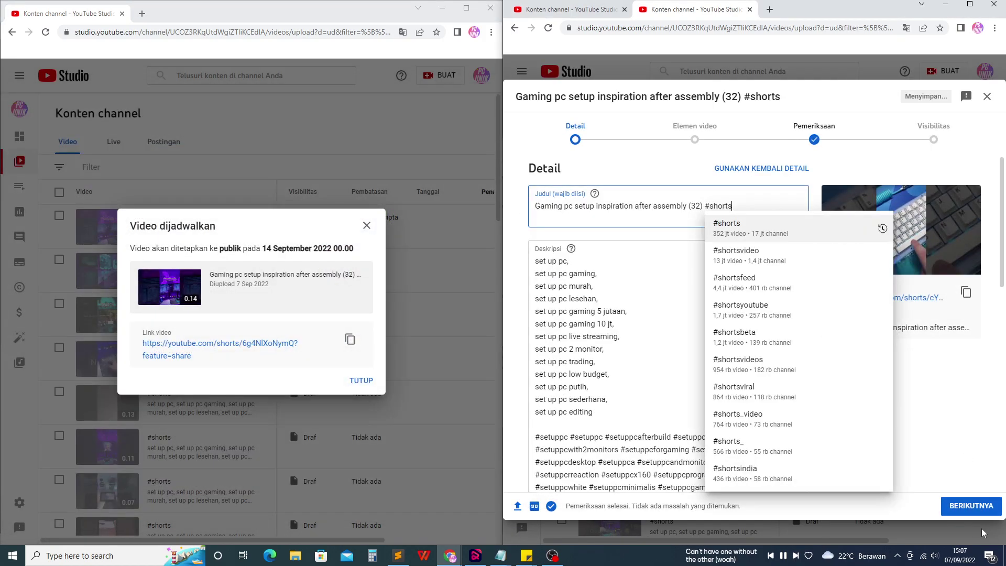
left_click(971, 506)
left_click(971, 506)
left_click(971, 505)
left_click(622, 384)
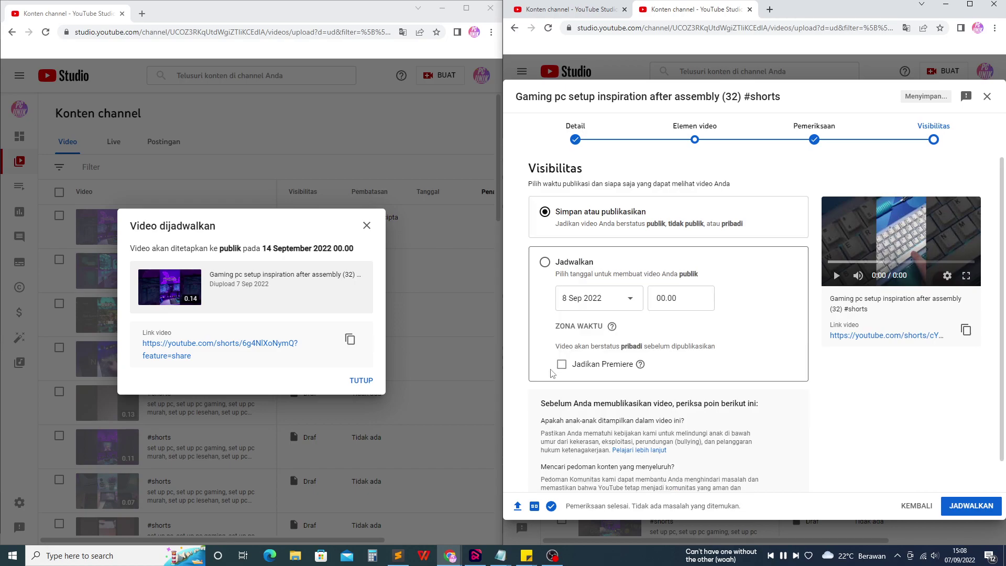
left_click(605, 312)
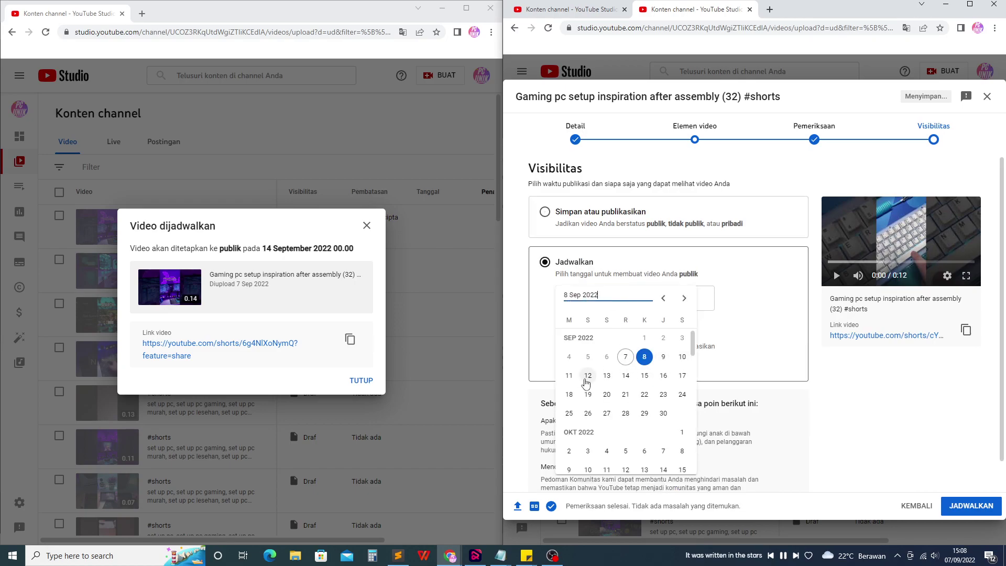
left_click(625, 377)
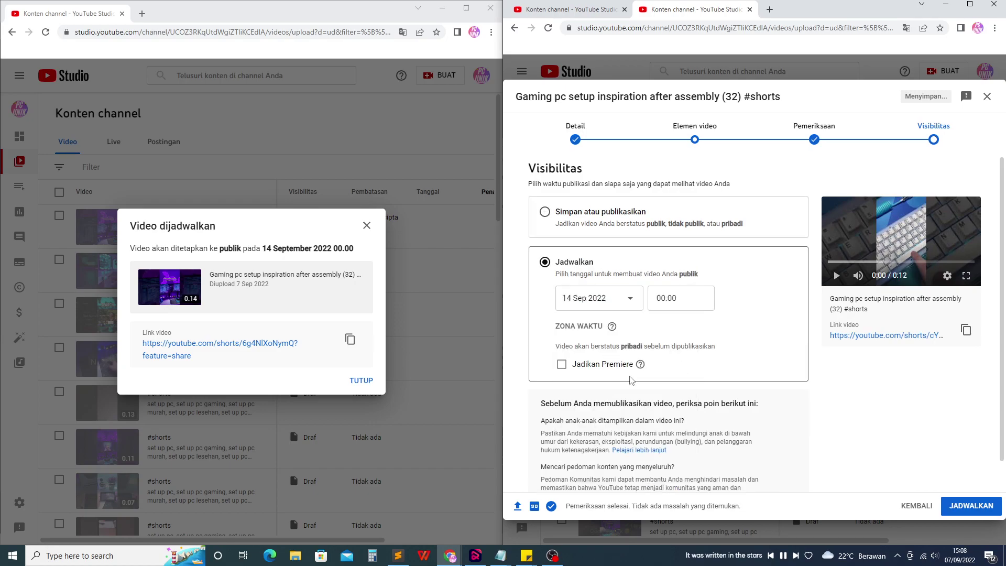
left_click(999, 506)
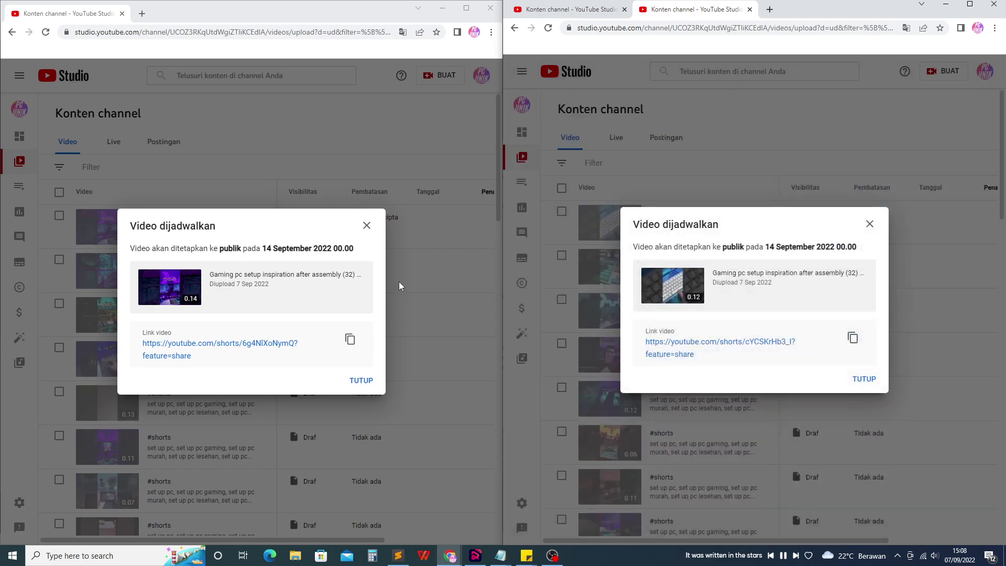
left_click(872, 383)
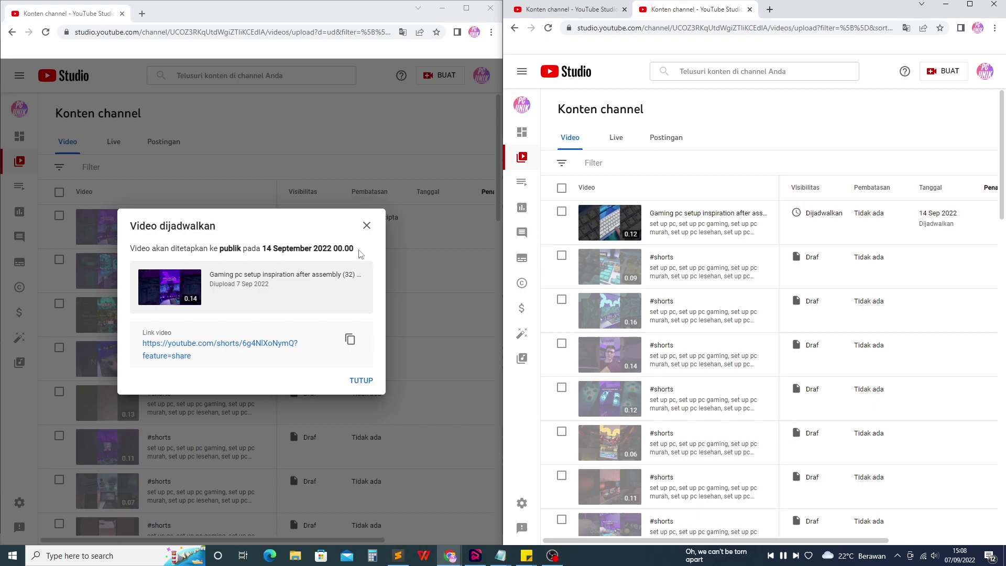
left_click(371, 227)
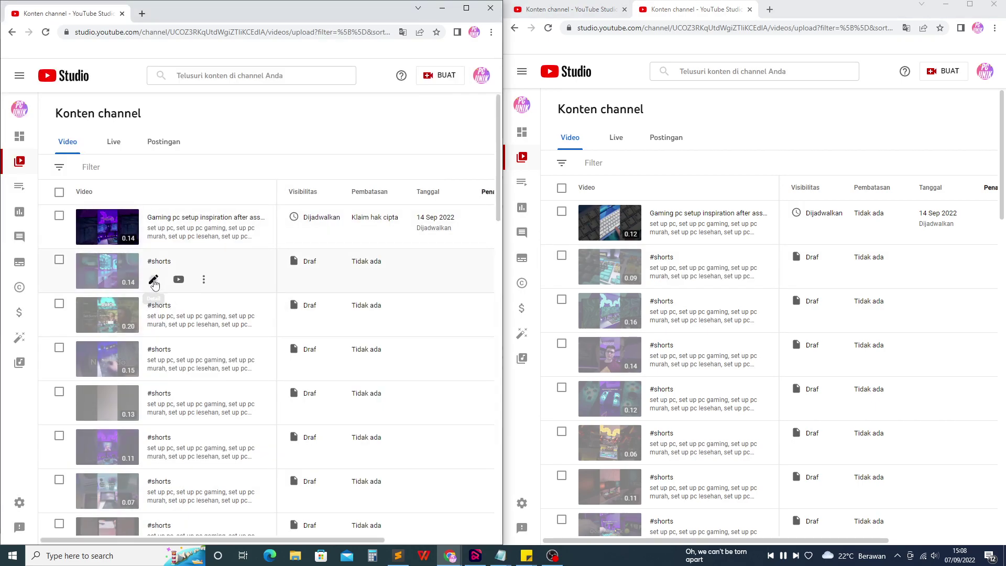
Title the first window's remaining 0.14 draft "Gaming pc setup inspiration after assembly (33) #shorts" and copy the title.
left_click(154, 280)
triple_click(167, 212)
type("Gaming pc setup inspiration after assembly (32) #shorts")
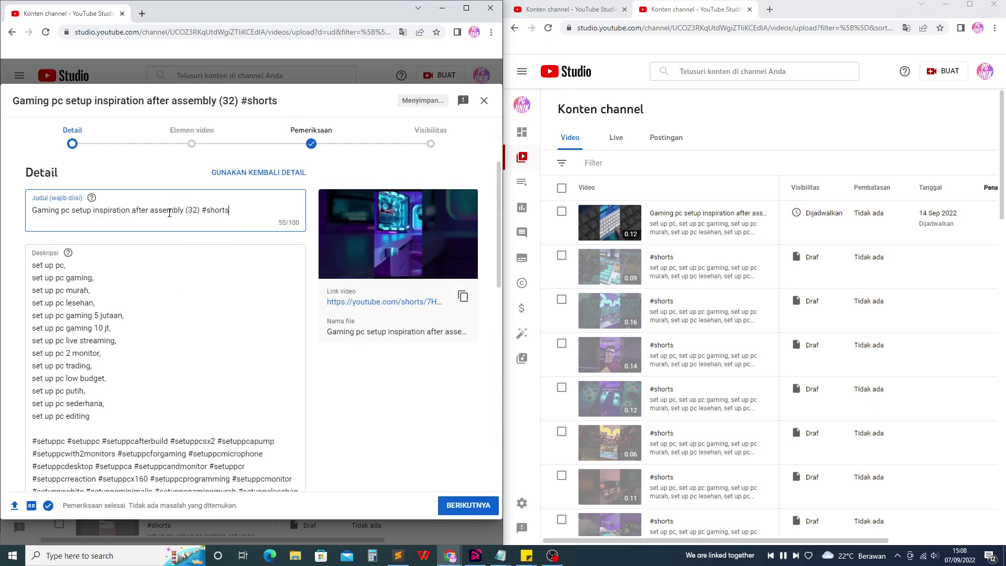
left_click(194, 209)
key("ctrl+a")
key("ctrl+c")
Publish the first window's 0.14 video (33) immediately with public visibility.
left_click(468, 505)
left_click(468, 506)
left_click(468, 505)
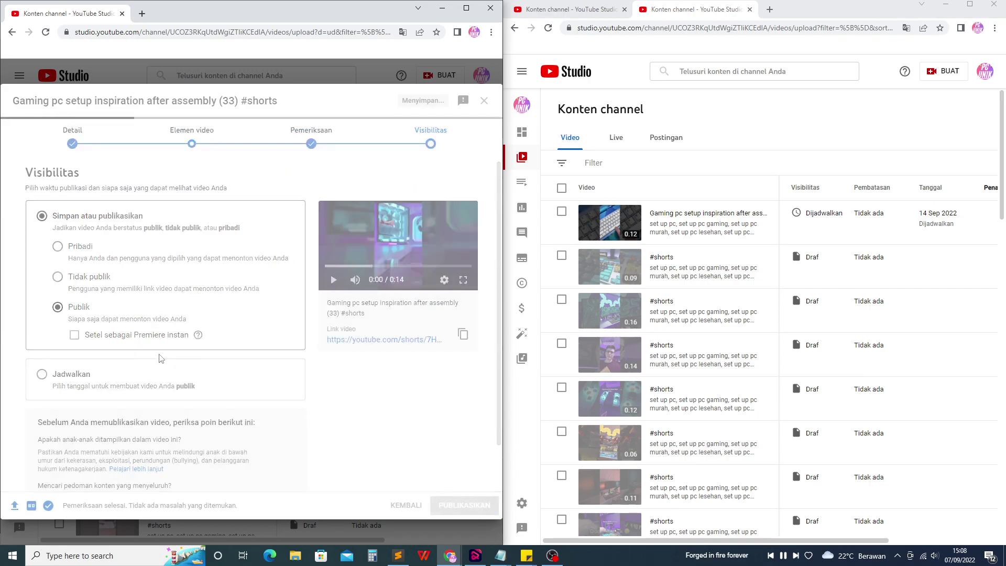
Title the second window's 0.09 draft "Gaming pc setup inspiration after assembly (34) #shorts".
left_click(661, 281)
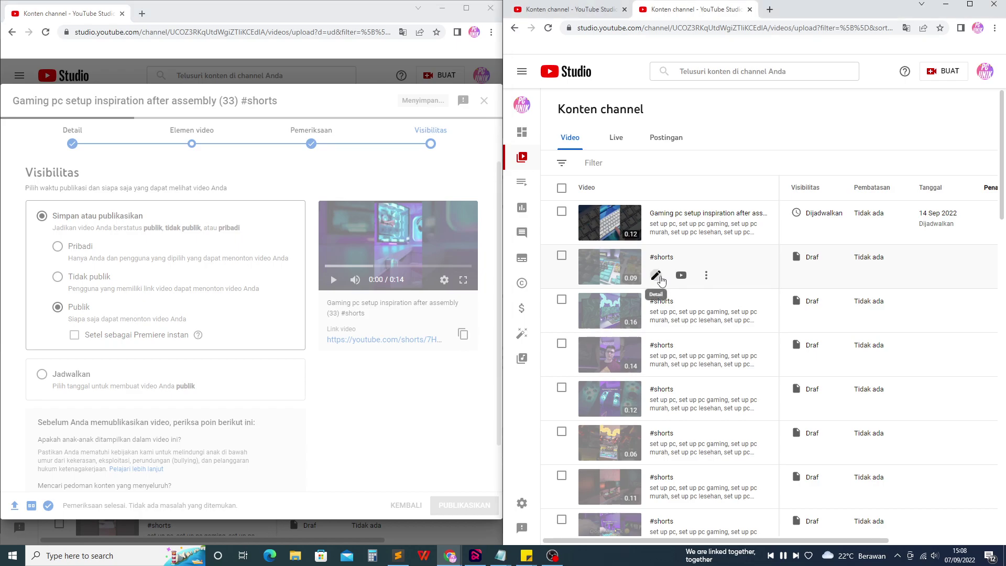
left_click(656, 275)
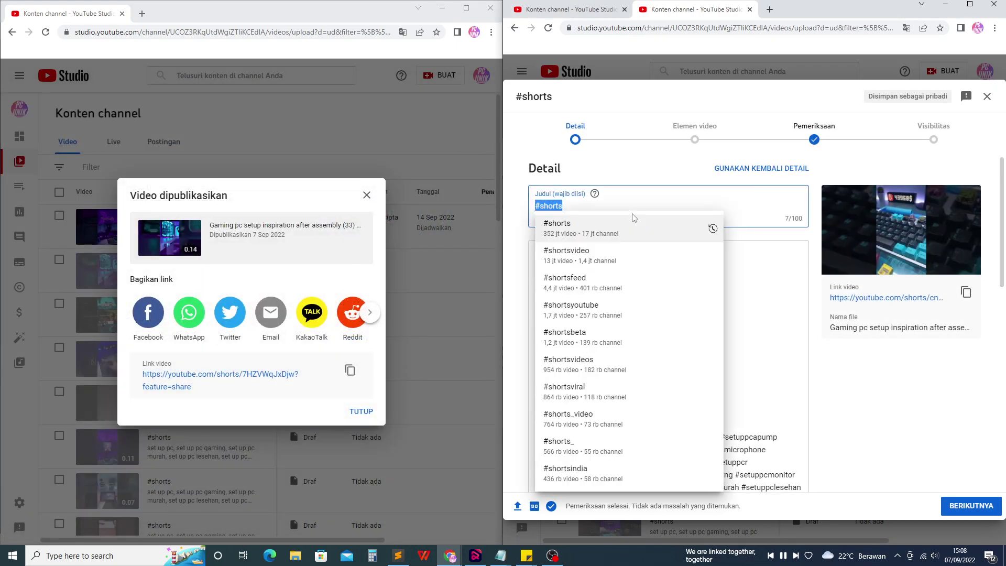
key("ctrl+v")
left_click_drag(701, 206, 697, 206)
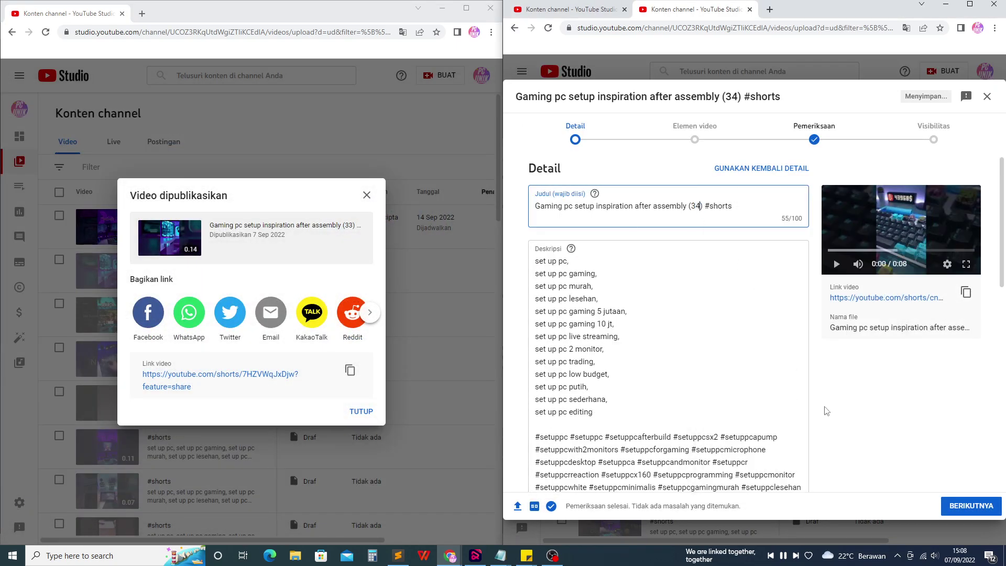
Schedule the second window's 0.09 video (34) to go public on 14 Sep 2022 at 00.00.
left_click(958, 503)
left_click(958, 503)
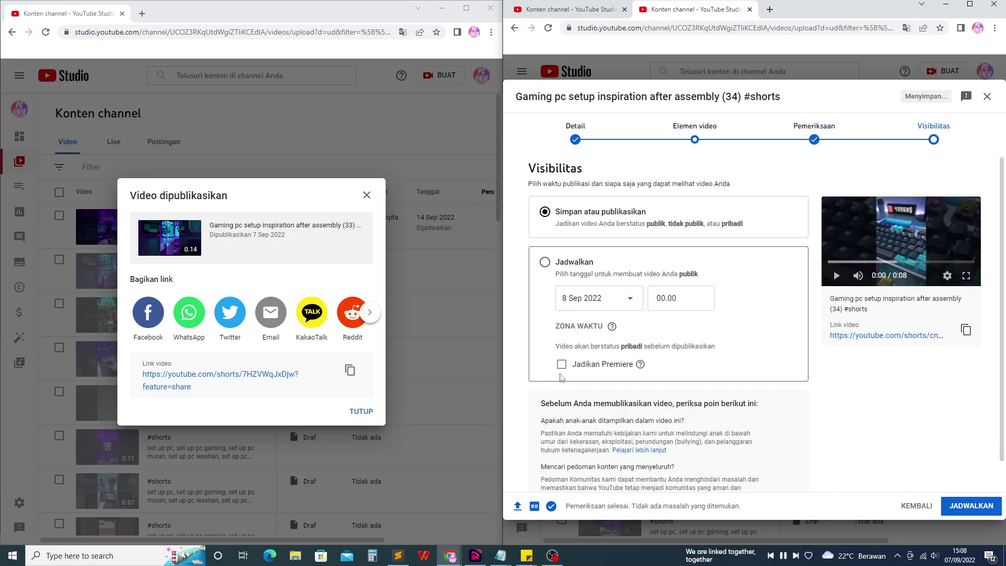
left_click(630, 298)
left_click(608, 376)
left_click(603, 298)
left_click(626, 357)
left_click(959, 504)
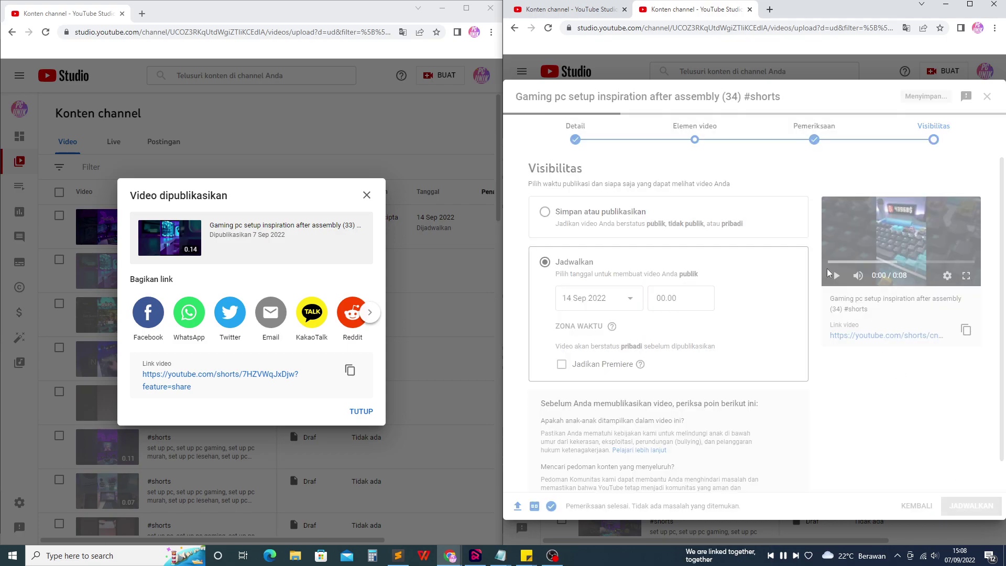
Set the first window's 0.20 draft to be scheduled for 15 Sep 2022 at 00.00.
left_click(367, 195)
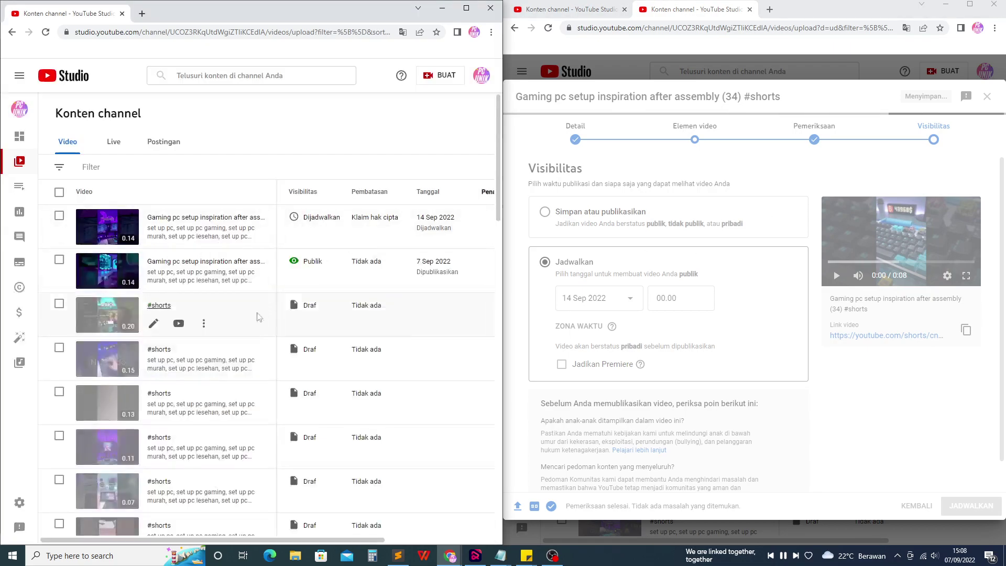
left_click(159, 327)
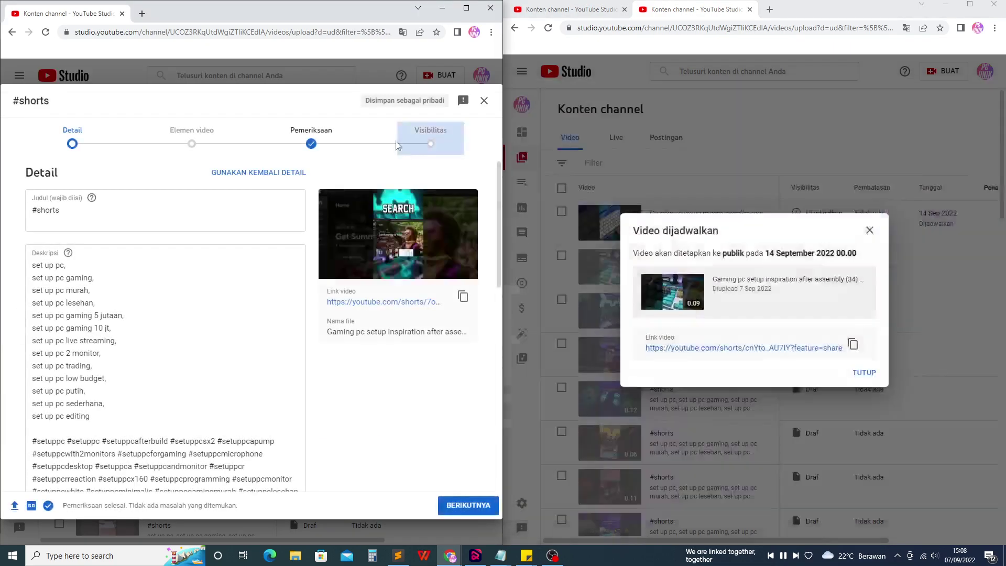
left_click(428, 143)
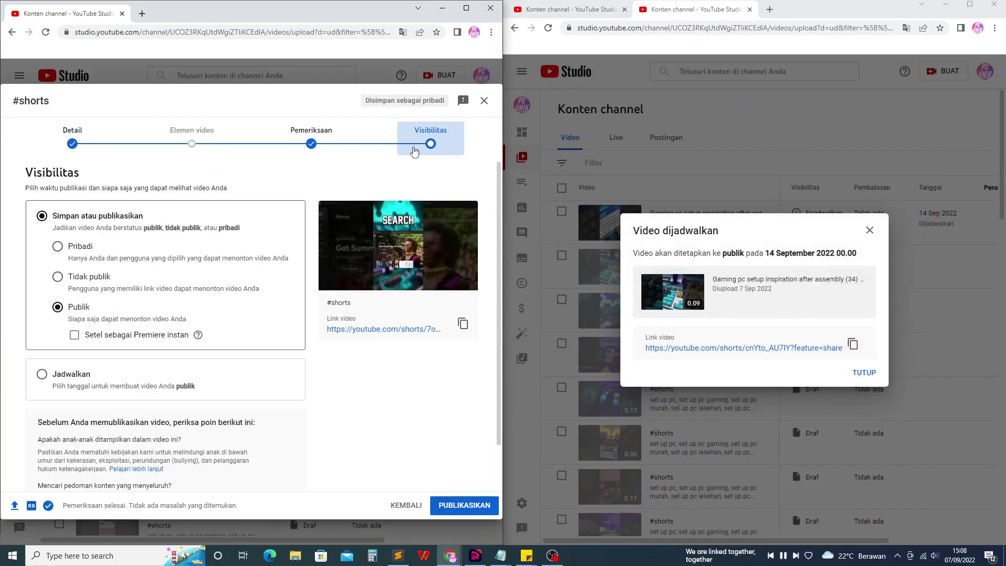
left_click(59, 378)
scroll(262, 408, "down", 1)
left_click(103, 267)
left_click(142, 343)
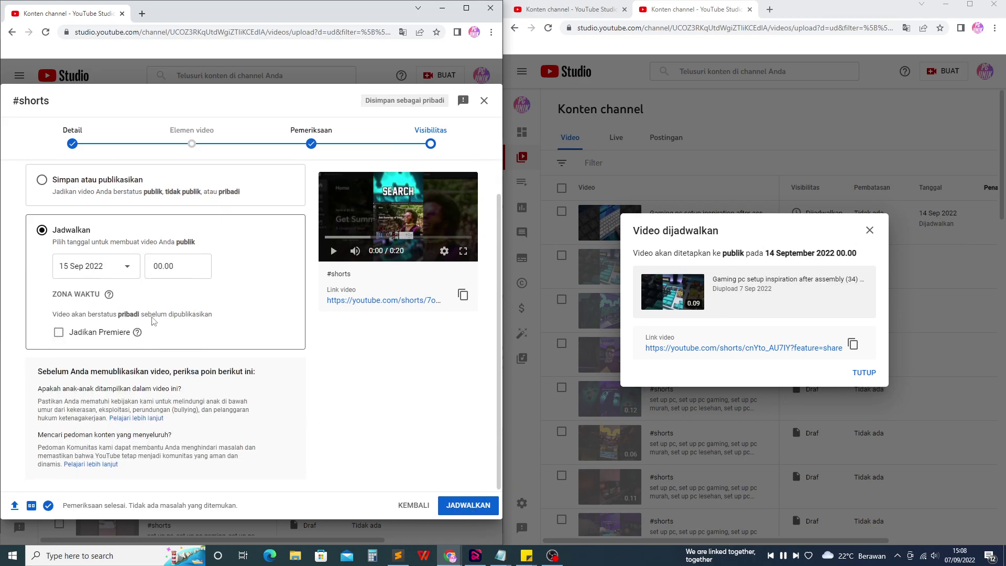
Title the 0.20 draft "Gaming pc setup inspiration after assembly (35) #shorts" and submit its scheduled release.
left_click(73, 139)
key("ctrl+a")
key("ctrl+v")
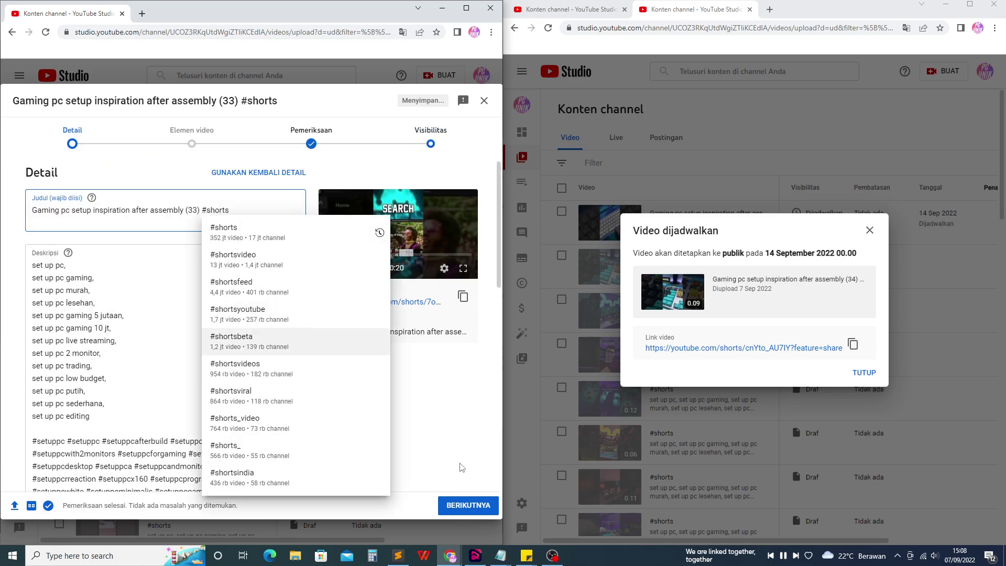
key("Escape")
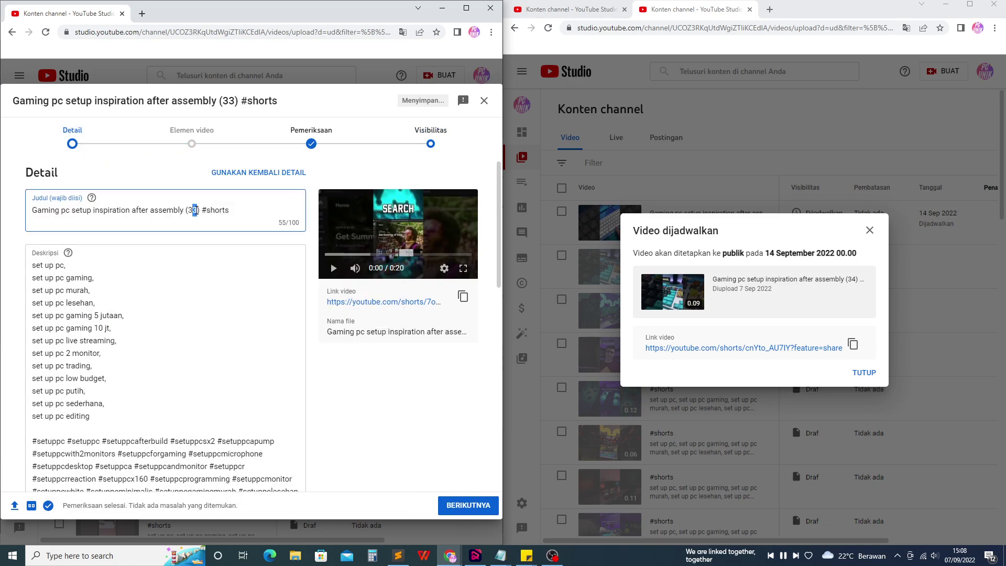
left_click(463, 505)
left_click(463, 504)
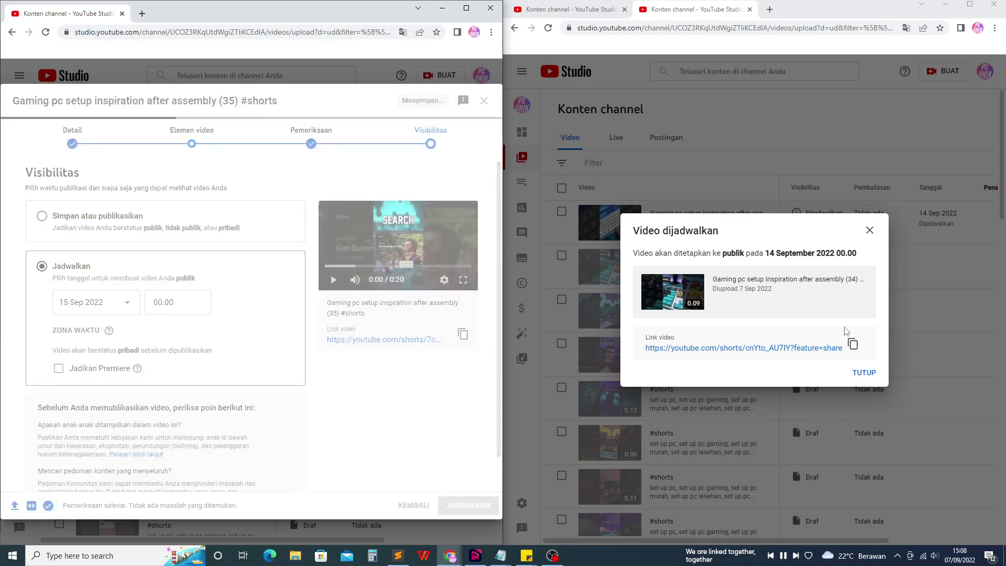
Set the second window's 0.16 draft to be scheduled for public release on 15 Sep 2022 at 00.00.
left_click(870, 373)
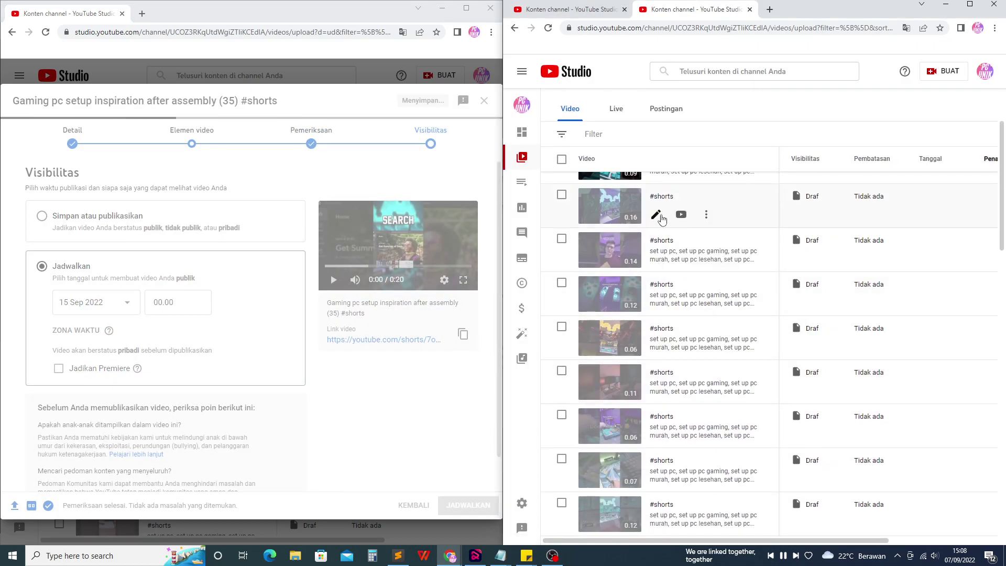
left_click(723, 221)
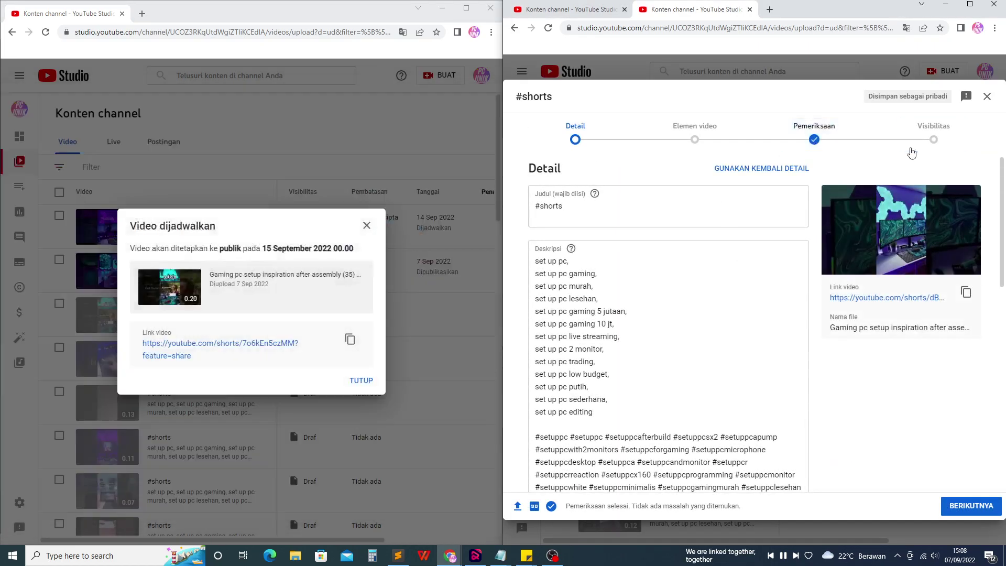
left_click(927, 137)
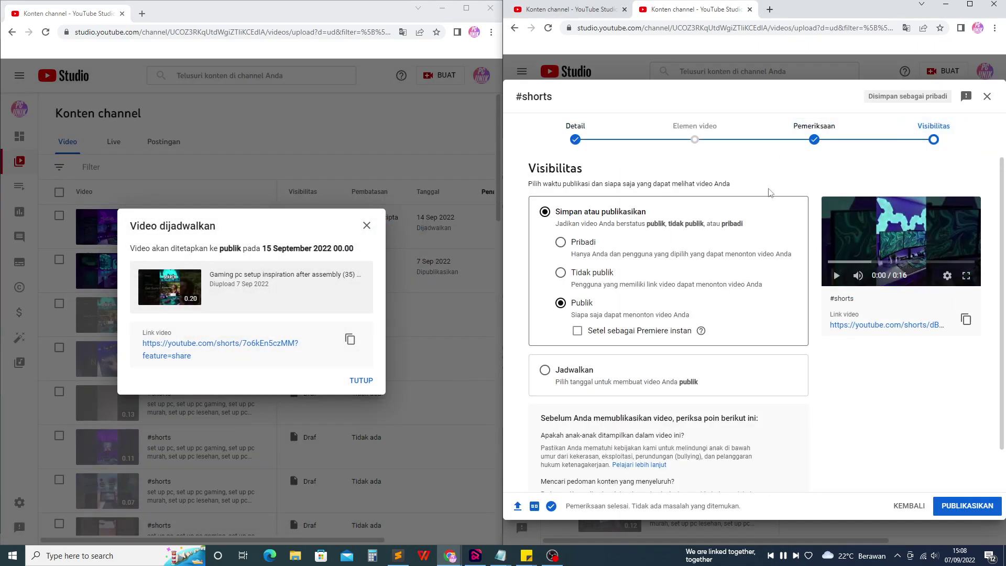
left_click(548, 371)
left_click(611, 309)
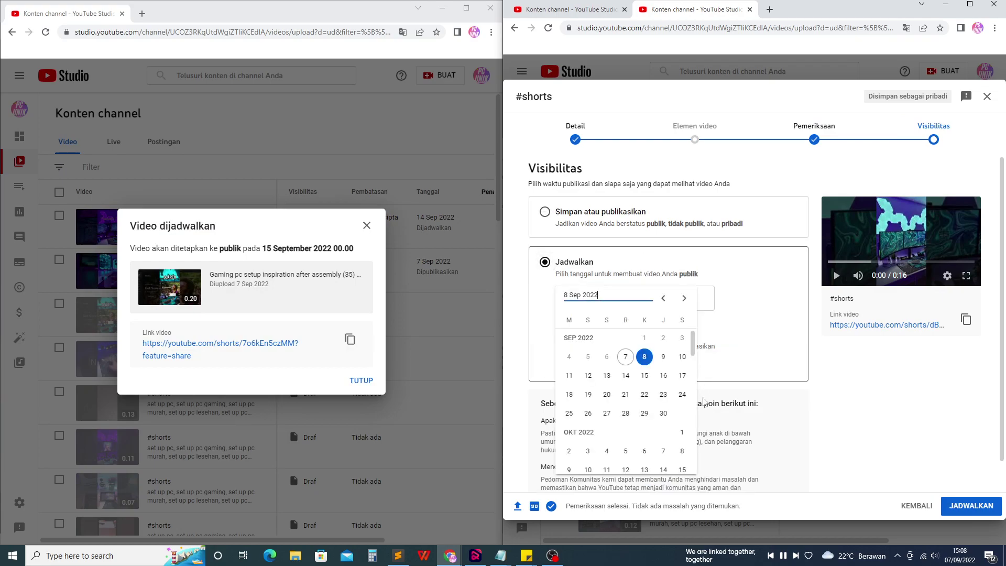
left_click(644, 375)
Title the 0.16 draft "Gaming pc setup inspiration after assembly (36) #shorts" and submit its scheduled release.
left_click(576, 139)
left_click(622, 202)
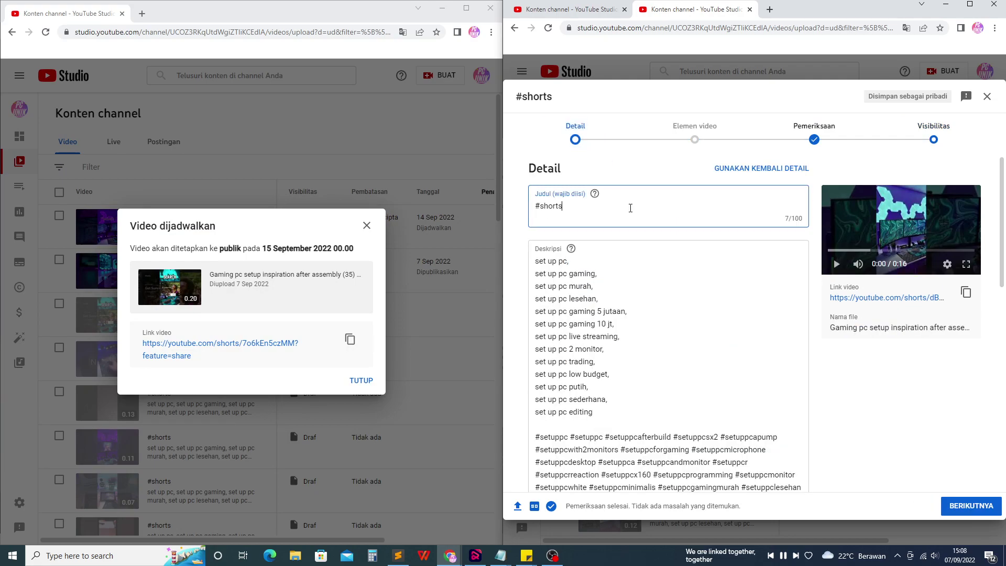
type("Gaming pc setup inspiration after assembly (33)")
left_click_drag(702, 206, 695, 206)
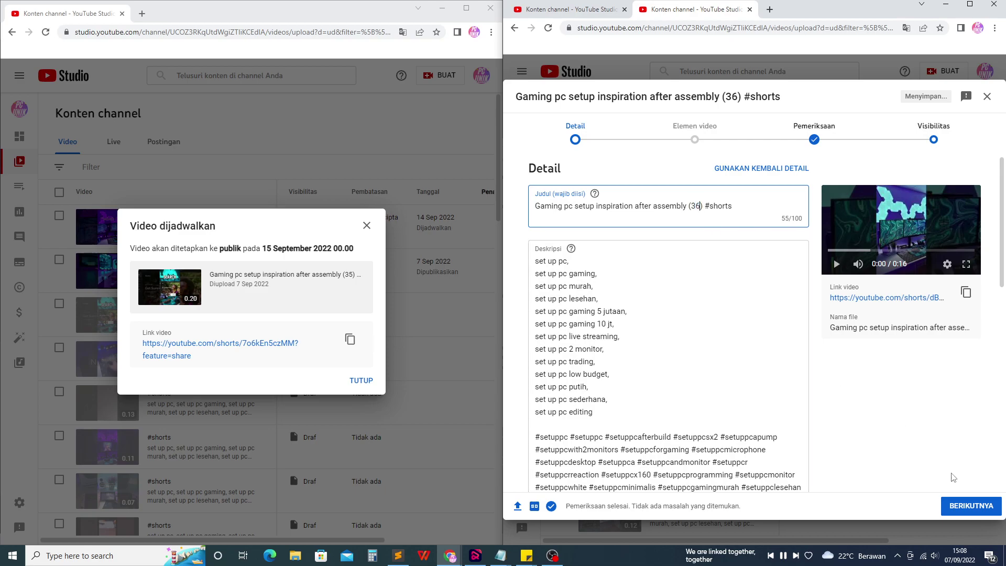
type("6")
left_click(971, 505)
left_click(971, 505)
left_click(971, 506)
Title the first window's 0.15 draft "Gaming pc setup inspiration after assembly (37) #shorts", copy the title, and publish the video publicly.
left_click(361, 381)
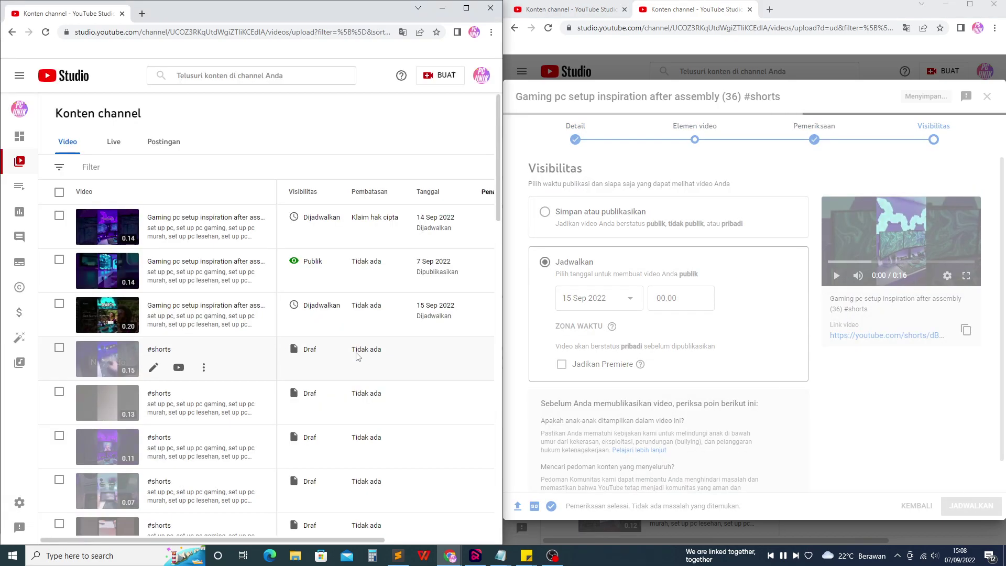
left_click(159, 265)
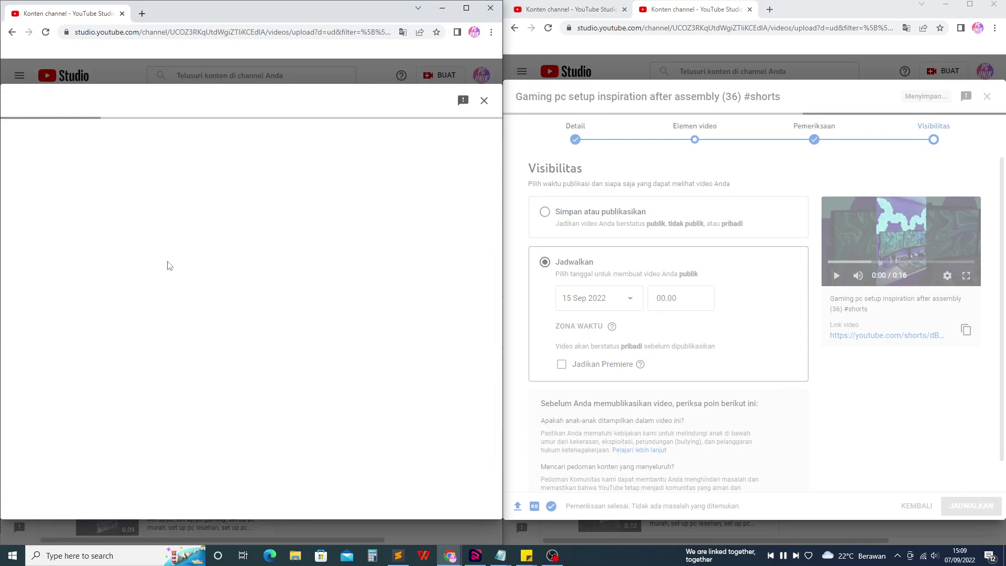
left_click(431, 141)
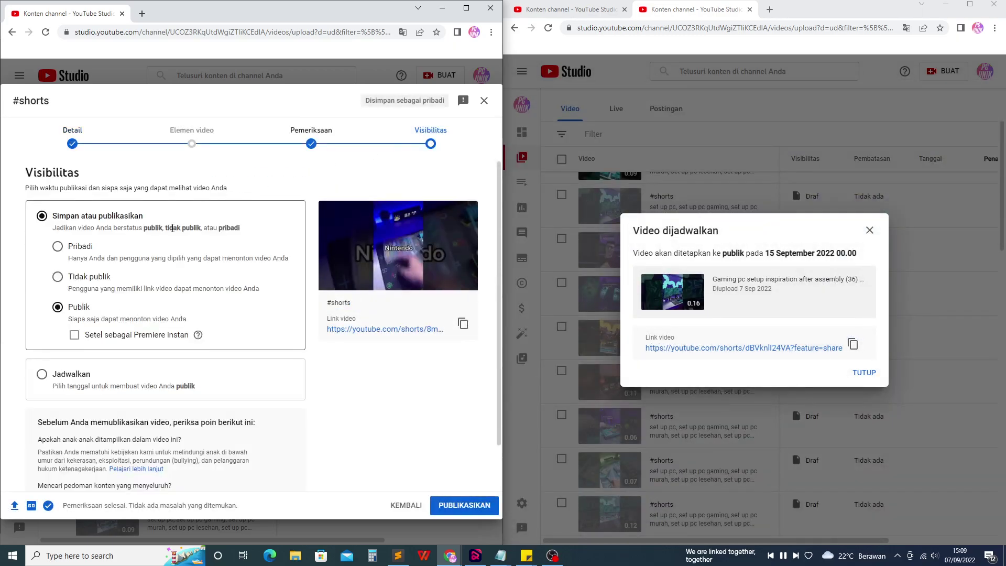
left_click(98, 146)
left_click(139, 210)
key("ctrl+a")
key("ctrl+v")
left_click_drag(198, 210, 192, 210)
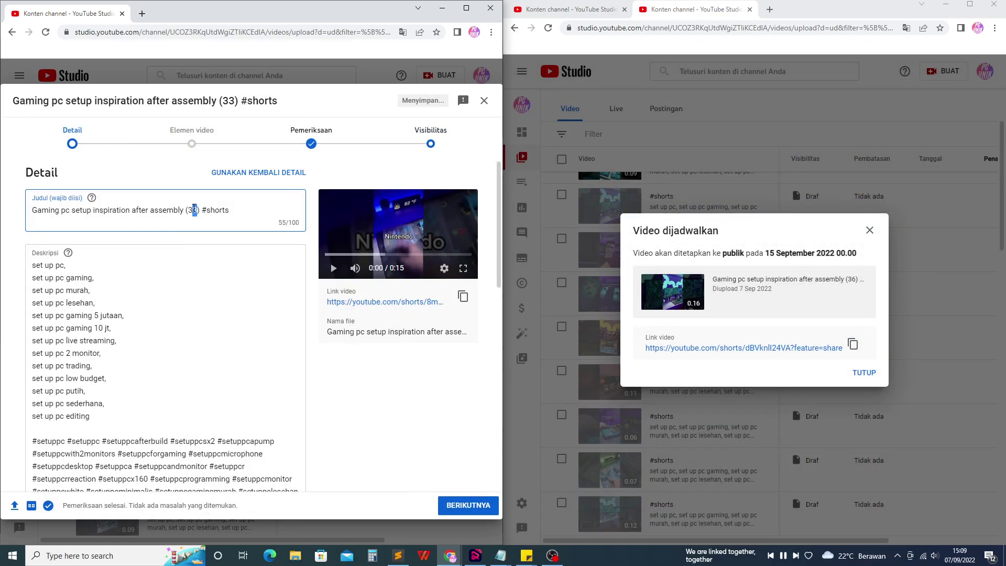
type("7")
key("ctrl+a")
key("ctrl+c")
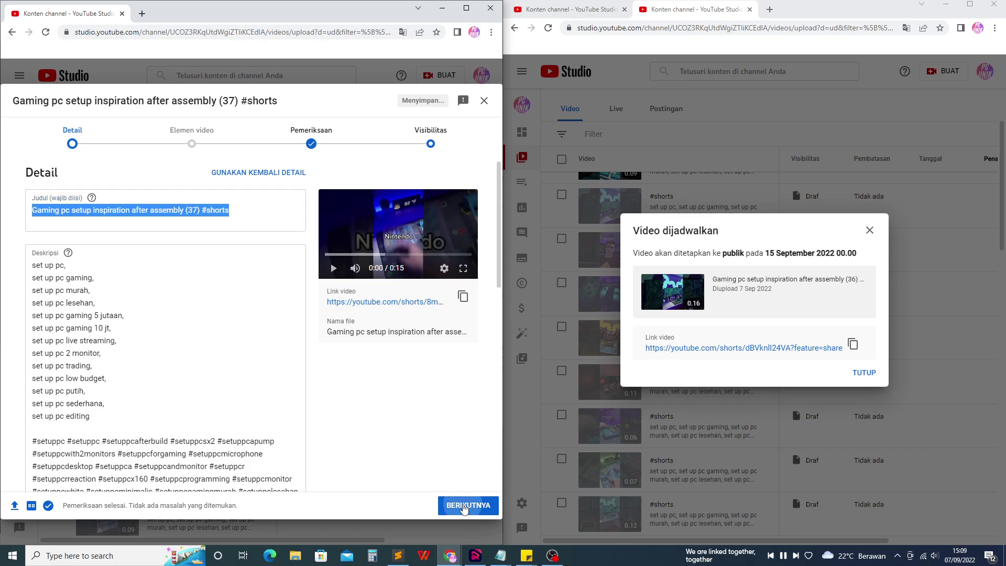
left_click(468, 505)
Title the second window's 0.14 draft "Gaming pc setup inspiration after assembly (38) #shorts" and copy the title.
left_click(864, 373)
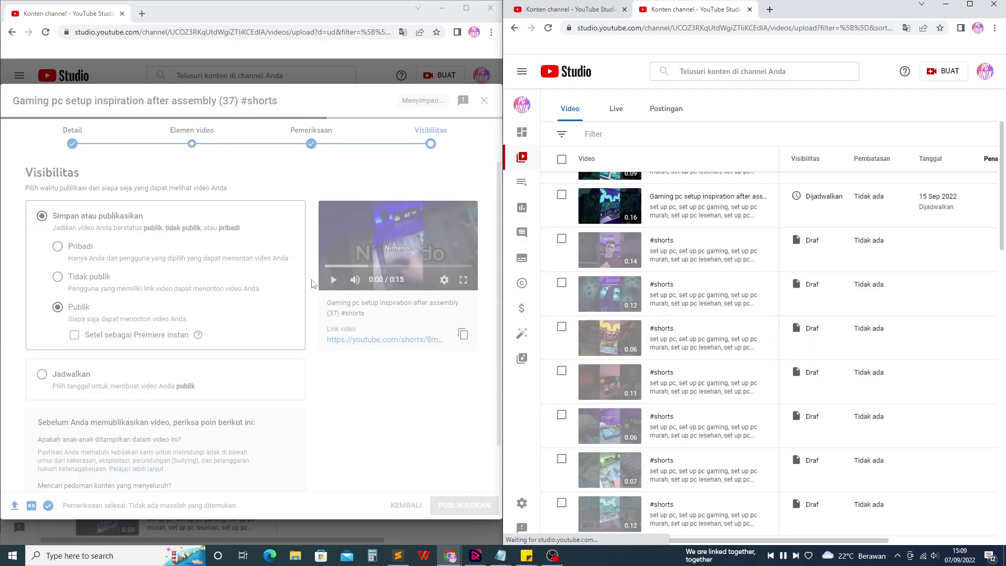
left_click(705, 252)
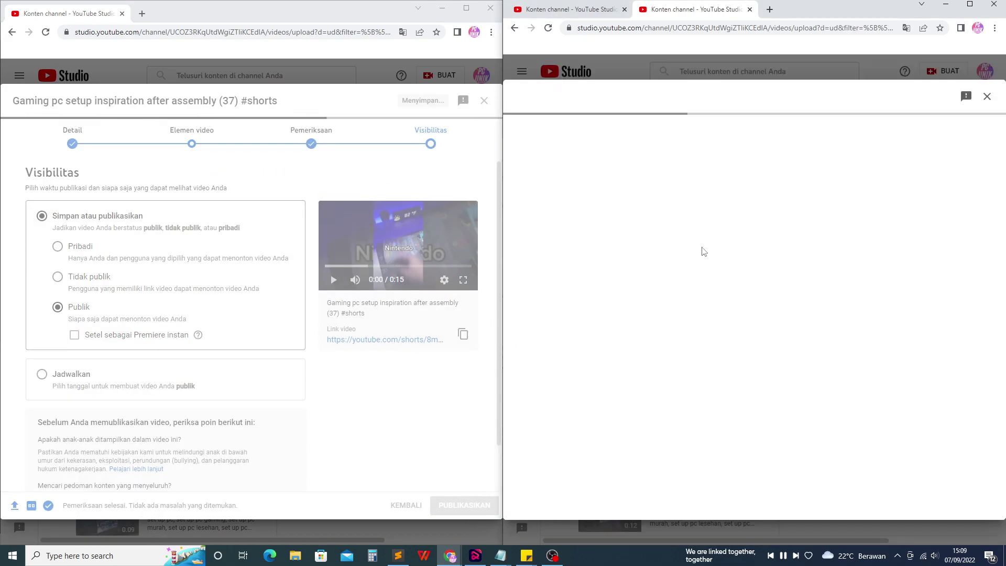
left_click(581, 215)
key("ctrl+a")
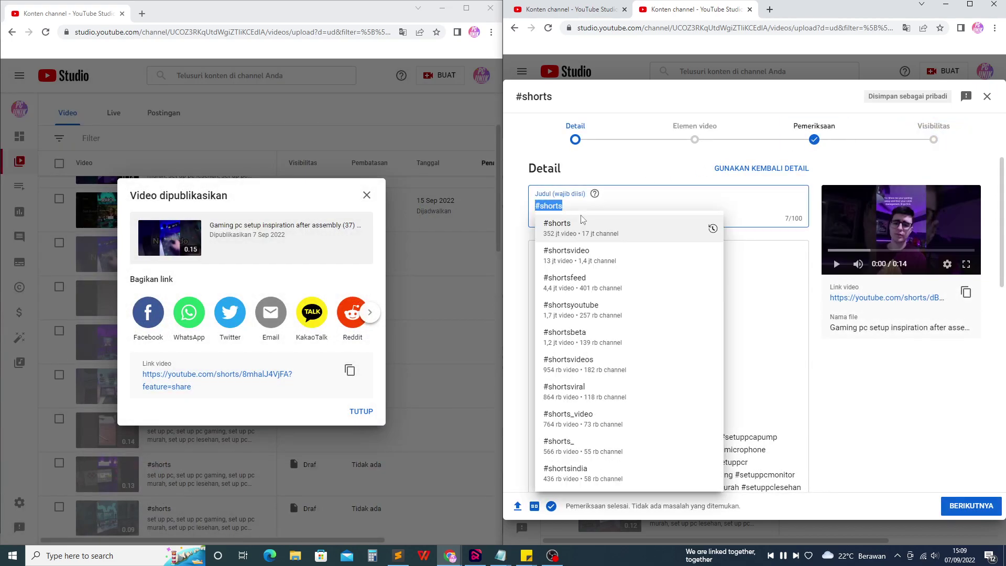
key("ctrl+v")
left_click(697, 207)
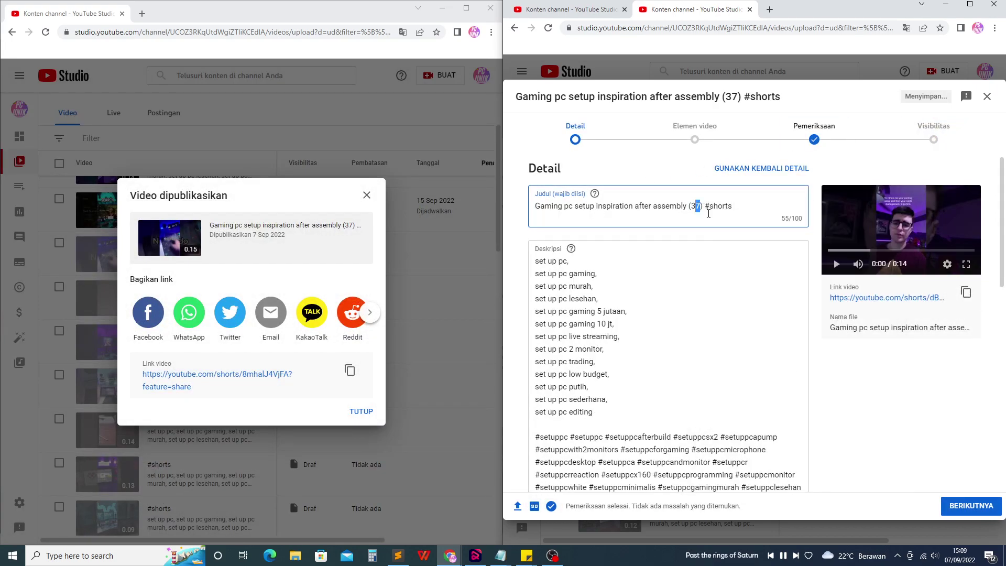
key("ctrl+a")
key("ctrl+c")
Publish the second window's 0.14 video (38) with public visibility.
left_click(971, 505)
left_click(971, 506)
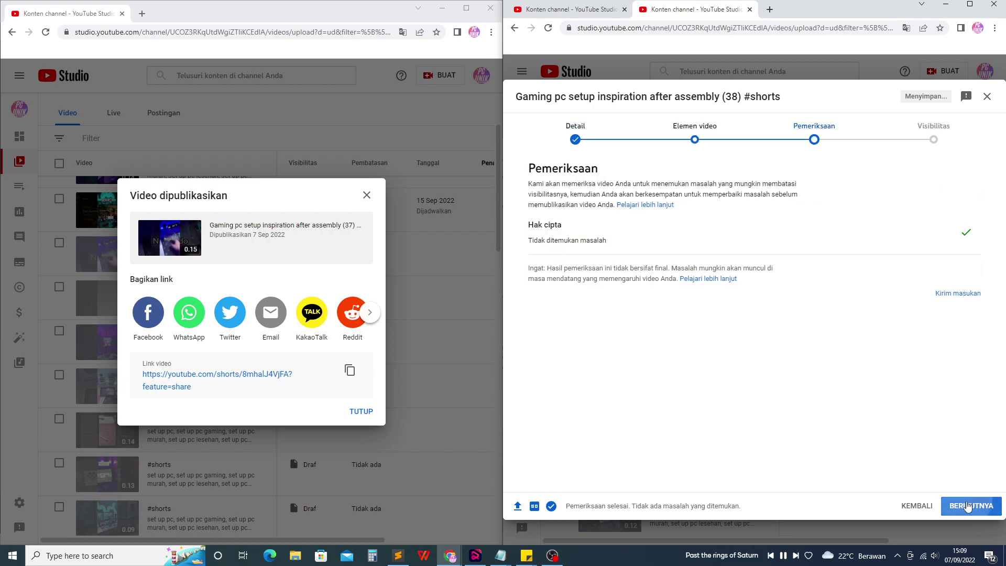
left_click(971, 506)
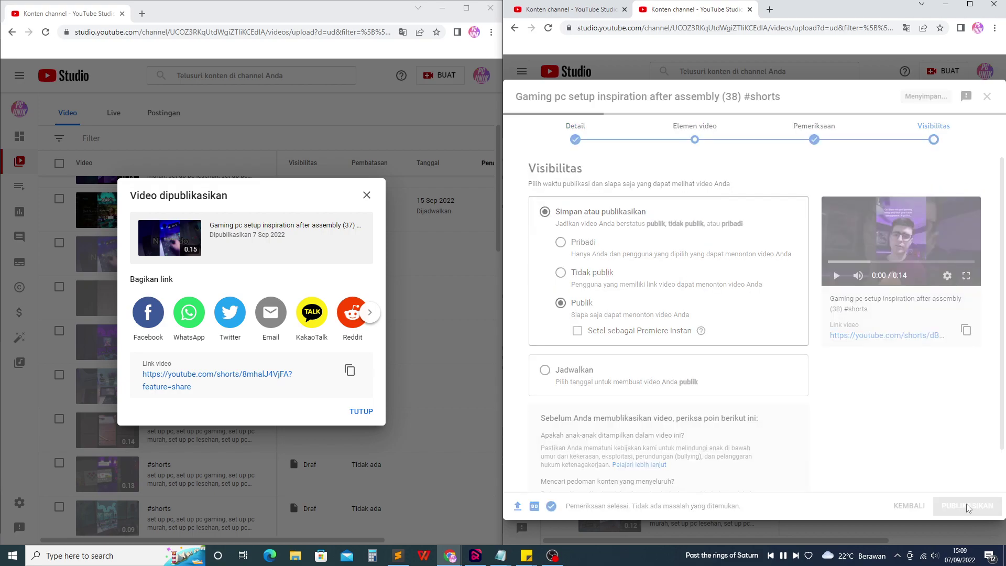
Title the first window's 0.13 draft "Gaming pc setup inspiration after assembly (39) #shorts" and copy the title.
left_click(366, 195)
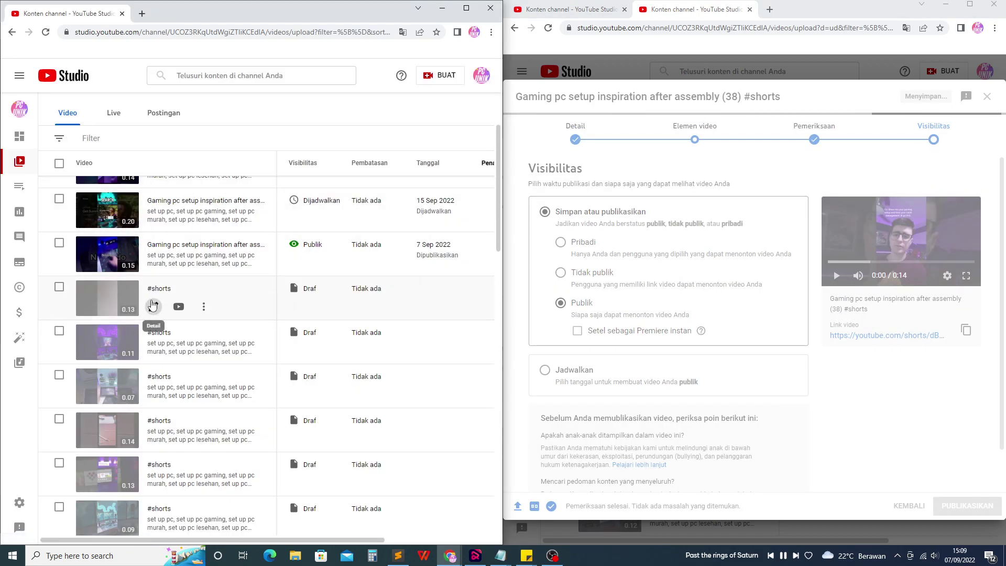
left_click(153, 307)
triple_click(172, 222)
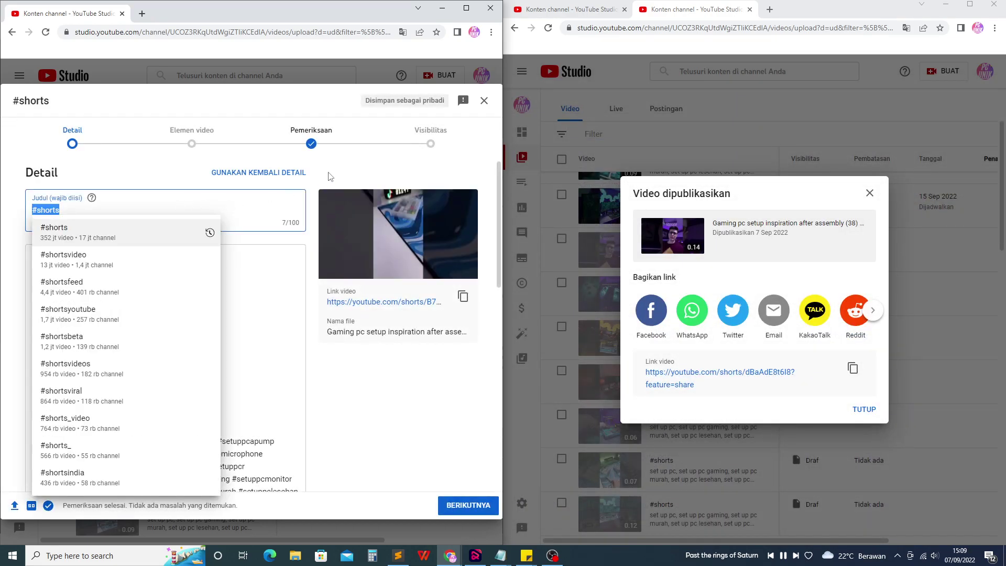
key("ctrl+v")
left_click(431, 132)
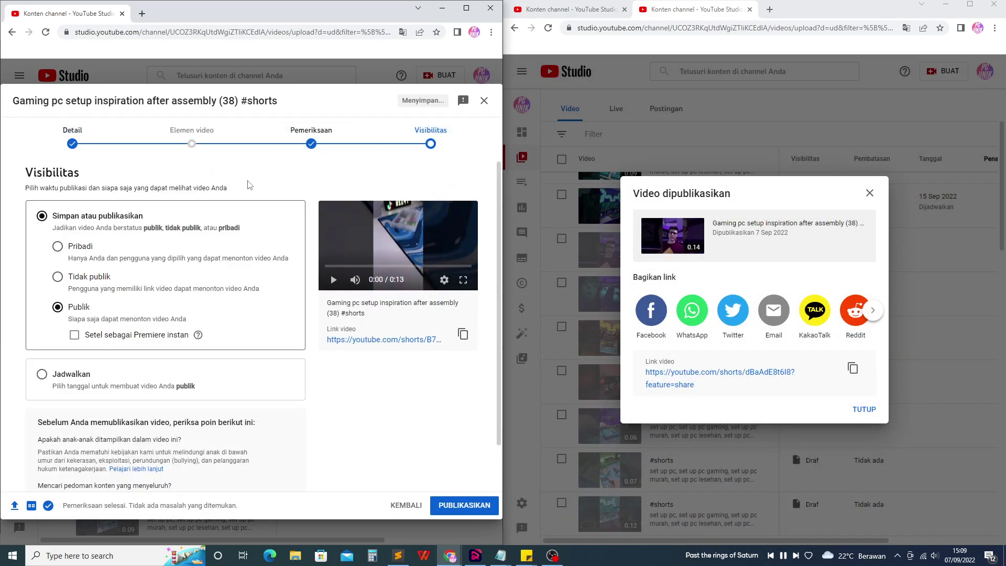
left_click(72, 139)
left_click_drag(193, 211, 197, 208)
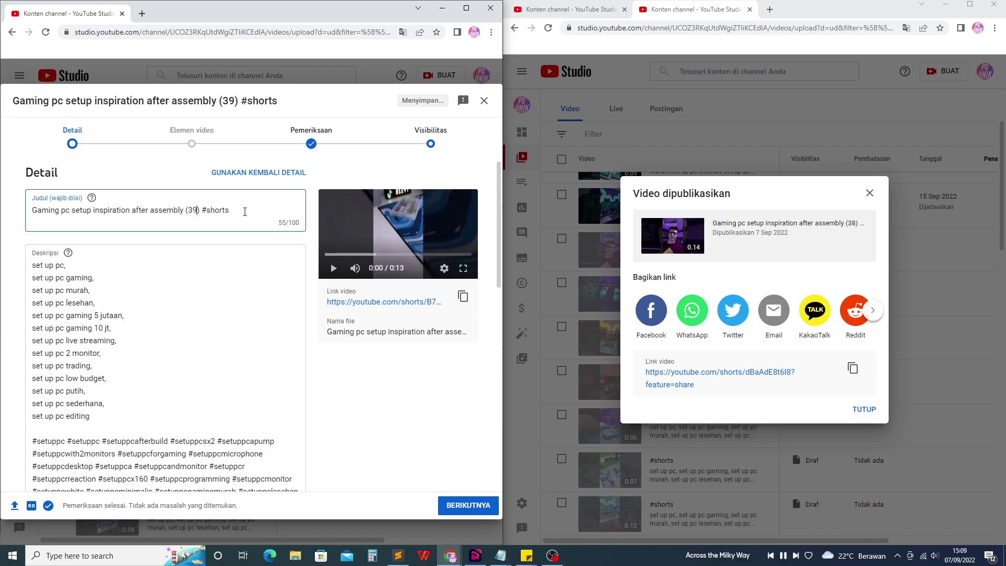
key("ctrl+a")
key("ctrl+c")
Schedule the first window's 0.13 video (39) to go public on 15 Sep 2022 at 00.00.
left_click(431, 132)
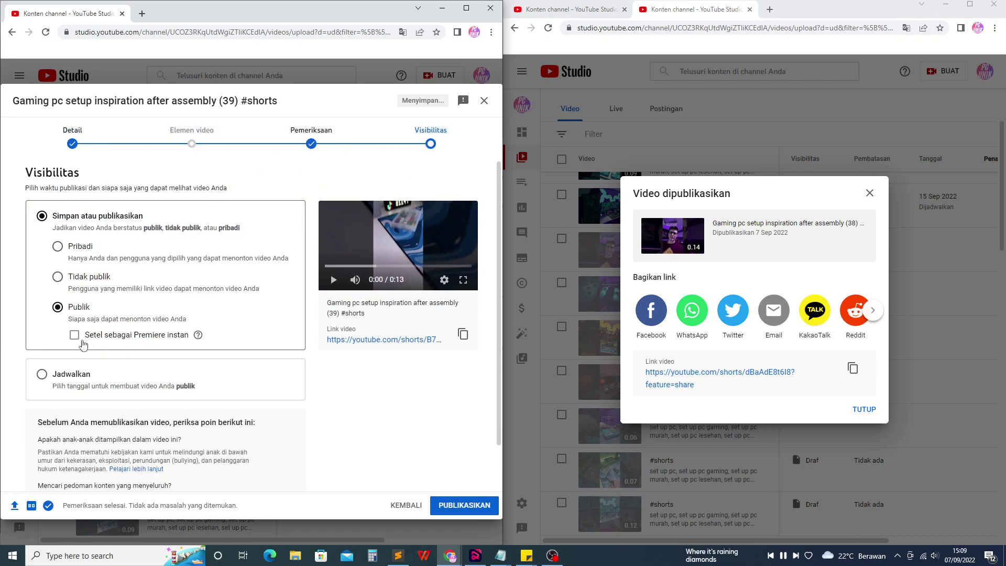
left_click(62, 373)
left_click(108, 307)
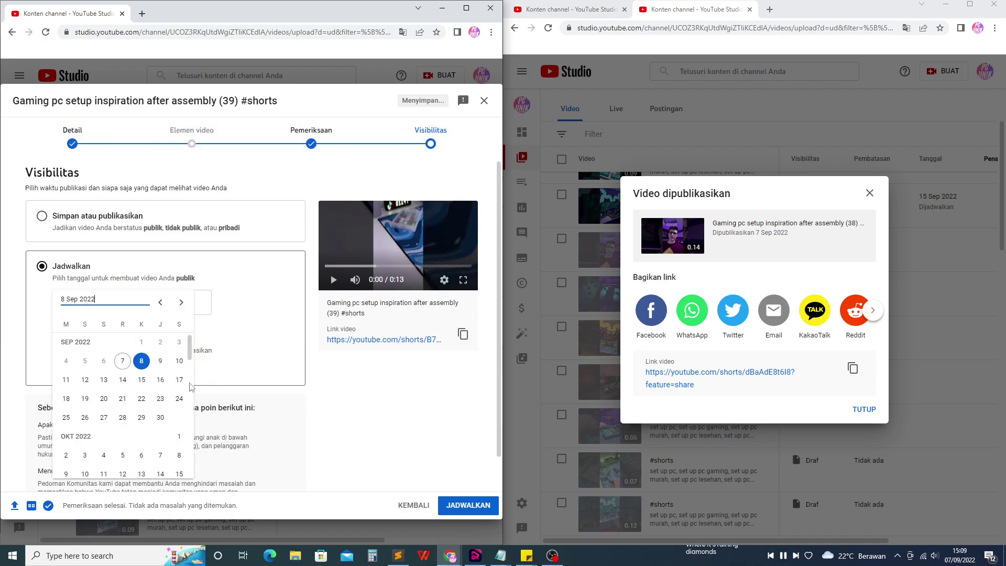
left_click(142, 380)
left_click(458, 506)
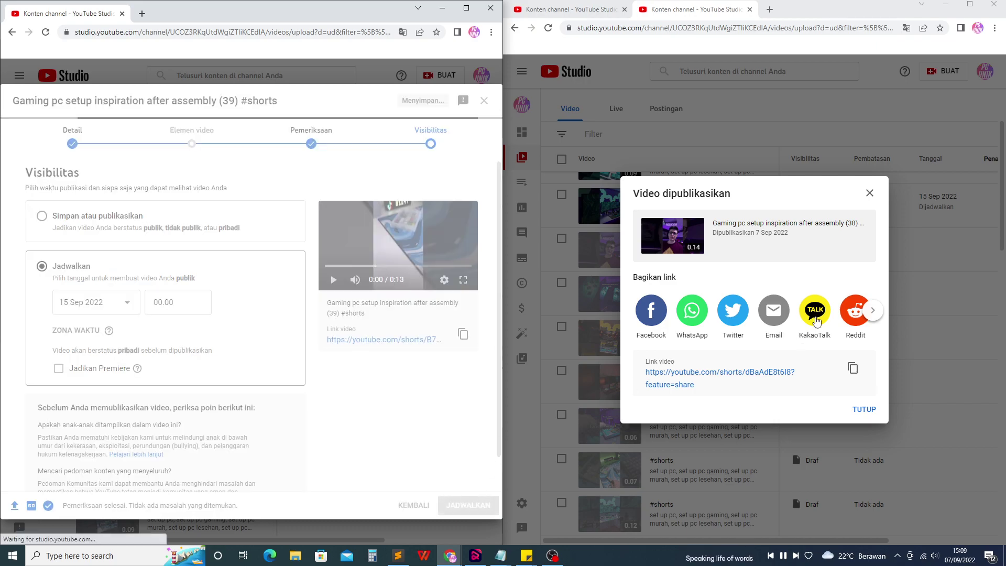
Open the first window's 0.11 draft and title the second window's 0.12 draft "Gaming pc setup inspiration after assembly (40) #shorts".
left_click(870, 195)
scroll(652, 309, "down", 2)
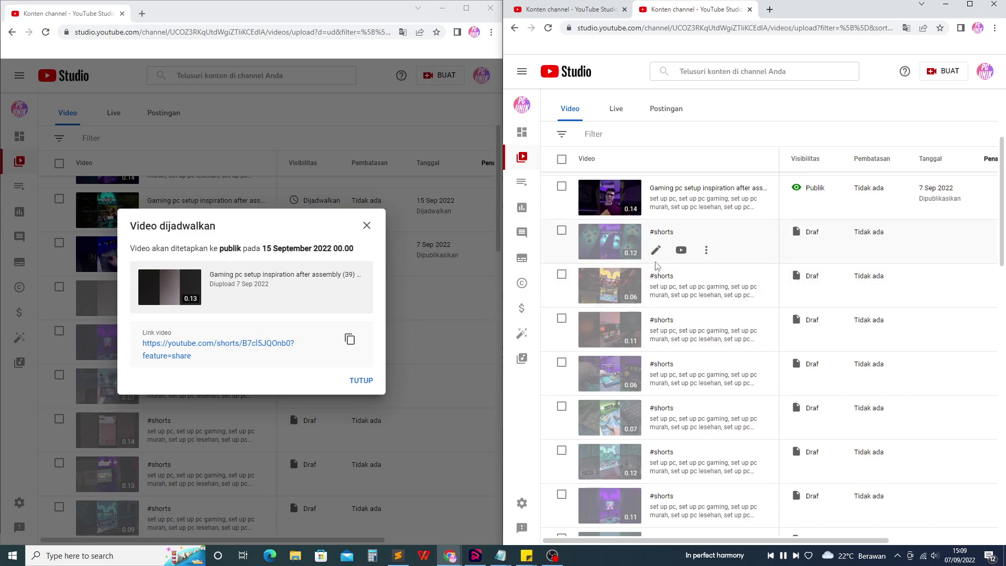
left_click(655, 293)
left_click(361, 381)
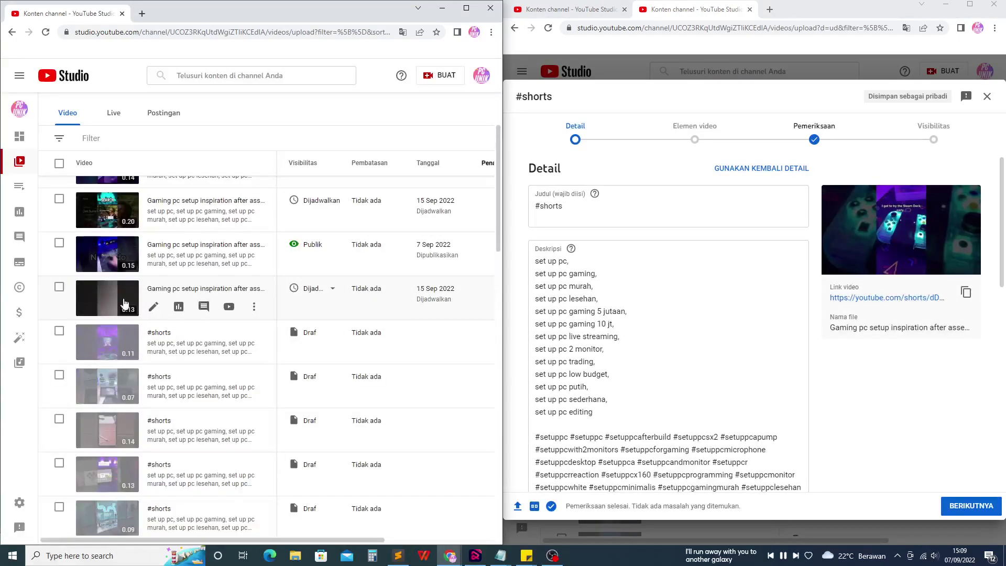
left_click(154, 350)
left_click(730, 218)
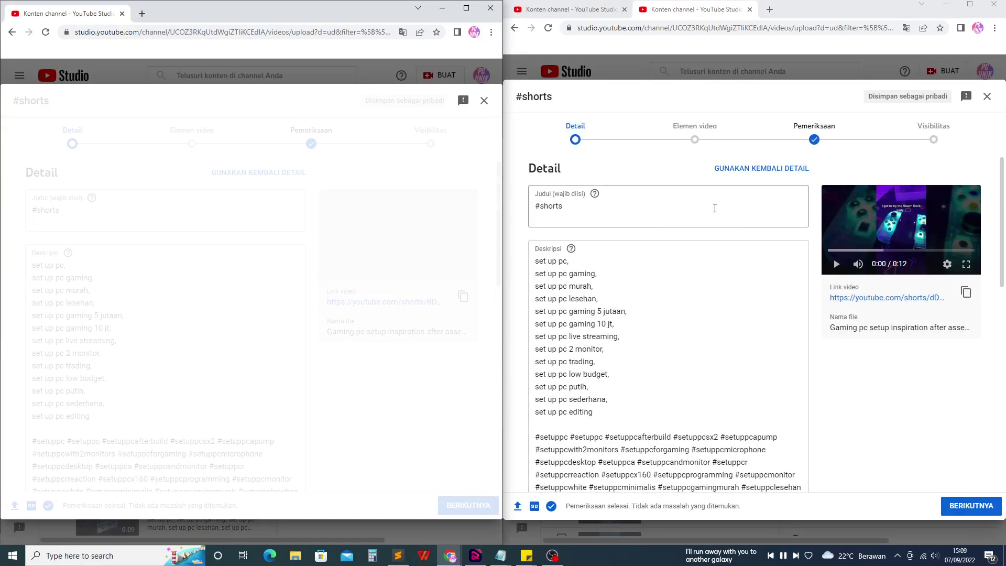
key("ctrl+a")
key("ctrl+v")
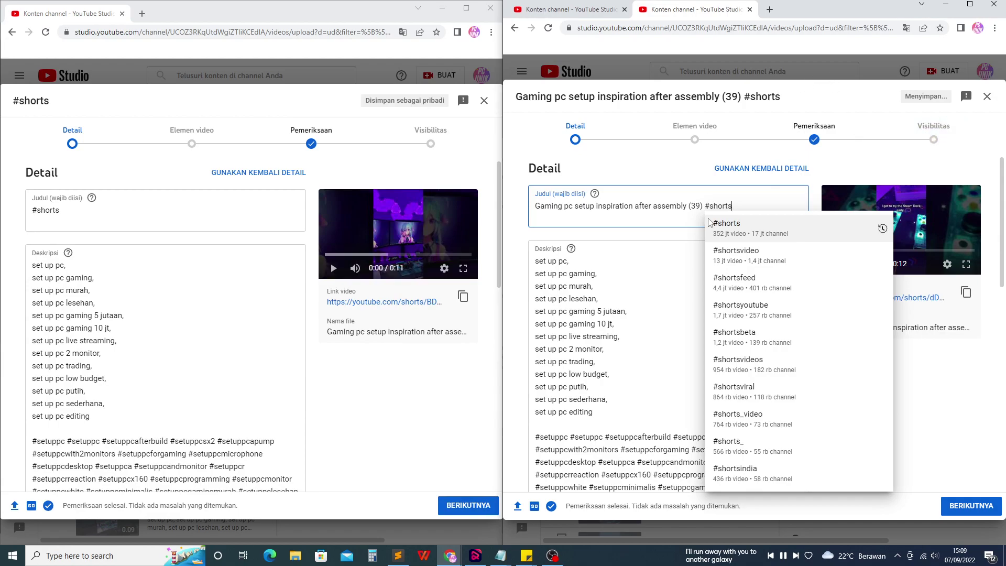
left_click(699, 205)
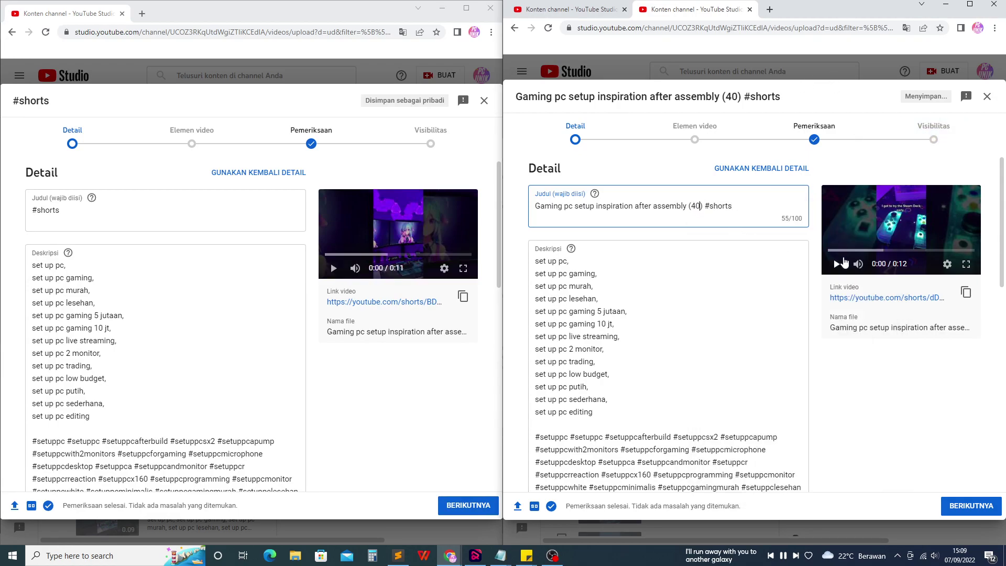
Schedule the second window's 0.12 video (40) to go public on 16 Sep 2022 at 00.00.
left_click(934, 131)
left_click(552, 376)
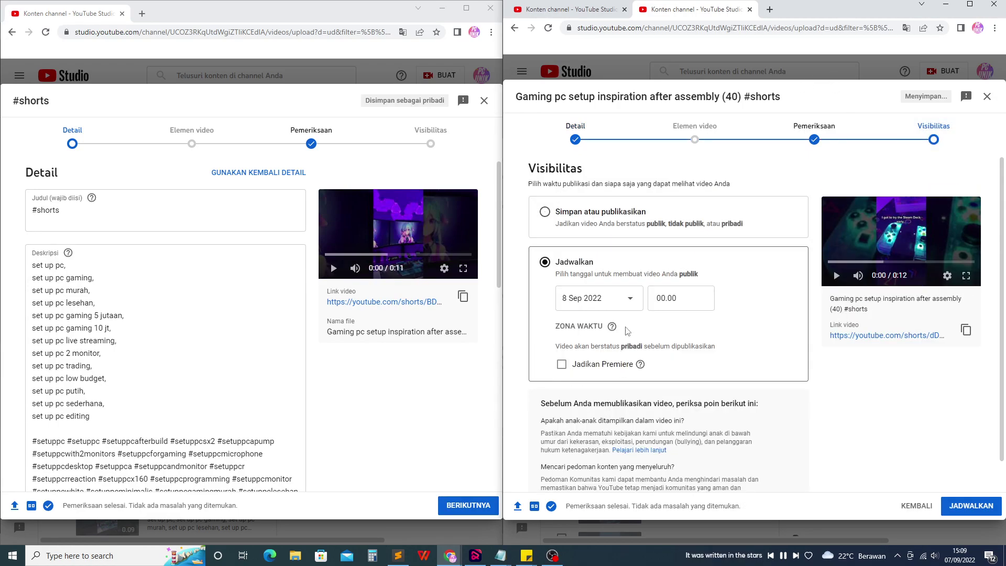
left_click(603, 295)
left_click(663, 376)
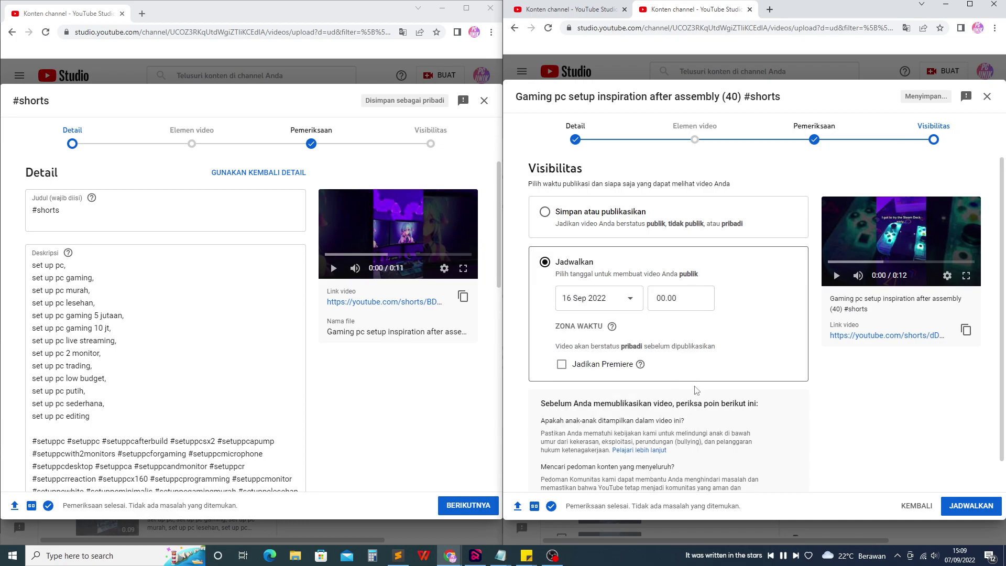
left_click(967, 507)
Title the first window's 0.11 draft "Gaming pc setup inspiration after assembly (41 #shorts".
left_click(216, 211)
key("ctrl+a")
key("ctrl+v")
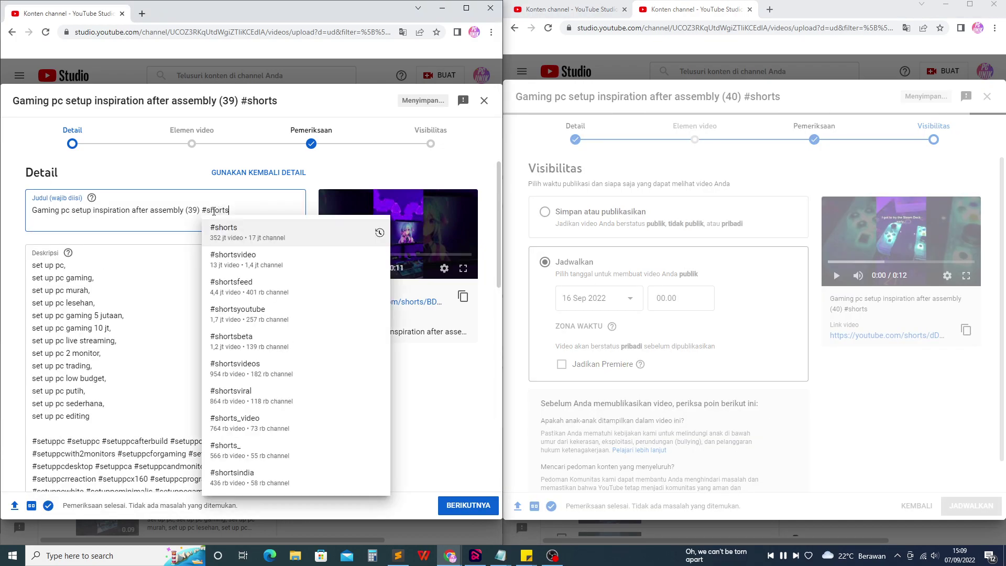
left_click(202, 211)
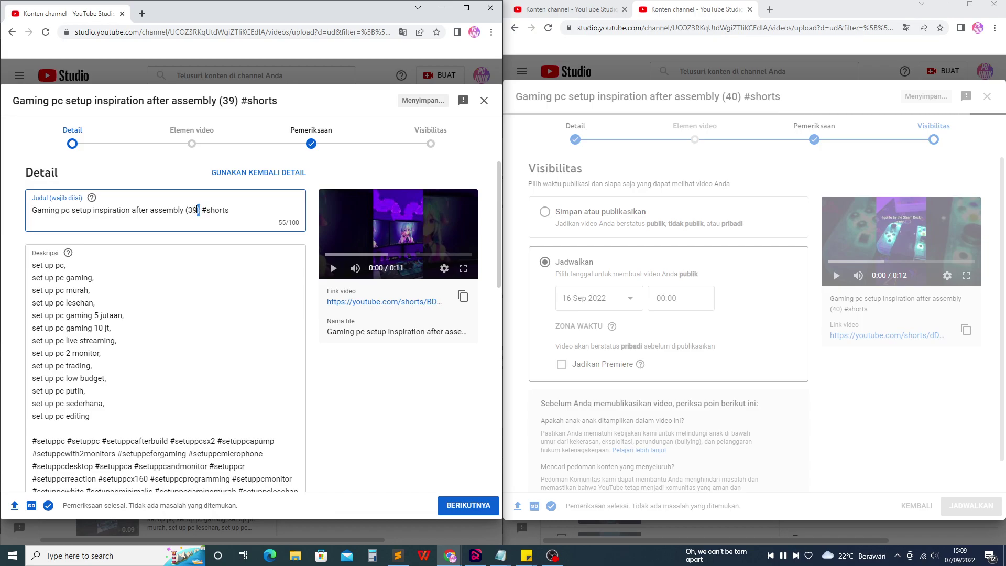
left_click_drag(198, 211, 190, 211)
Schedule the first window's 0.11 video (41) to go public on 16 Sep 2022 at 00.00.
left_click(431, 137)
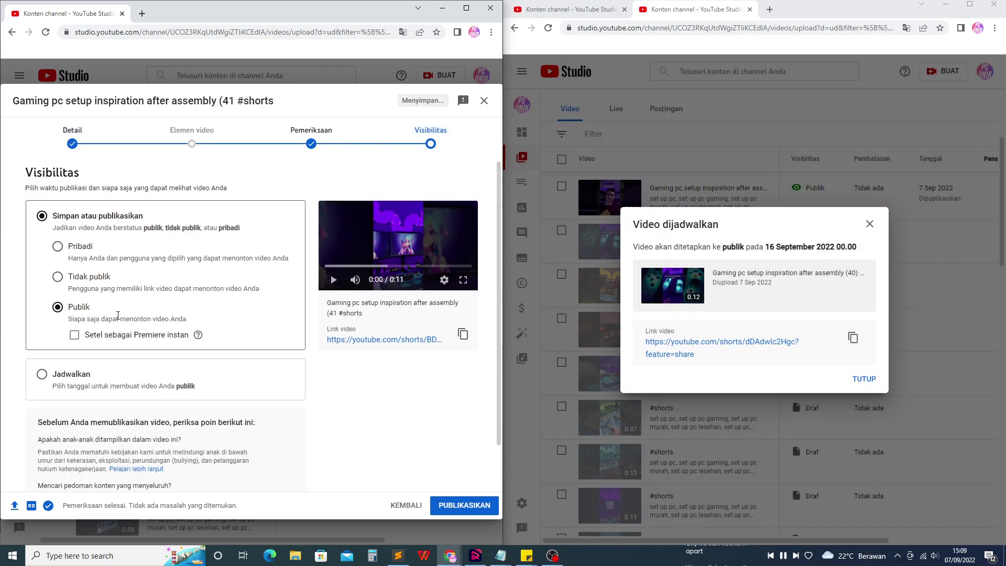
left_click(67, 384)
left_click(136, 308)
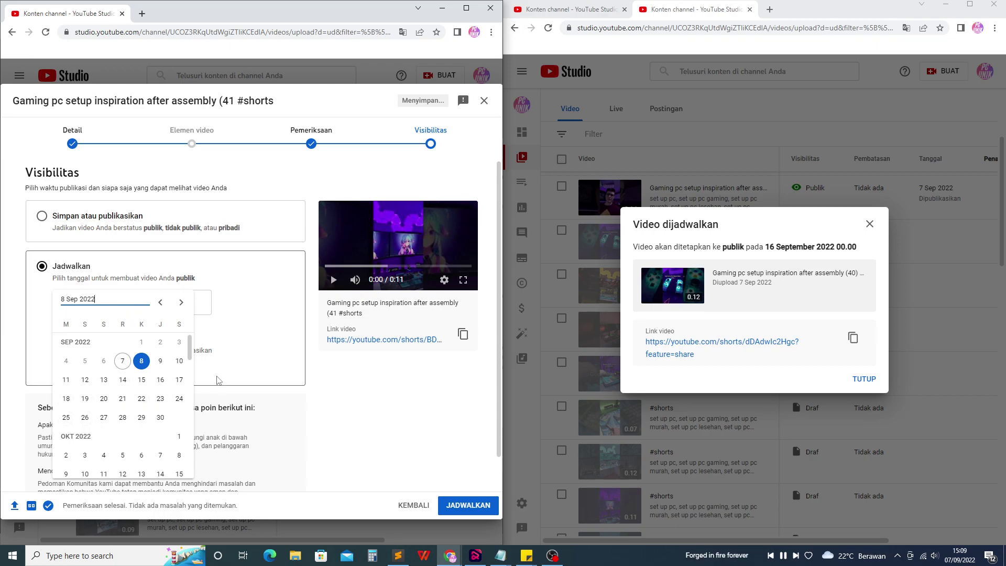
left_click(160, 380)
left_click(464, 508)
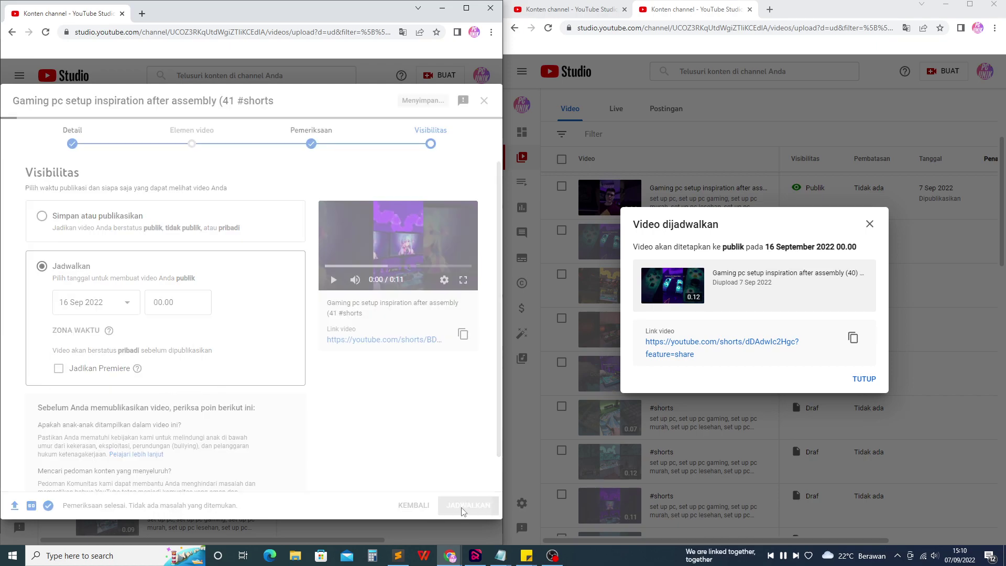
Dismiss the second window's scheduling confirmation, open its 0.12 draft and set the scheduled date to 17 Sep 2022.
left_click(862, 379)
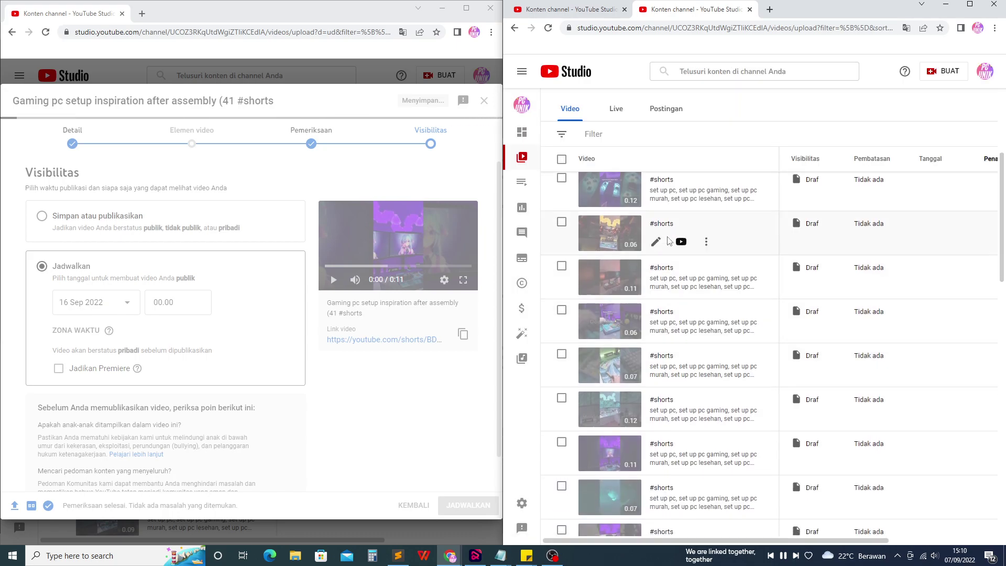
left_click(655, 250)
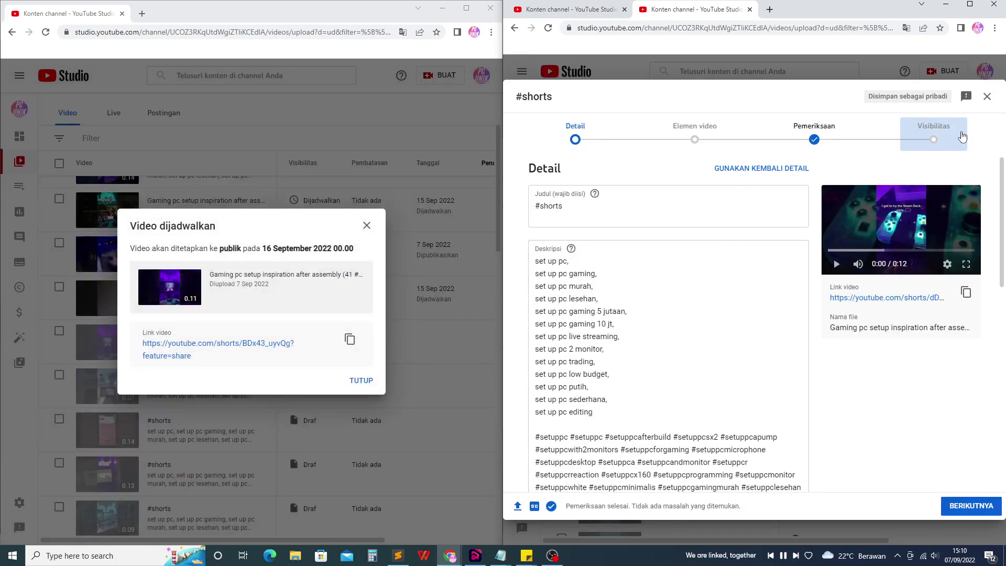
left_click(889, 146)
left_click(545, 368)
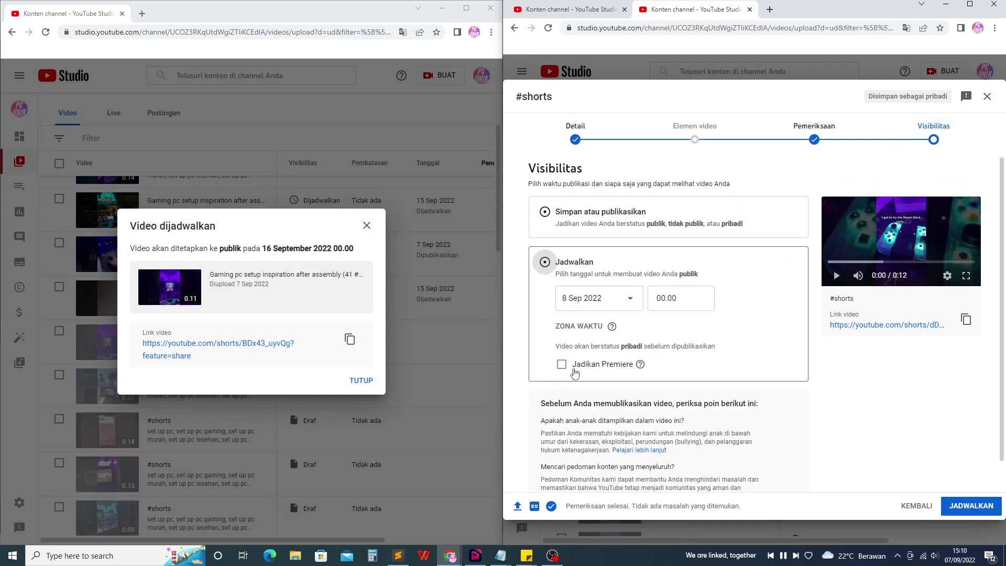
left_click(598, 263)
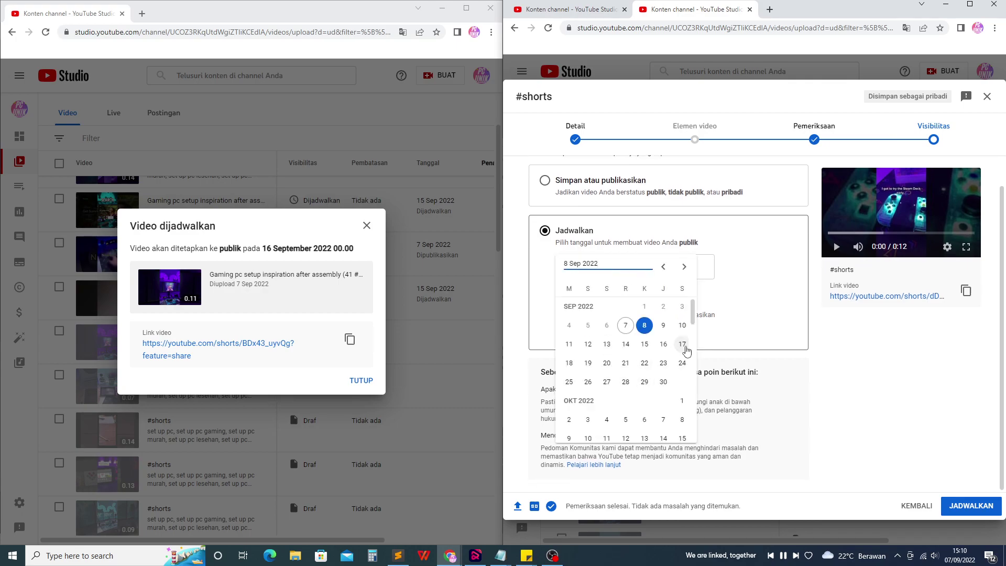
left_click(683, 344)
Title the second window's 0.12 draft "Gaming pc setup inspiration after assembly (42) #shorts" and continue to the video elements.
left_click(575, 132)
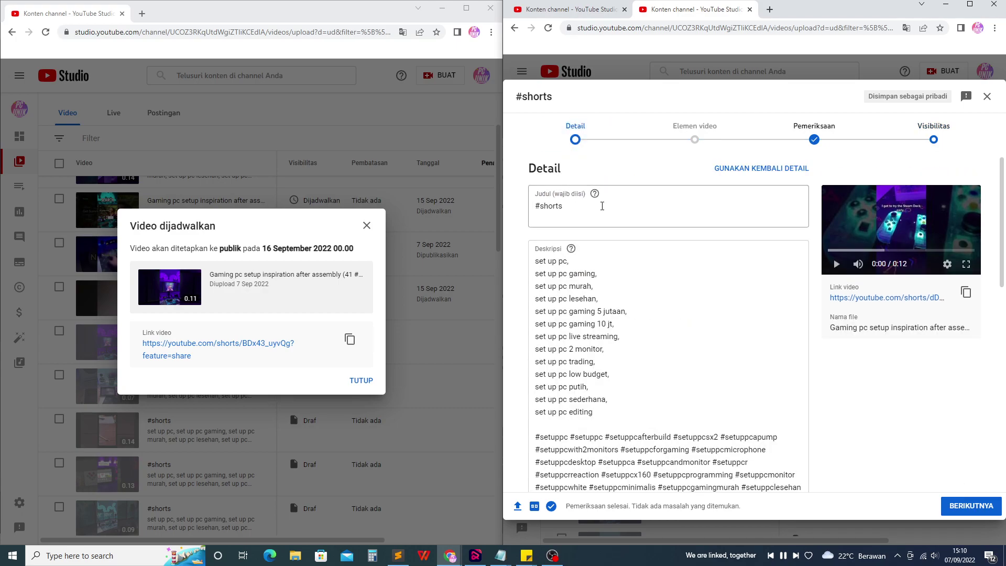
key("ctrl+v")
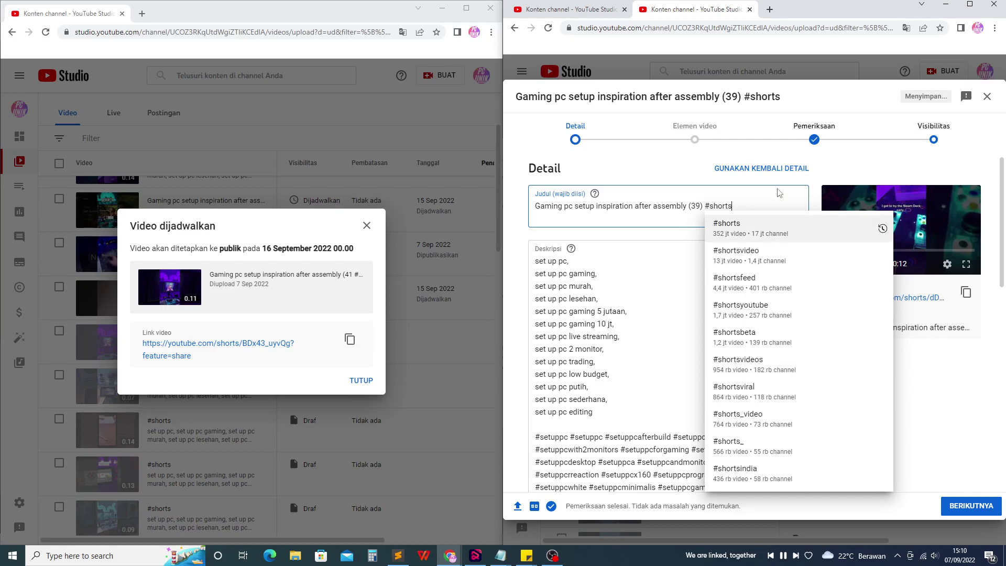
left_click_drag(699, 207, 695, 207)
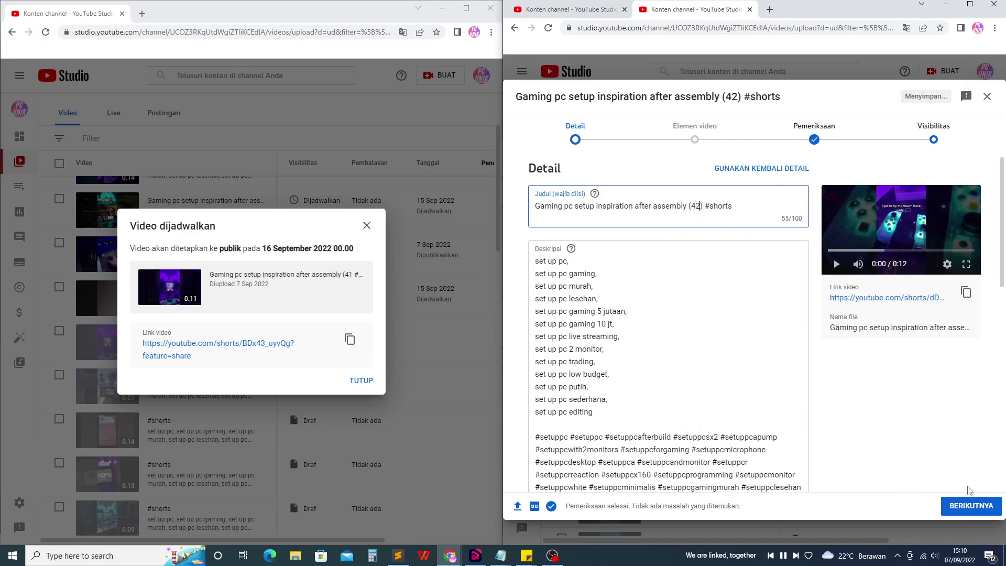
left_click(971, 506)
Open the first window's 0.07 draft and title it "Gaming pc setup inspiration after assembly (44) #shorts".
left_click(355, 382)
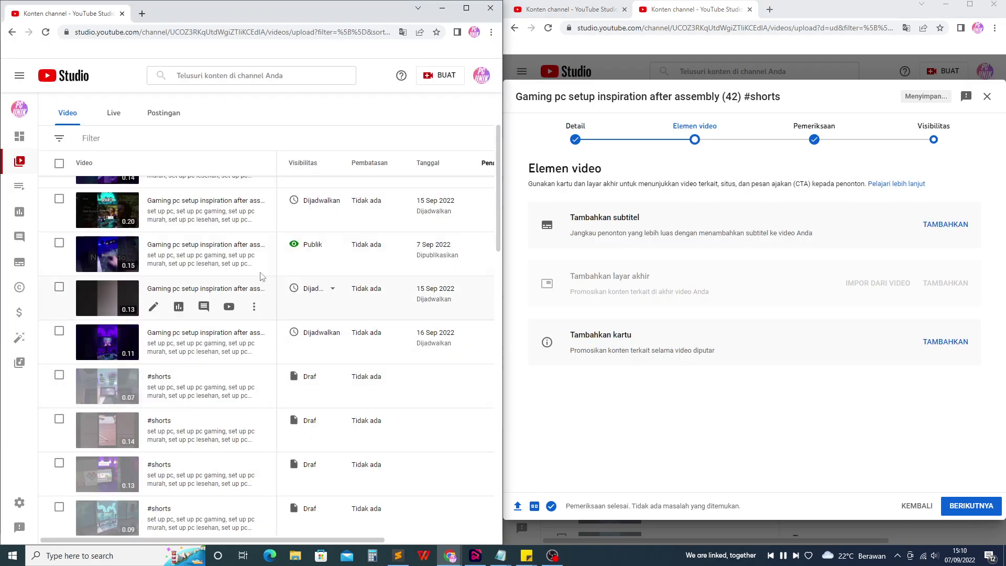
left_click(195, 297)
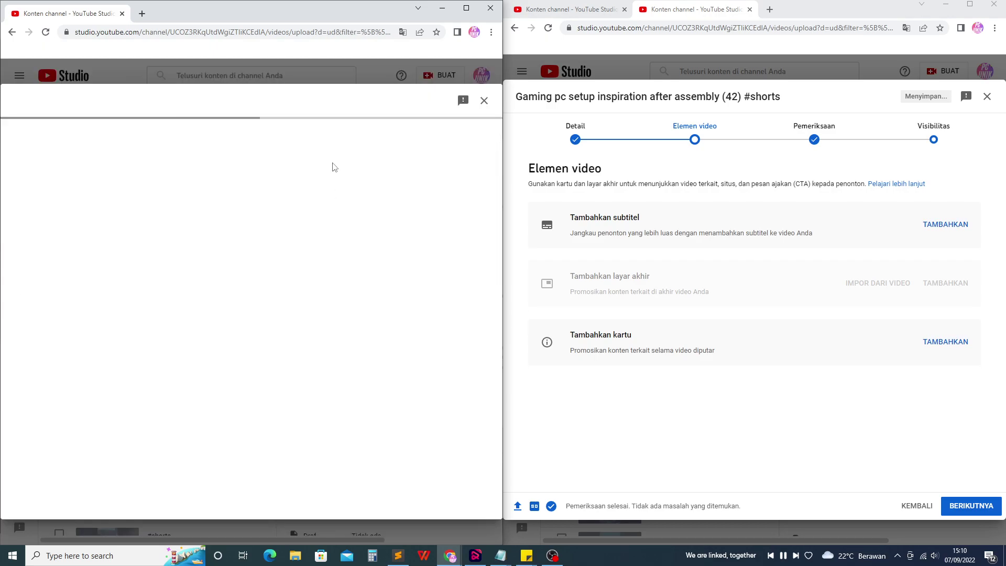
left_click(430, 134)
left_click(73, 135)
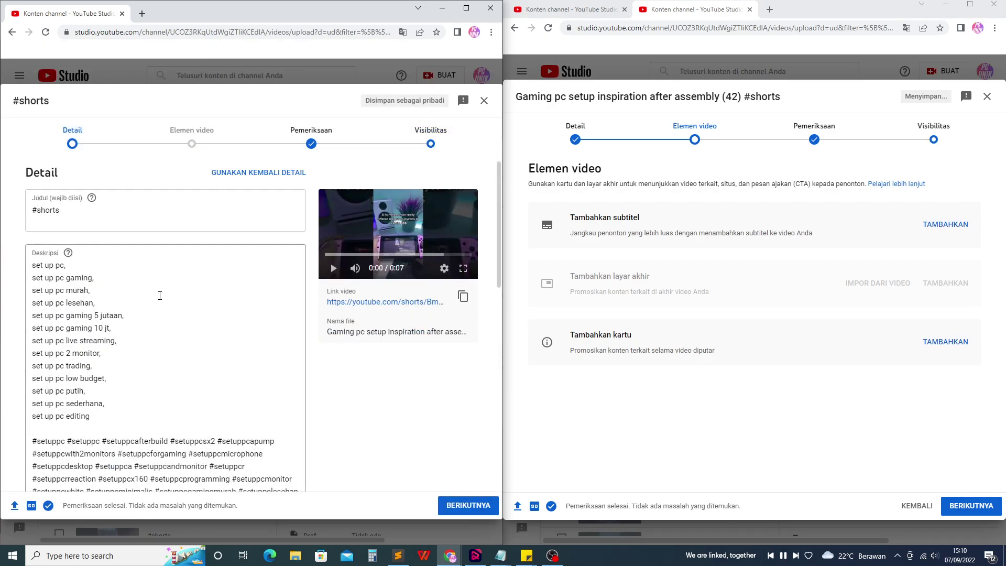
key("ctrl+a")
key("ctrl+v")
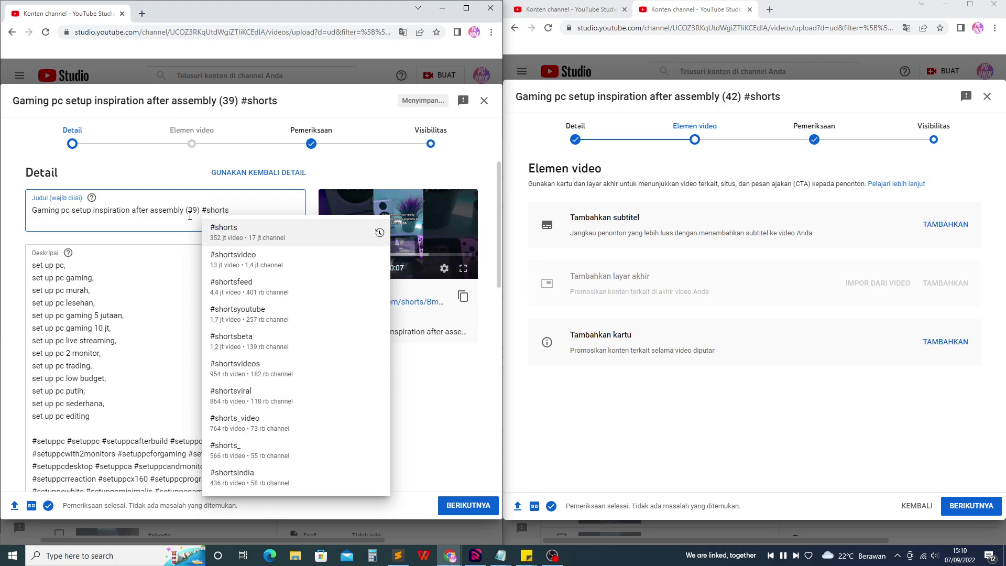
left_click_drag(190, 216, 196, 211)
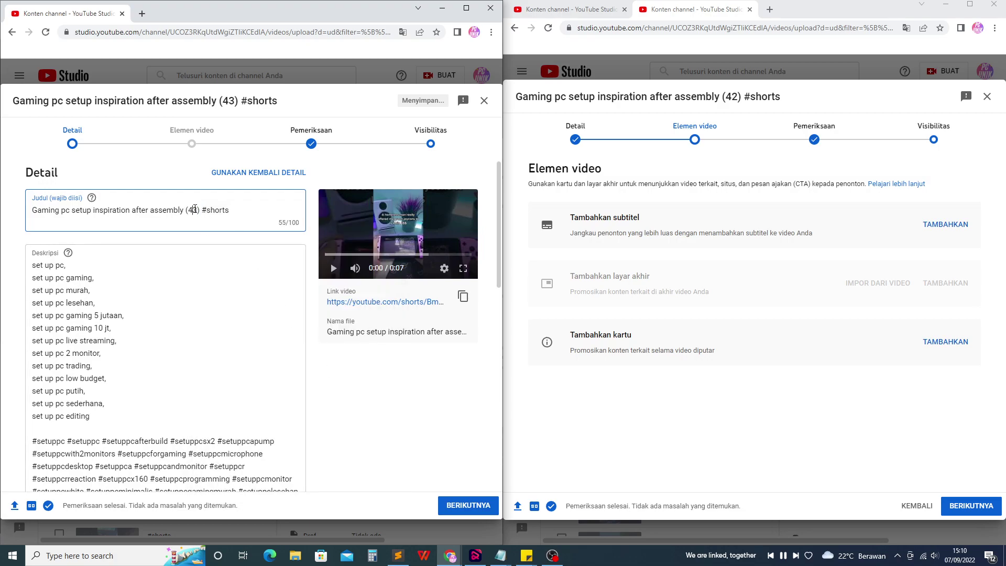
type("4")
Schedule the first window's 0.07 video (44) to go public on 17 Sep 2022 at 00.00.
left_click(430, 133)
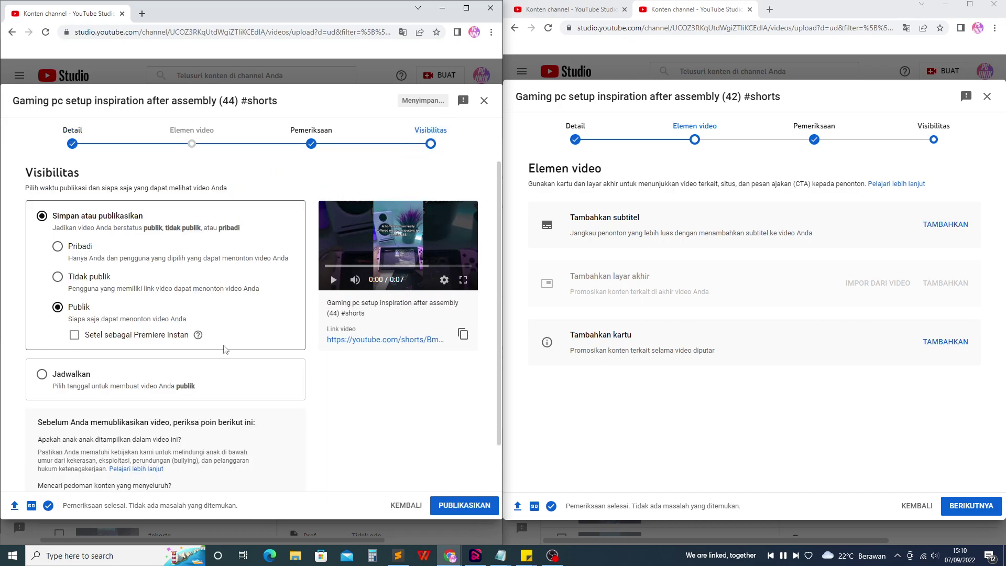
left_click(66, 379)
left_click(99, 309)
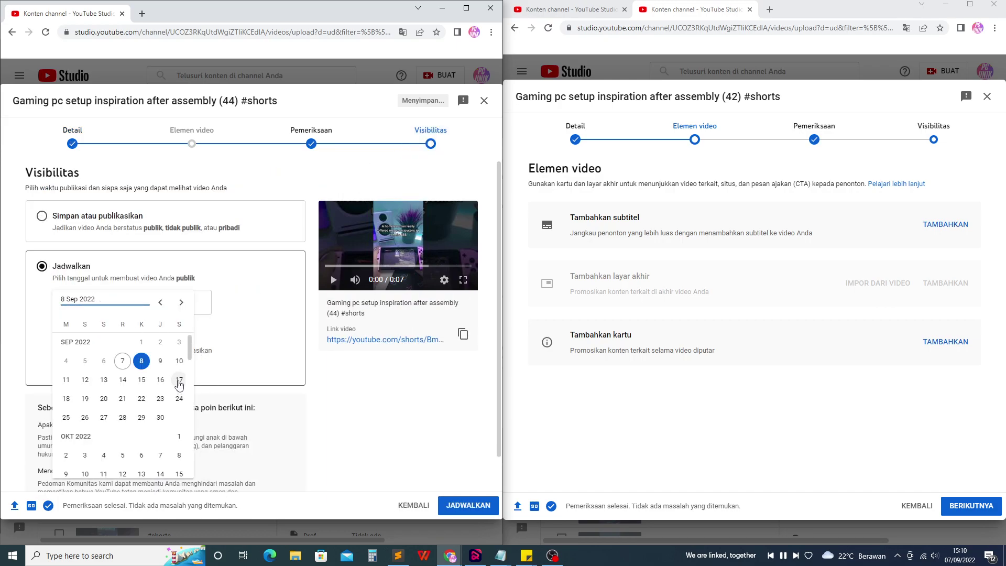
left_click(180, 382)
left_click(455, 506)
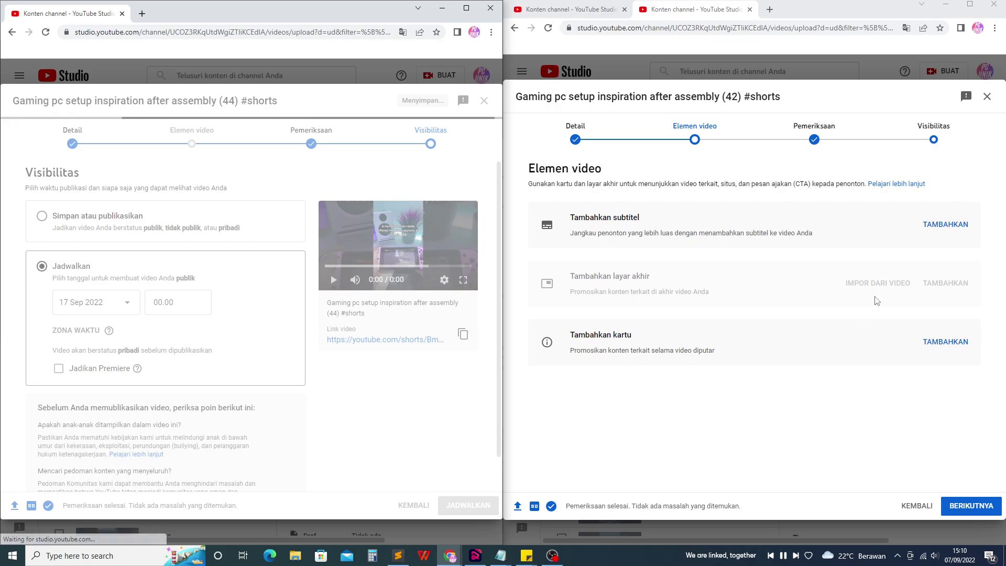
Confirm the second window's 0.12 video (42) for public release on 17 September 2022 at 00.00.
left_click(575, 137)
left_click(979, 505)
left_click(979, 505)
left_click(979, 504)
left_click(979, 505)
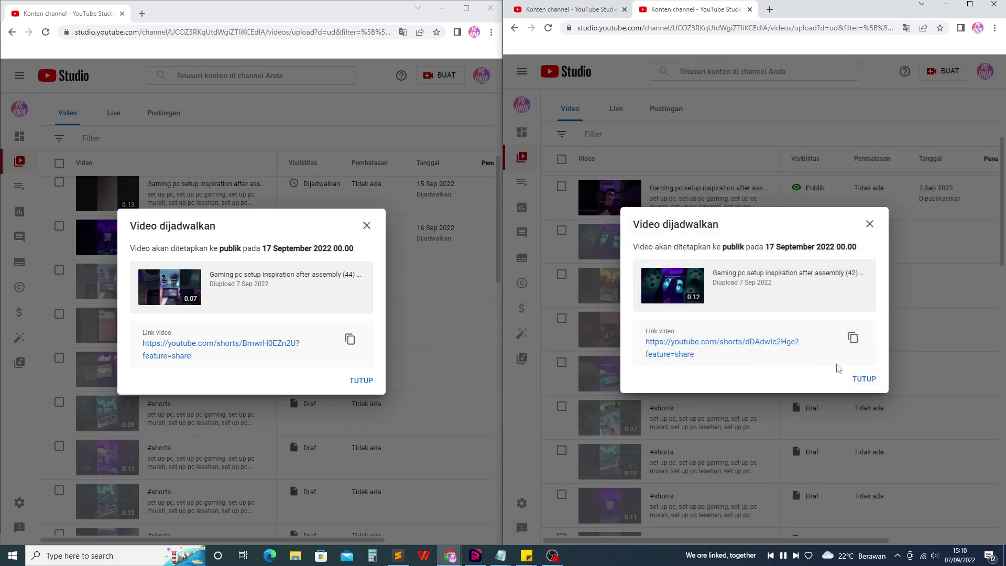
Dismiss both scheduling confirmations and keep only the first channel content window open, maximized.
left_click(863, 378)
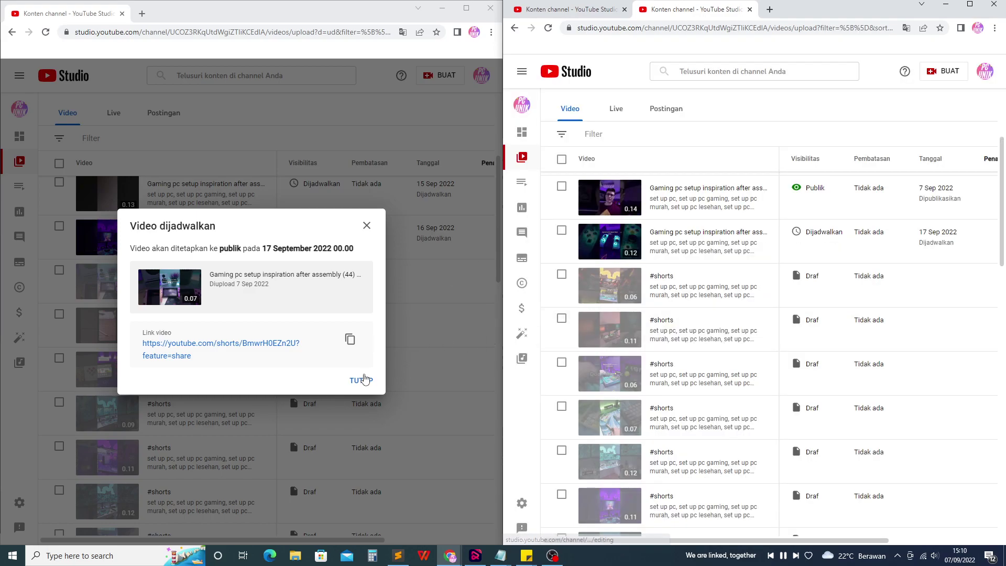
left_click(360, 381)
left_click(970, 4)
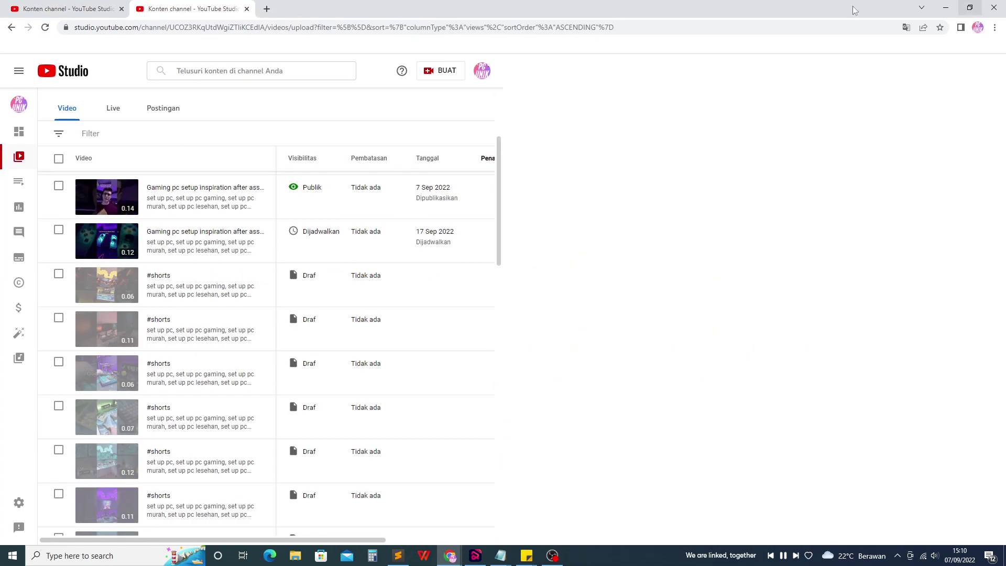
left_click(994, 5)
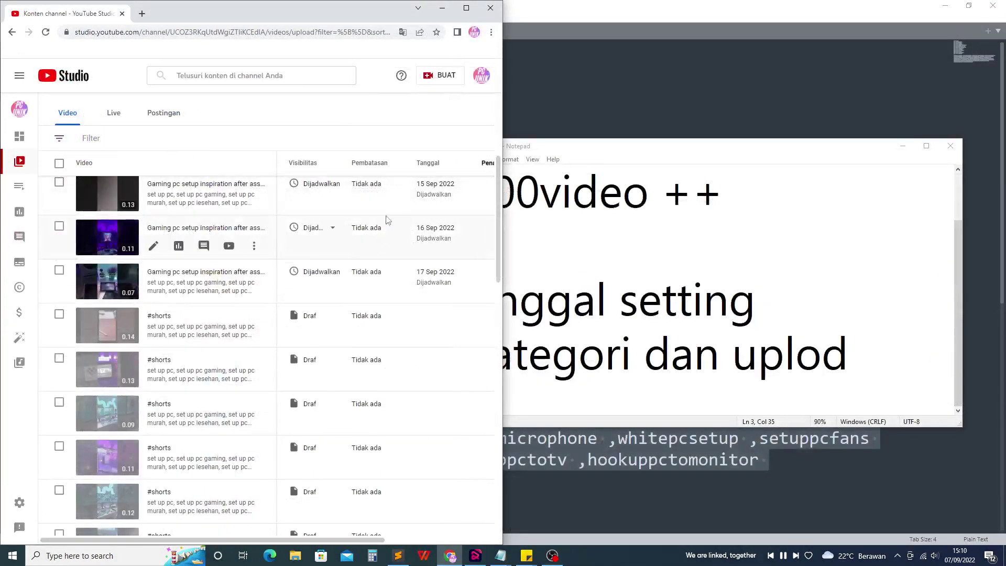
left_click(464, 7)
Browse the channel's public video list and play "Gaming pc setup inspiration after assembly (4) #shorts".
left_click(61, 143)
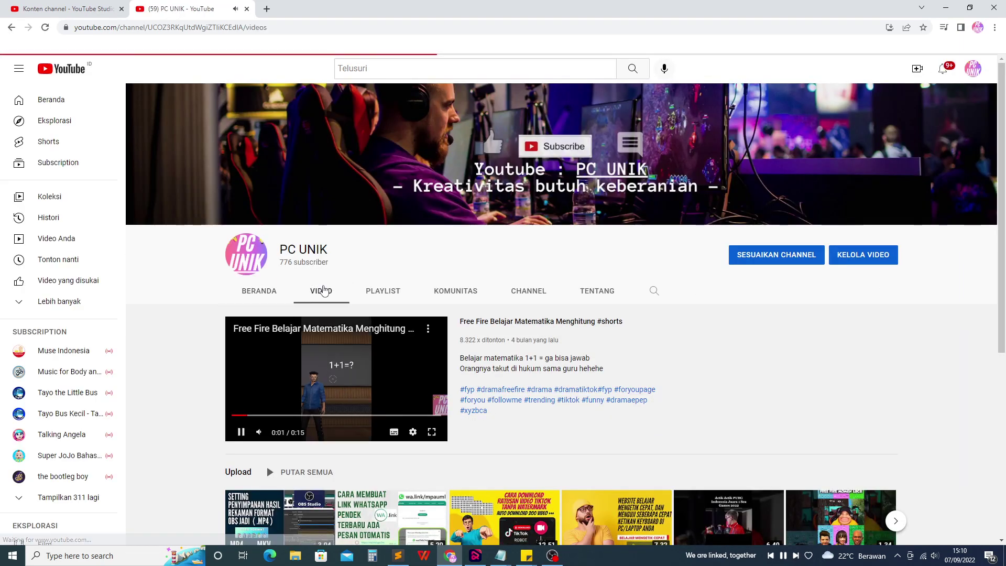
scroll(428, 178, "down", 3)
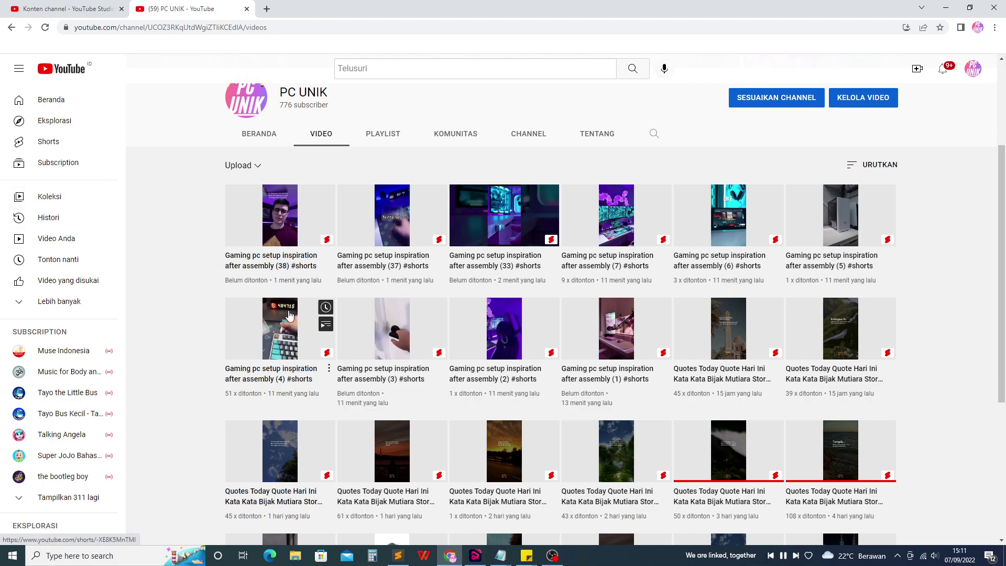
scroll(289, 318, "down", 1)
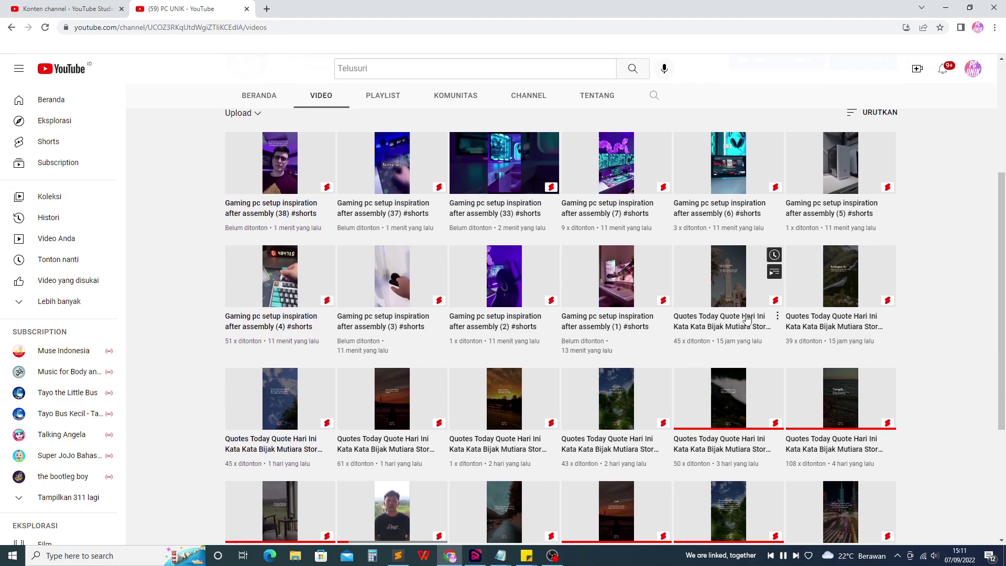
left_click(258, 296)
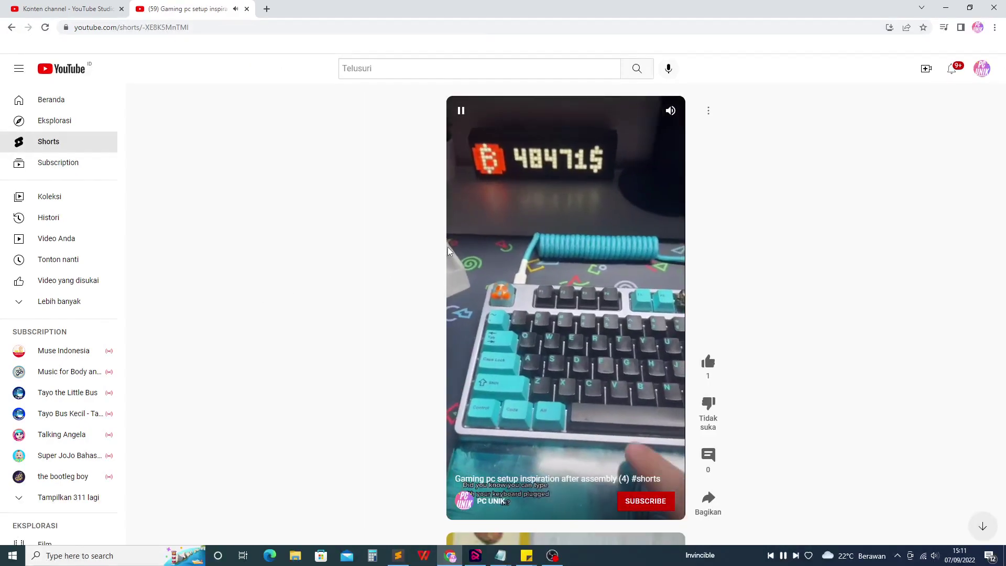
Raise the system volume to 36.
key("XF86AudioRaiseVolume")
key("XF86AudioRaiseVolume")
key("XF86AudioRaiseVolume")
key("XF86AudioRaiseVolume")
key("XF86AudioRaiseVolume")
key("XF86AudioRaiseVolume")
key("XF86AudioRaiseVolume")
key("XF86AudioRaiseVolume")
key("XF86AudioRaiseVolume")
key("XF86AudioRaiseVolume")
key("XF86AudioRaiseVolume")
key("XF86AudioRaiseVolume")
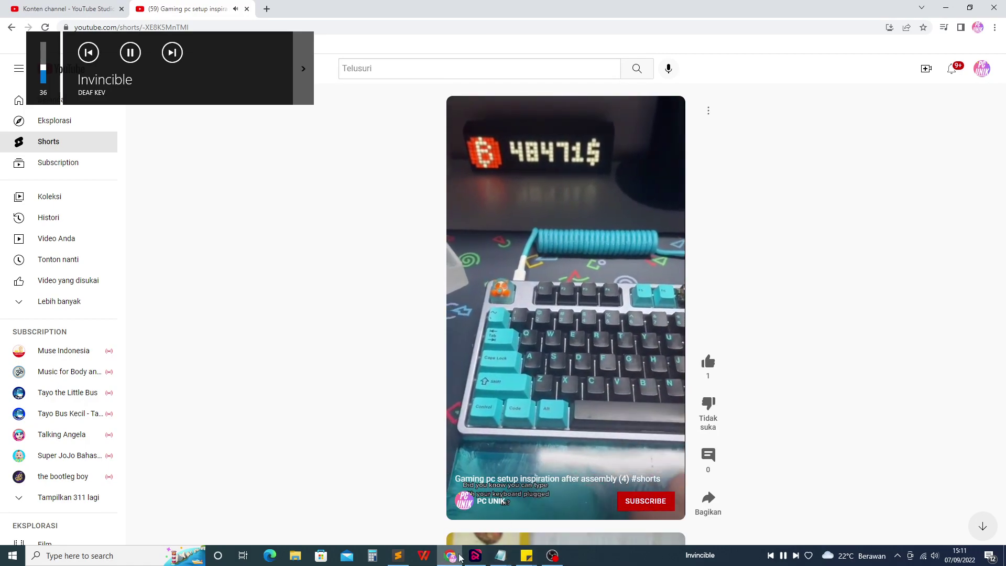
Switch to Resso, pause the song "Invincible" and return to the Short in Chrome.
left_click(477, 554)
left_click(513, 507)
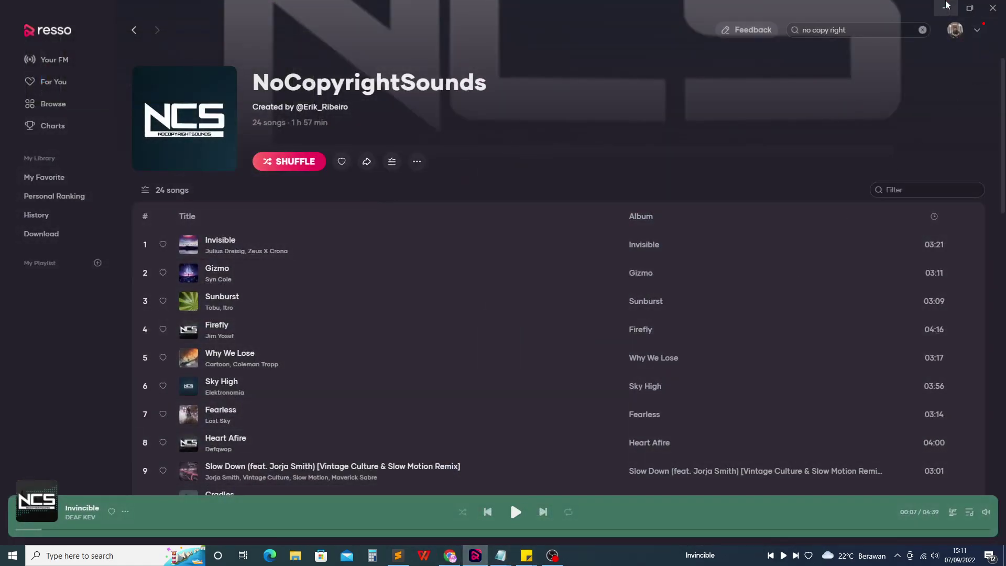
left_click(450, 555)
Raise the system volume to about 60 while the Short (4) plays.
key("XF86AudioRaiseVolume")
key("XF86AudioRaiseVolume")
key("XF86AudioRaiseVolume")
key("XF86AudioRaiseVolume")
key("XF86AudioRaiseVolume")
key("XF86AudioRaiseVolume")
key("XF86AudioRaiseVolume")
key("XF86AudioRaiseVolume")
key("XF86AudioRaiseVolume")
key("XF86AudioRaiseVolume")
key("XF86AudioRaiseVolume")
key("XF86AudioRaiseVolume")
key("XF86AudioRaiseVolume")
key("XF86AudioRaiseVolume")
key("XF86AudioRaiseVolume")
key("XF86AudioRaiseVolume")
key("XF86AudioRaiseVolume")
key("XF86AudioRaiseVolume")
key("XF86AudioRaiseVolume")
key("XF86AudioRaiseVolume")
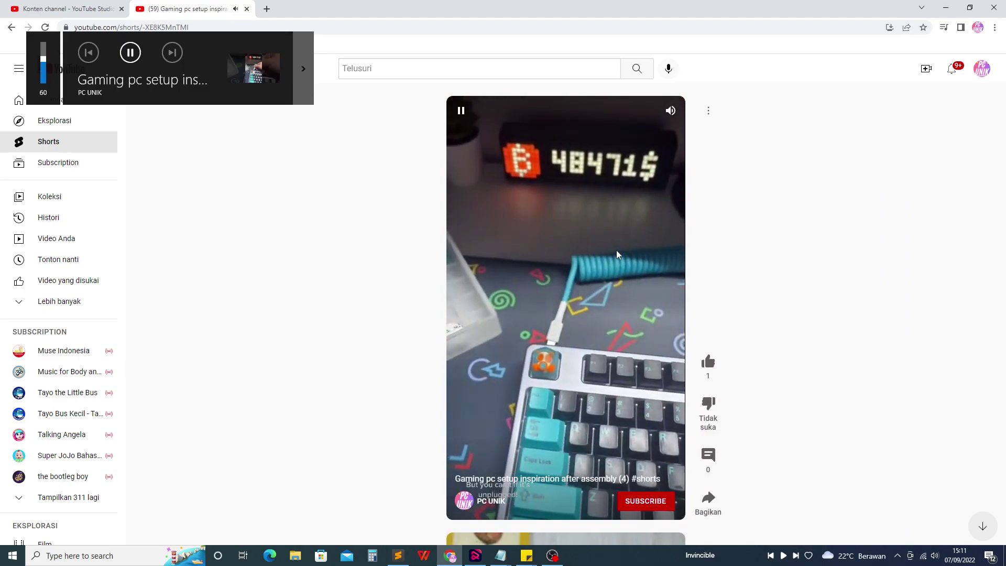
key("XF86AudioRaiseVolume")
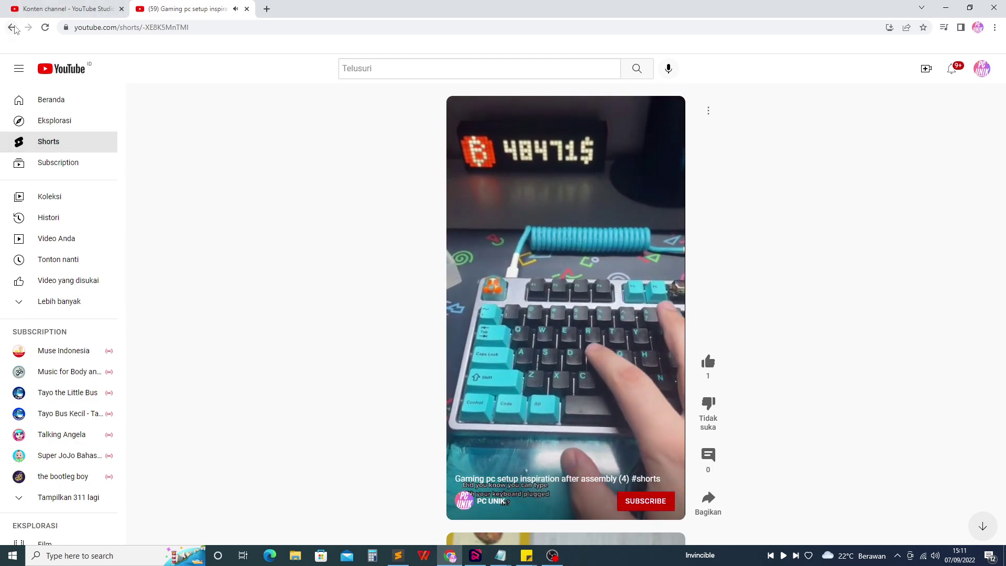
Return to the channel's video list, watch "Gaming pc setup inspiration after assembly (7) #shorts" and go back.
key("alt+Left")
scroll(340, 293, "up", 4)
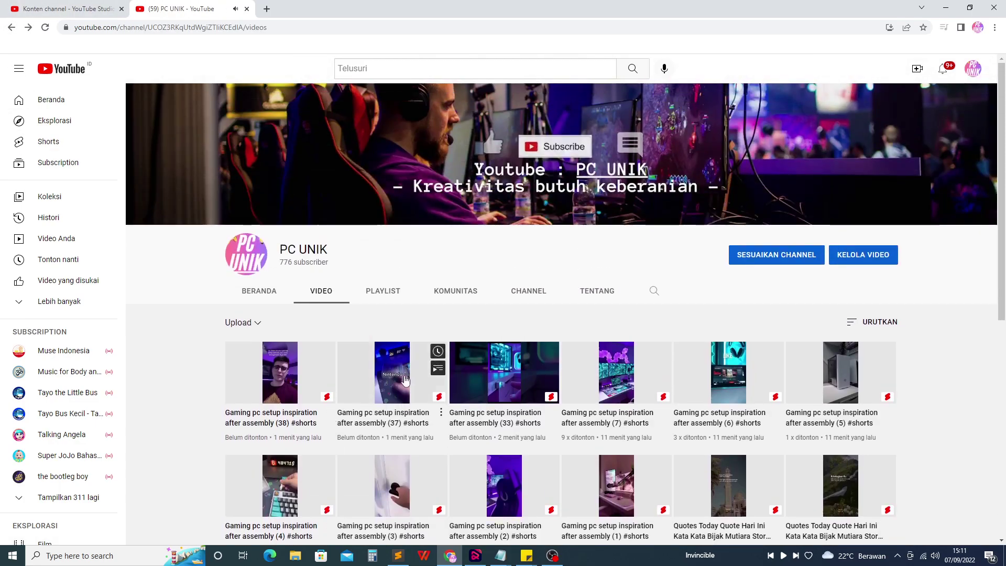
left_click(592, 364)
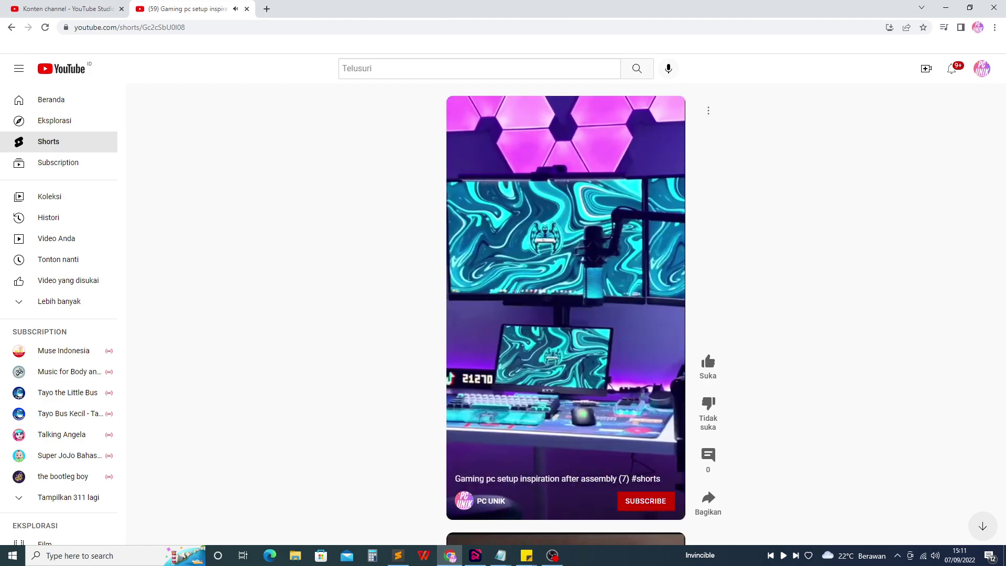
left_click(11, 28)
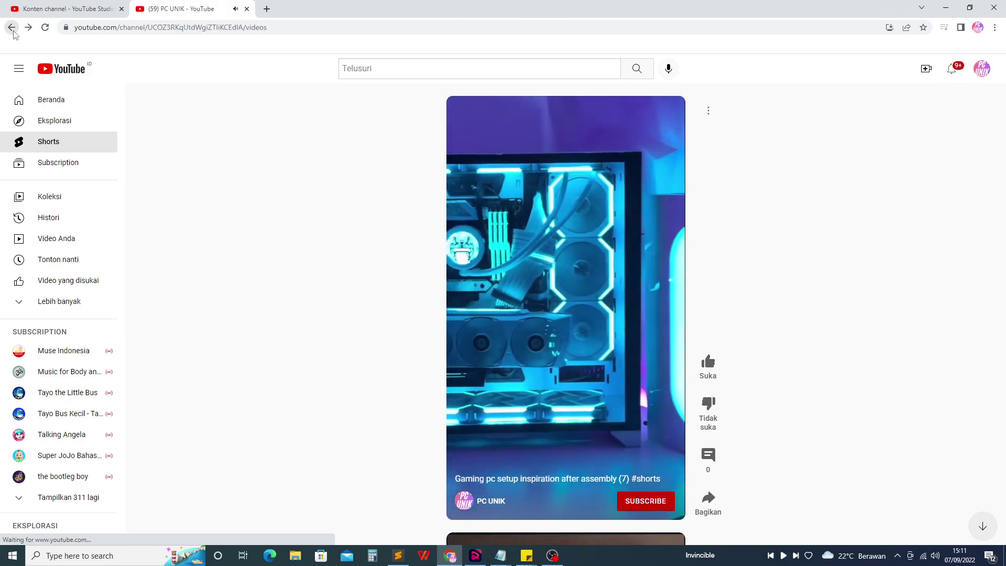